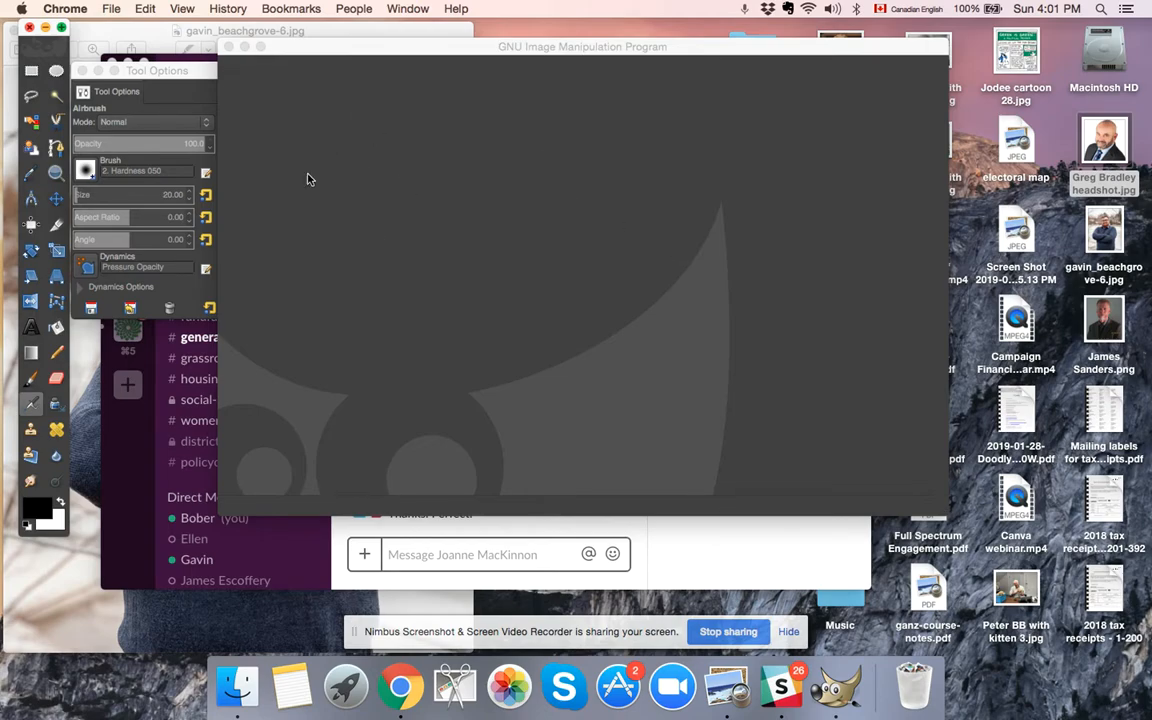
Switch to GIMP and open the 49.8 kB headshot JPG from the Desktop folder.
{"action": "left_click", "coordinate": [112, 10]}
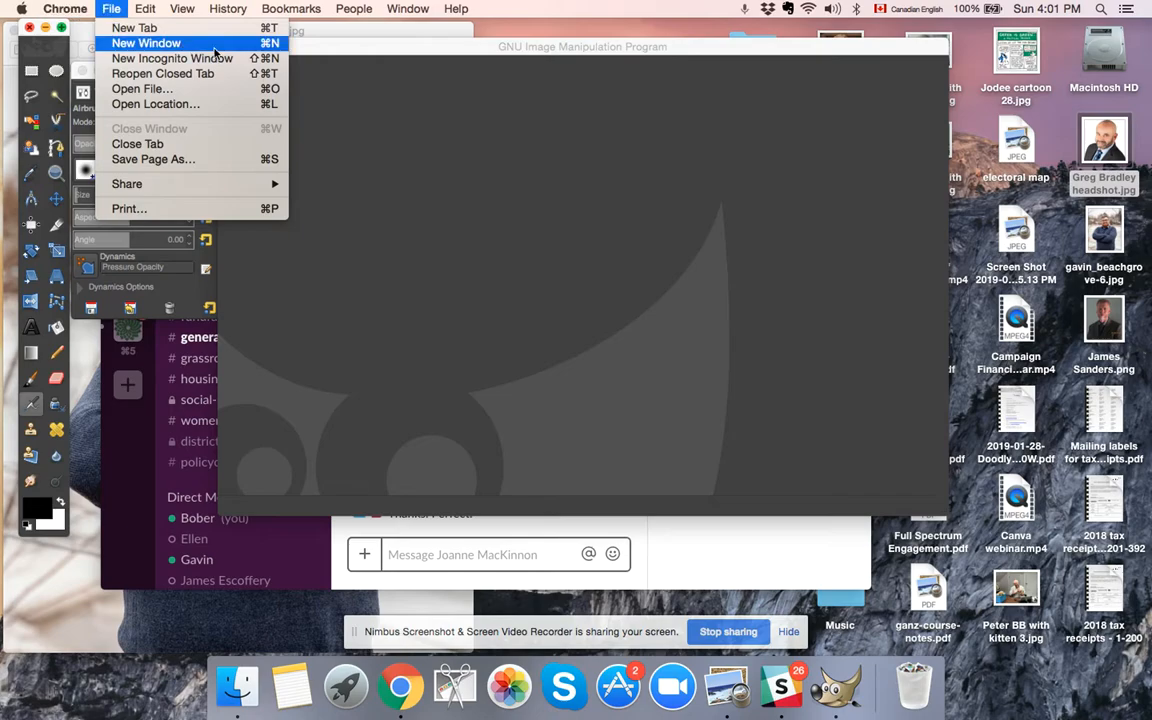
{"action": "left_click", "coordinate": [325, 45]}
{"action": "left_click", "coordinate": [98, 10]}
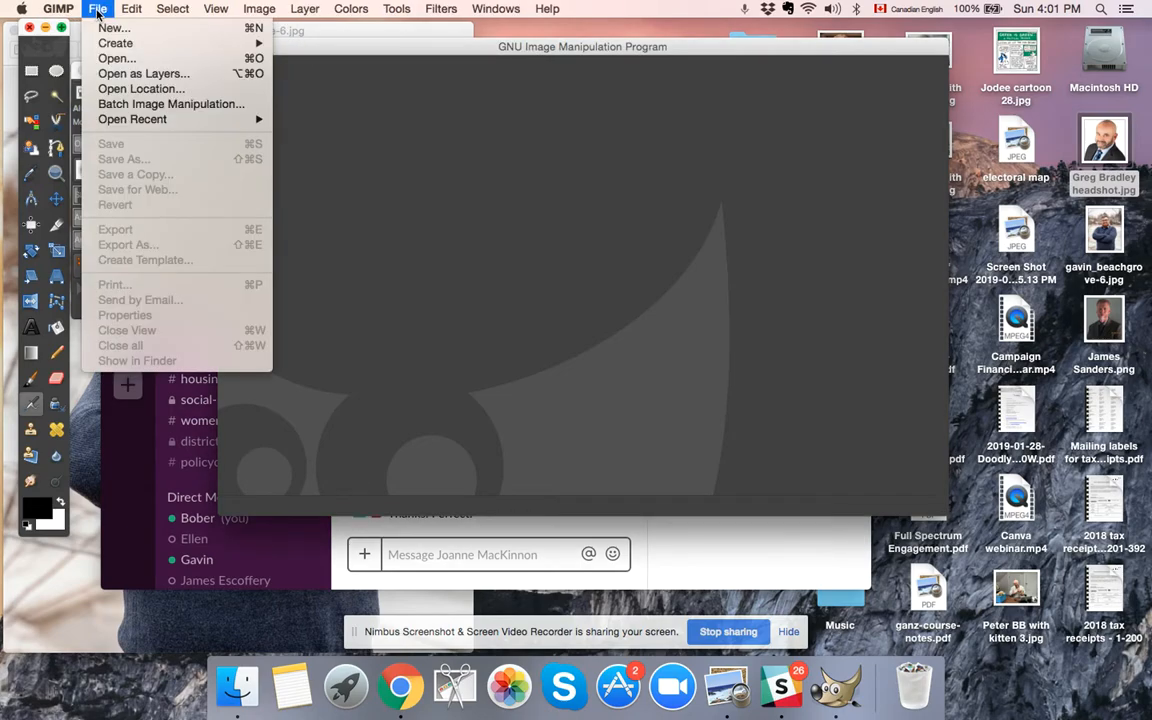
{"action": "left_click", "coordinate": [117, 60]}
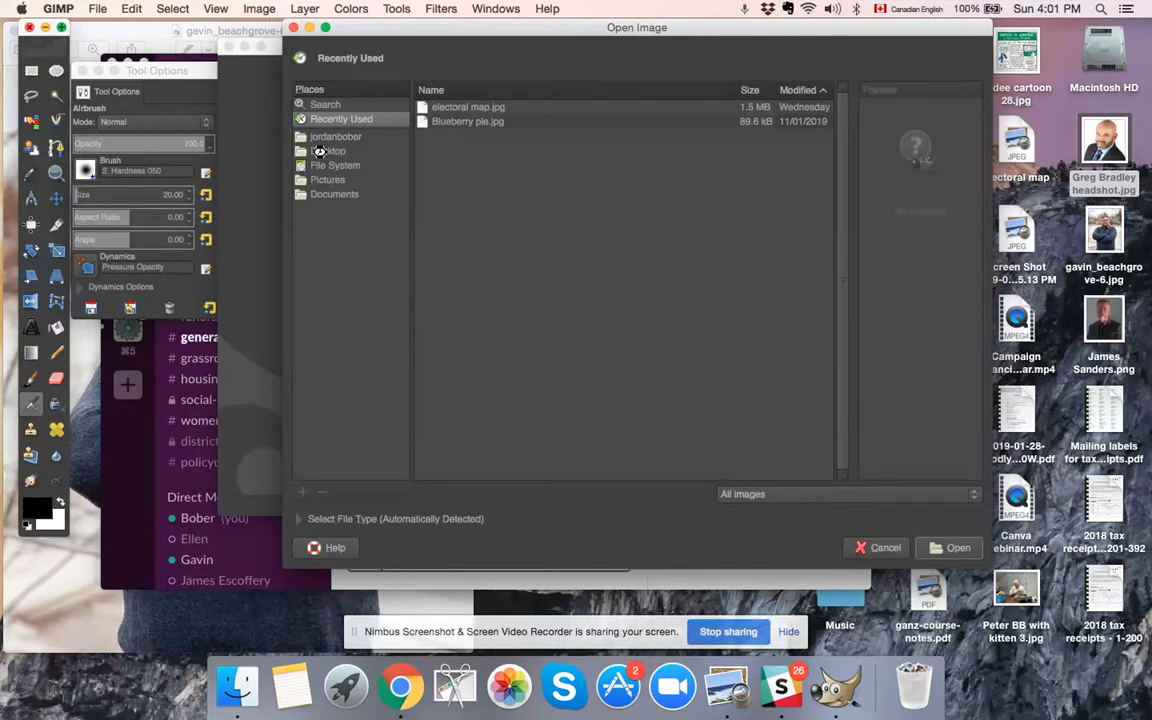
{"action": "left_click", "coordinate": [318, 150]}
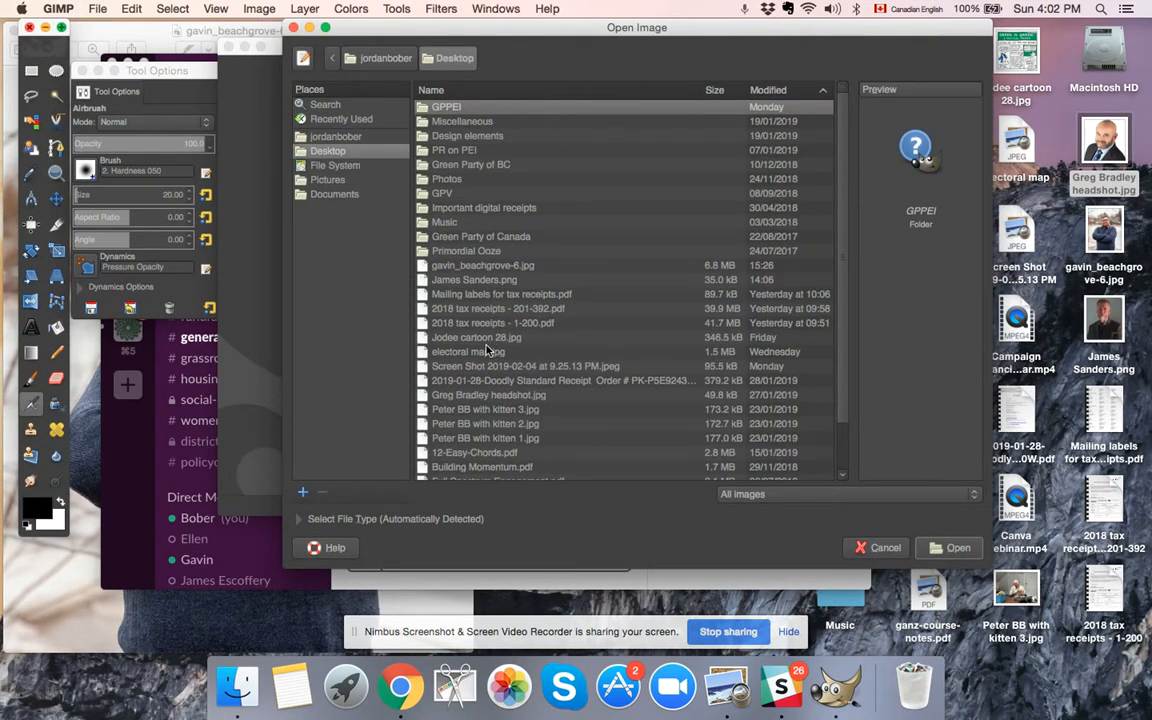
{"action": "left_click", "coordinate": [492, 397]}
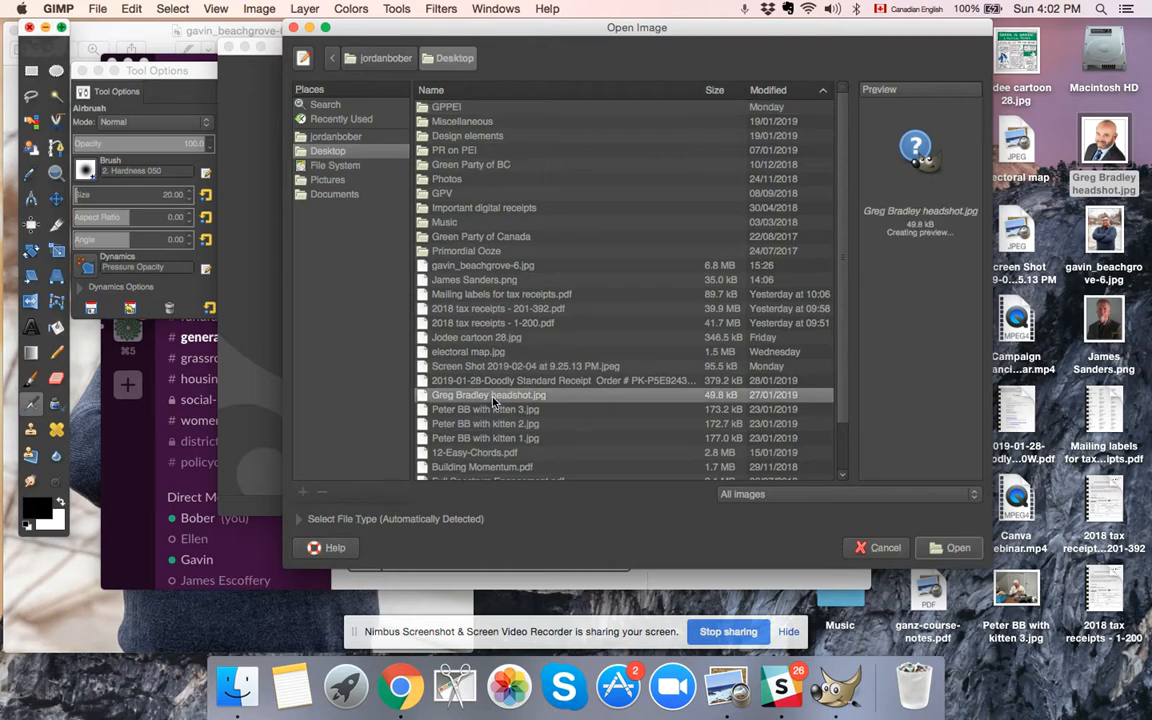
{"action": "left_click", "coordinate": [945, 549]}
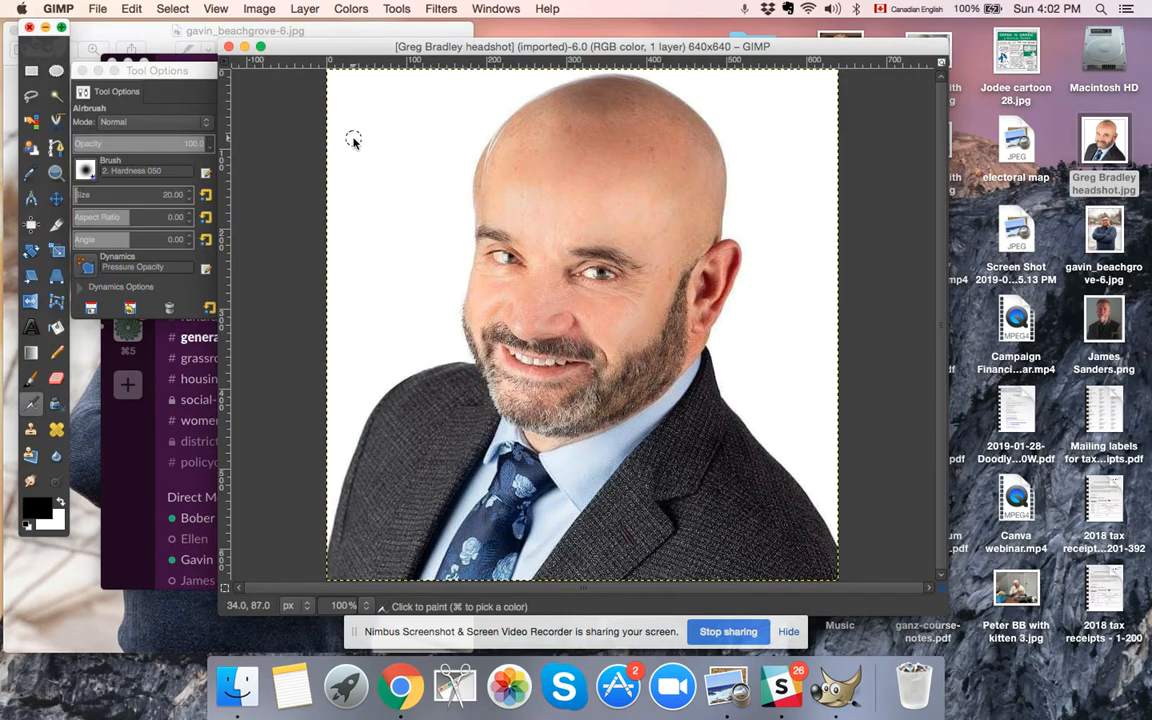
Add an alpha channel to the headshot layer to allow transparency.
{"action": "left_click", "coordinate": [304, 10]}
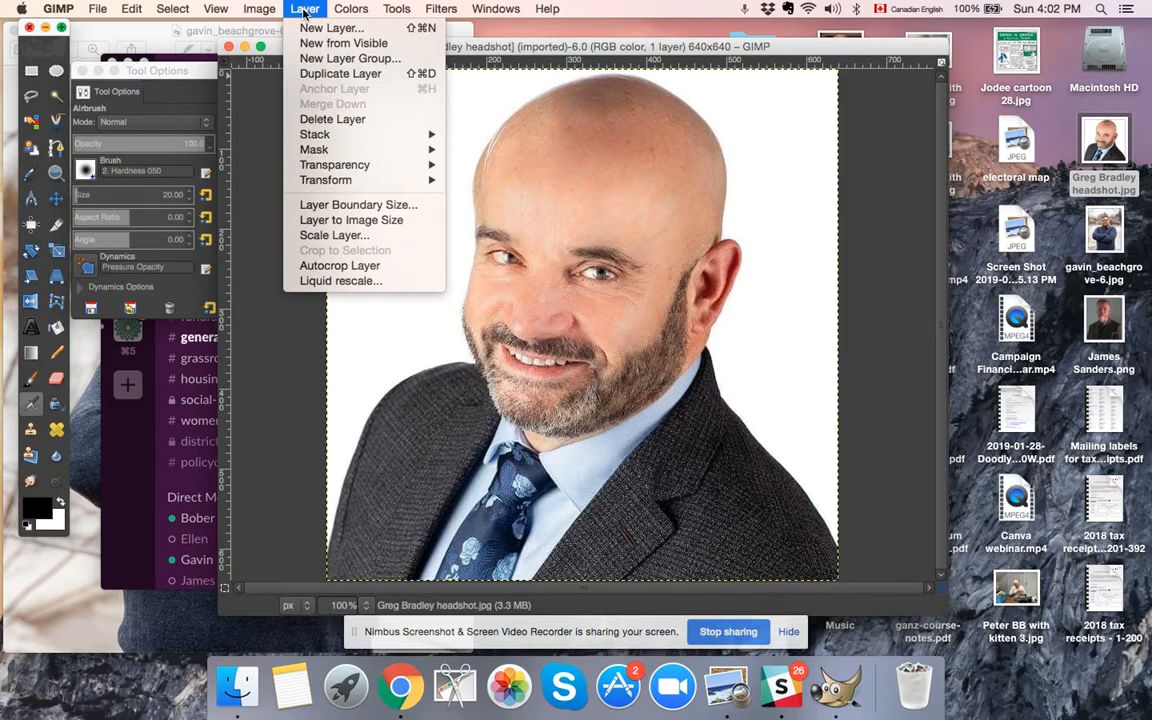
{"action": "mouse_move", "coordinate": [345, 166]}
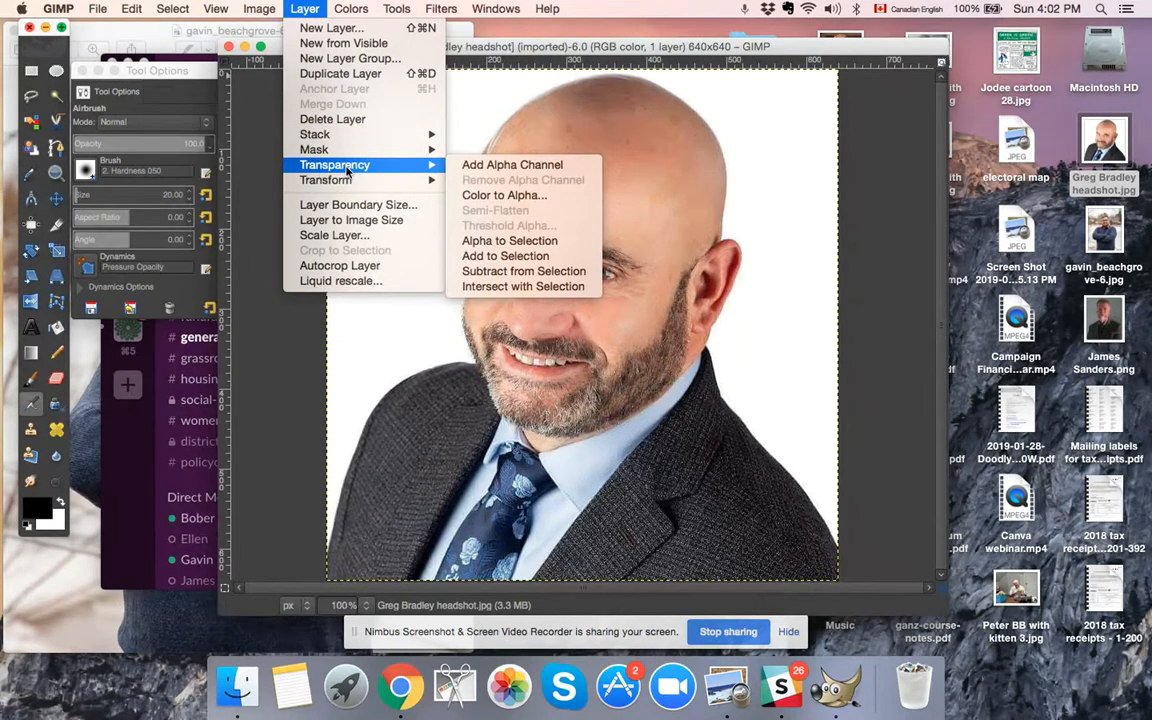
{"action": "left_click", "coordinate": [488, 169]}
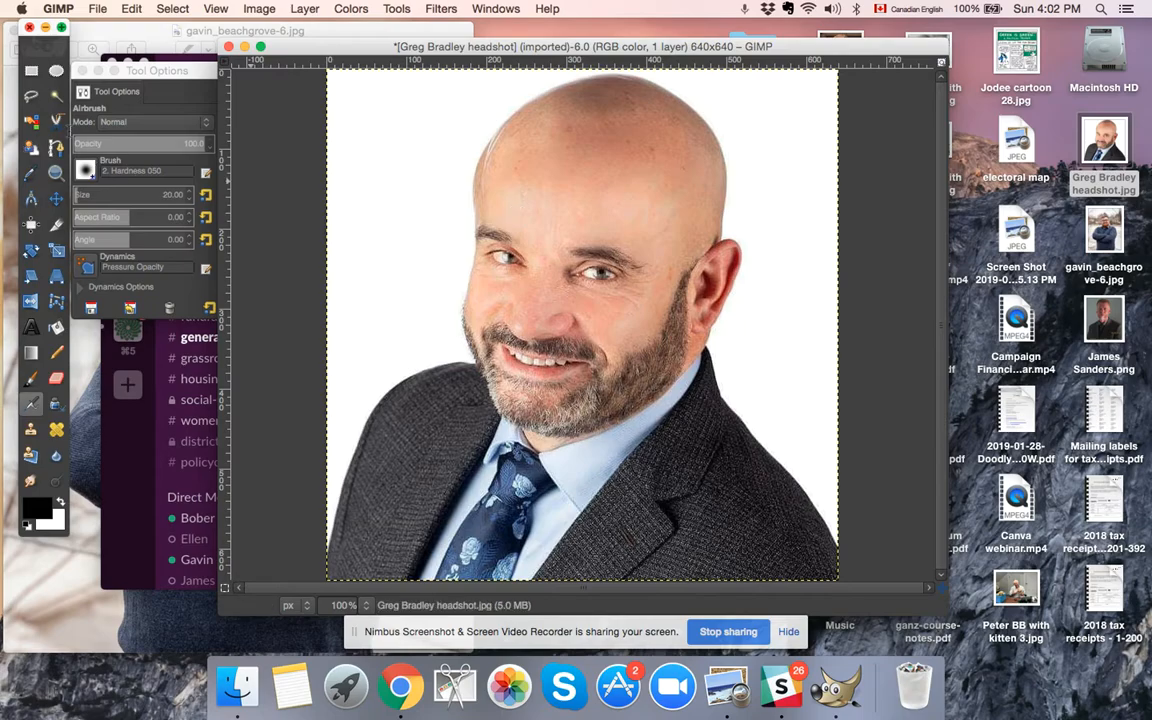
Fuzzy-select the white background around the man, clear it to transparency and remove the selection.
{"action": "left_click", "coordinate": [56, 97]}
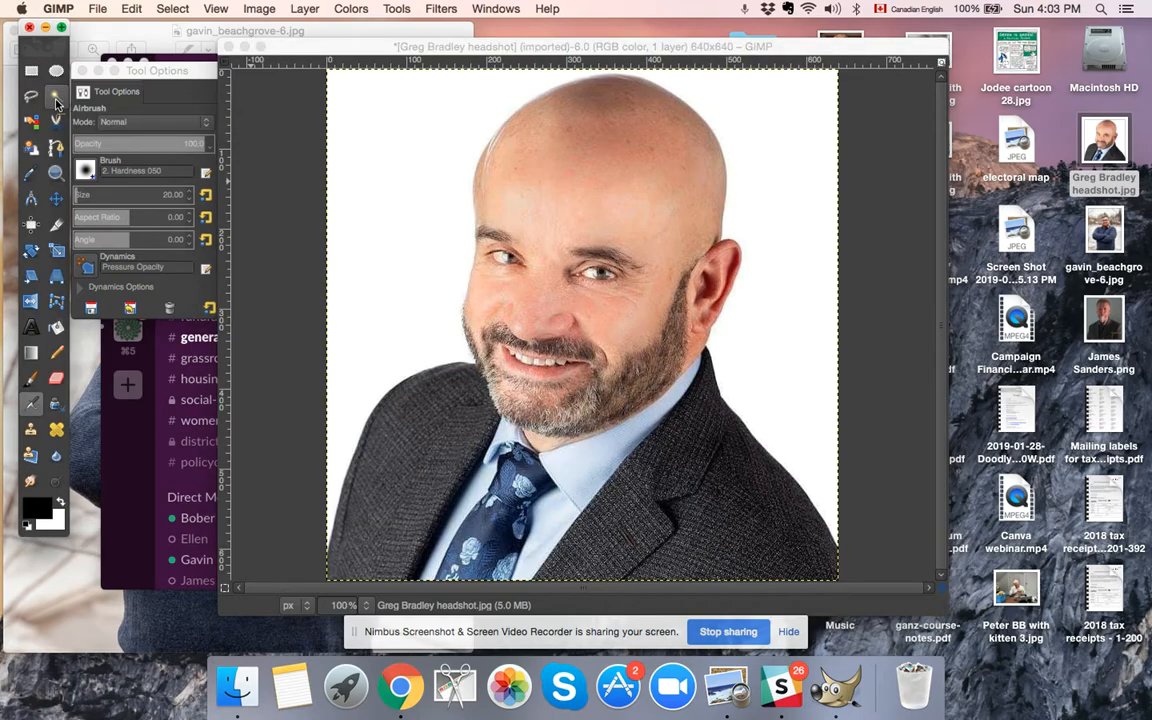
{"action": "left_click", "coordinate": [362, 140]}
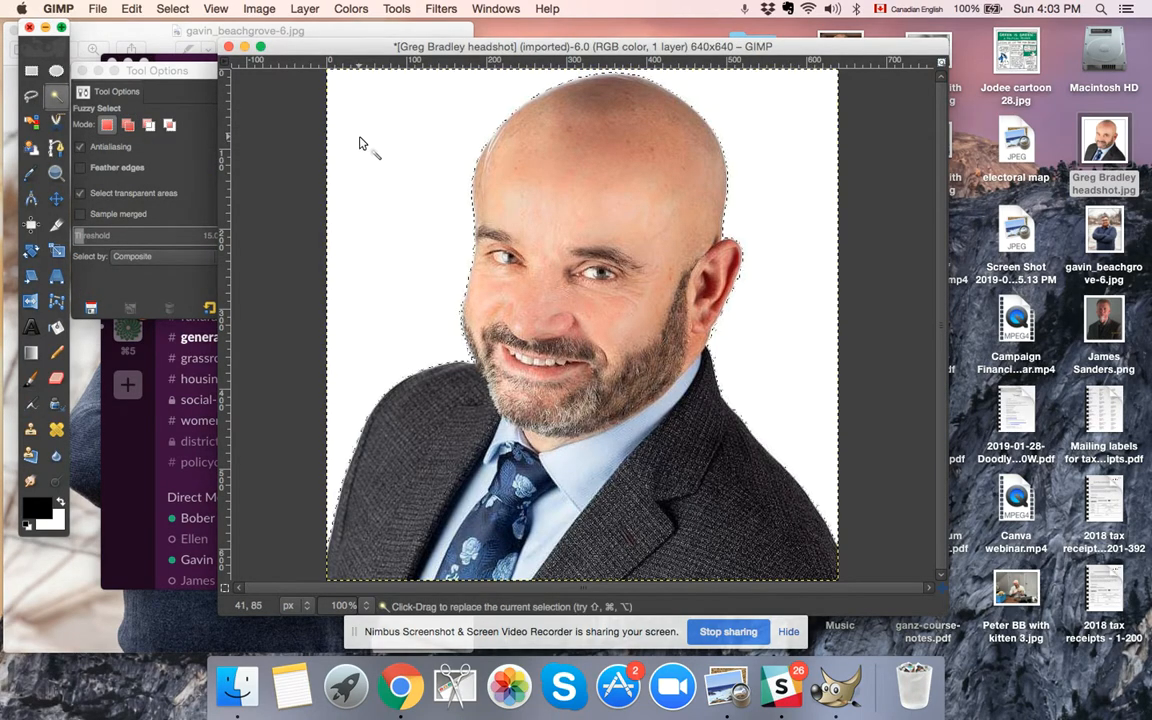
{"action": "left_click", "coordinate": [360, 143]}
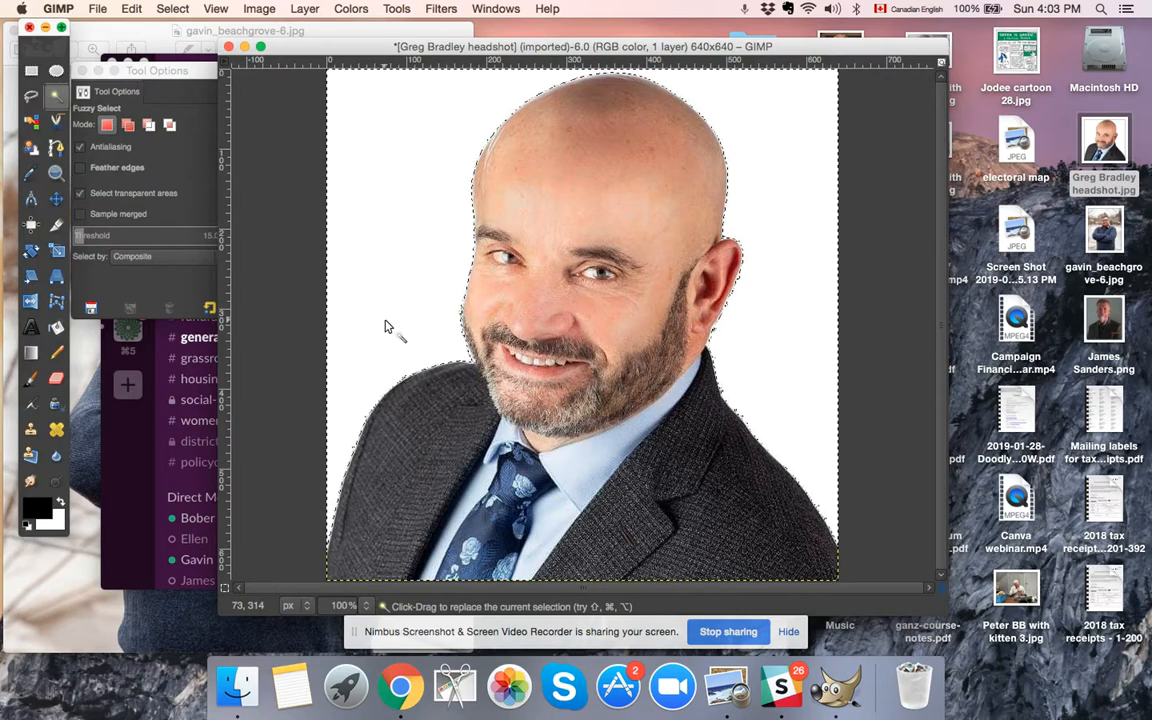
{"action": "left_click", "coordinate": [133, 10]}
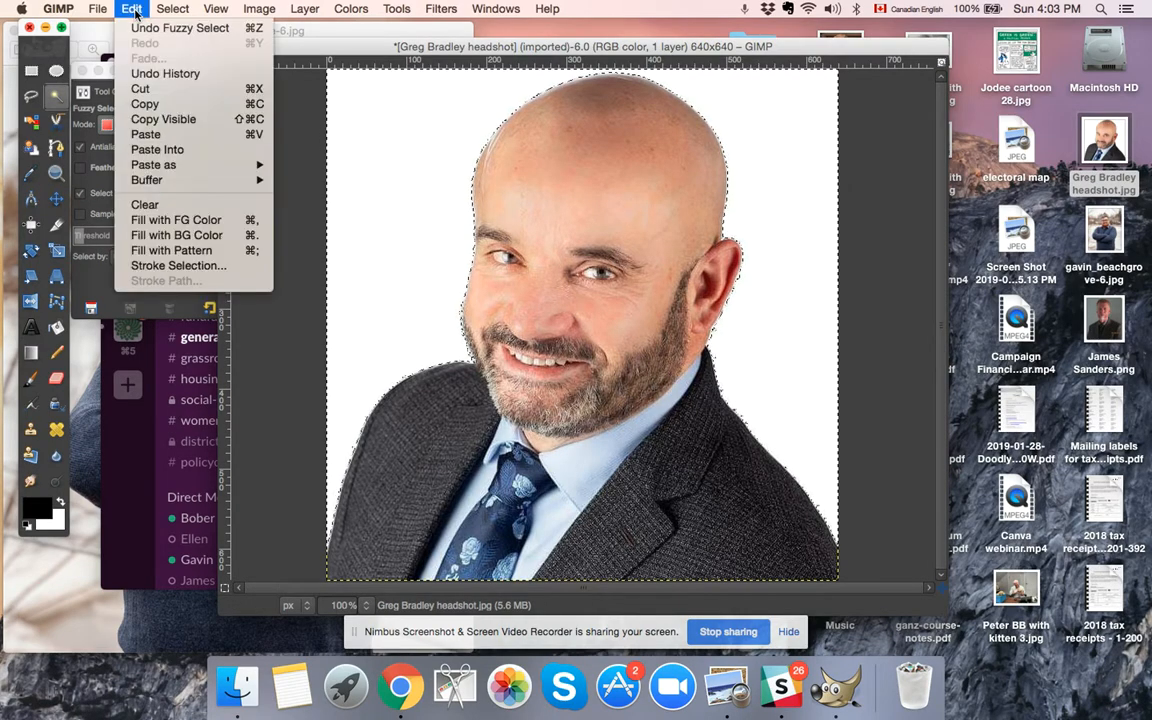
{"action": "left_click", "coordinate": [145, 205]}
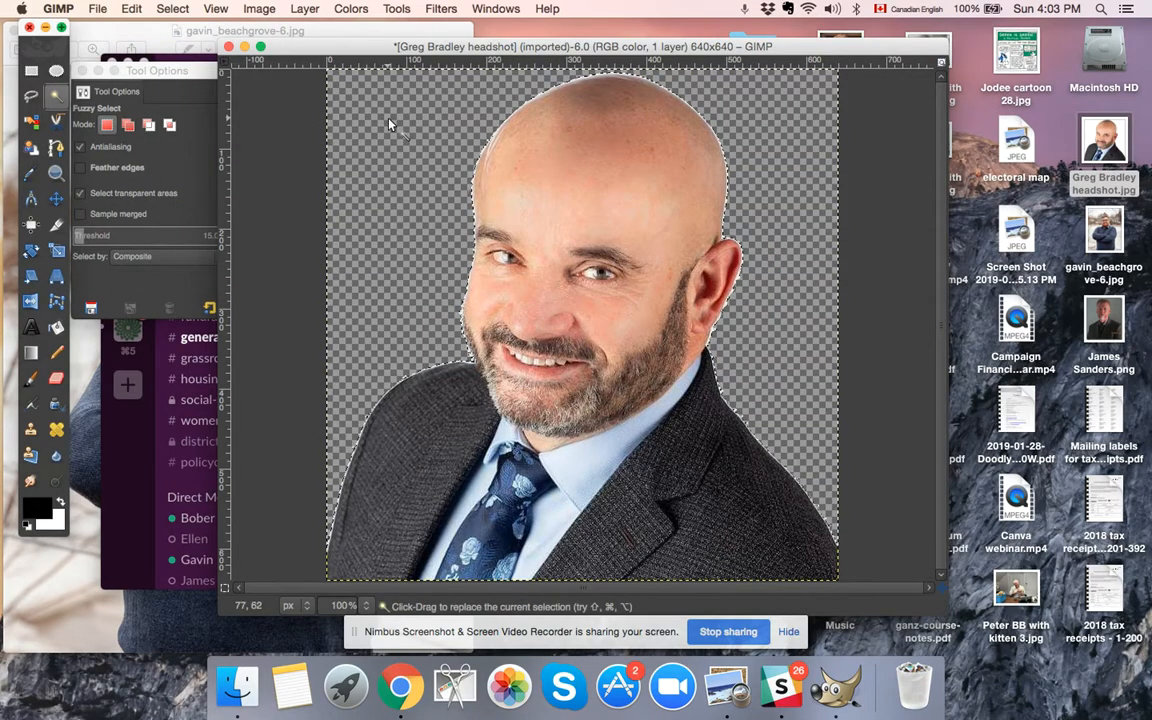
{"action": "left_click", "coordinate": [125, 9]}
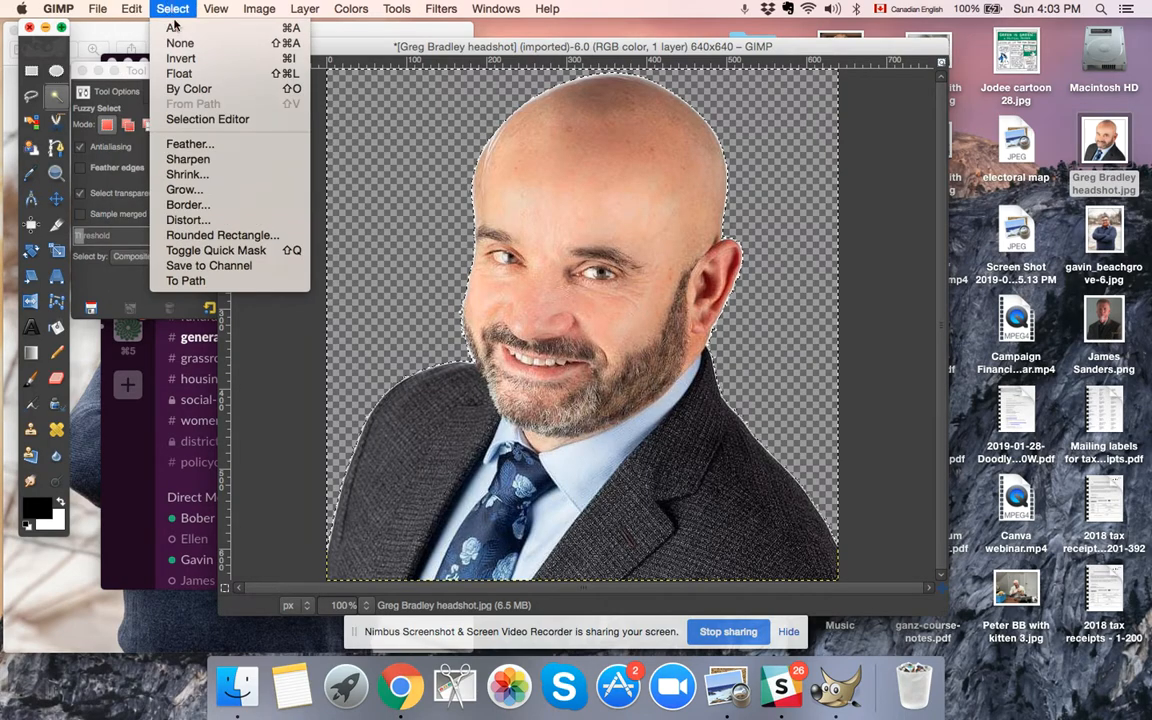
{"action": "left_click", "coordinate": [180, 44]}
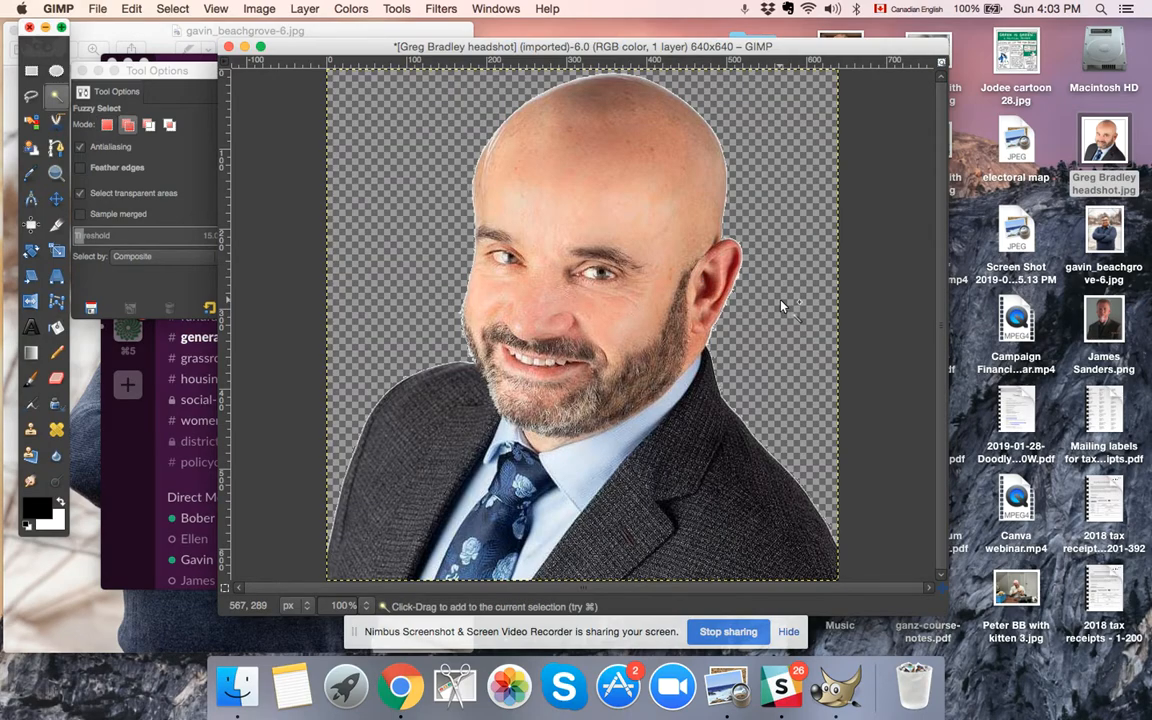
Select the leftover white fringe along the portrait's outline with Select by Color.
{"action": "key", "text": "plus"}
{"action": "key", "text": "plus"}
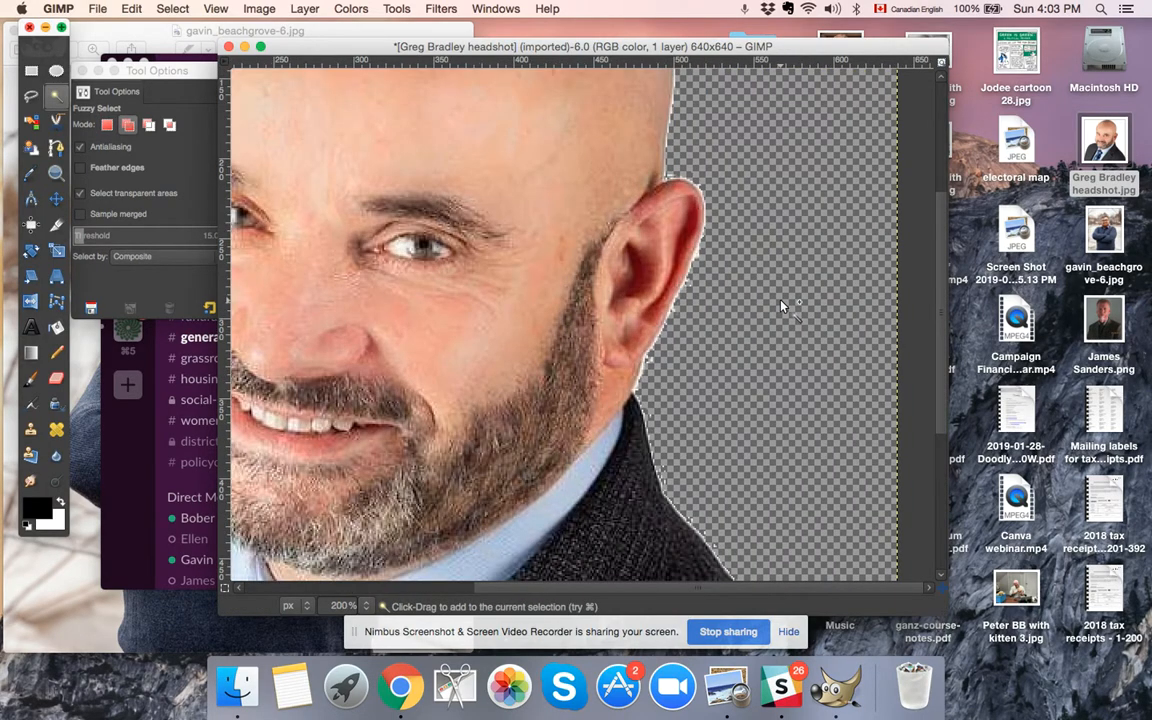
{"action": "key", "text": "plus"}
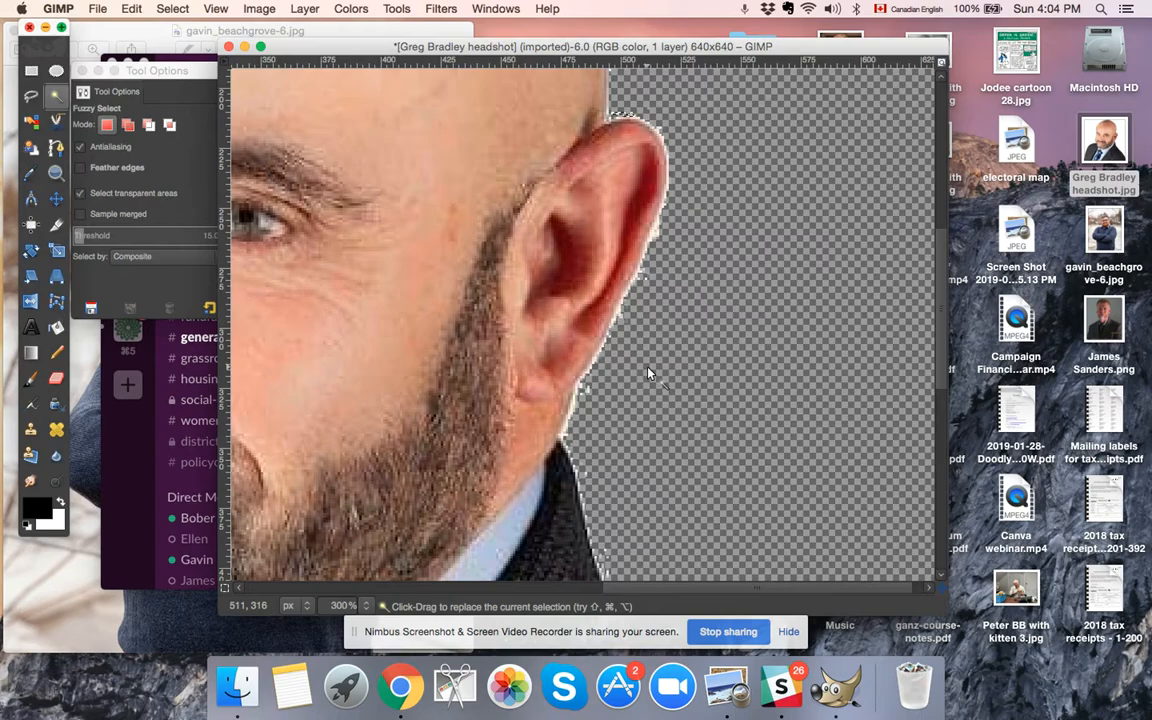
{"action": "key", "text": "plus"}
{"action": "key", "text": "plus"}
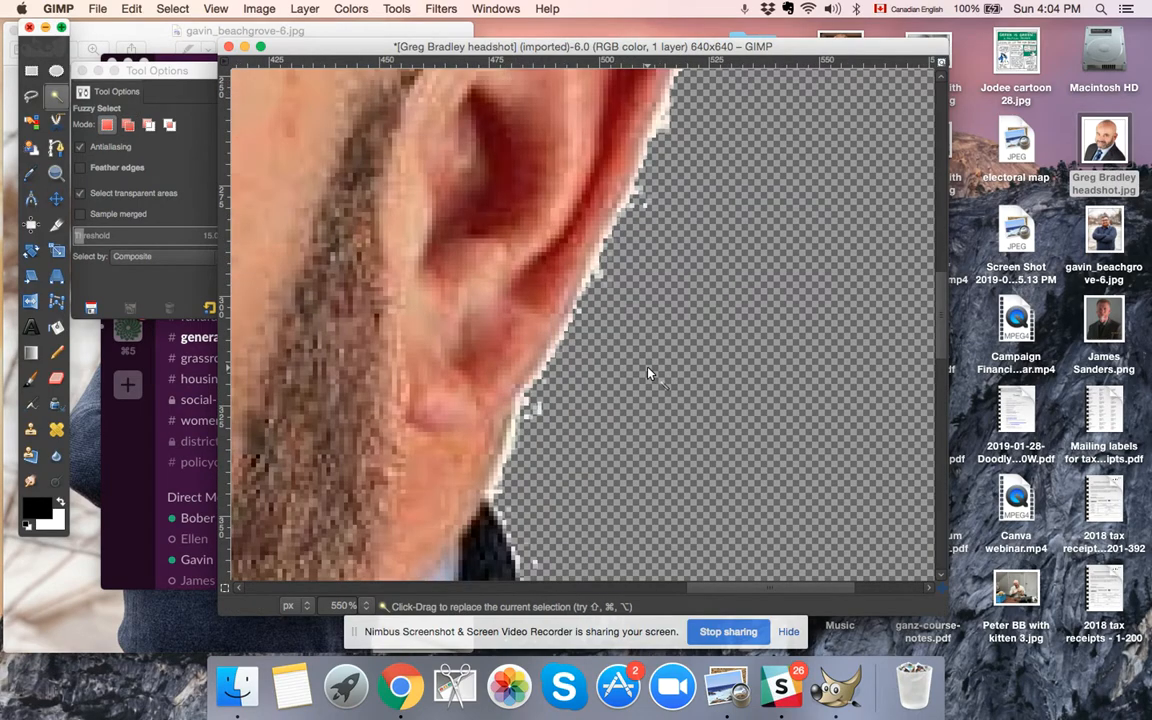
{"action": "left_click", "coordinate": [33, 127]}
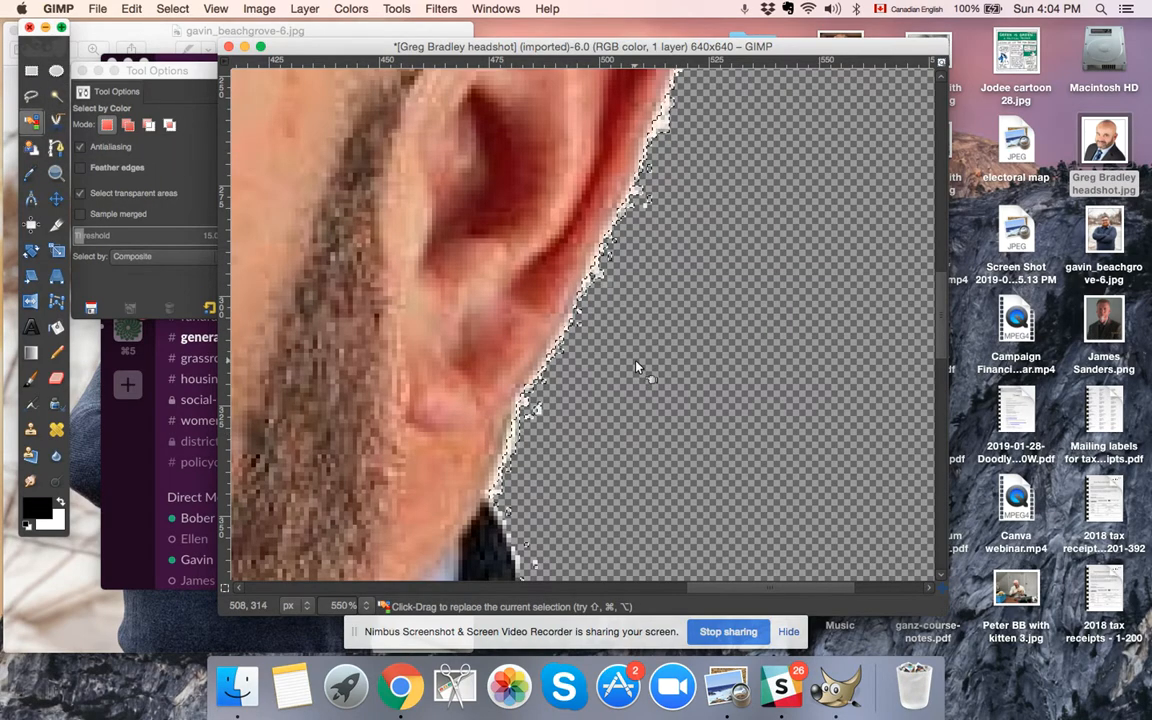
{"action": "key", "text": "shift"}
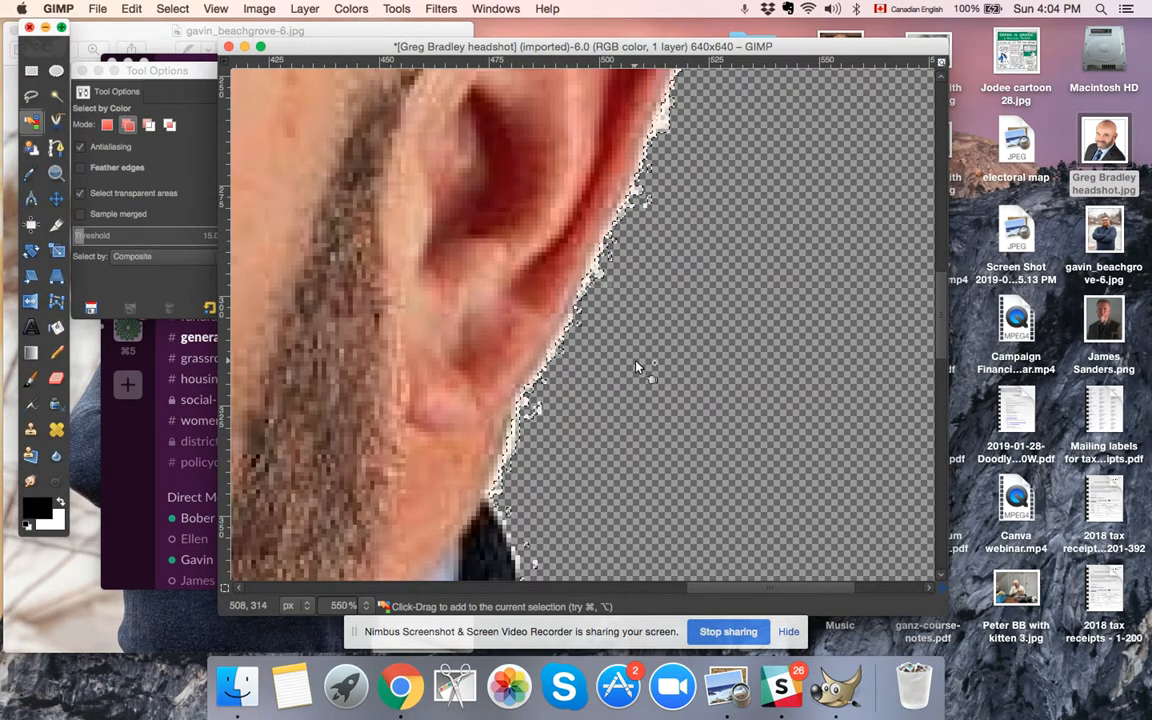
{"action": "scroll", "coordinate": [636, 368], "scroll_direction": "down", "scroll_amount": 2}
{"action": "scroll", "coordinate": [636, 368], "scroll_direction": "down", "scroll_amount": 2}
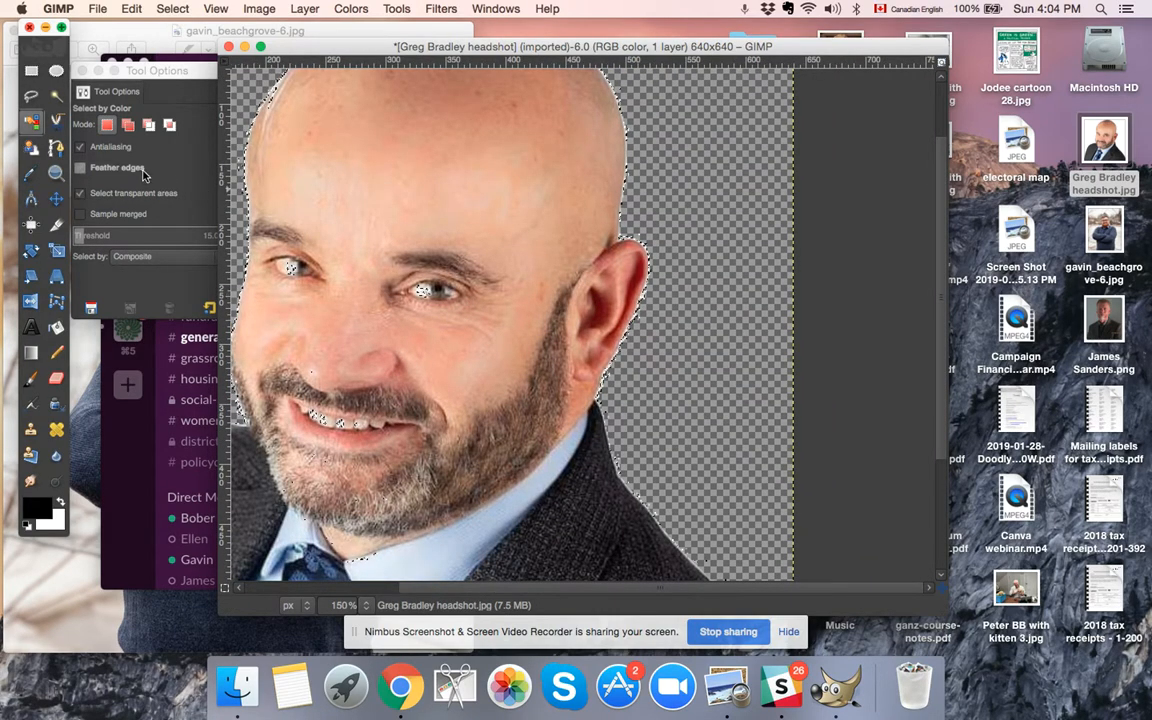
Erase the selected white fringe along the ear-side edge of the head, the ear and the adjoining jacket shoulder.
{"action": "left_click", "coordinate": [57, 381]}
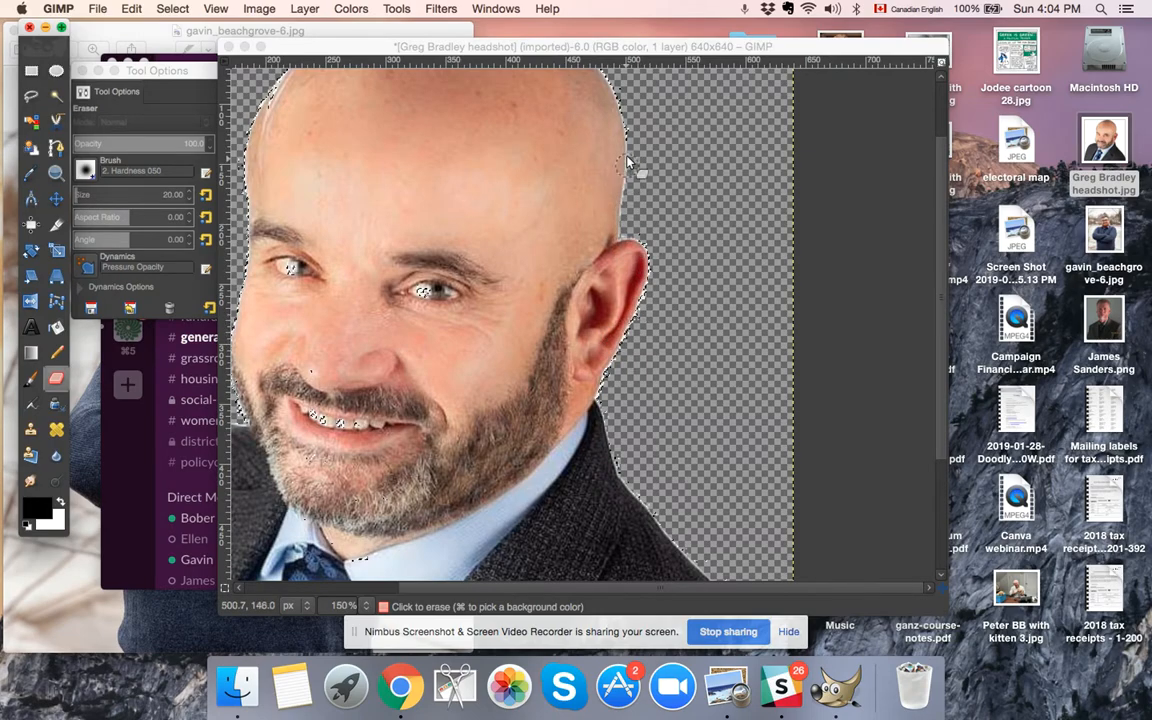
{"action": "mouse_move", "coordinate": [617, 370]}
{"action": "left_mouse_down"}
{"action": "mouse_move", "coordinate": [601, 394]}
{"action": "mouse_move", "coordinate": [625, 331]}
{"action": "mouse_move", "coordinate": [602, 395]}
{"action": "mouse_move", "coordinate": [628, 292]}
{"action": "mouse_move", "coordinate": [622, 95]}
{"action": "mouse_move", "coordinate": [605, 72]}
{"action": "mouse_move", "coordinate": [643, 158]}
{"action": "left_mouse_up"}
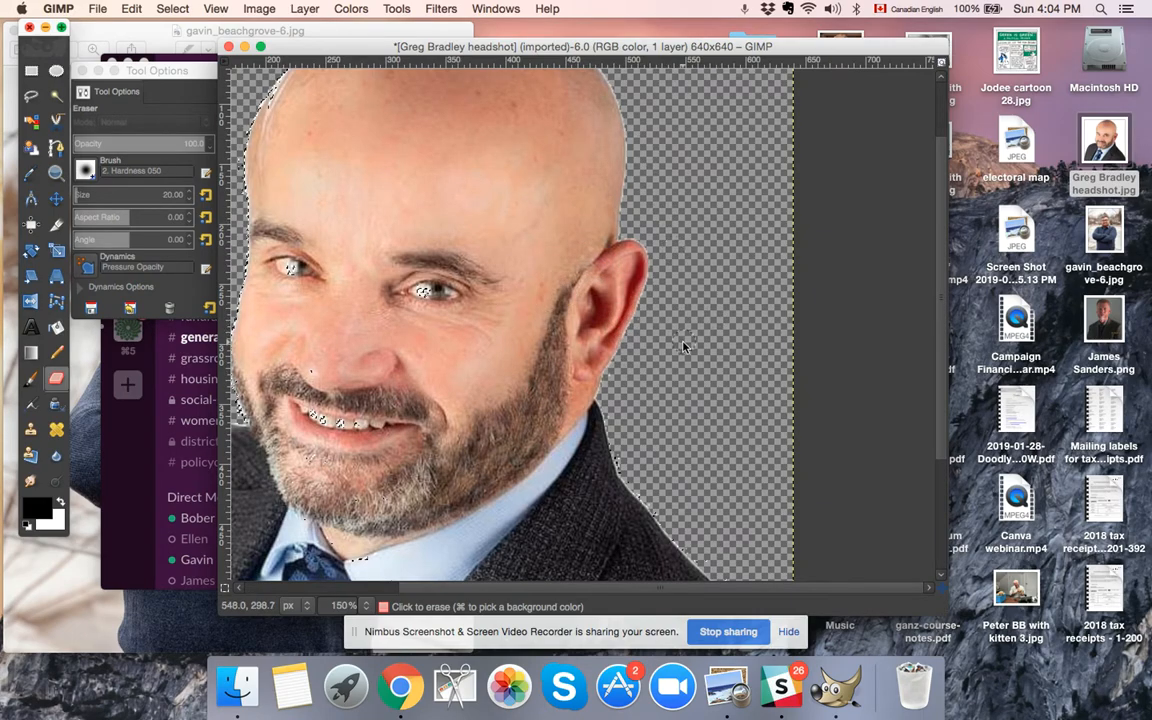
{"action": "mouse_move", "coordinate": [606, 410]}
{"action": "left_mouse_down"}
{"action": "mouse_move", "coordinate": [656, 515]}
{"action": "mouse_move", "coordinate": [691, 553]}
{"action": "mouse_move", "coordinate": [641, 491]}
{"action": "mouse_move", "coordinate": [706, 565]}
{"action": "left_mouse_up"}
{"action": "scroll", "coordinate": [641, 490], "scroll_direction": "down", "scroll_amount": 4}
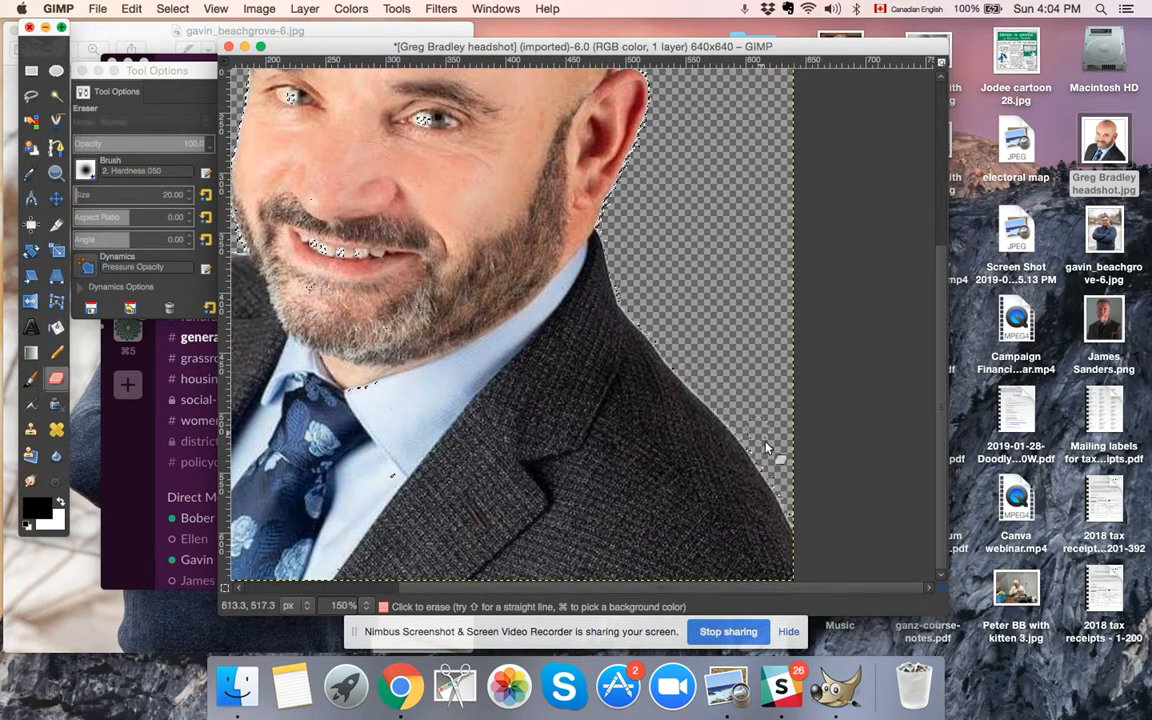
{"action": "left_click_drag", "start_coordinate": [705, 398], "coordinate": [788, 527]}
{"action": "mouse_move", "coordinate": [744, 446]}
{"action": "left_mouse_down"}
{"action": "mouse_move", "coordinate": [694, 367]}
{"action": "mouse_move", "coordinate": [634, 317]}
{"action": "mouse_move", "coordinate": [622, 261]}
{"action": "left_mouse_up"}
Erase the selected white fringe around the top of the head and down the opposite side of the portrait.
{"action": "scroll", "coordinate": [686, 120], "scroll_direction": "up", "scroll_amount": 3}
{"action": "scroll", "coordinate": [643, 188], "scroll_direction": "up", "scroll_amount": 3}
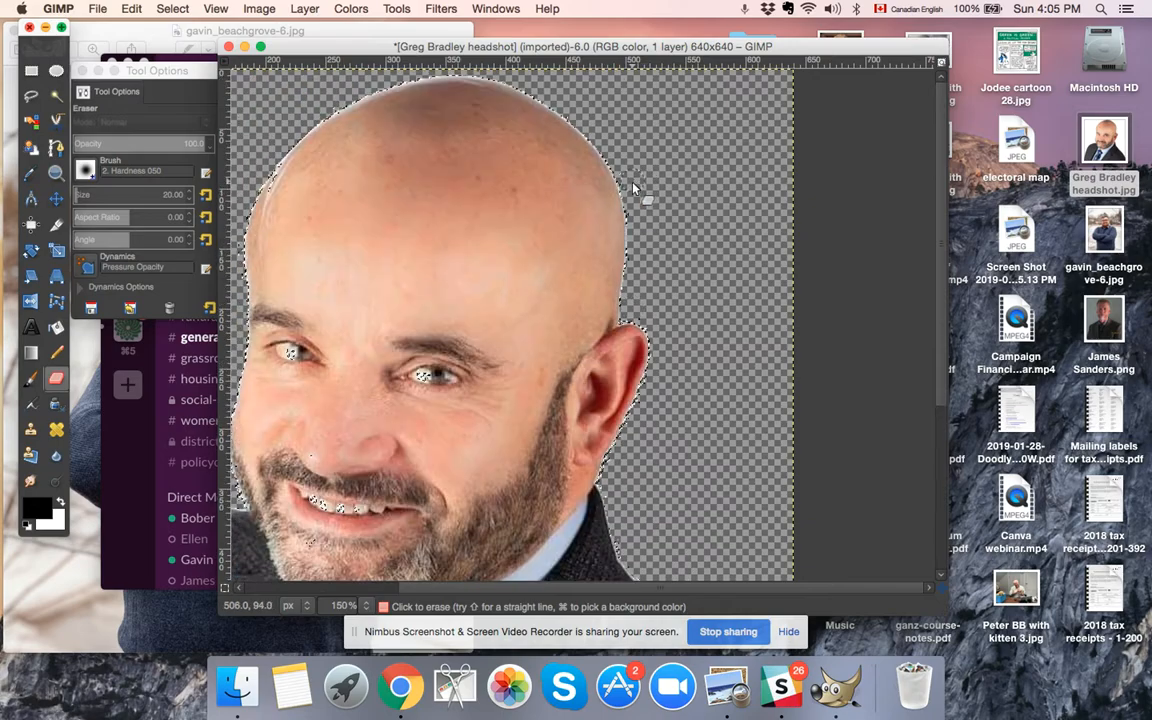
{"action": "left_click_drag", "start_coordinate": [617, 203], "coordinate": [582, 130]}
{"action": "scroll", "coordinate": [482, 528], "scroll_direction": "left", "scroll_amount": 5}
{"action": "scroll", "coordinate": [425, 430], "scroll_direction": "left", "scroll_amount": 3}
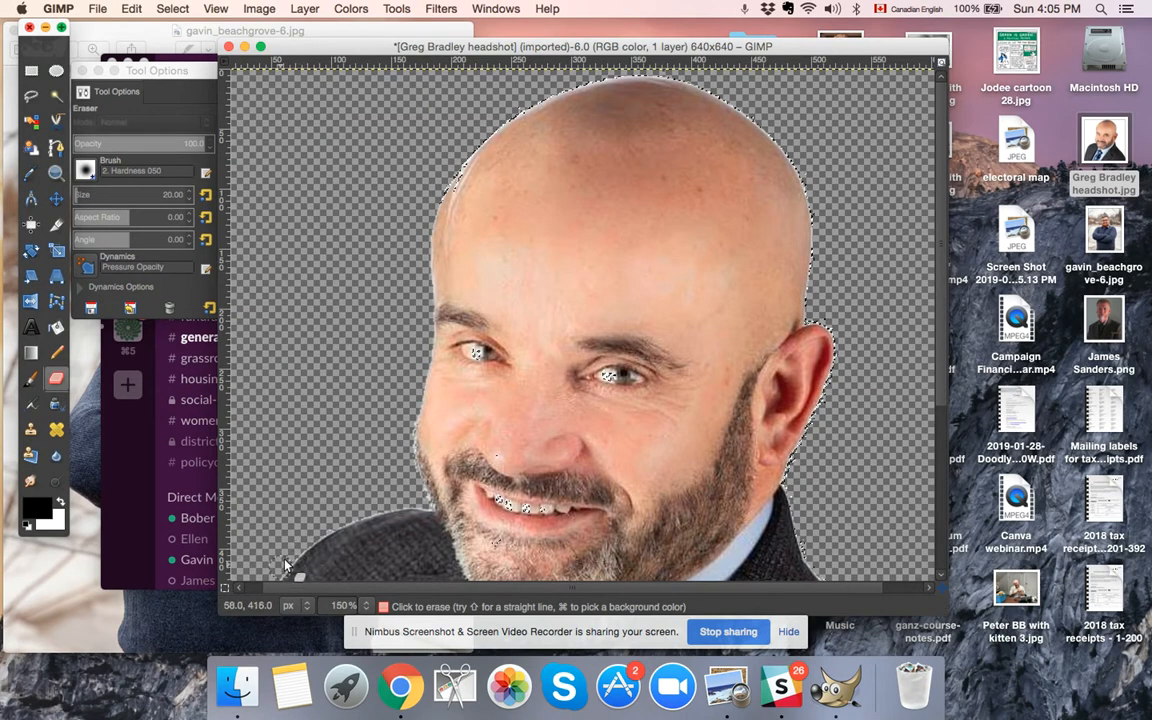
{"action": "scroll", "coordinate": [308, 500], "scroll_direction": "down", "scroll_amount": 5}
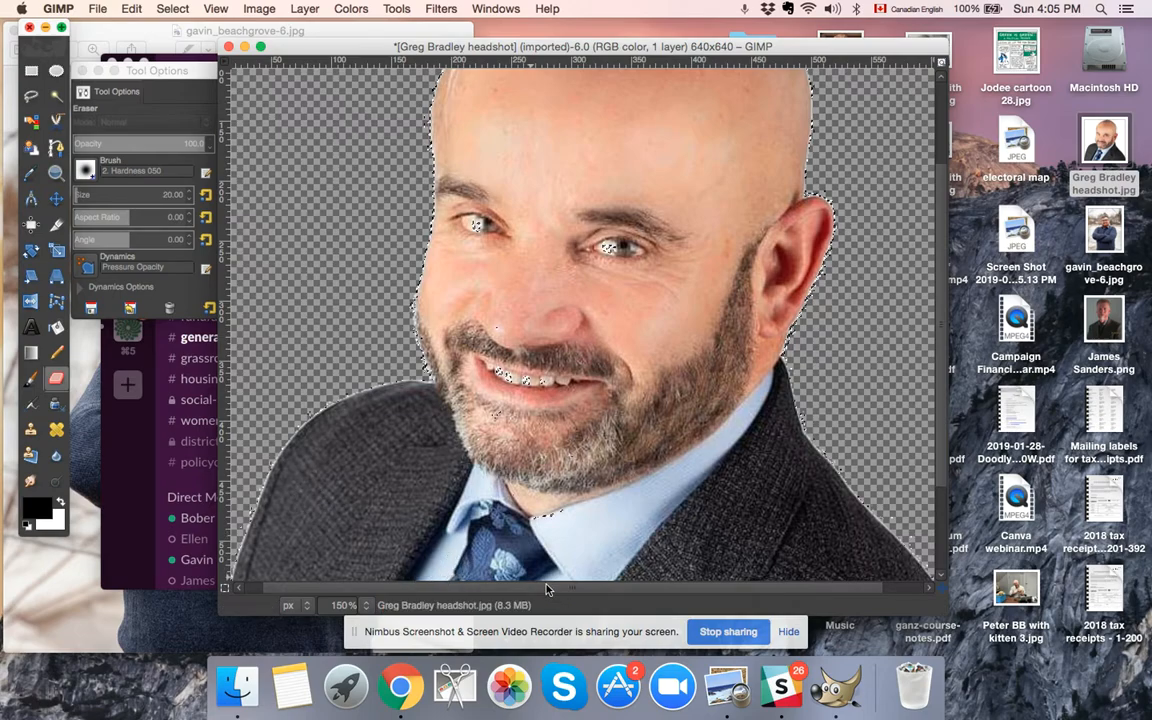
{"action": "scroll", "coordinate": [520, 590], "scroll_direction": "left", "scroll_amount": 2}
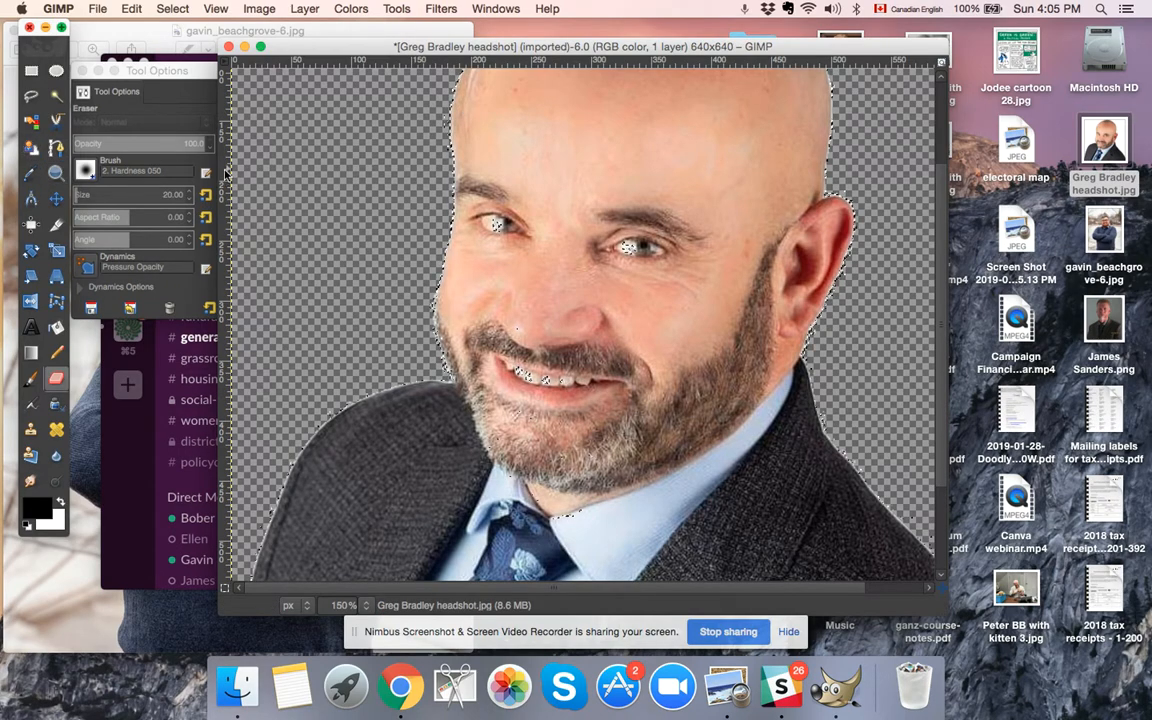
{"action": "scroll", "coordinate": [352, 204], "scroll_direction": "up", "scroll_amount": 3}
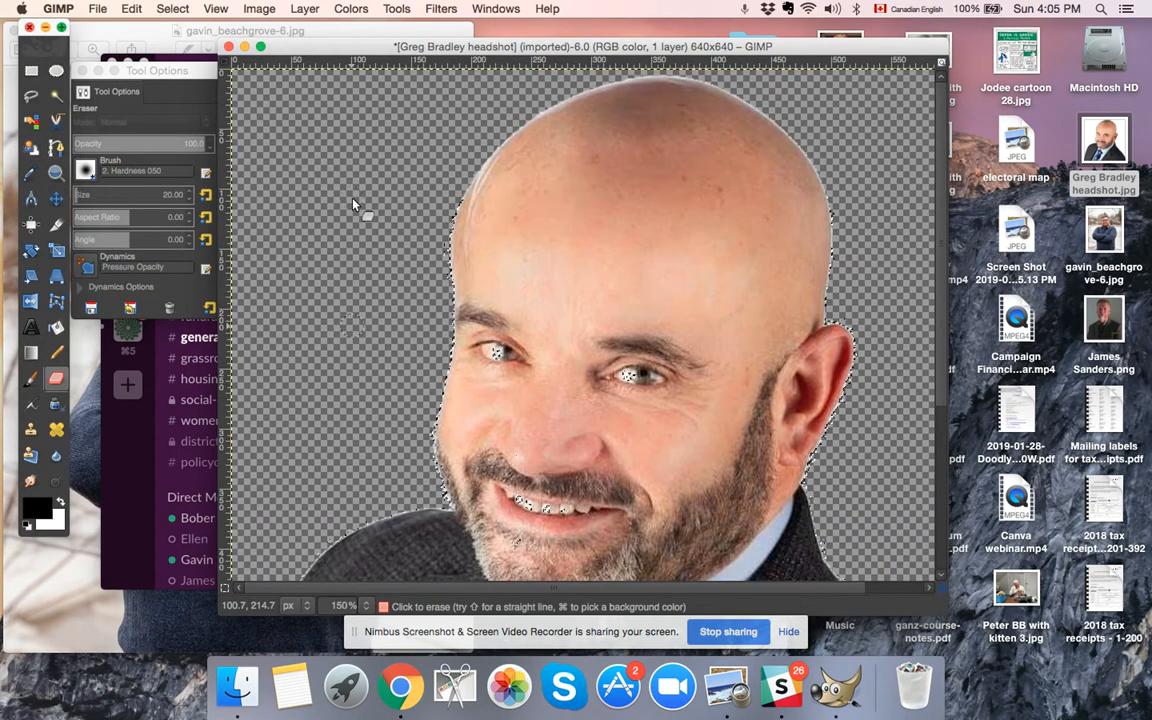
Draw trial freehand outlines with Free Select on the transparent area beside the head.
{"action": "left_click", "coordinate": [31, 100]}
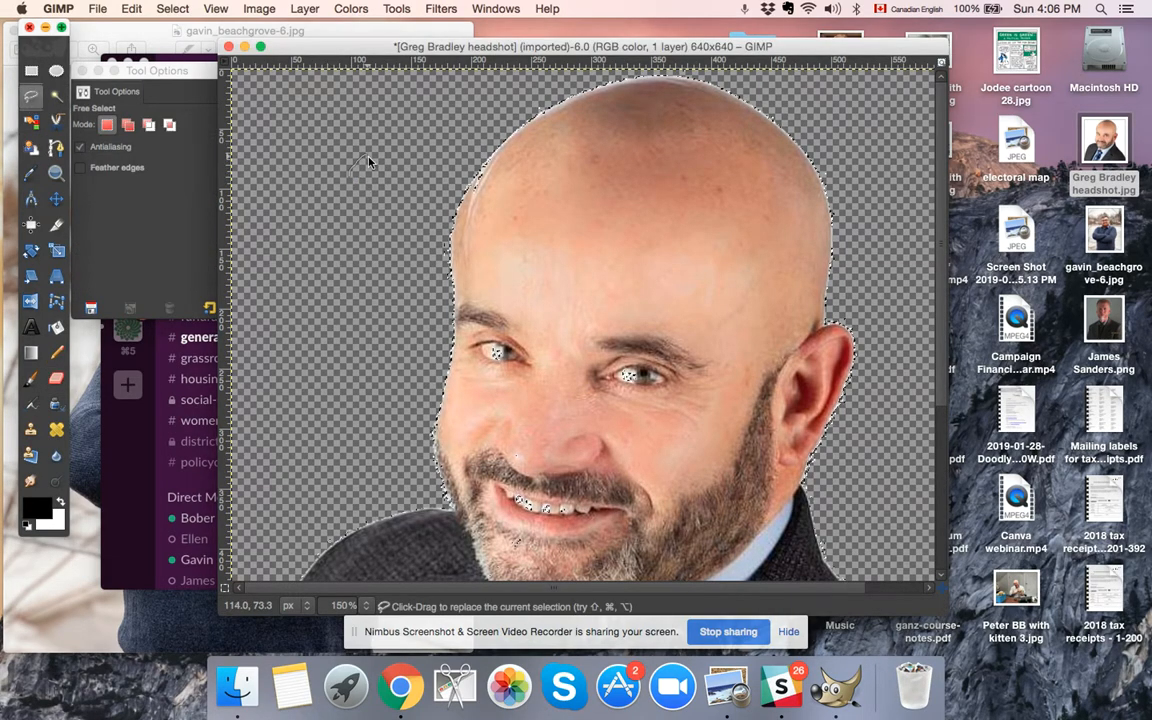
{"action": "left_click", "coordinate": [350, 177]}
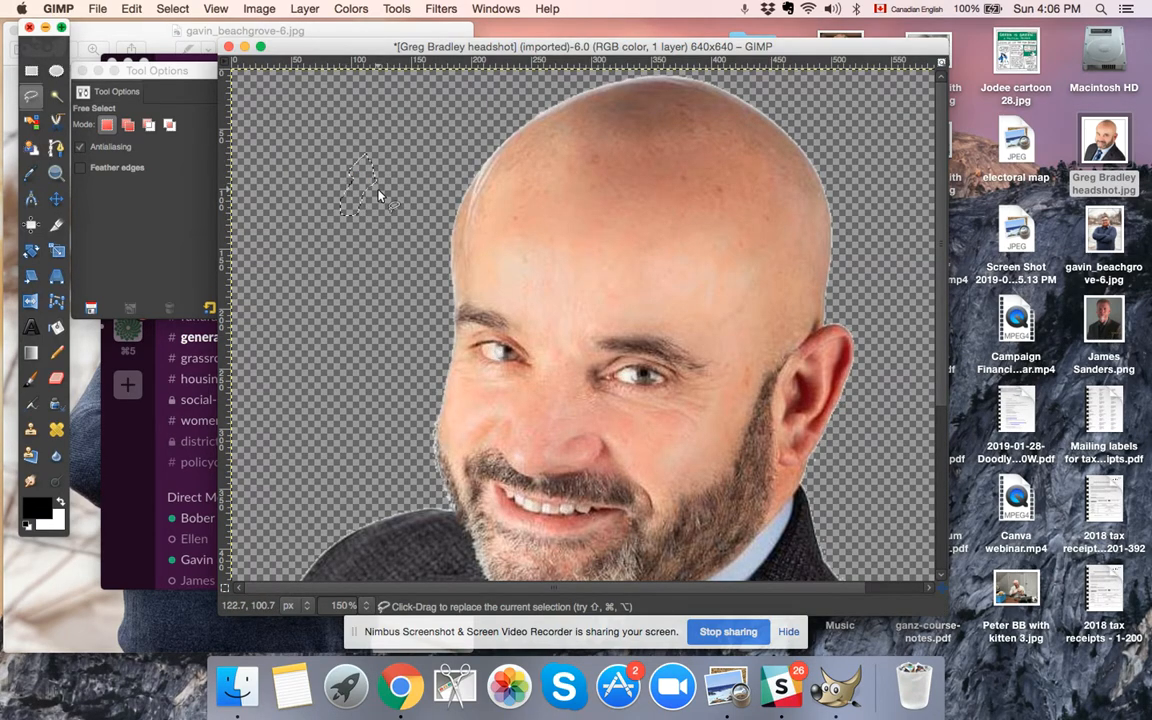
{"action": "left_click", "coordinate": [429, 154]}
{"action": "left_click", "coordinate": [427, 153]}
{"action": "left_click_drag", "start_coordinate": [336, 191], "coordinate": [389, 137]}
{"action": "left_click_drag", "start_coordinate": [336, 191], "coordinate": [335, 196]}
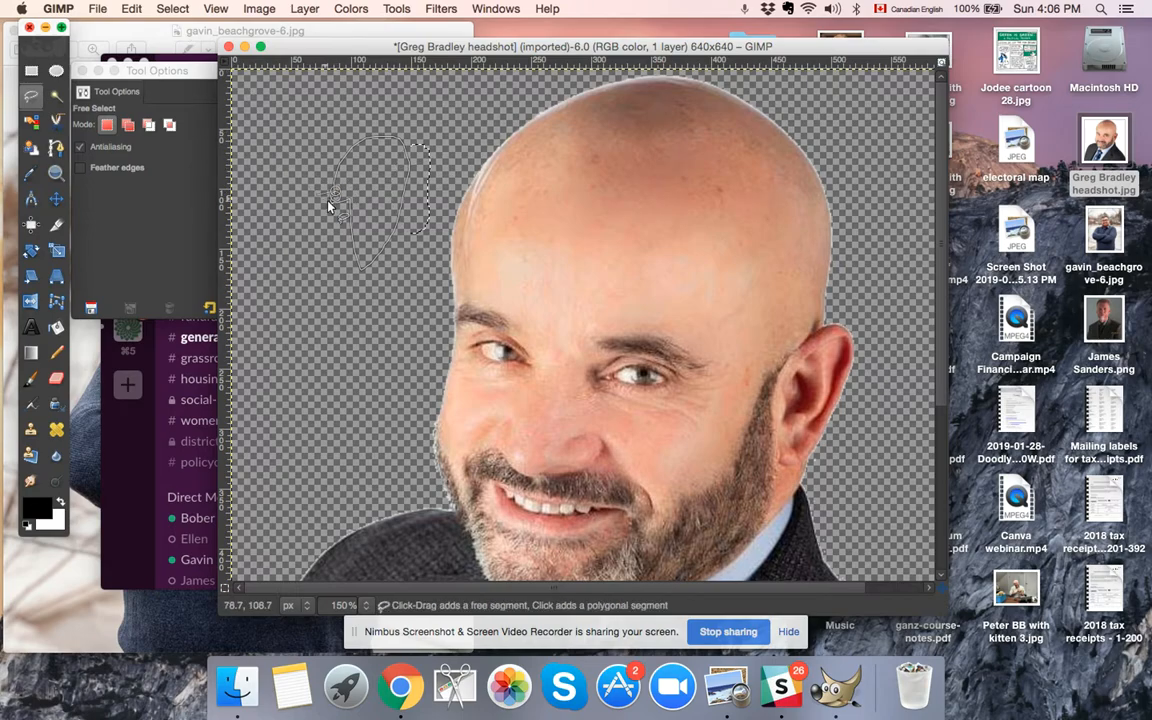
{"action": "left_click", "coordinate": [300, 250]}
{"action": "left_click", "coordinate": [342, 262]}
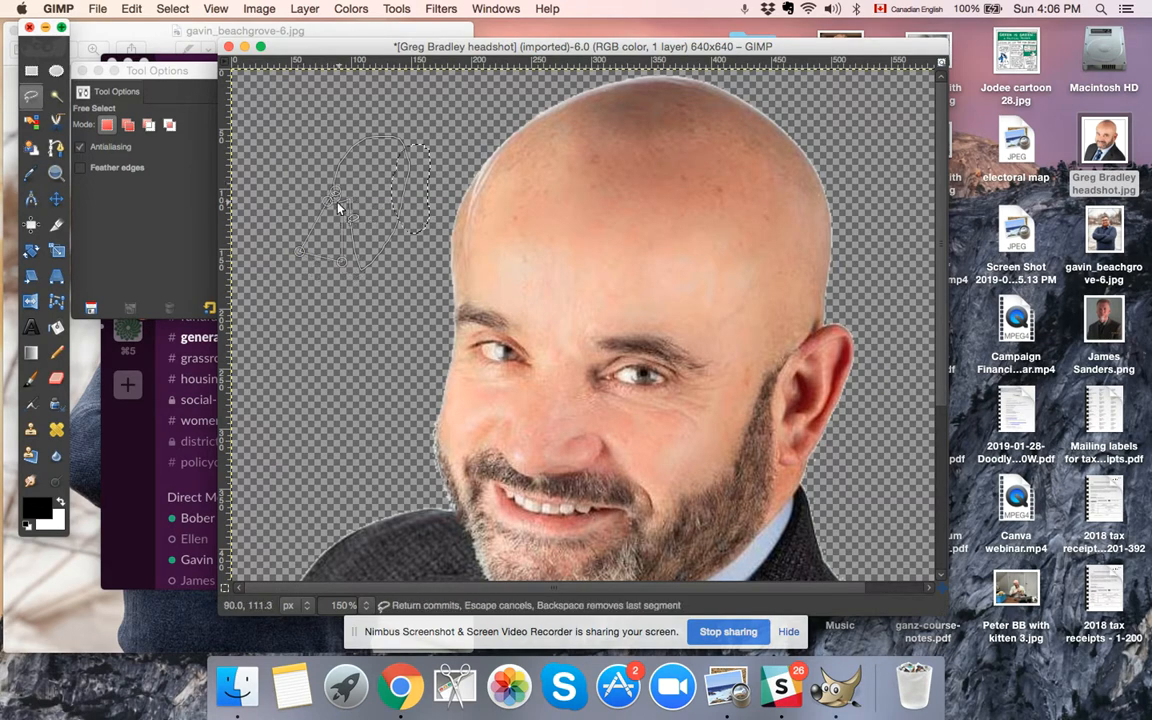
Clear the selected area, remove the selection and switch to the Select by Color tool.
{"action": "left_click", "coordinate": [136, 9]}
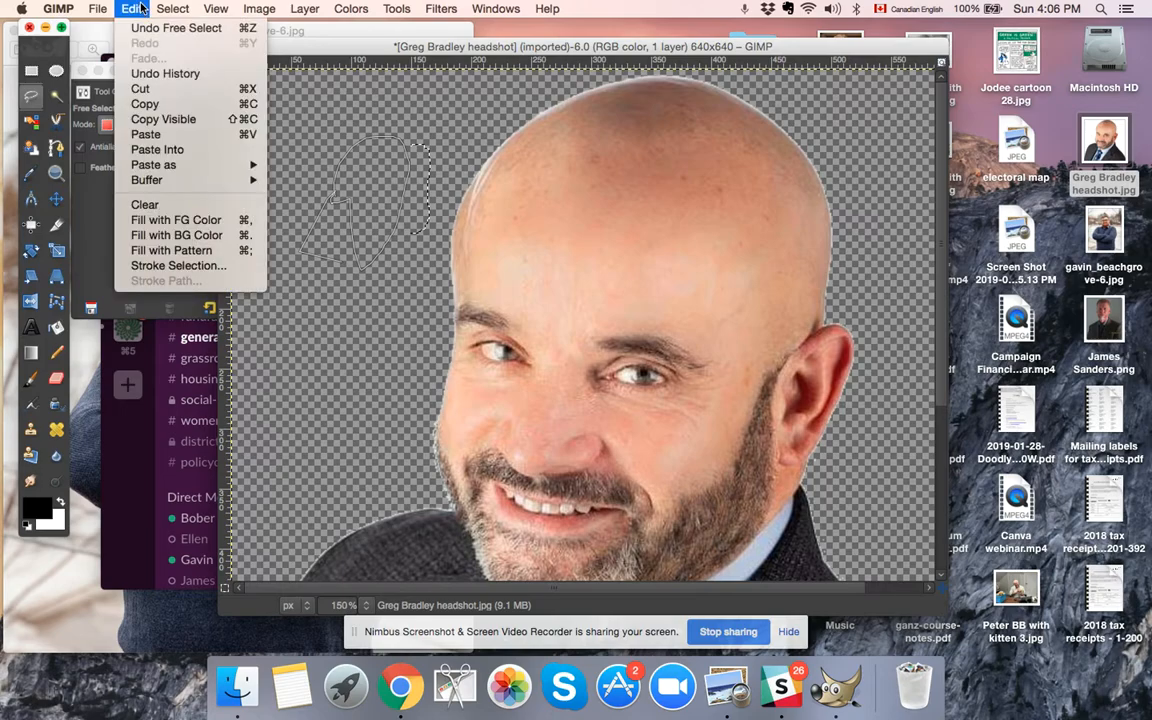
{"action": "left_click", "coordinate": [144, 205]}
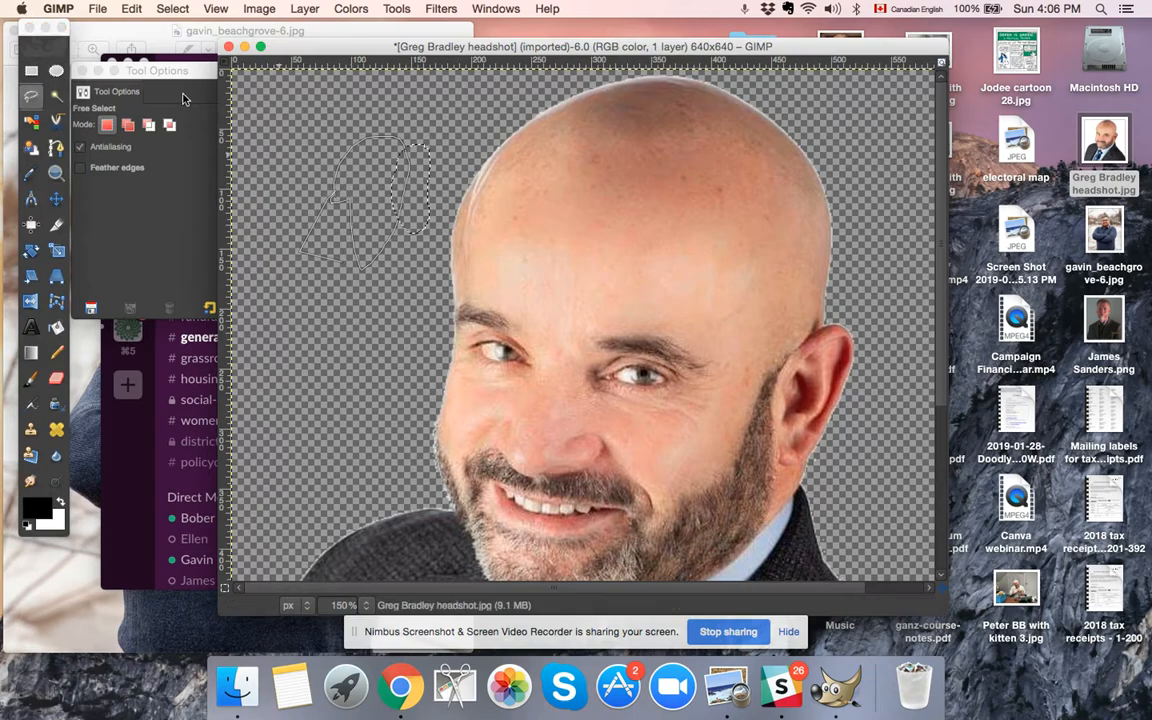
{"action": "left_click", "coordinate": [169, 10]}
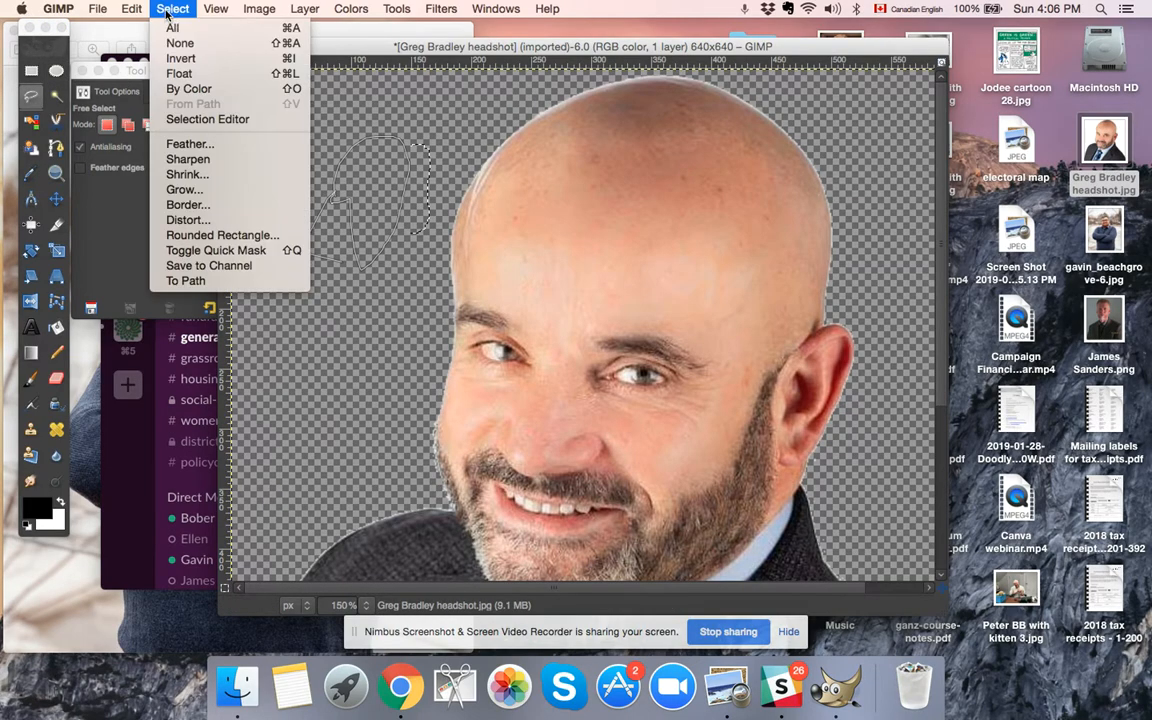
{"action": "left_click", "coordinate": [172, 43]}
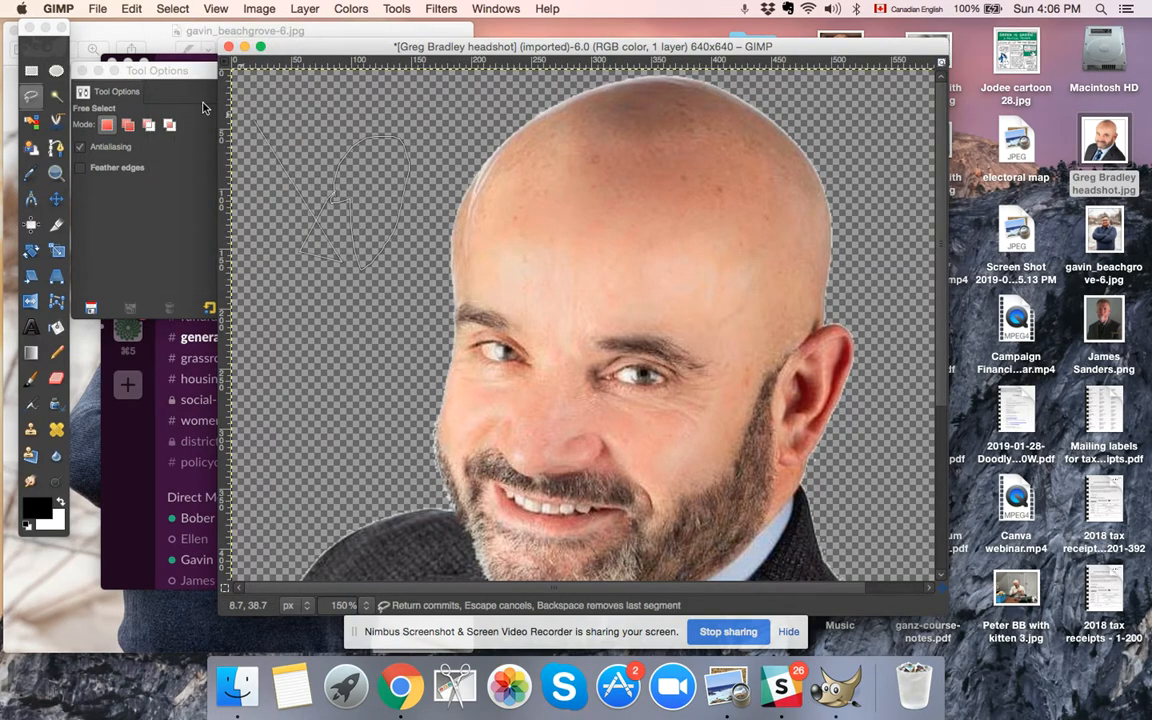
{"action": "left_click", "coordinate": [31, 121]}
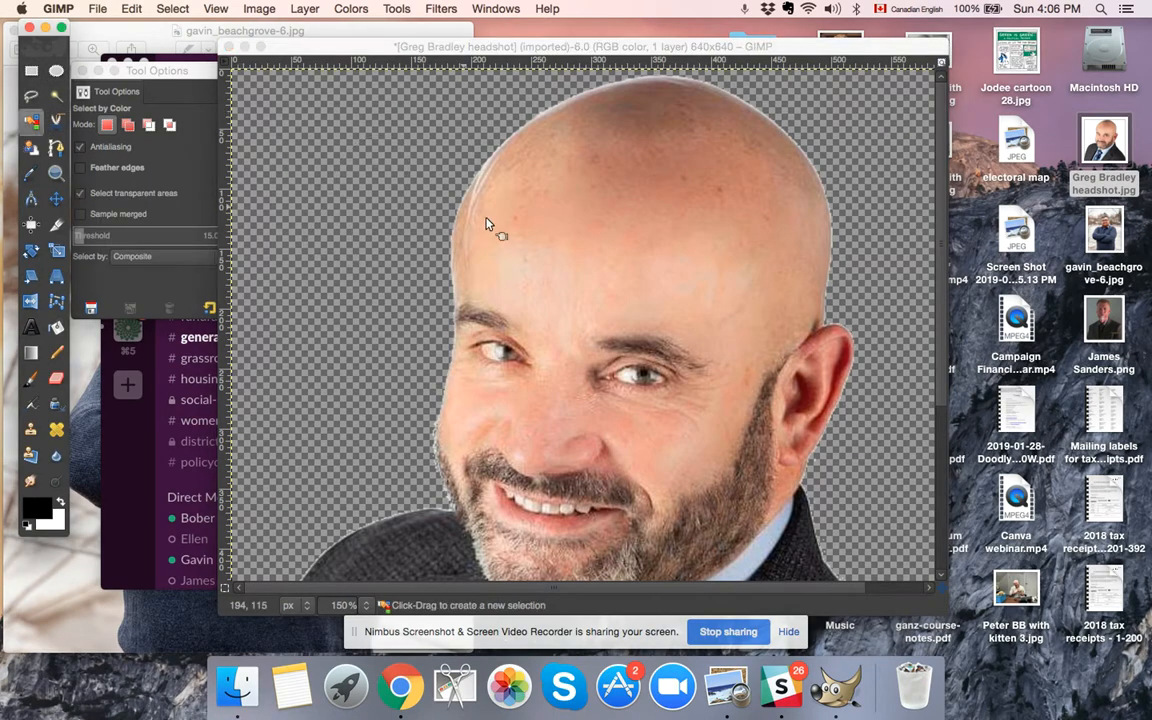
Export the cut-out headshot to the Desktop under its existing name as a .png file, keeping the offered PNG options.
{"action": "scroll", "coordinate": [402, 316], "scroll_direction": "down", "scroll_amount": 5}
{"action": "scroll", "coordinate": [400, 316], "scroll_direction": "up", "scroll_amount": 5}
{"action": "scroll", "coordinate": [320, 158], "scroll_direction": "down", "scroll_amount": 5}
{"action": "left_click", "coordinate": [99, 9]}
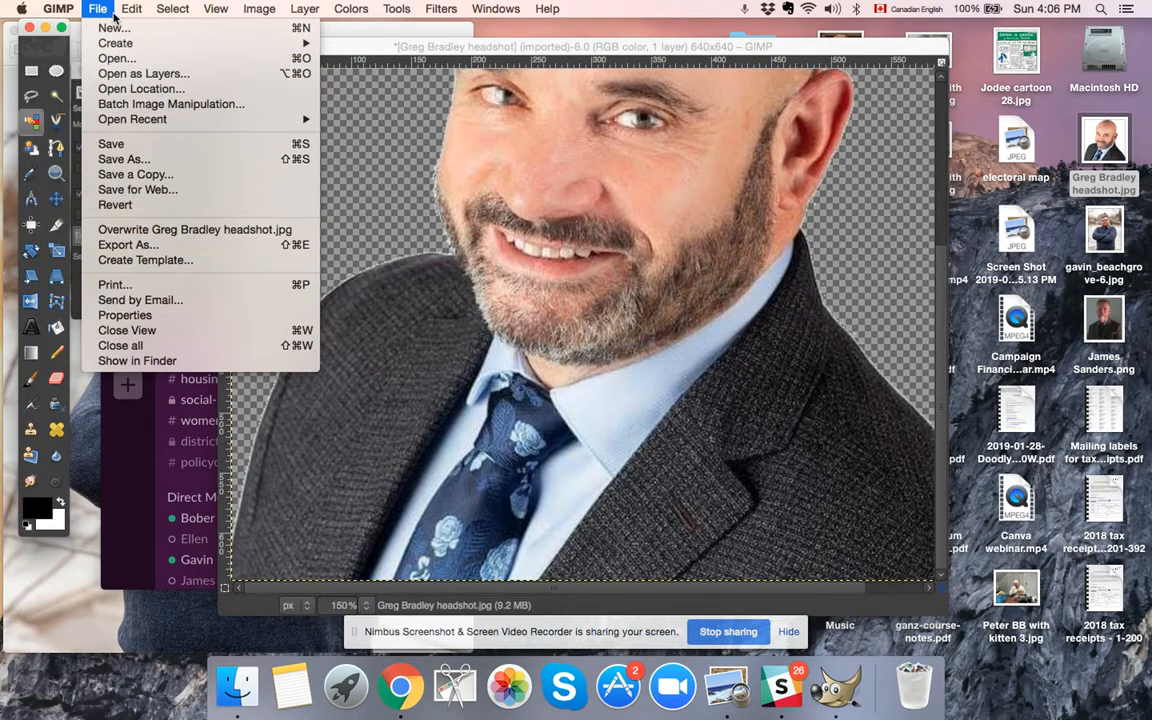
{"action": "left_click", "coordinate": [120, 245]}
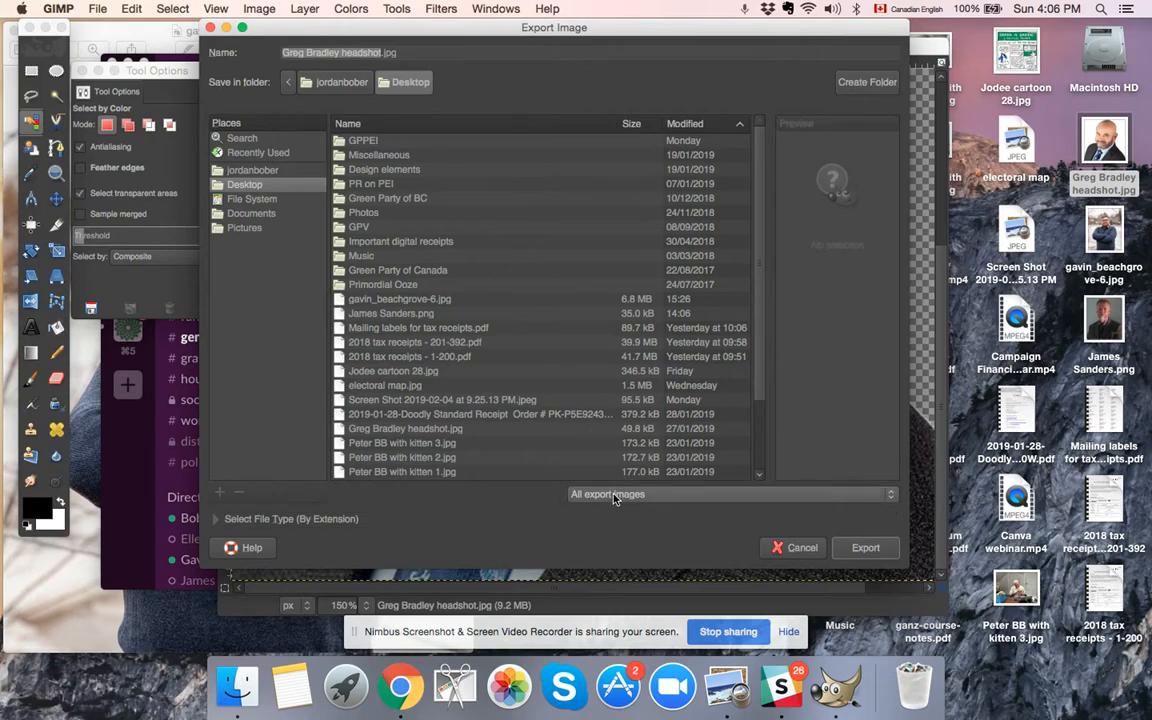
{"action": "left_click", "coordinate": [400, 52]}
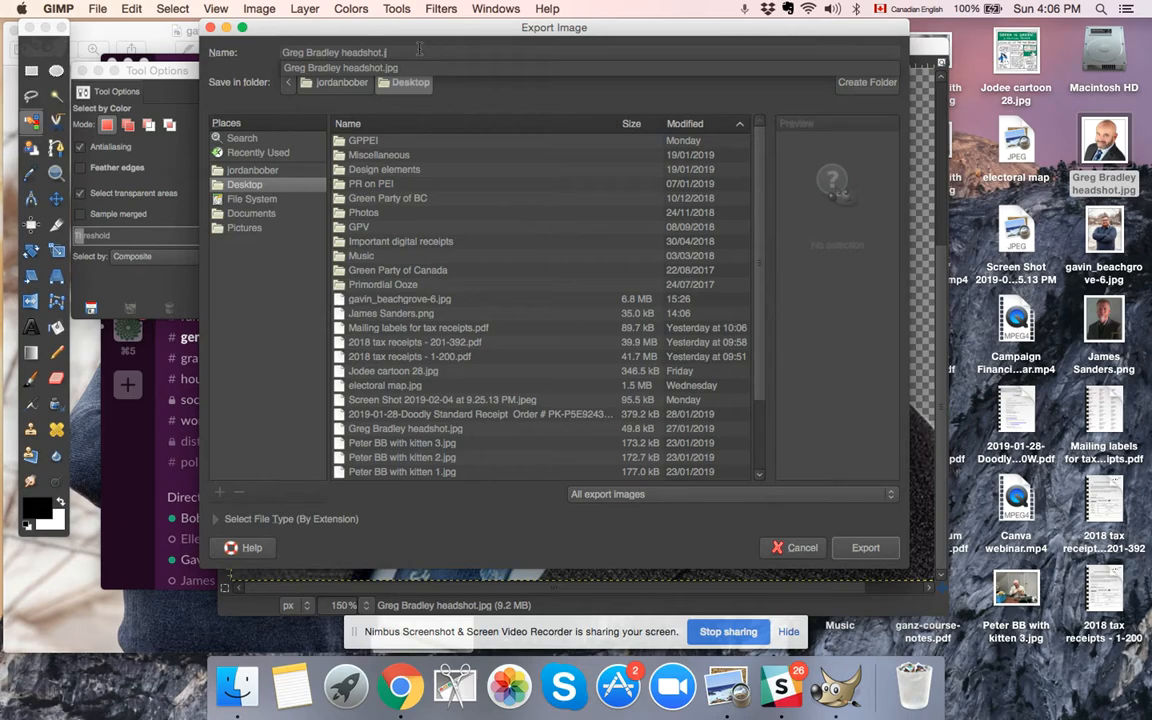
{"action": "type", "text": "png"}
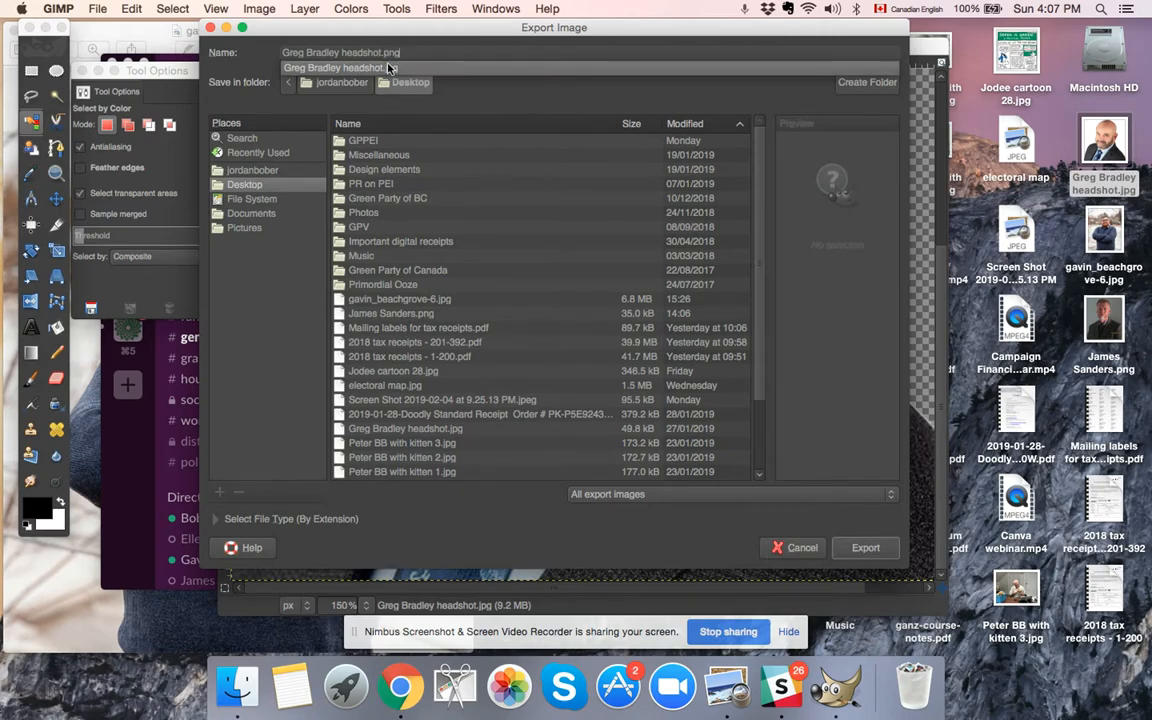
{"action": "left_click", "coordinate": [870, 551]}
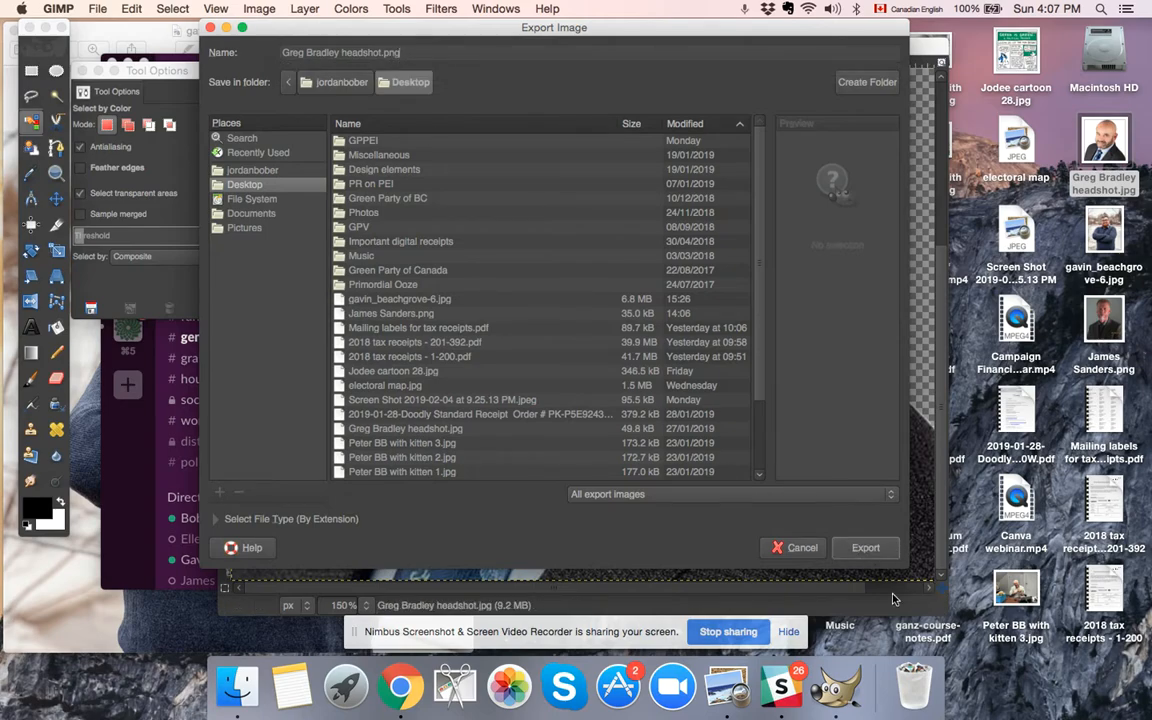
{"action": "left_click", "coordinate": [880, 552]}
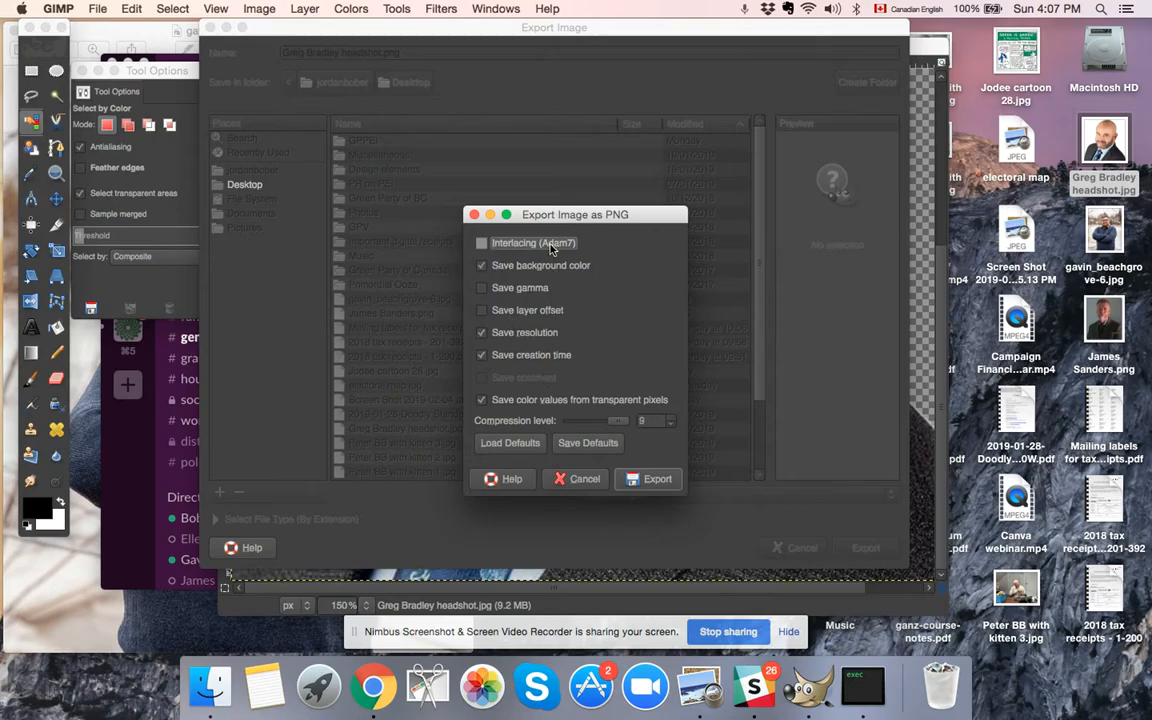
{"action": "left_click", "coordinate": [656, 482]}
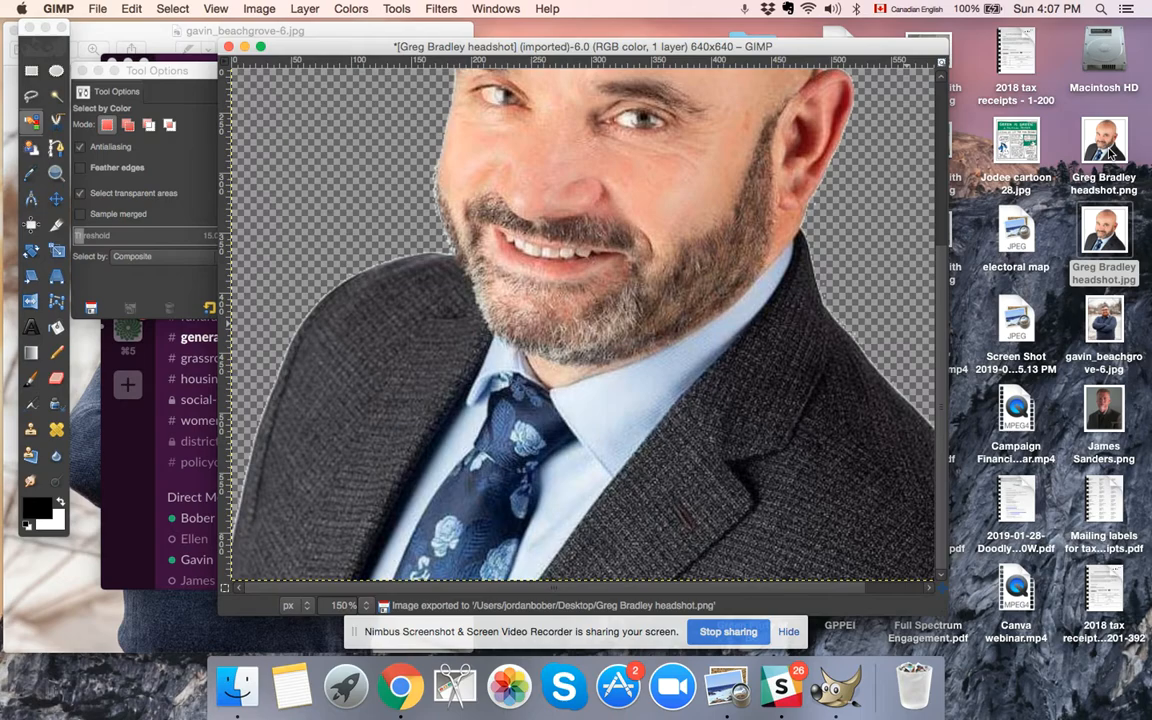
Open the exported PNG from the desktop in Preview to examine its background, and close it.
{"action": "double_click", "coordinate": [1108, 148]}
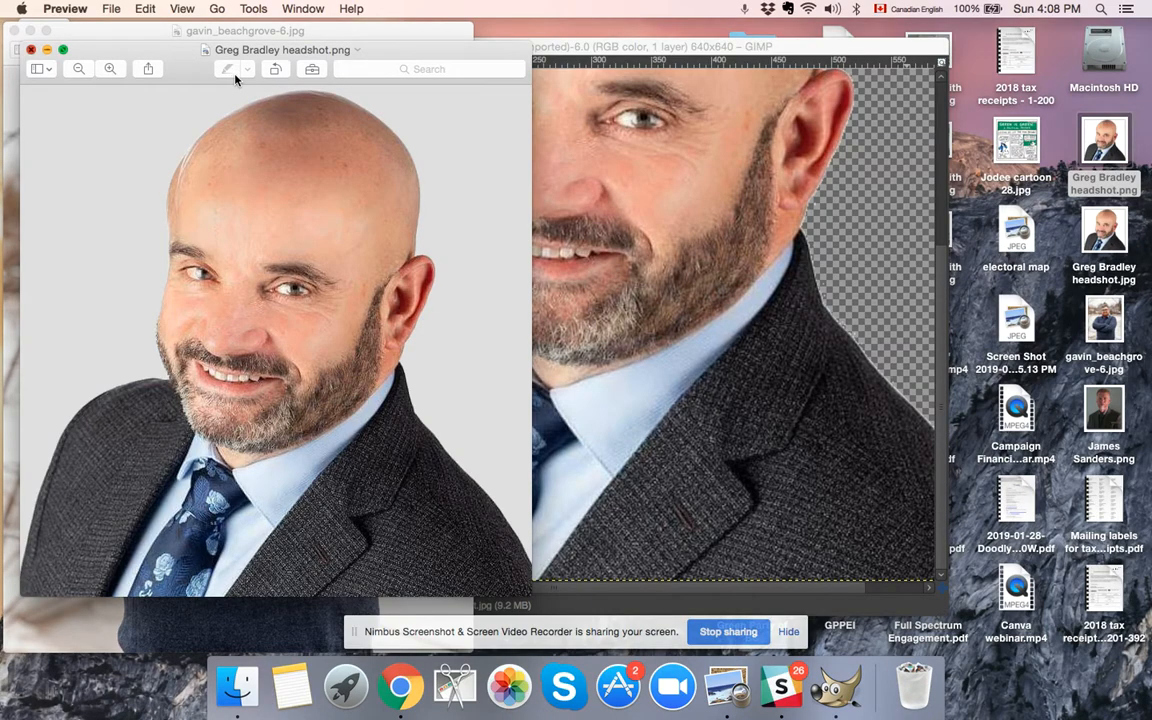
{"action": "left_click", "coordinate": [31, 49]}
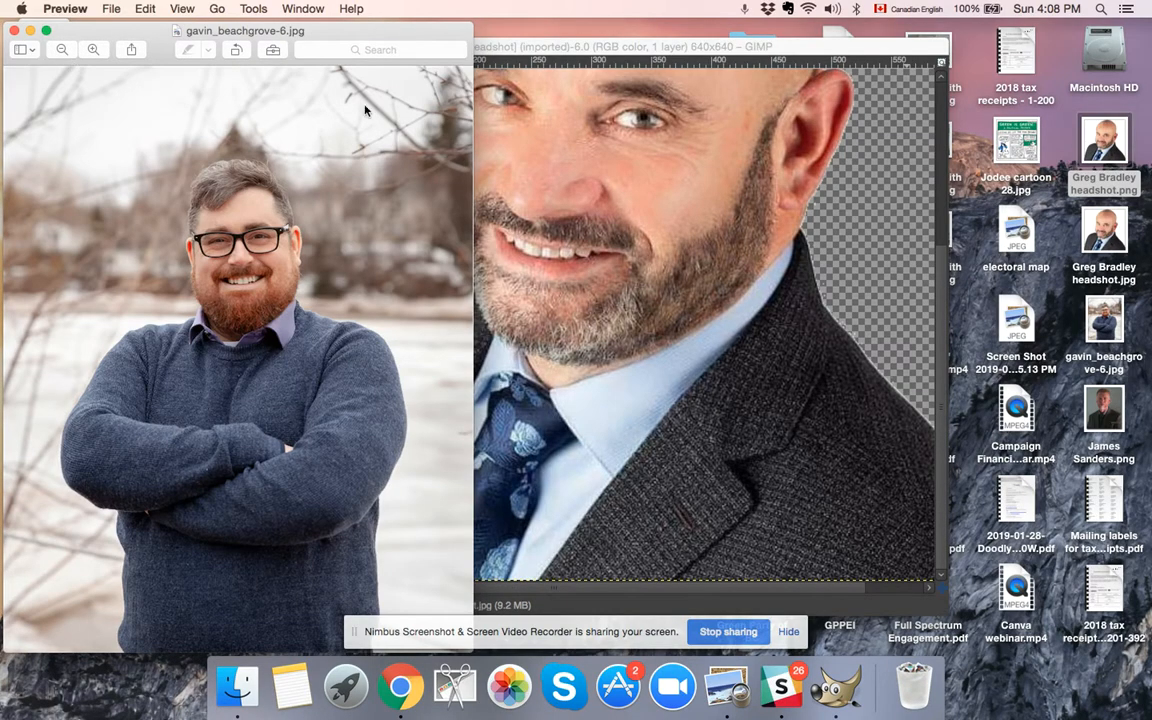
Switch back to GIMP and close the headshot image, discarding its unsaved changes.
{"action": "left_click", "coordinate": [508, 42]}
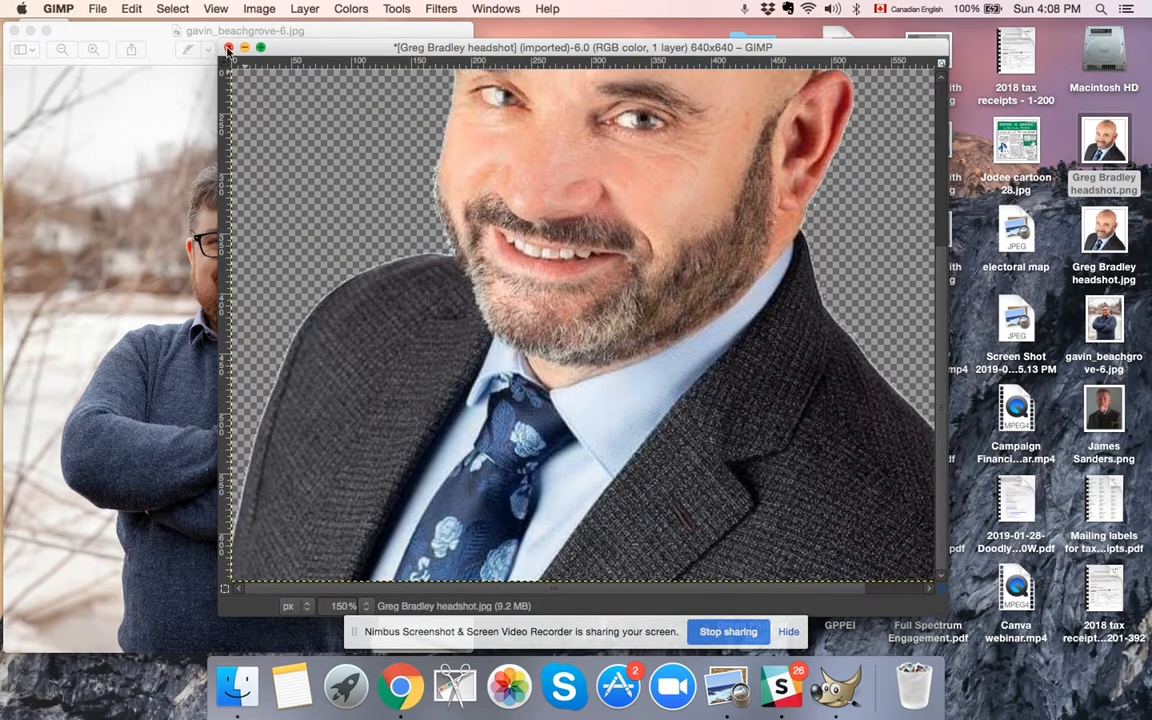
{"action": "left_click", "coordinate": [228, 48]}
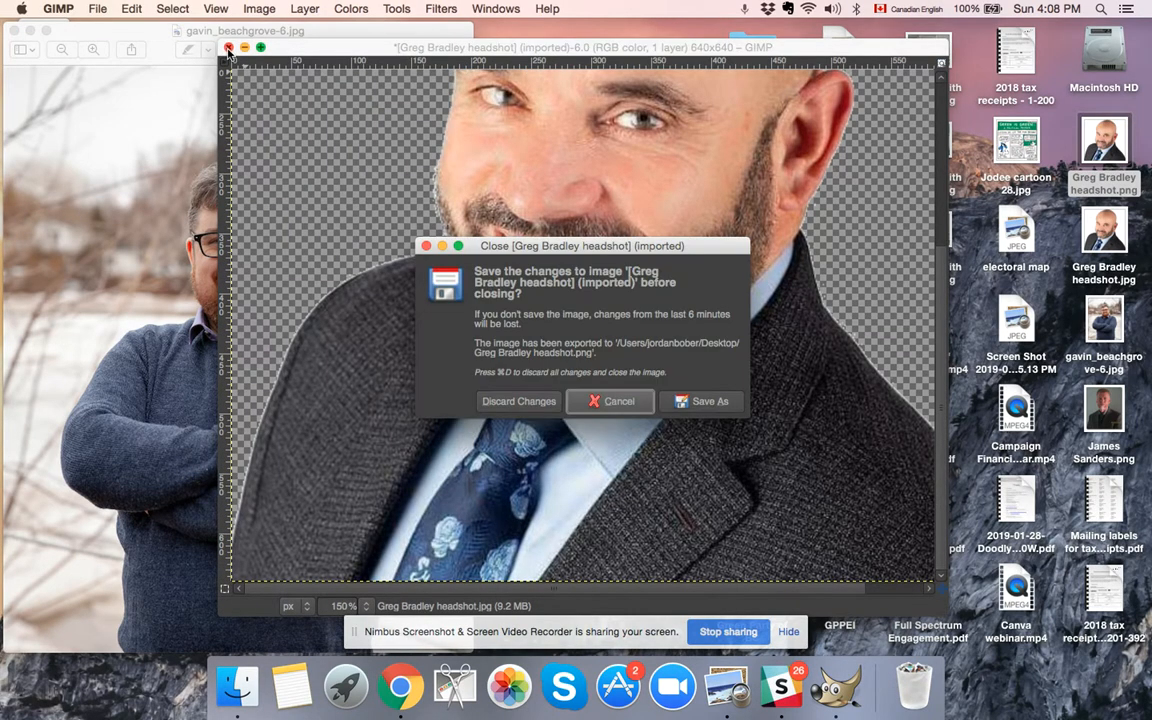
{"action": "left_click", "coordinate": [520, 402]}
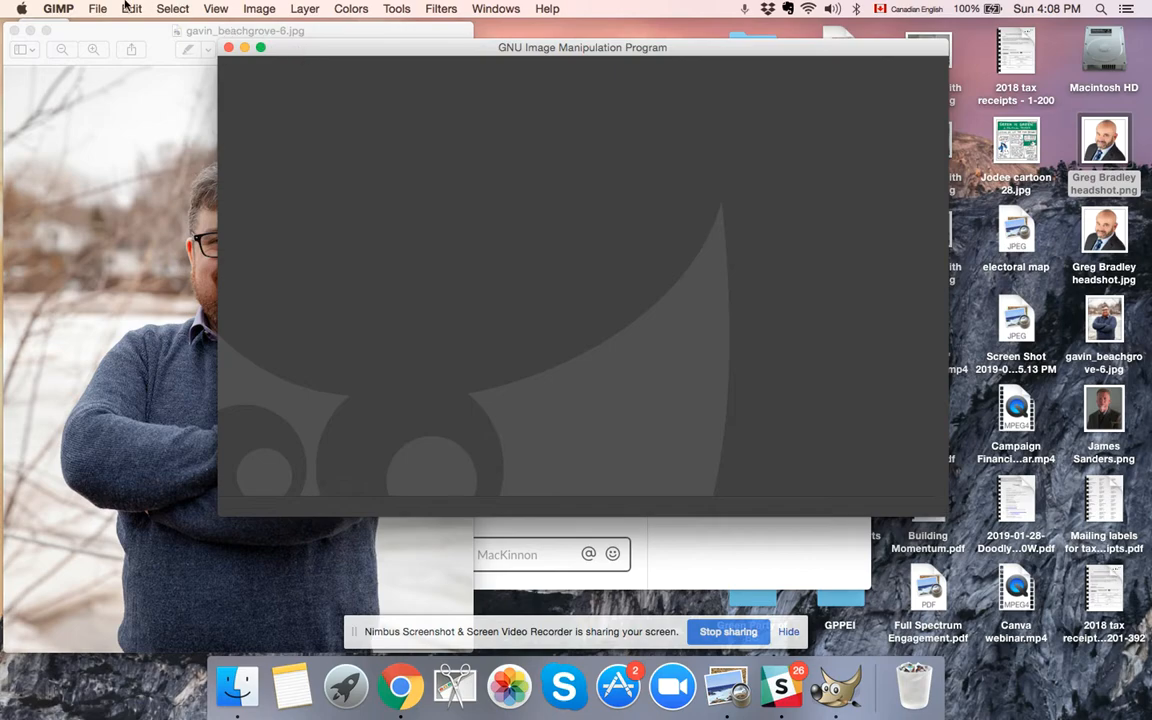
Open the beachgrove-6 JPG photo of the man in the blue sweater from the Desktop folder.
{"action": "left_click", "coordinate": [92, 10]}
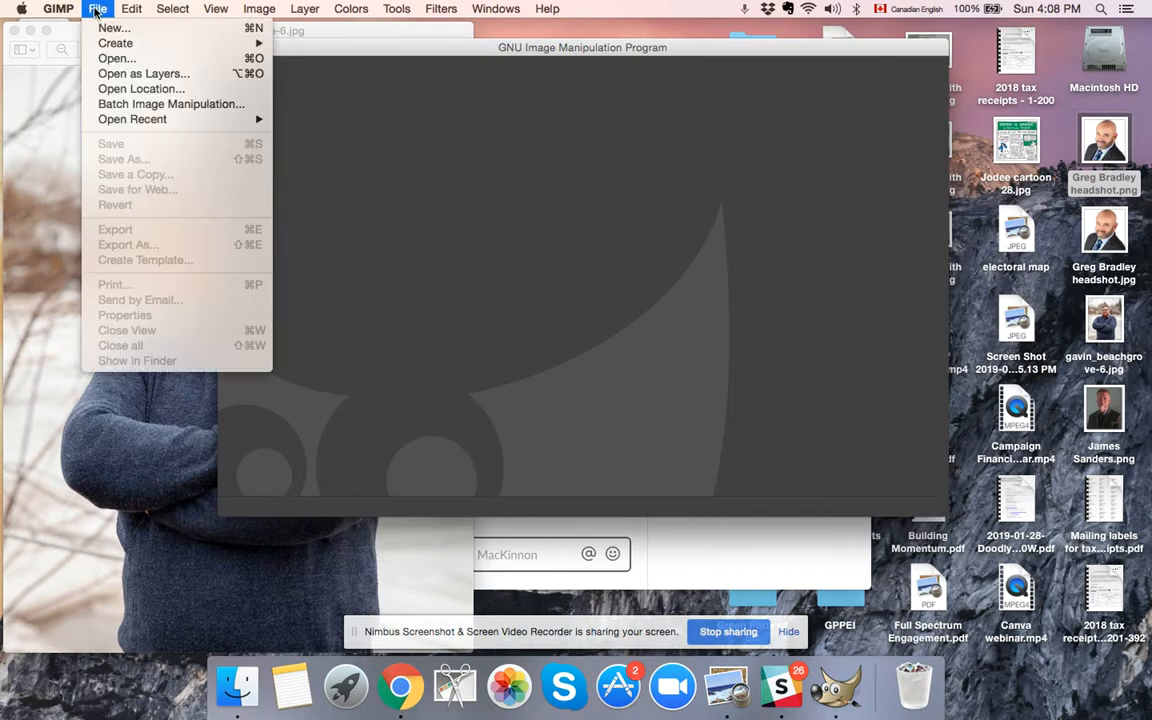
{"action": "left_click", "coordinate": [117, 59]}
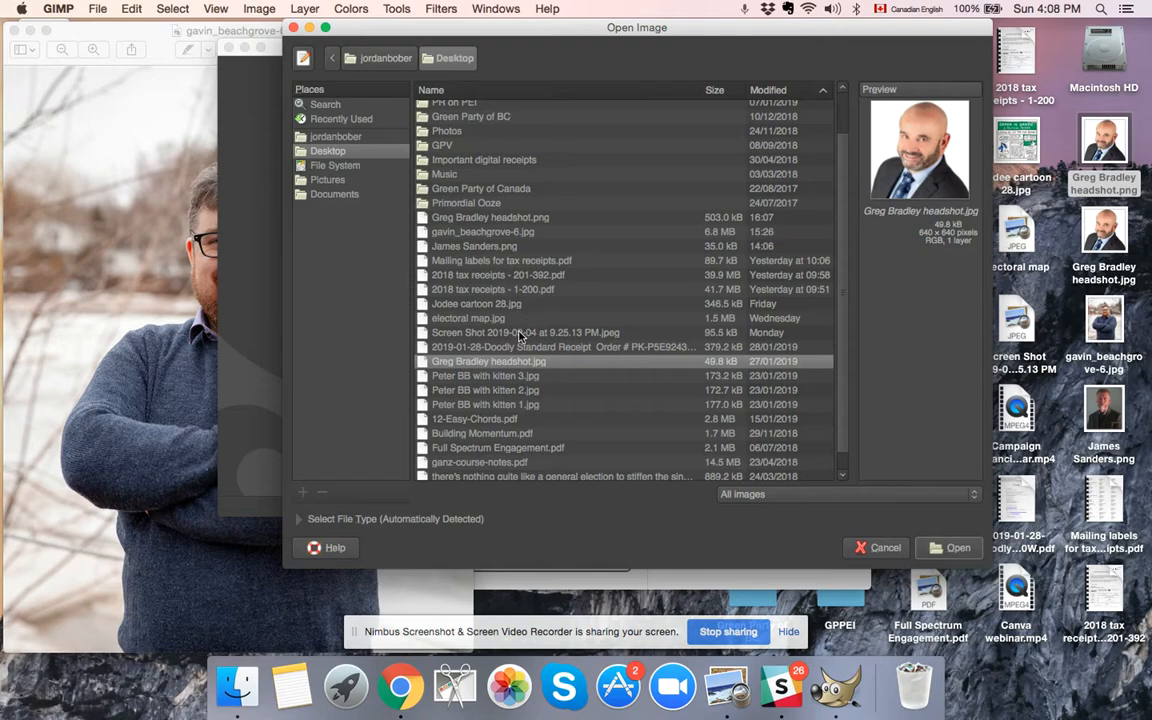
{"action": "scroll", "coordinate": [460, 260], "scroll_direction": "up", "scroll_amount": 2}
{"action": "scroll", "coordinate": [459, 285], "scroll_direction": "down", "scroll_amount": 3}
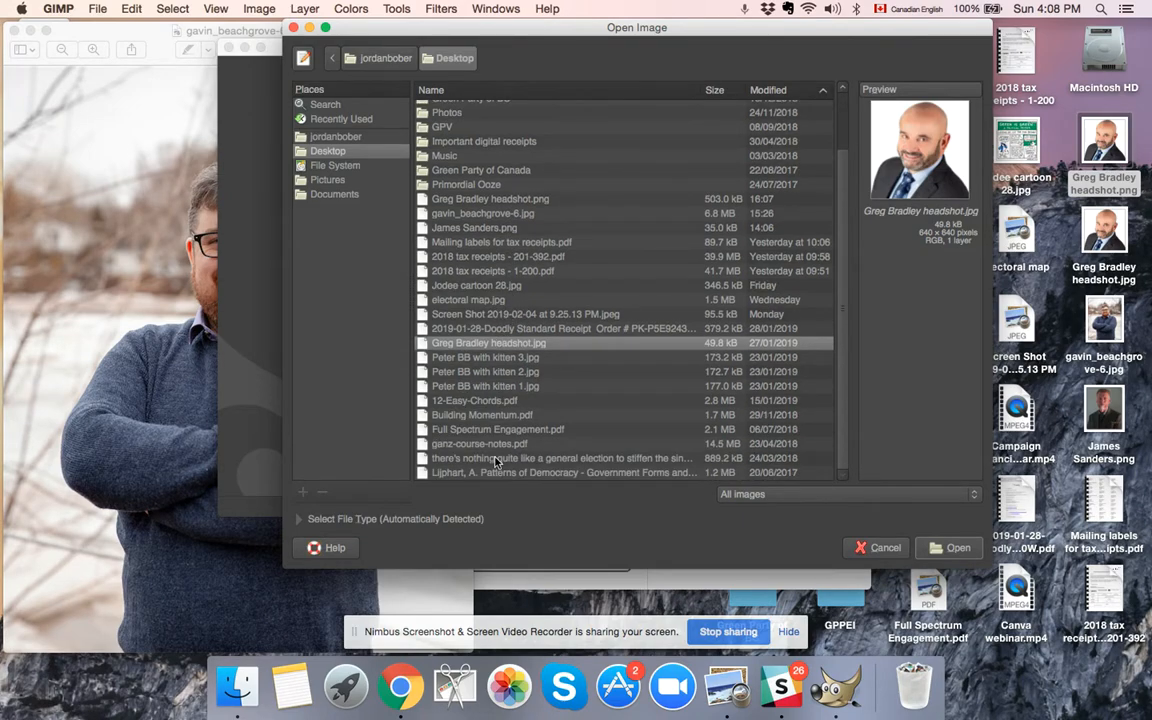
{"action": "left_click", "coordinate": [480, 214]}
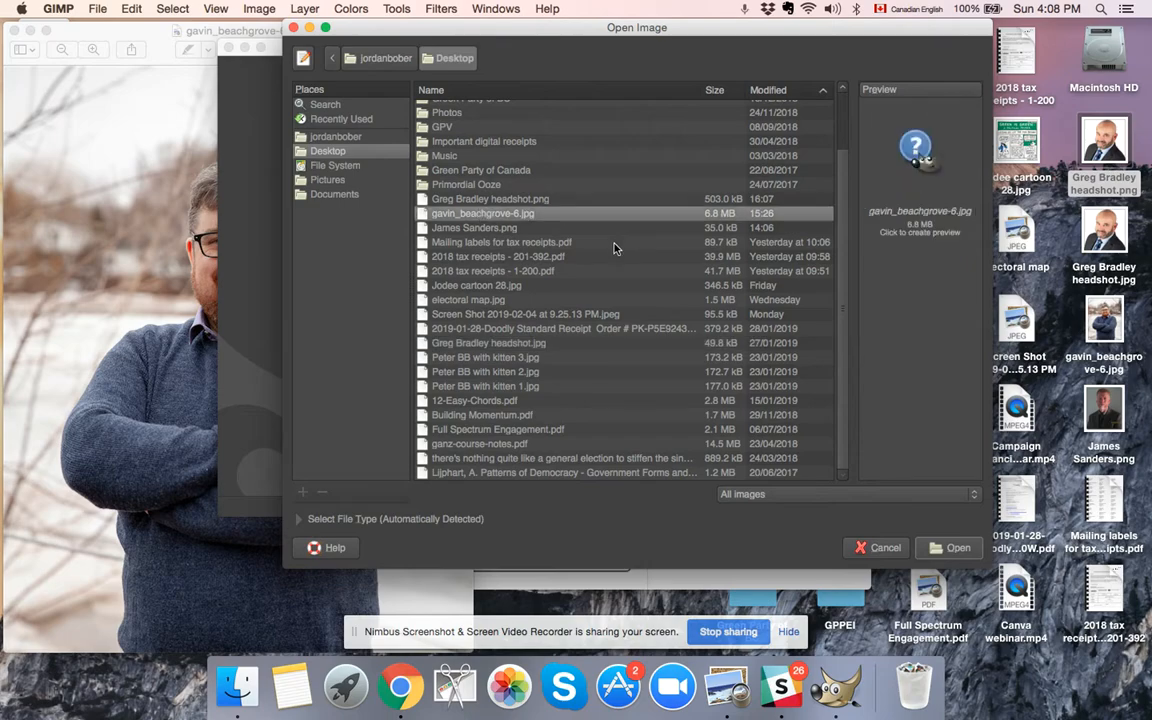
{"action": "left_click", "coordinate": [950, 547]}
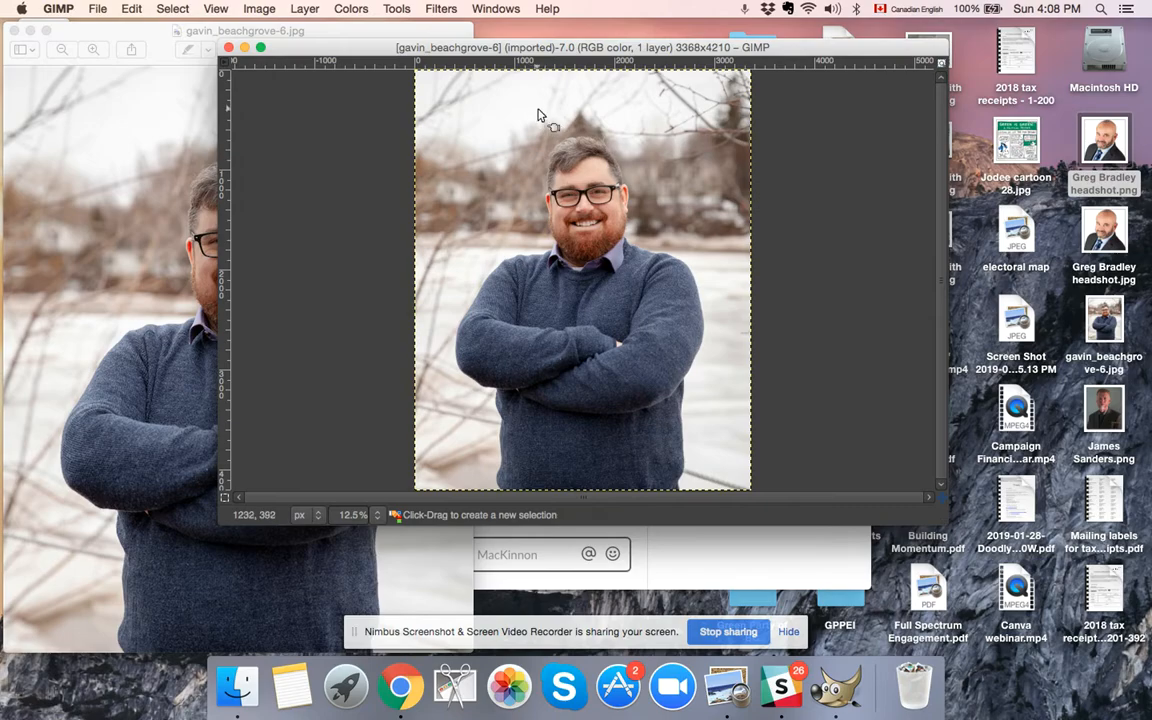
Roughly outline the man with Foreground Select, from the lower edge around his arms and head, and close the outline.
{"action": "left_click", "coordinate": [395, 9]}
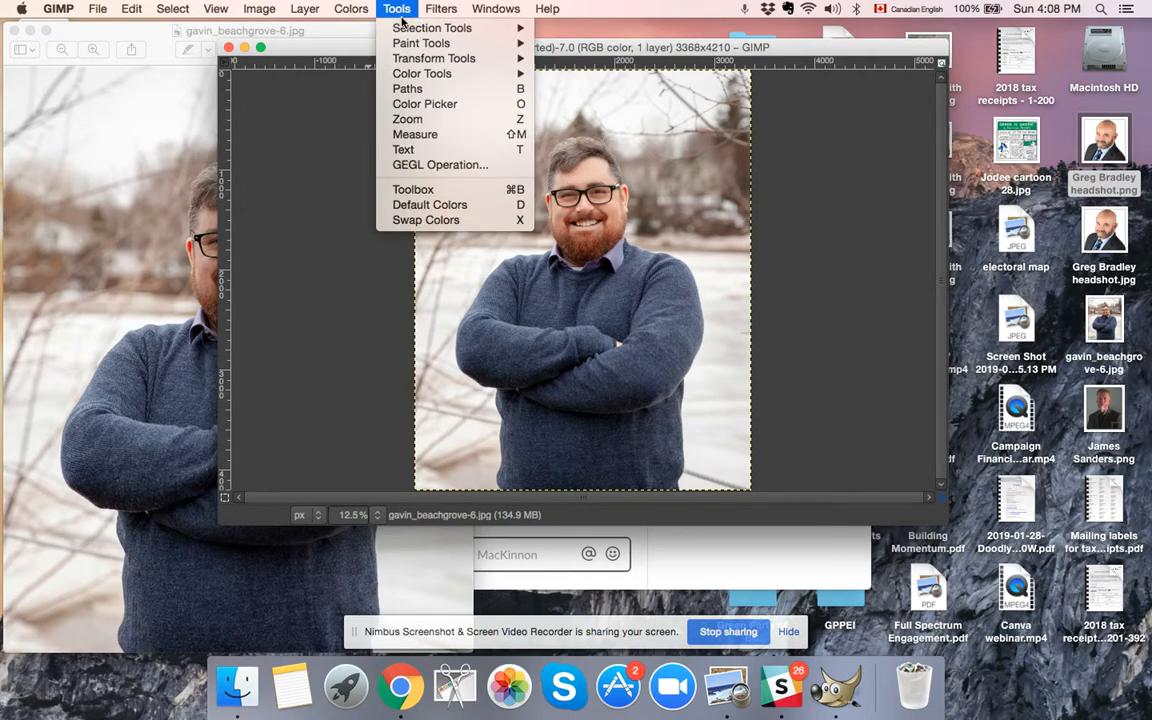
{"action": "mouse_move", "coordinate": [425, 28]}
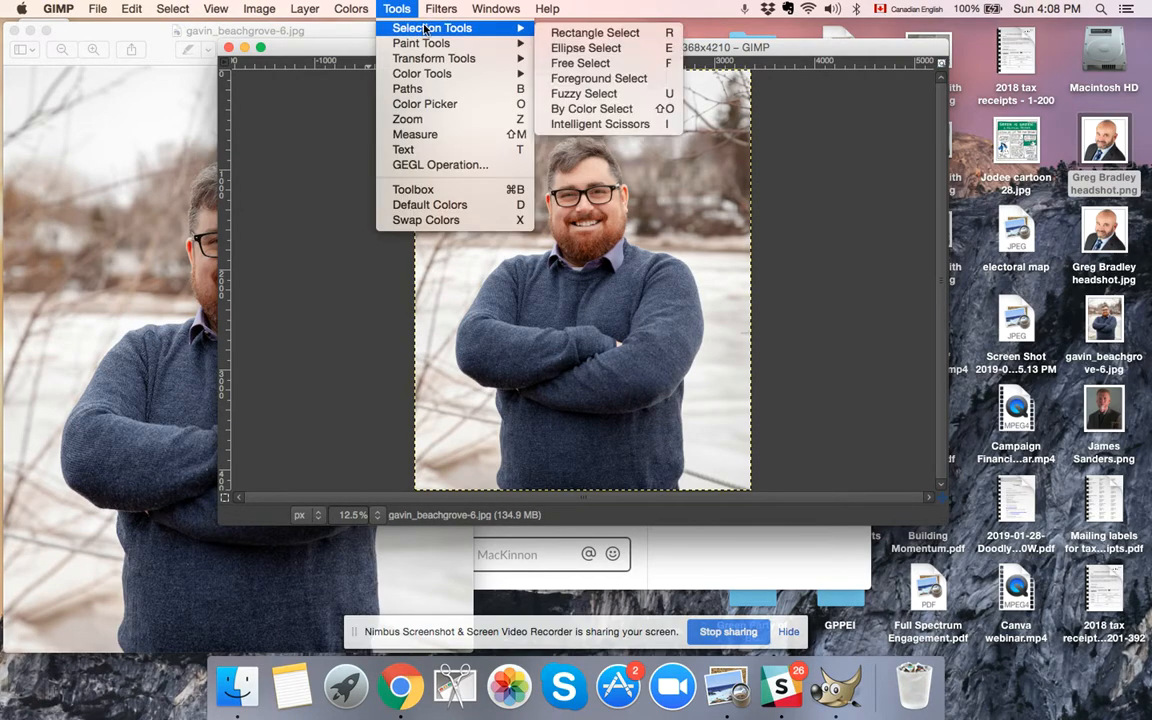
{"action": "left_click", "coordinate": [605, 87]}
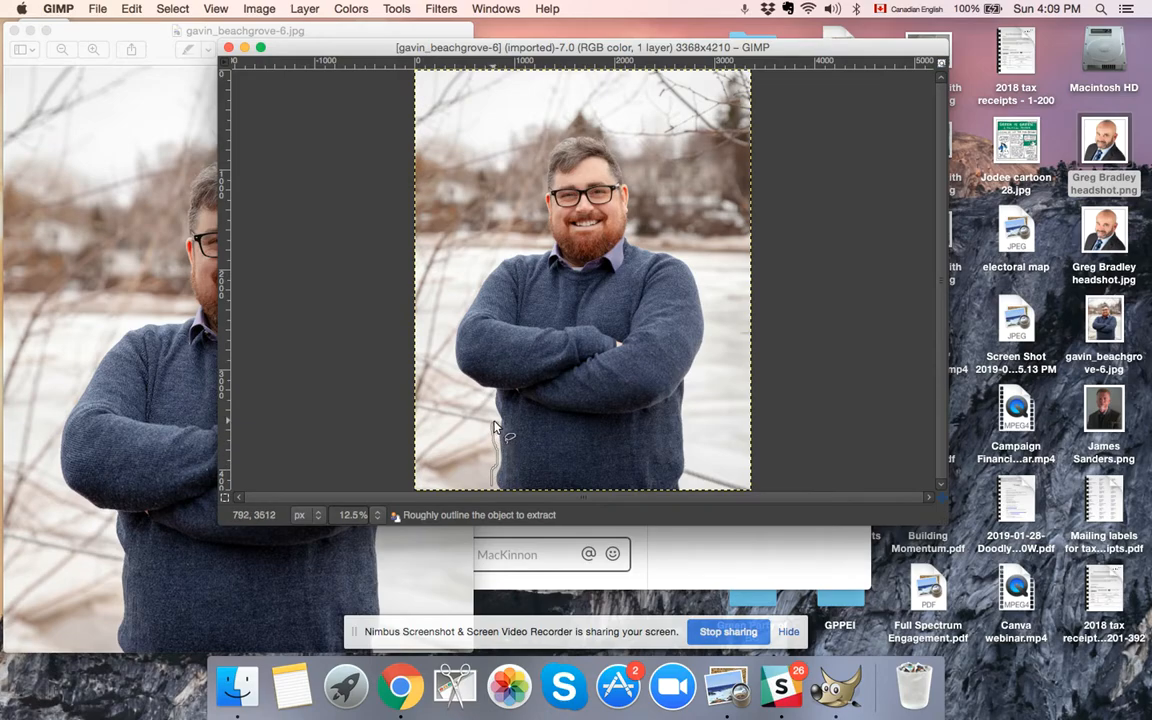
{"action": "mouse_move", "coordinate": [496, 419]}
{"action": "left_mouse_down"}
{"action": "mouse_move", "coordinate": [462, 382]}
{"action": "mouse_move", "coordinate": [444, 345]}
{"action": "mouse_move", "coordinate": [484, 266]}
{"action": "mouse_move", "coordinate": [542, 243]}
{"action": "mouse_move", "coordinate": [542, 167]}
{"action": "left_mouse_up"}
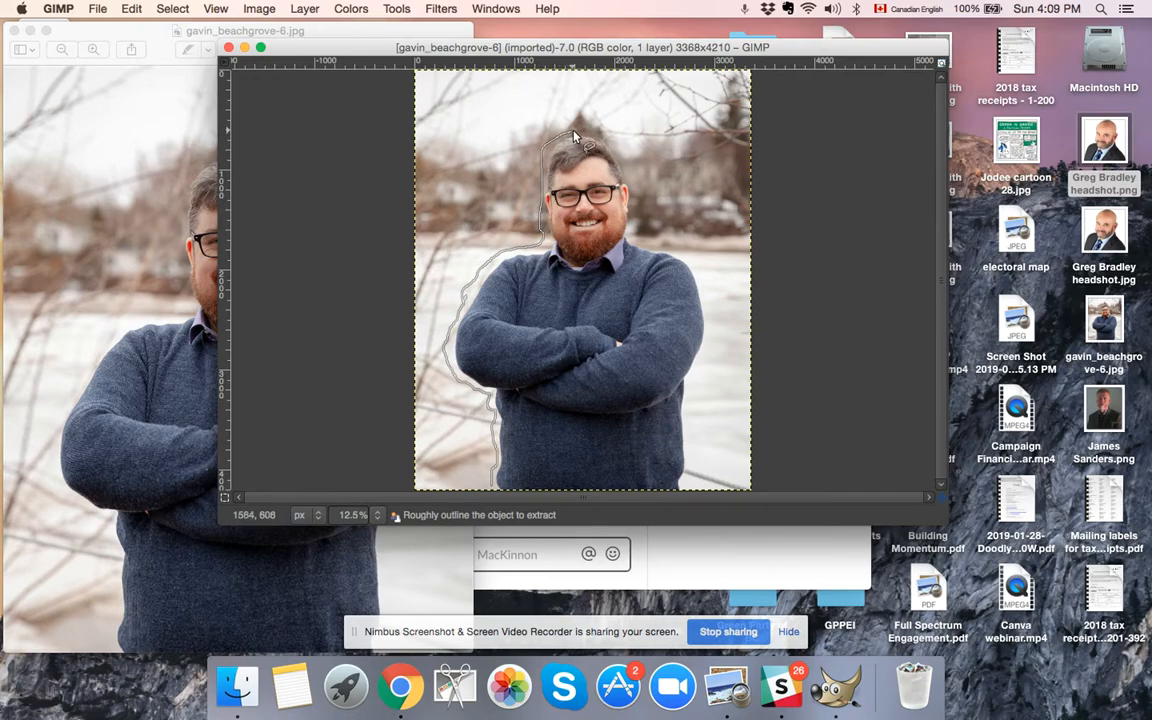
{"action": "left_click_drag", "start_coordinate": [619, 150], "coordinate": [631, 173]}
{"action": "mouse_move", "coordinate": [637, 222]}
{"action": "left_mouse_down"}
{"action": "mouse_move", "coordinate": [685, 252]}
{"action": "mouse_move", "coordinate": [707, 299]}
{"action": "mouse_move", "coordinate": [687, 500]}
{"action": "left_mouse_up"}
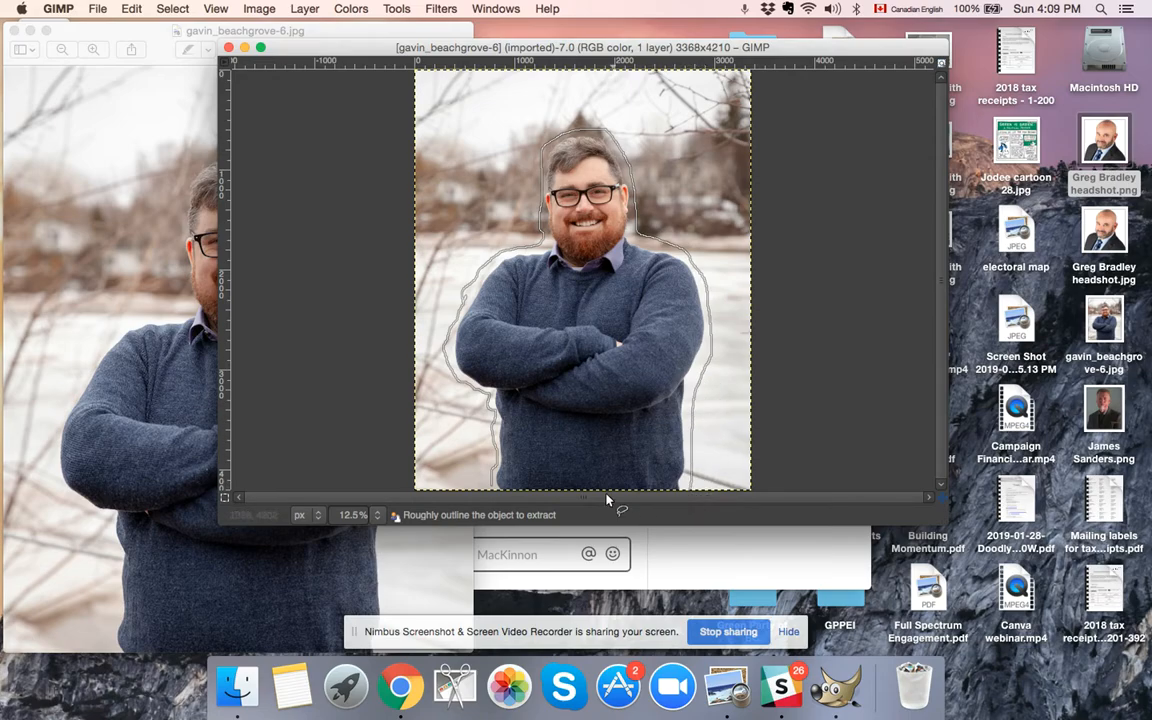
{"action": "left_click", "coordinate": [491, 490]}
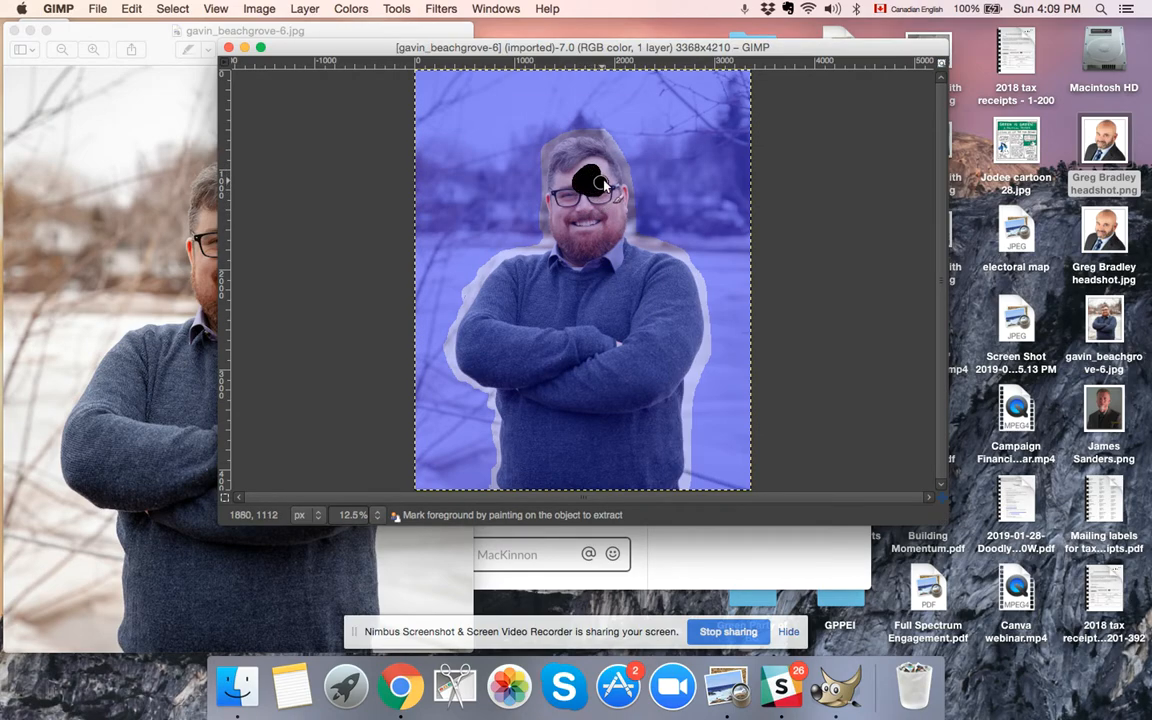
Mark the man as foreground by painting over his head, shoulders, folded arms and sweater within the outline.
{"action": "mouse_move", "coordinate": [604, 175]}
{"action": "left_mouse_down"}
{"action": "mouse_move", "coordinate": [564, 152]}
{"action": "mouse_move", "coordinate": [558, 165]}
{"action": "mouse_move", "coordinate": [587, 157]}
{"action": "mouse_move", "coordinate": [558, 176]}
{"action": "mouse_move", "coordinate": [561, 199]}
{"action": "mouse_move", "coordinate": [569, 183]}
{"action": "mouse_move", "coordinate": [582, 209]}
{"action": "mouse_move", "coordinate": [590, 184]}
{"action": "mouse_move", "coordinate": [598, 217]}
{"action": "mouse_move", "coordinate": [613, 175]}
{"action": "mouse_move", "coordinate": [611, 238]}
{"action": "mouse_move", "coordinate": [618, 209]}
{"action": "mouse_move", "coordinate": [608, 241]}
{"action": "mouse_move", "coordinate": [567, 233]}
{"action": "mouse_move", "coordinate": [555, 199]}
{"action": "mouse_move", "coordinate": [588, 256]}
{"action": "mouse_move", "coordinate": [493, 284]}
{"action": "mouse_move", "coordinate": [466, 350]}
{"action": "mouse_move", "coordinate": [498, 373]}
{"action": "mouse_move", "coordinate": [490, 336]}
{"action": "mouse_move", "coordinate": [512, 284]}
{"action": "mouse_move", "coordinate": [577, 318]}
{"action": "left_mouse_up"}
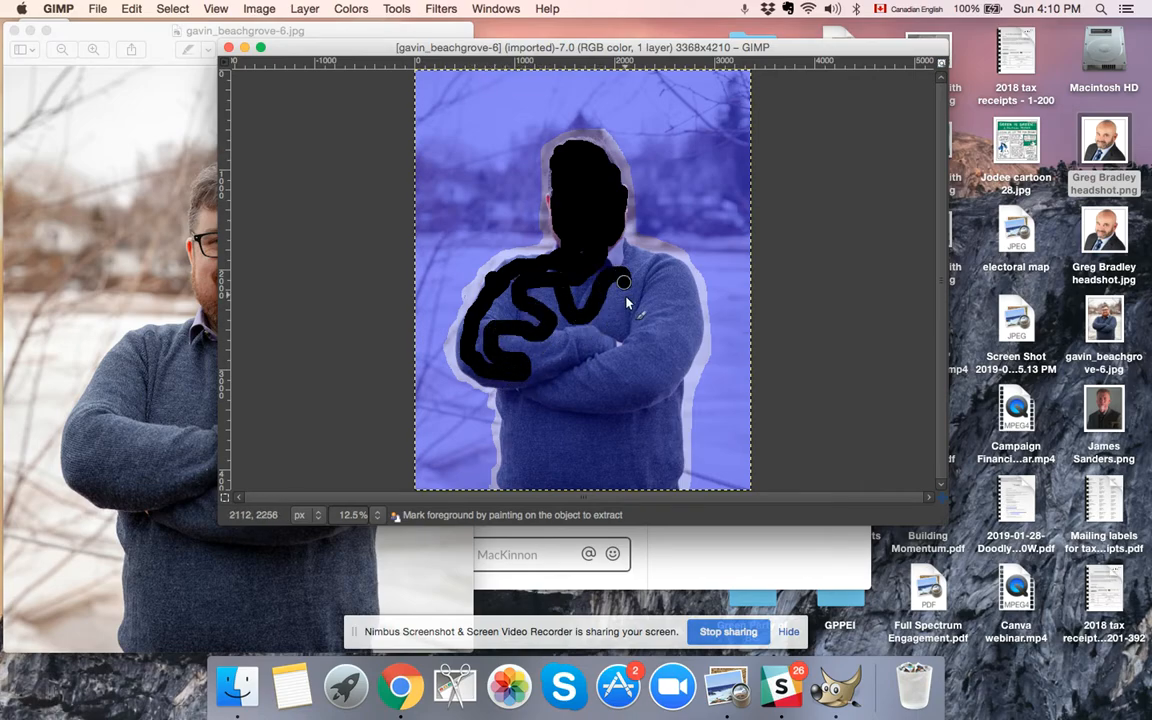
{"action": "left_click_drag", "start_coordinate": [645, 283], "coordinate": [617, 258]}
{"action": "left_click_drag", "start_coordinate": [681, 316], "coordinate": [678, 345]}
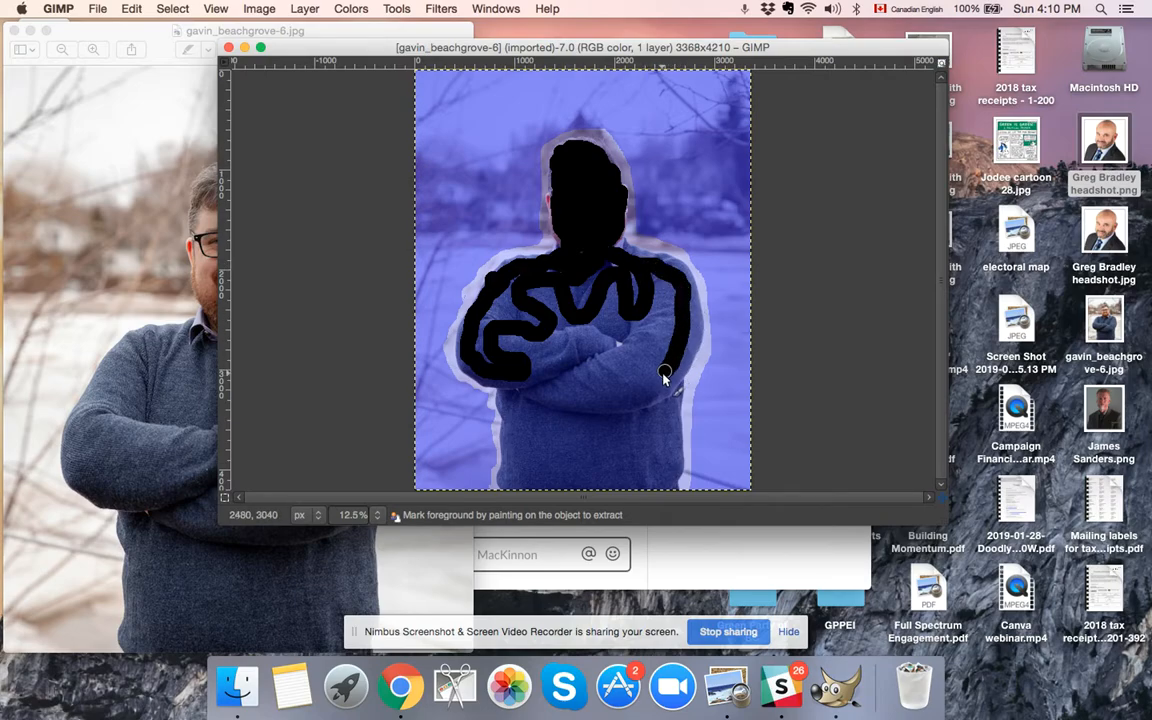
{"action": "mouse_move", "coordinate": [640, 406]}
{"action": "left_mouse_down"}
{"action": "mouse_move", "coordinate": [654, 319]}
{"action": "mouse_move", "coordinate": [572, 392]}
{"action": "mouse_move", "coordinate": [570, 323]}
{"action": "mouse_move", "coordinate": [542, 353]}
{"action": "mouse_move", "coordinate": [562, 403]}
{"action": "mouse_move", "coordinate": [578, 335]}
{"action": "mouse_move", "coordinate": [600, 362]}
{"action": "mouse_move", "coordinate": [596, 415]}
{"action": "mouse_move", "coordinate": [640, 342]}
{"action": "mouse_move", "coordinate": [601, 359]}
{"action": "mouse_move", "coordinate": [601, 374]}
{"action": "mouse_move", "coordinate": [622, 349]}
{"action": "mouse_move", "coordinate": [652, 377]}
{"action": "mouse_move", "coordinate": [651, 413]}
{"action": "mouse_move", "coordinate": [669, 390]}
{"action": "mouse_move", "coordinate": [663, 477]}
{"action": "mouse_move", "coordinate": [516, 477]}
{"action": "mouse_move", "coordinate": [529, 382]}
{"action": "mouse_move", "coordinate": [582, 472]}
{"action": "mouse_move", "coordinate": [592, 392]}
{"action": "mouse_move", "coordinate": [611, 445]}
{"action": "mouse_move", "coordinate": [636, 465]}
{"action": "mouse_move", "coordinate": [642, 390]}
{"action": "mouse_move", "coordinate": [647, 453]}
{"action": "mouse_move", "coordinate": [585, 407]}
{"action": "mouse_move", "coordinate": [574, 323]}
{"action": "mouse_move", "coordinate": [601, 295]}
{"action": "mouse_move", "coordinate": [625, 327]}
{"action": "left_mouse_up"}
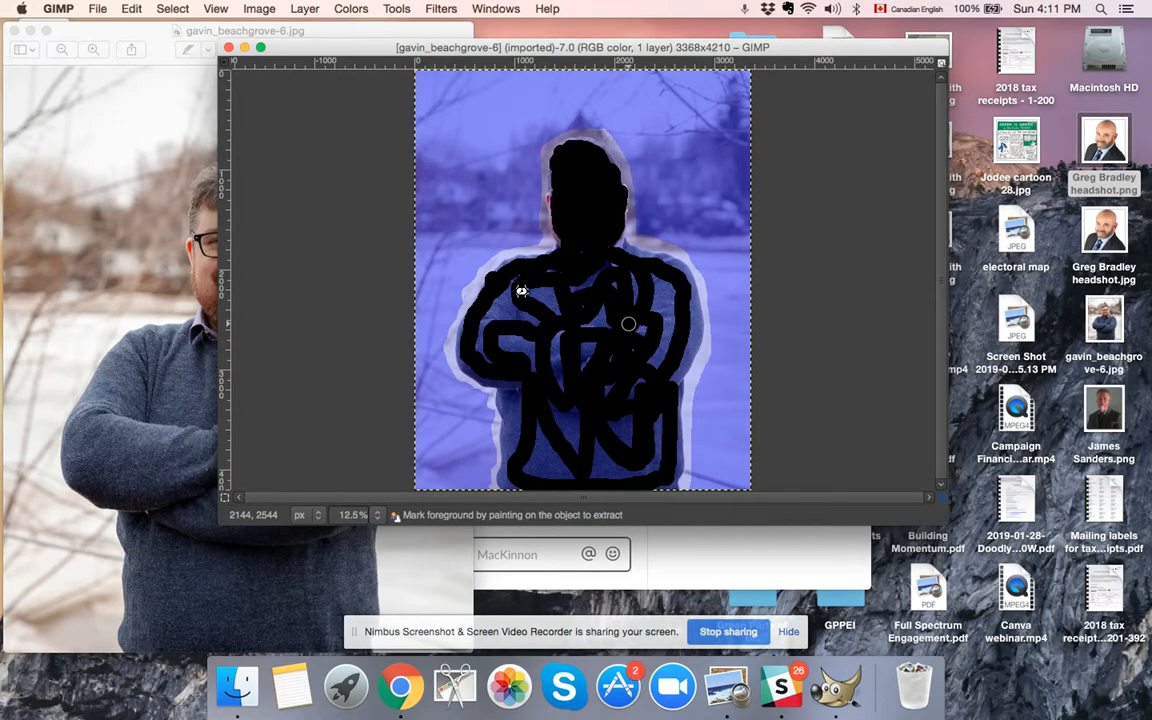
Refine the foreground by painting along the edge of the man's hair, face and beard, and accept the extracted selection.
{"action": "mouse_move", "coordinate": [521, 290]}
{"action": "left_mouse_down"}
{"action": "mouse_move", "coordinate": [540, 275]}
{"action": "mouse_move", "coordinate": [549, 287]}
{"action": "left_mouse_up"}
{"action": "key", "text": "Return"}
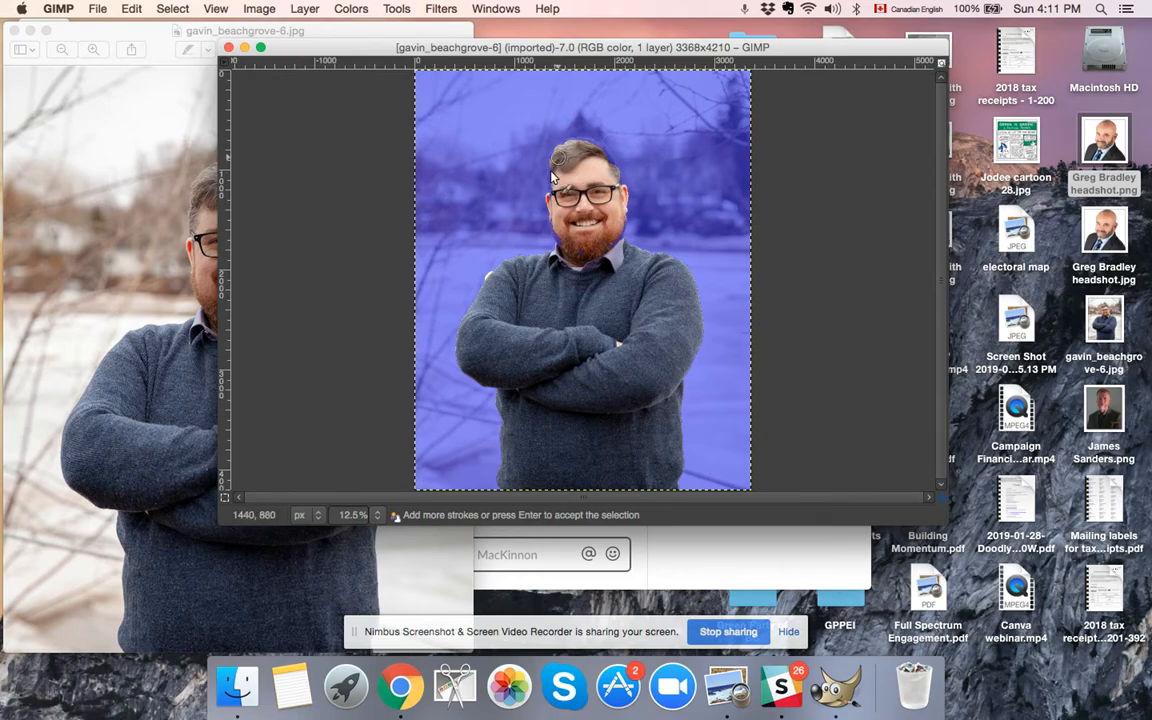
{"action": "mouse_move", "coordinate": [553, 170]}
{"action": "left_mouse_down"}
{"action": "mouse_move", "coordinate": [555, 203]}
{"action": "mouse_move", "coordinate": [553, 146]}
{"action": "mouse_move", "coordinate": [606, 155]}
{"action": "mouse_move", "coordinate": [620, 240]}
{"action": "left_mouse_up"}
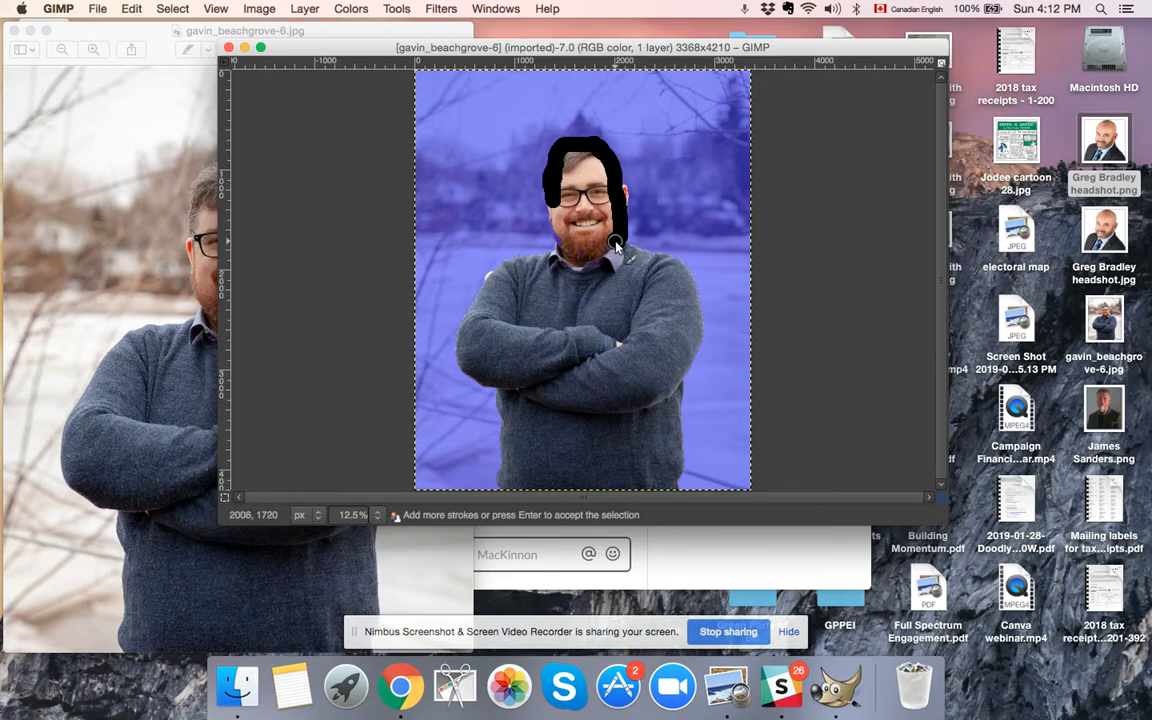
{"action": "mouse_move", "coordinate": [616, 243]}
{"action": "left_mouse_down"}
{"action": "mouse_move", "coordinate": [562, 240]}
{"action": "mouse_move", "coordinate": [554, 207]}
{"action": "mouse_move", "coordinate": [572, 263]}
{"action": "left_mouse_up"}
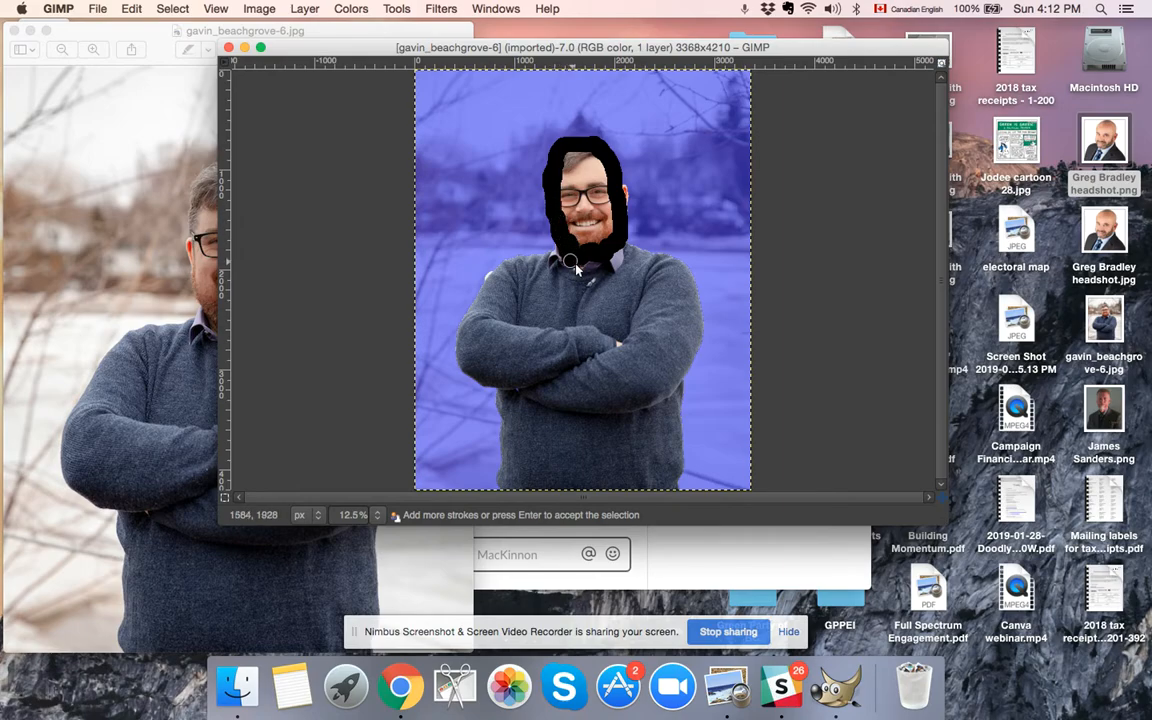
{"action": "mouse_move", "coordinate": [575, 325]}
{"action": "left_mouse_down"}
{"action": "mouse_move", "coordinate": [515, 386]}
{"action": "mouse_move", "coordinate": [521, 413]}
{"action": "mouse_move", "coordinate": [567, 358]}
{"action": "mouse_move", "coordinate": [567, 388]}
{"action": "mouse_move", "coordinate": [557, 375]}
{"action": "mouse_move", "coordinate": [607, 383]}
{"action": "mouse_move", "coordinate": [614, 414]}
{"action": "mouse_move", "coordinate": [559, 374]}
{"action": "mouse_move", "coordinate": [515, 318]}
{"action": "mouse_move", "coordinate": [538, 283]}
{"action": "left_mouse_up"}
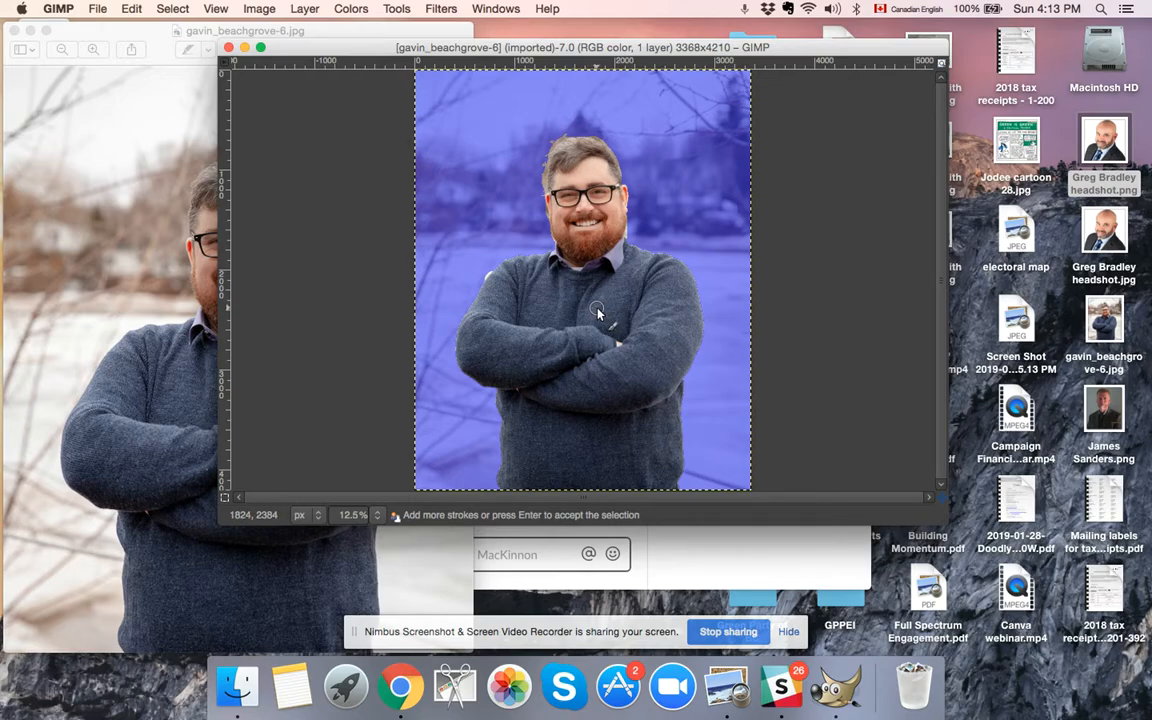
{"action": "key", "text": "Return"}
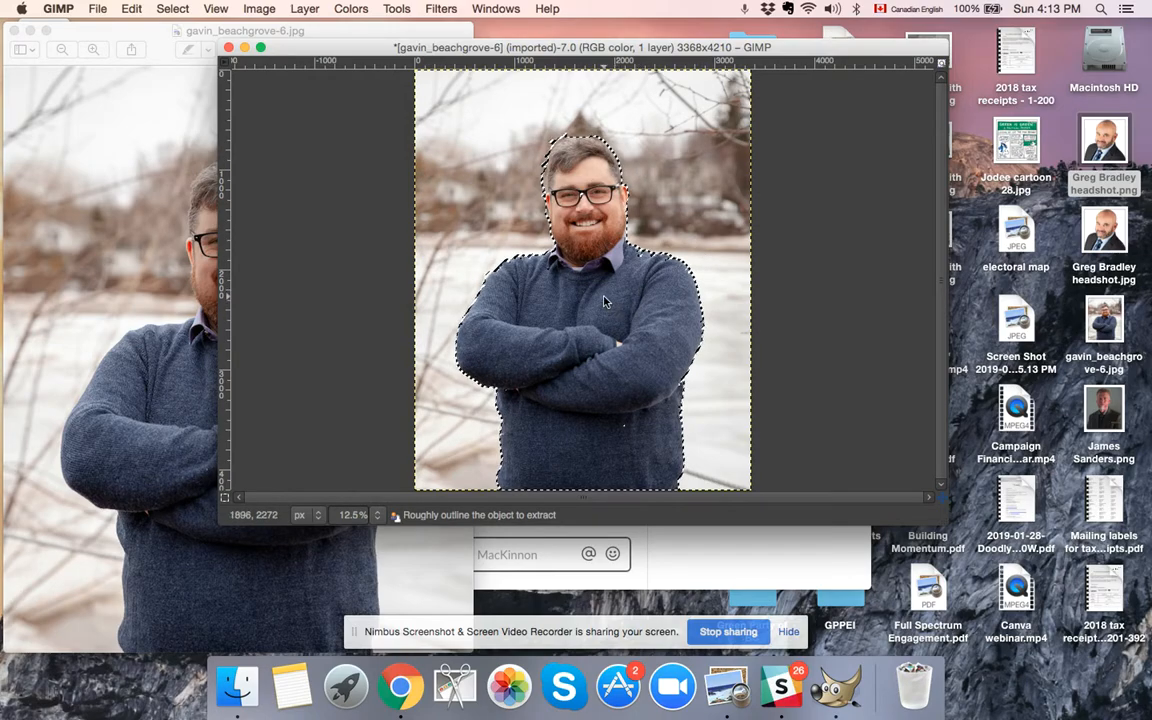
Invert the selection to clear the outdoor background around the man, and deselect everything.
{"action": "left_click", "coordinate": [174, 10]}
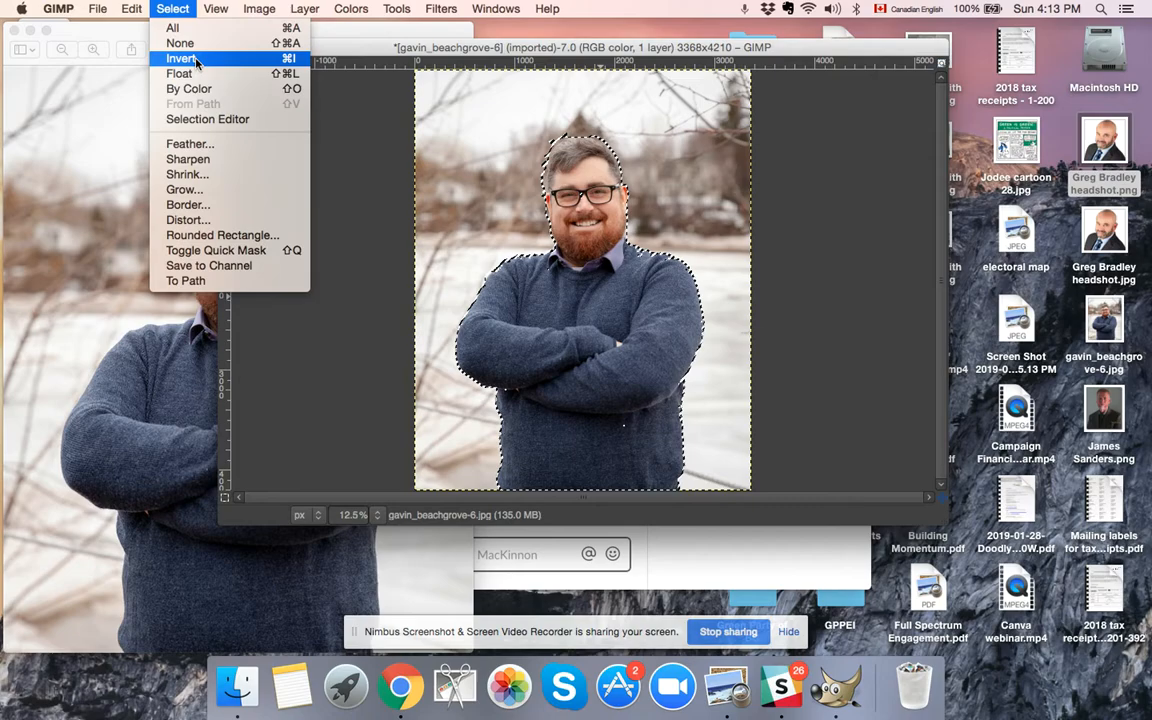
{"action": "left_click", "coordinate": [176, 57]}
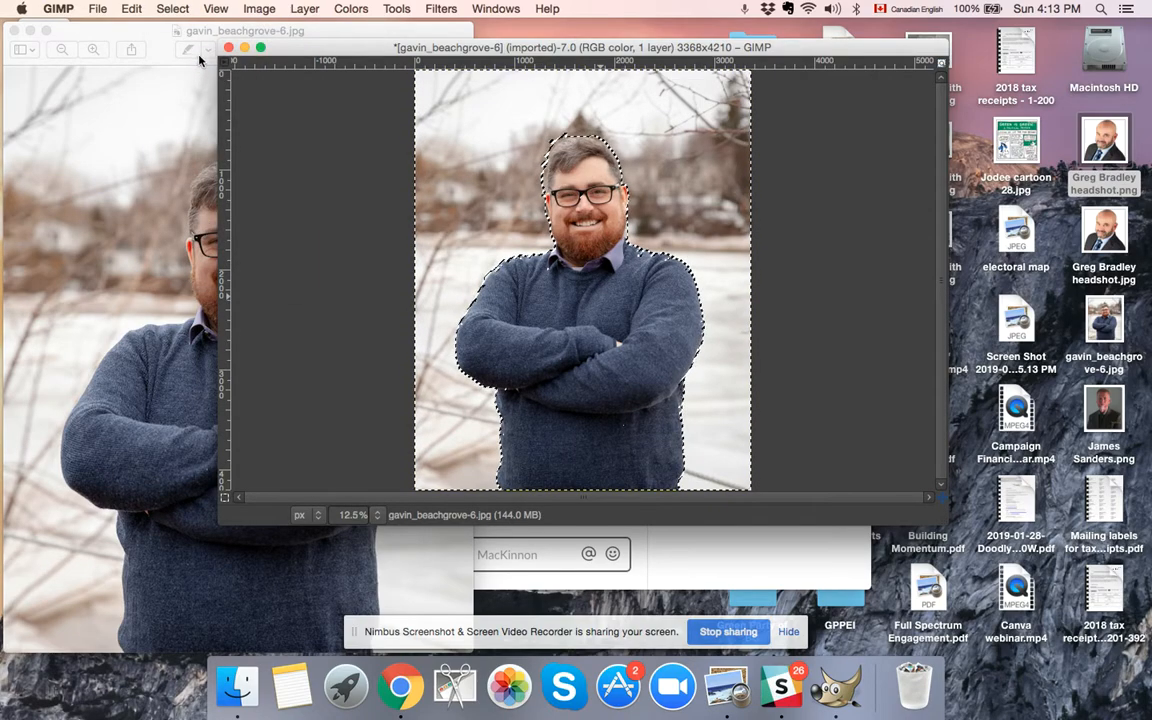
{"action": "left_click", "coordinate": [132, 10]}
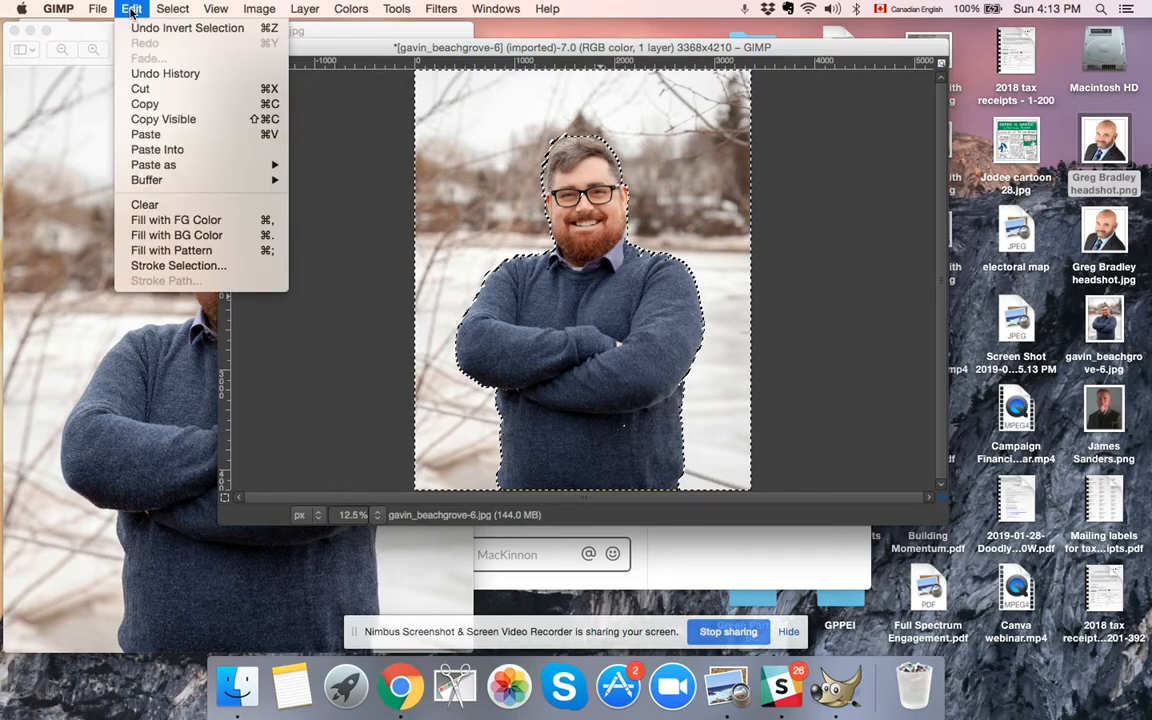
{"action": "left_click", "coordinate": [146, 205]}
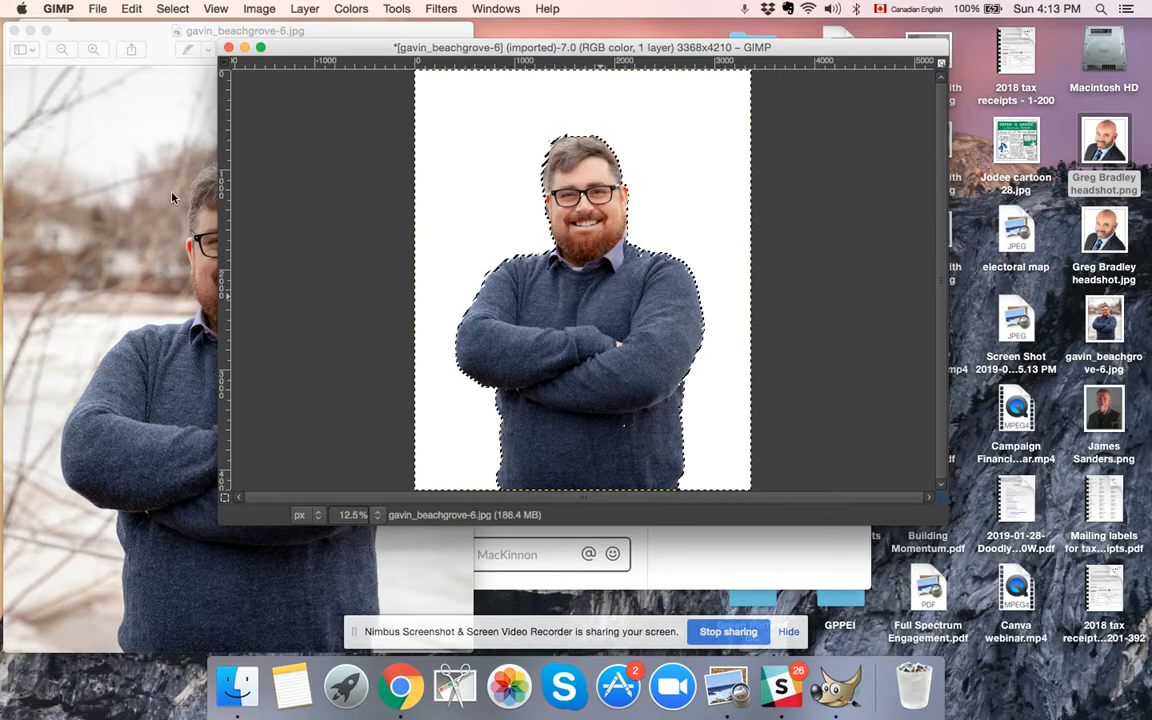
{"action": "left_click", "coordinate": [183, 10]}
{"action": "left_click", "coordinate": [180, 43]}
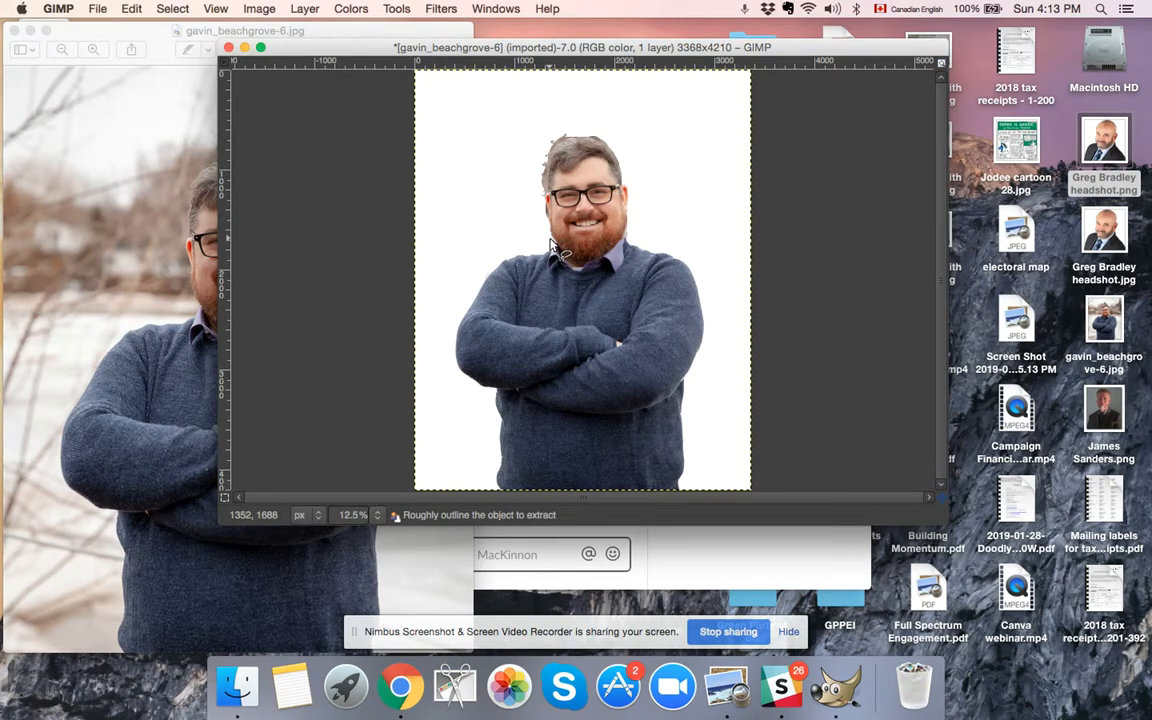
Examine the cutout's edges around the man's hair, ears and beard at 50% zoom for leftover background.
{"action": "scroll", "coordinate": [551, 243], "scroll_direction": "up", "scroll_amount": 2}
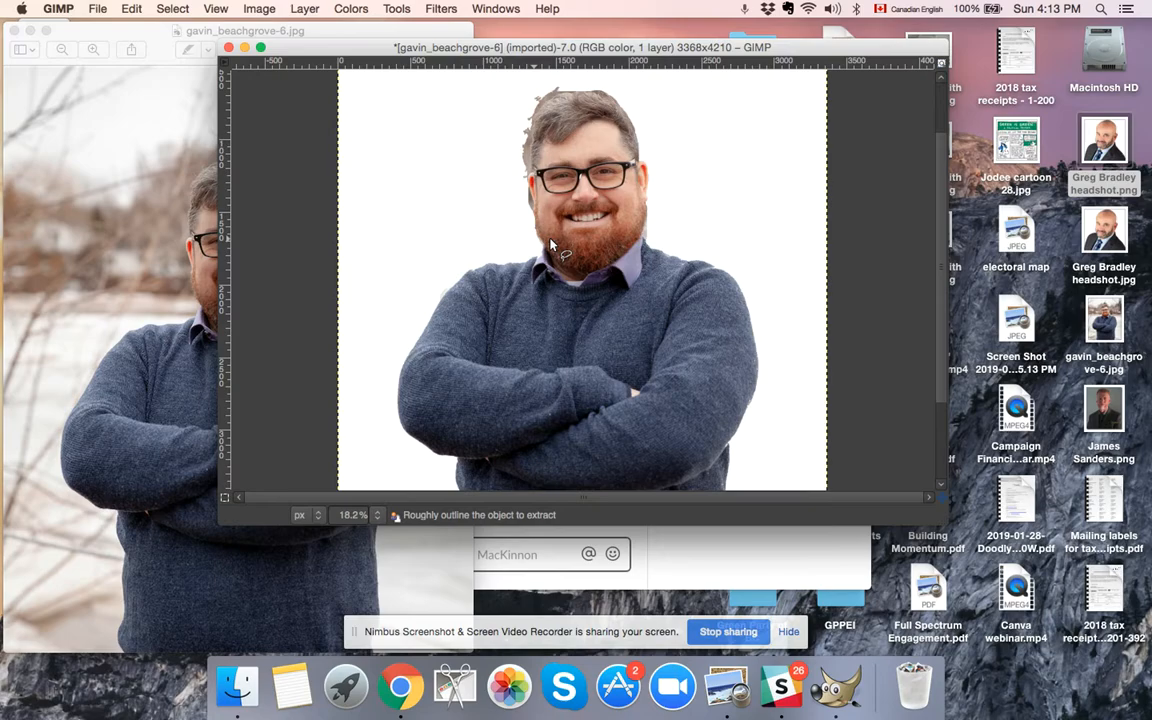
{"action": "scroll", "coordinate": [551, 243], "scroll_direction": "up", "scroll_amount": 3}
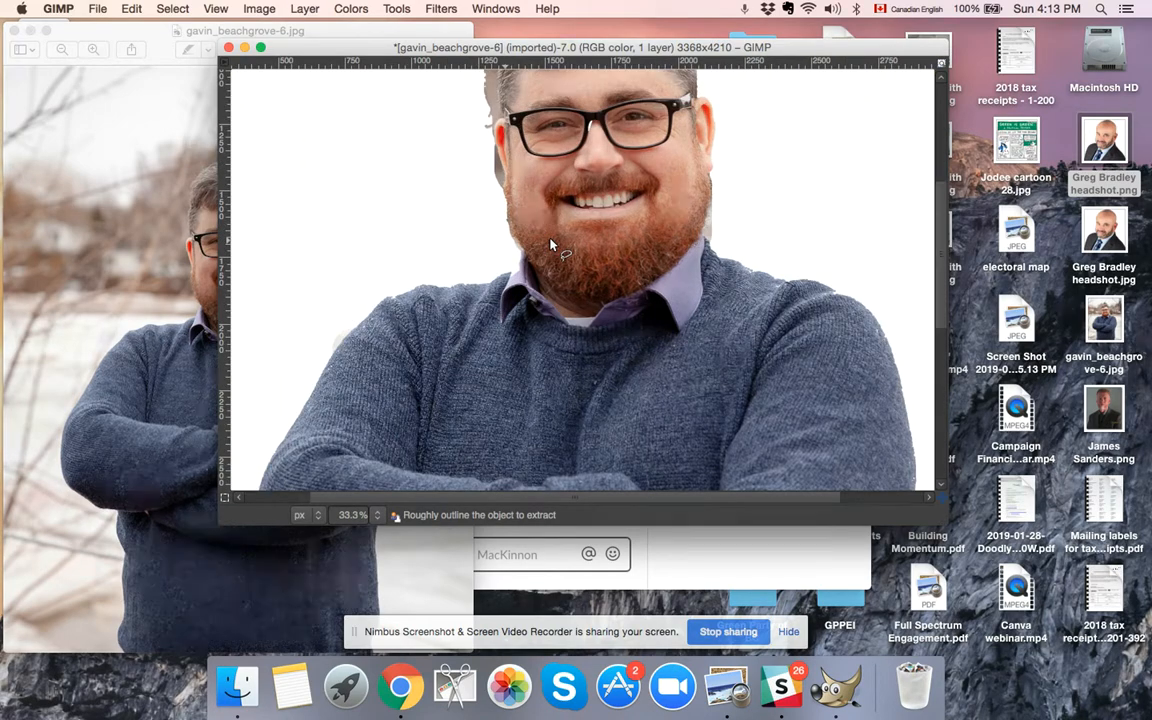
{"action": "scroll", "coordinate": [551, 243], "scroll_direction": "up", "scroll_amount": 1}
{"action": "scroll", "coordinate": [551, 243], "scroll_direction": "up", "scroll_amount": 4}
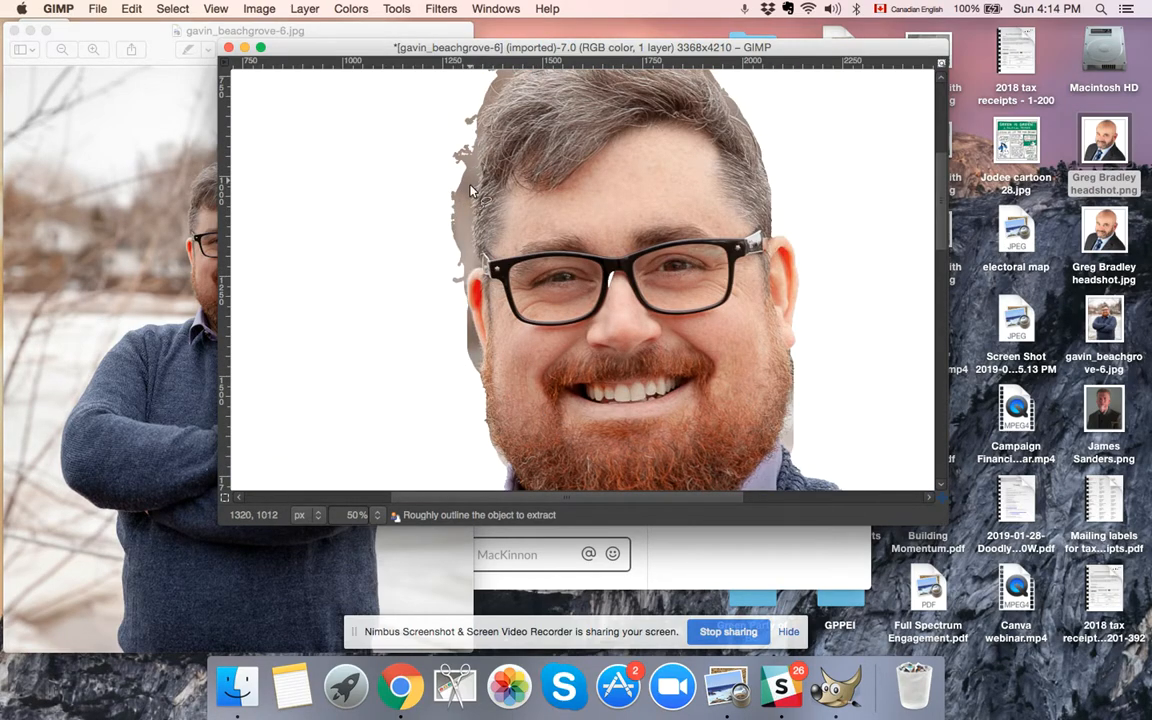
{"action": "scroll", "coordinate": [467, 204], "scroll_direction": "up", "scroll_amount": 4}
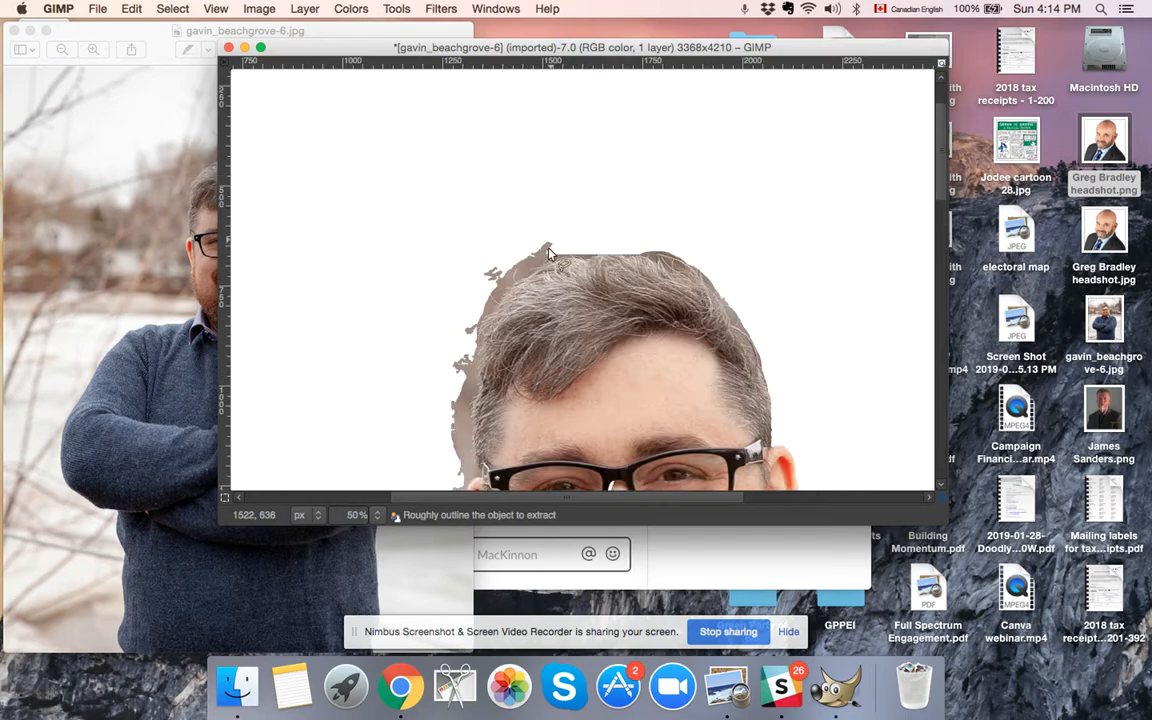
{"action": "scroll", "coordinate": [540, 300], "scroll_direction": "down", "scroll_amount": 4}
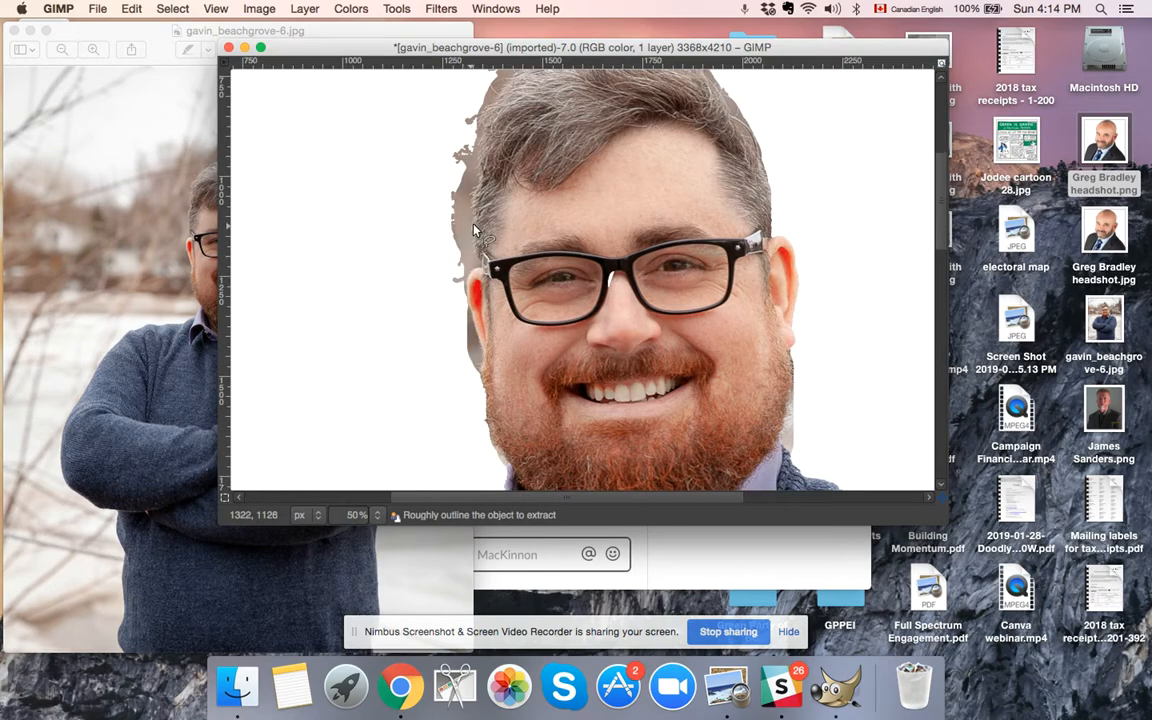
{"action": "scroll", "coordinate": [475, 230], "scroll_direction": "up", "scroll_amount": 2}
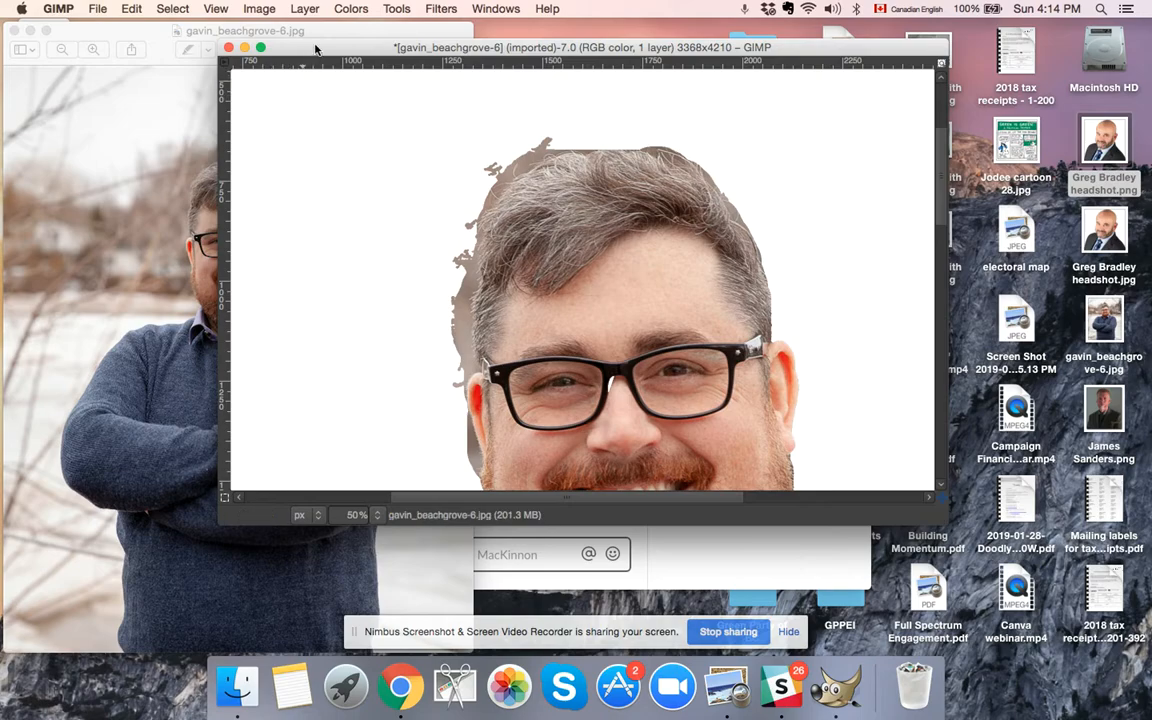
Move the image window aside and close the original photo's preview to uncover the toolbox and tool options.
{"action": "left_click_drag", "start_coordinate": [314, 47], "coordinate": [474, 58]}
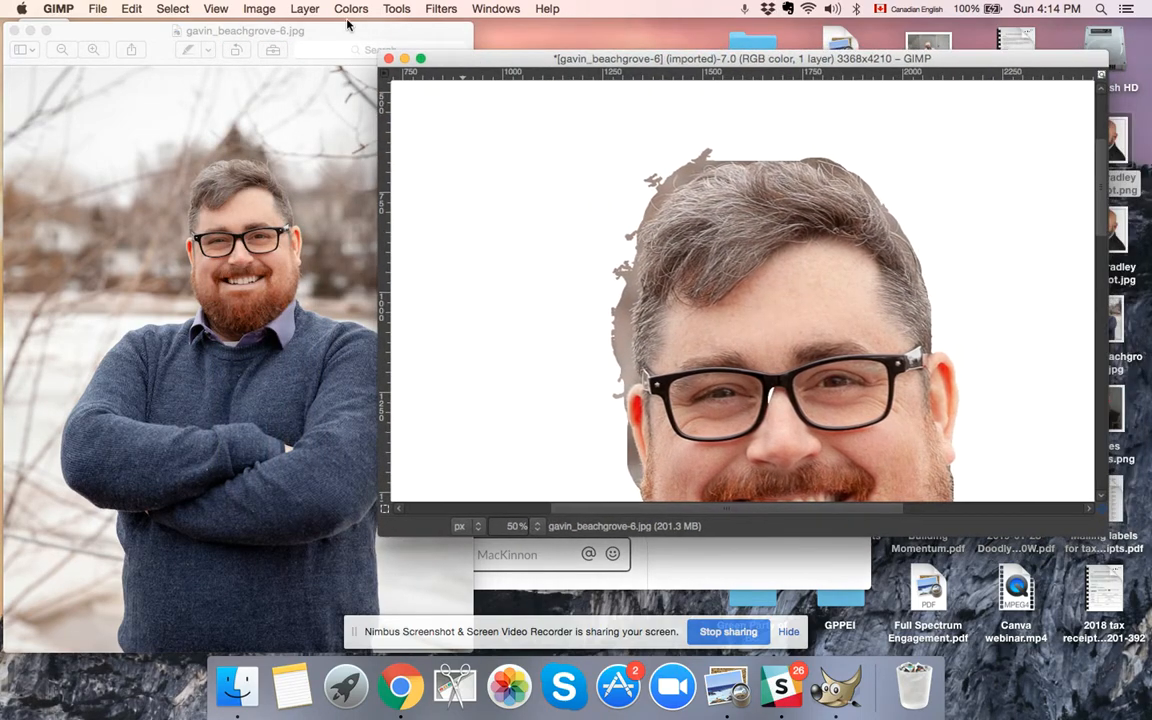
{"action": "left_click", "coordinate": [15, 31]}
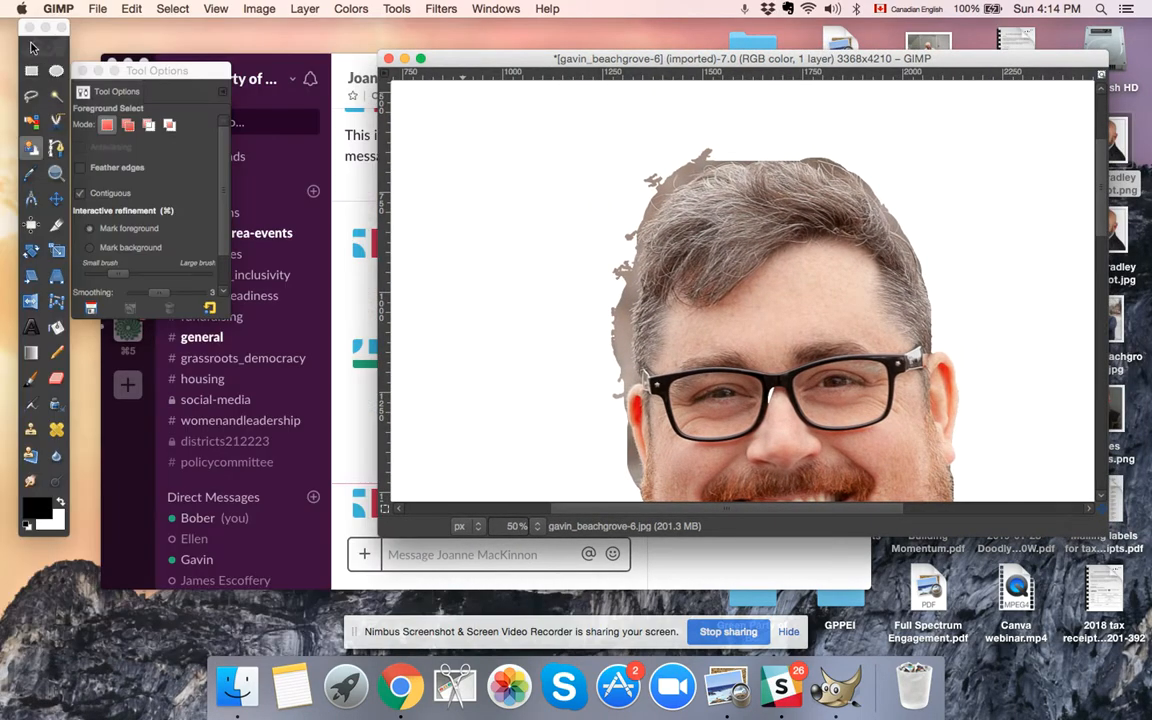
{"action": "left_click_drag", "start_coordinate": [450, 58], "coordinate": [379, 65]}
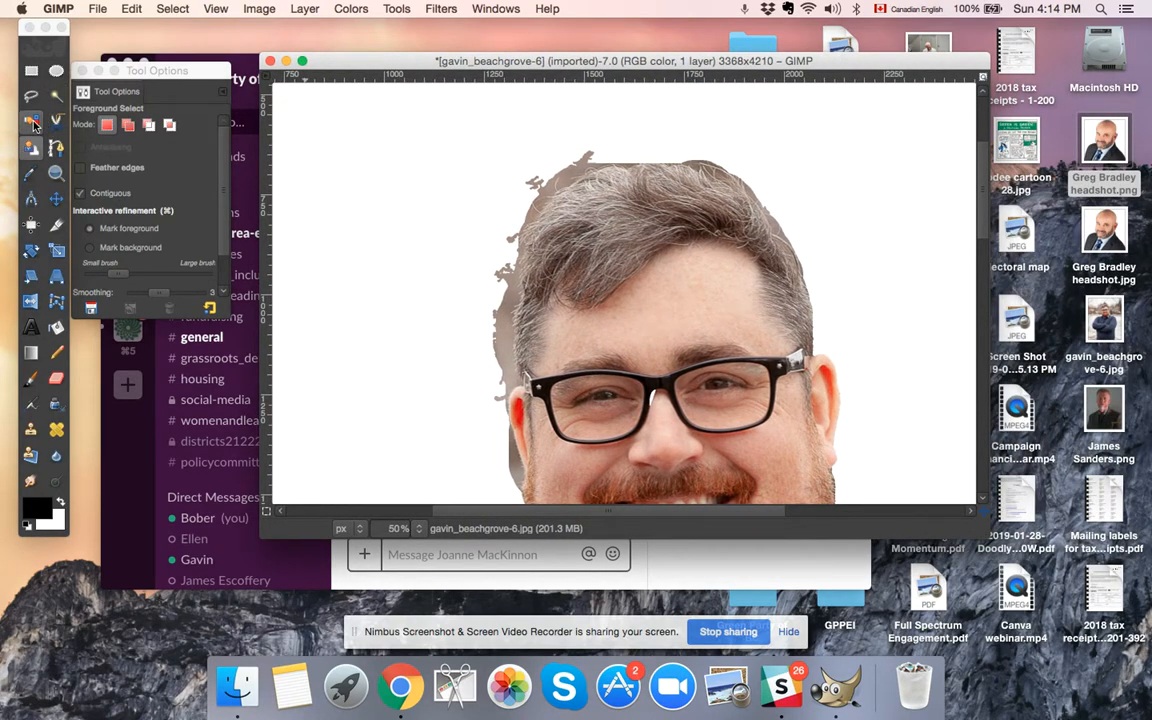
Try to select the leftover background fringe beside the hair with Select by Color, and deselect it.
{"action": "left_click", "coordinate": [33, 123]}
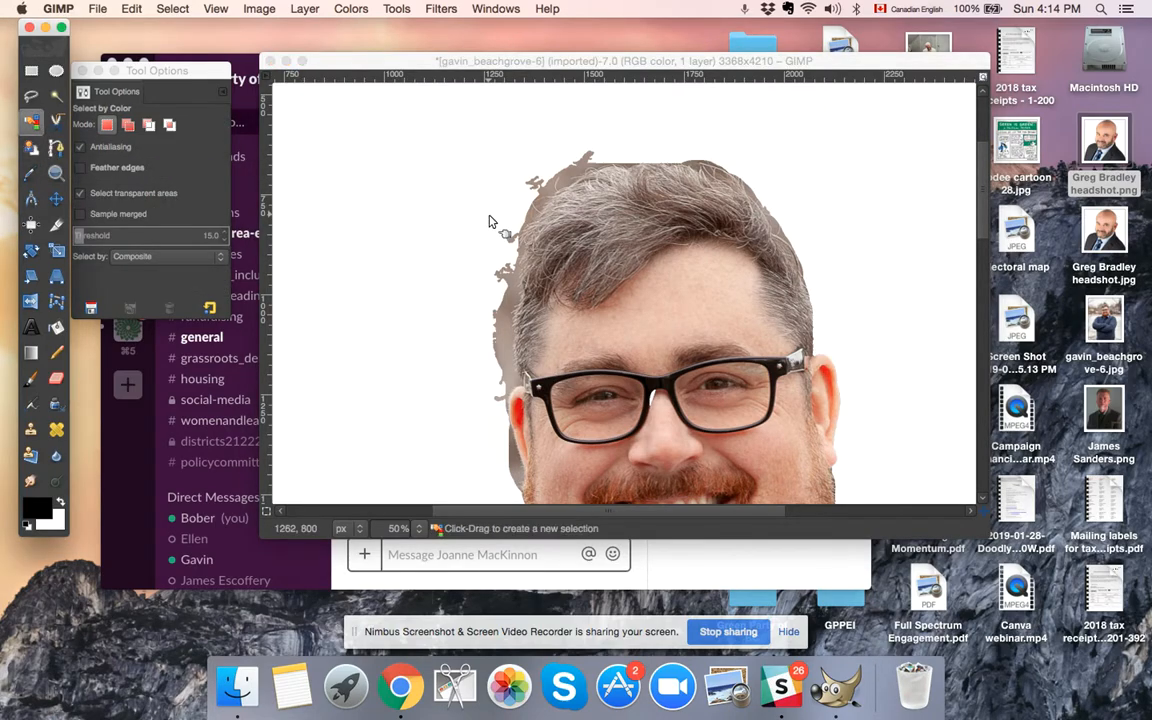
{"action": "left_click", "coordinate": [500, 301]}
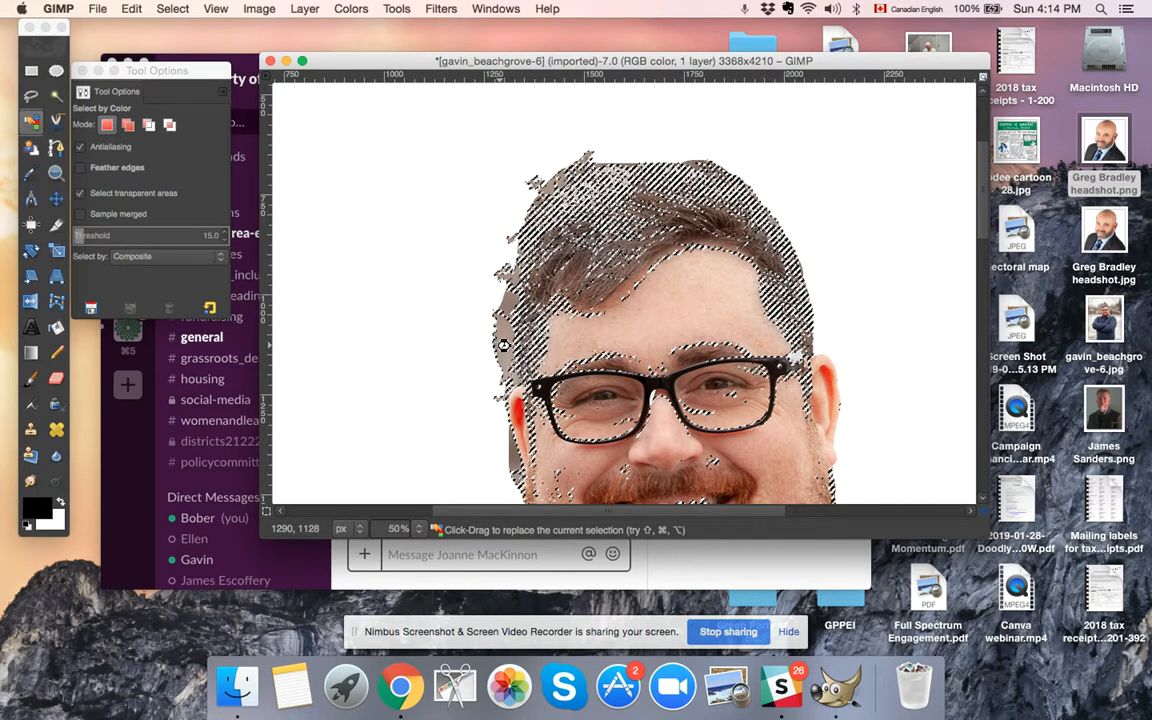
{"action": "left_click", "coordinate": [507, 345]}
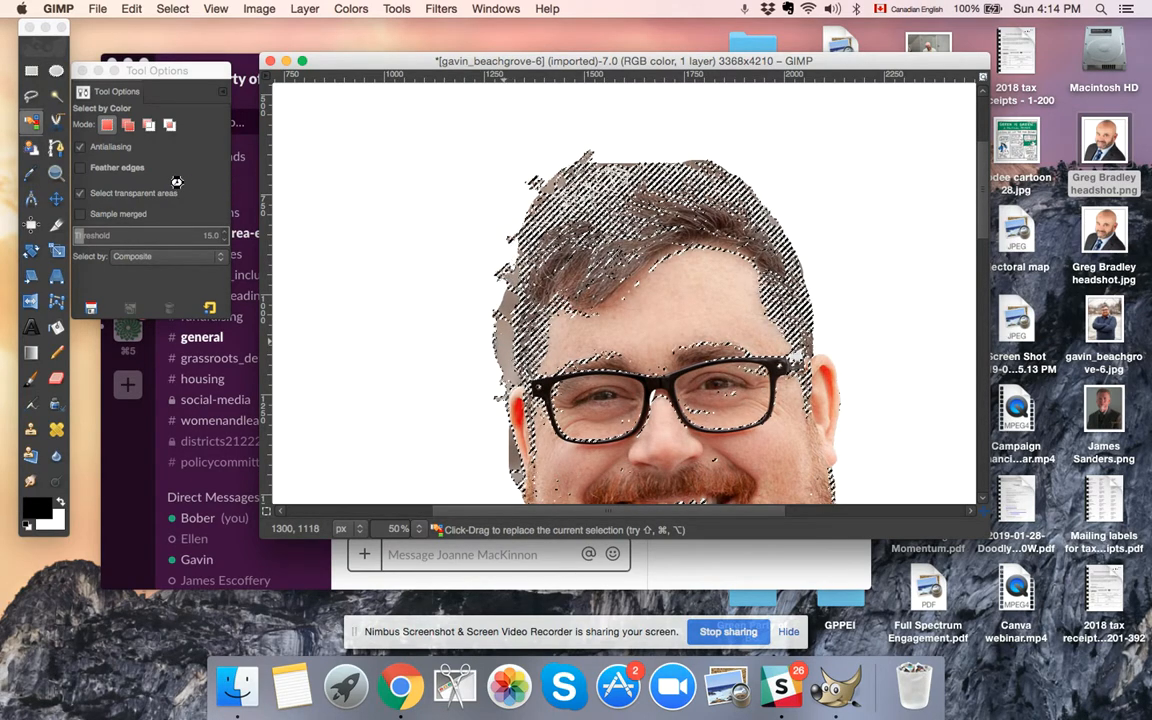
{"action": "left_click", "coordinate": [172, 8]}
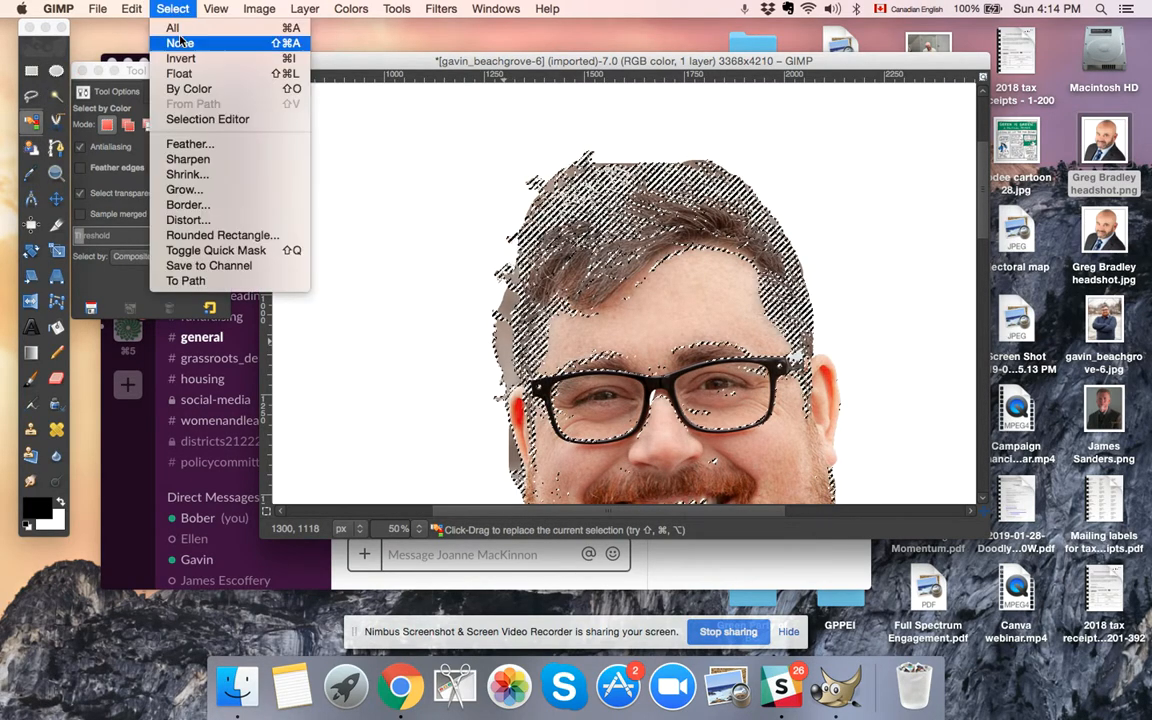
{"action": "left_click", "coordinate": [180, 45]}
Clear the two leftover background patches beside the temple and glasses on the image's left side, using Fuzzy Select.
{"action": "left_click", "coordinate": [56, 95]}
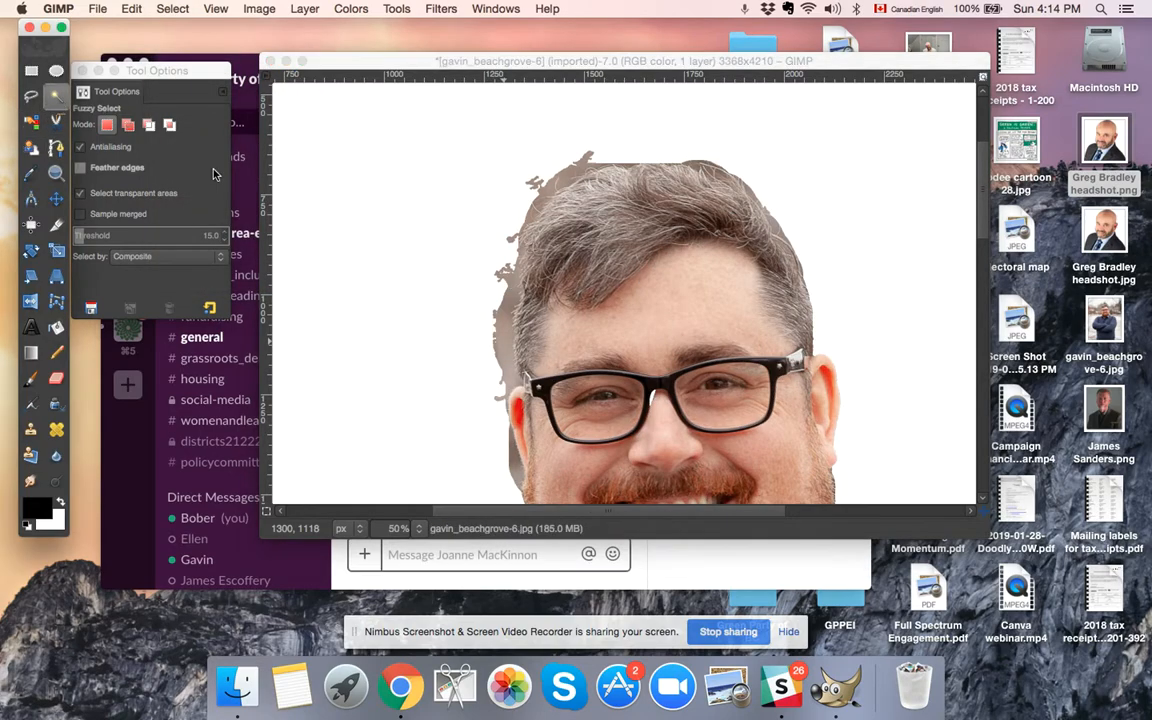
{"action": "left_click", "coordinate": [504, 314]}
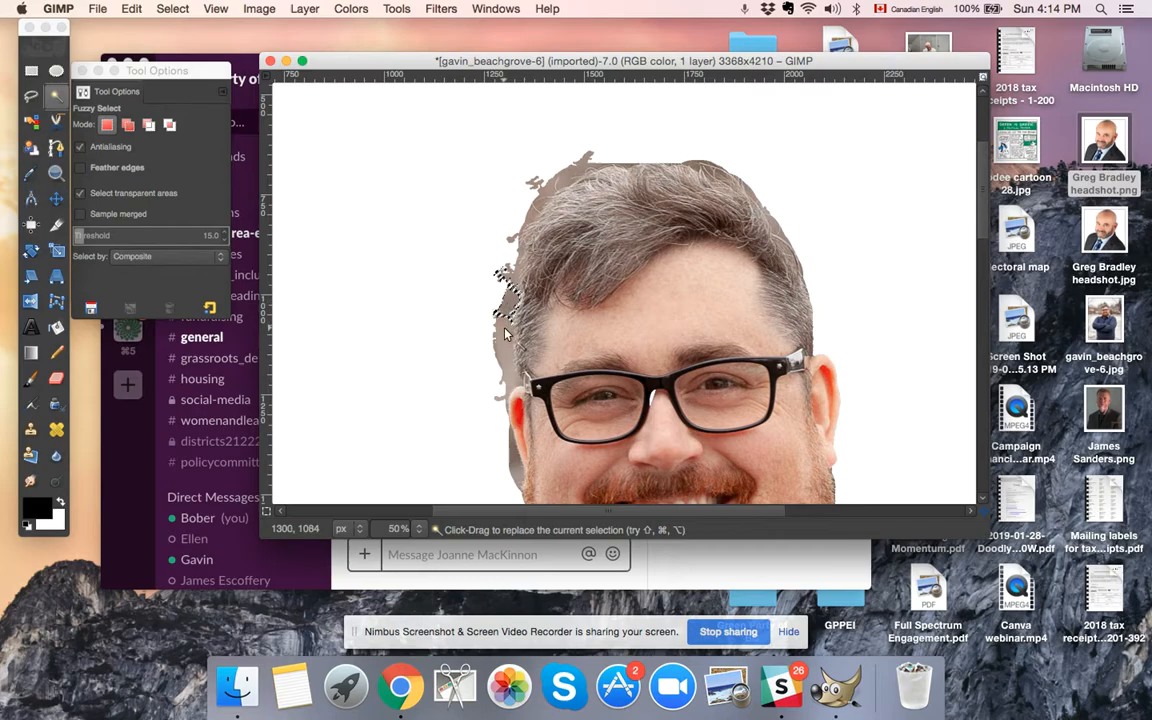
{"action": "left_click", "coordinate": [131, 8]}
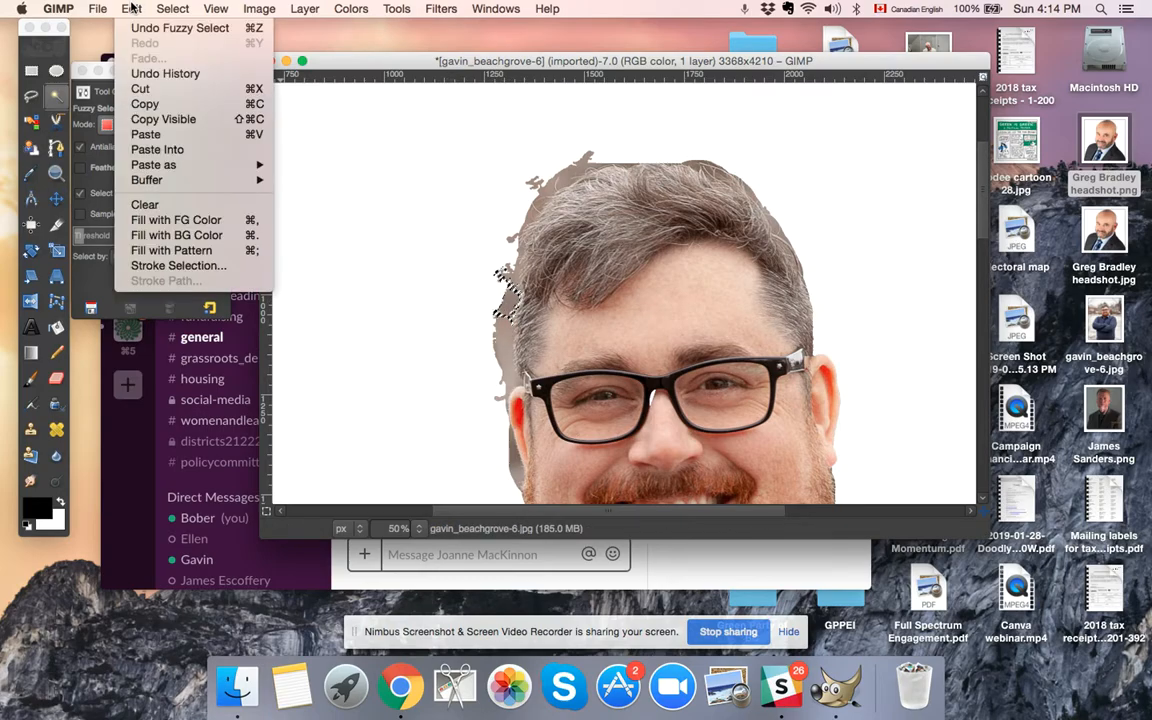
{"action": "left_click", "coordinate": [140, 186]}
{"action": "left_click", "coordinate": [500, 396]}
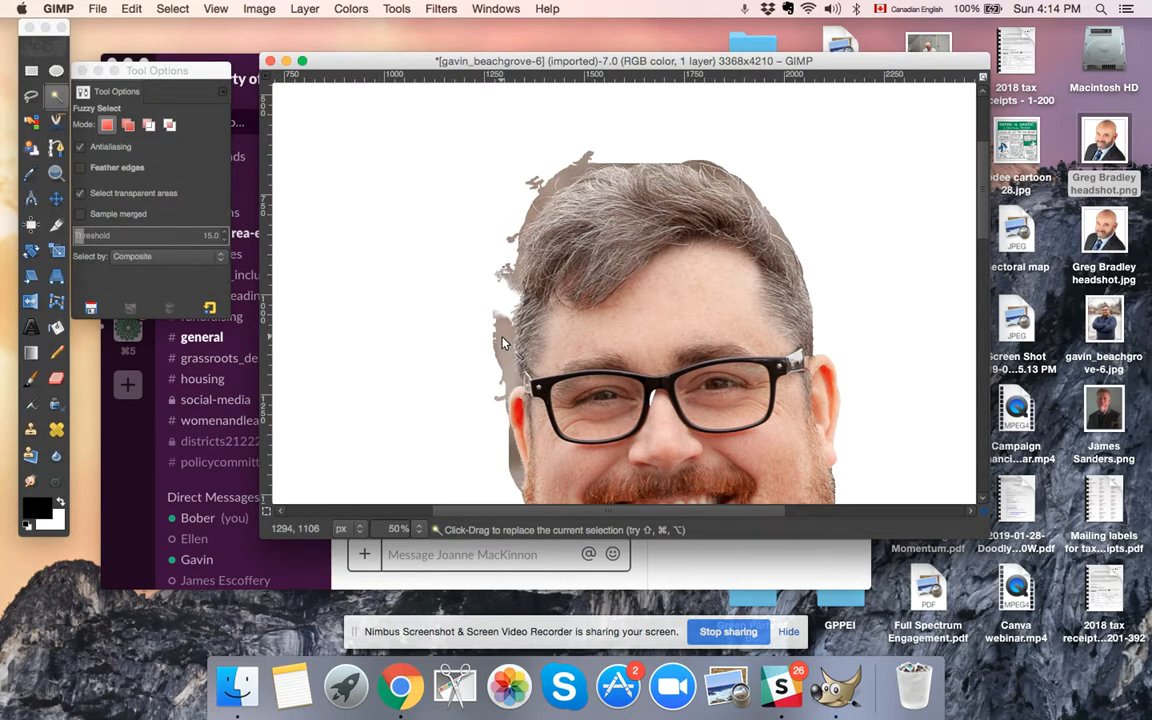
{"action": "left_click", "coordinate": [131, 8]}
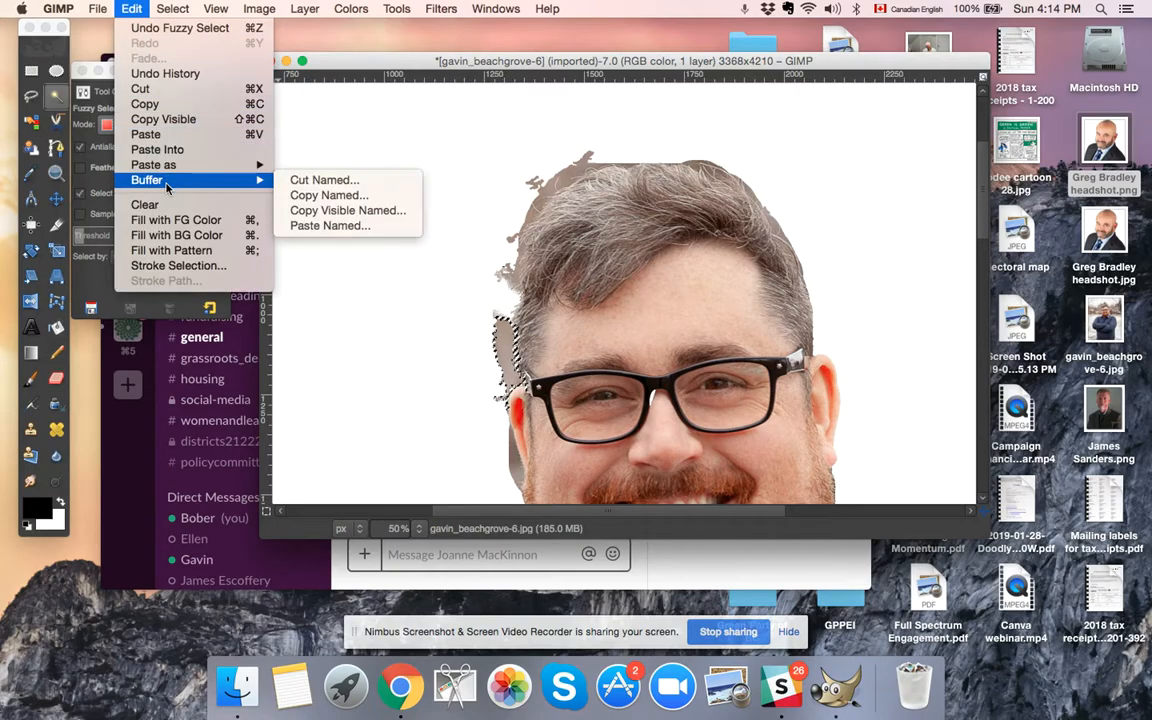
{"action": "left_click", "coordinate": [145, 204]}
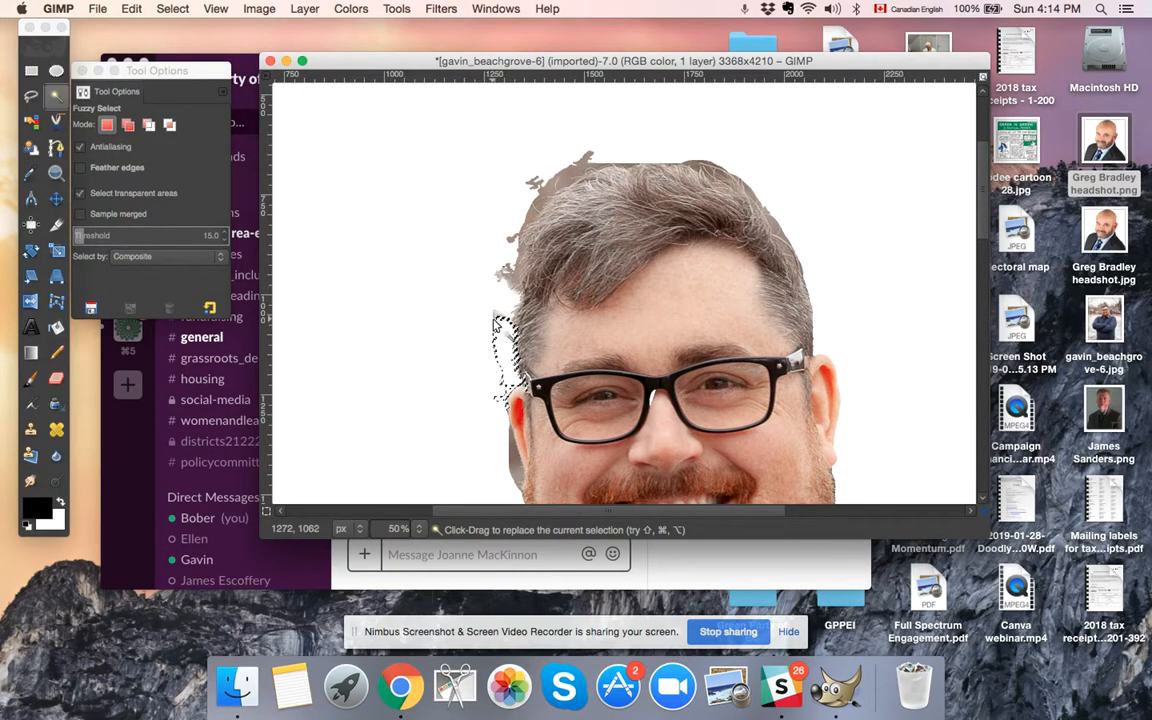
Select and clear the remaining background patches one by one along the hair's upper-left edge in the image with Fuzzy Select.
{"action": "left_click", "coordinate": [510, 286]}
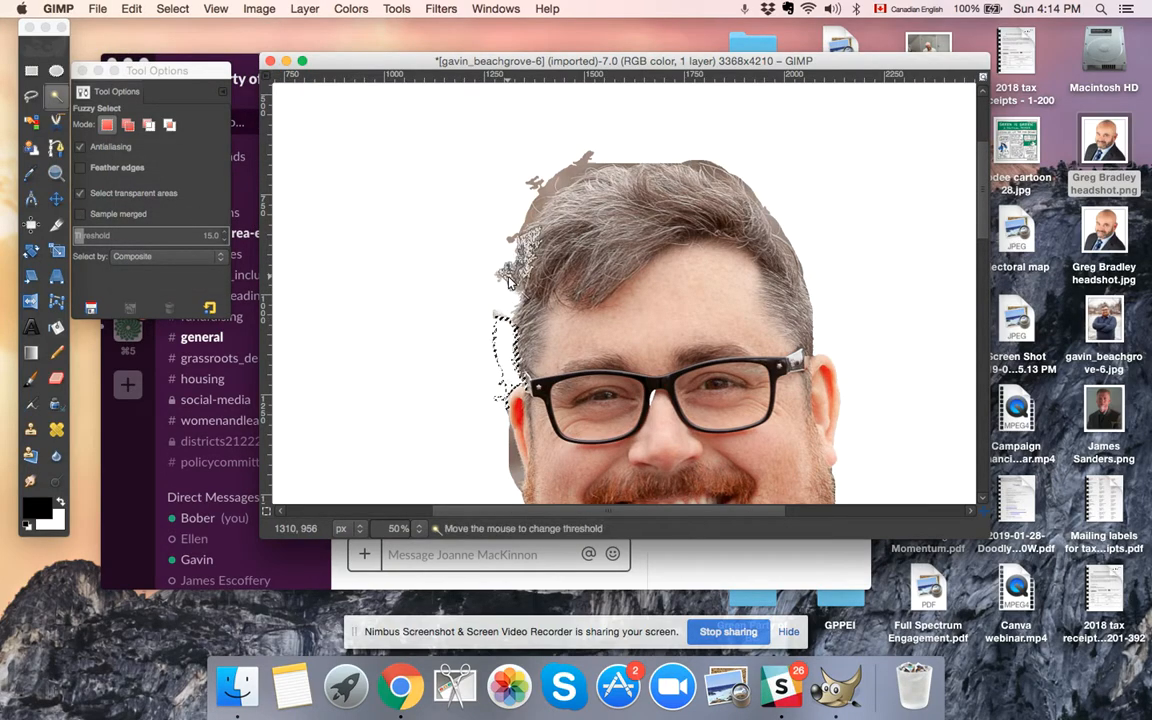
{"action": "left_click", "coordinate": [131, 8]}
{"action": "left_click", "coordinate": [146, 204]}
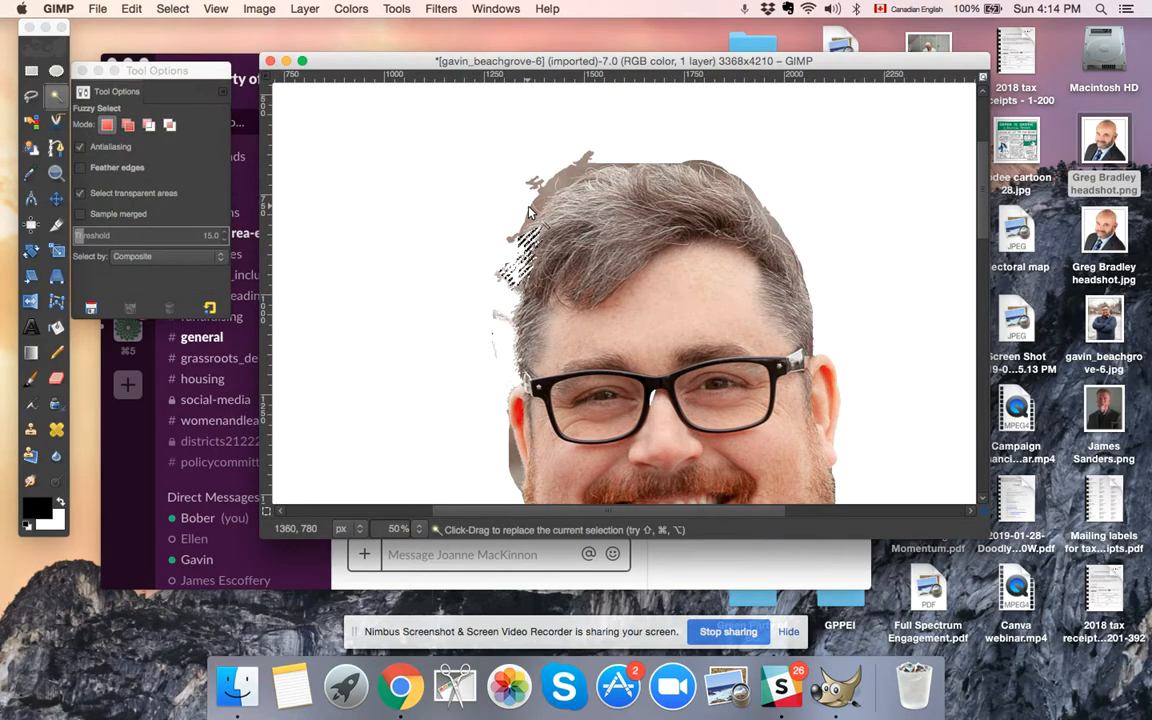
{"action": "left_click", "coordinate": [535, 185]}
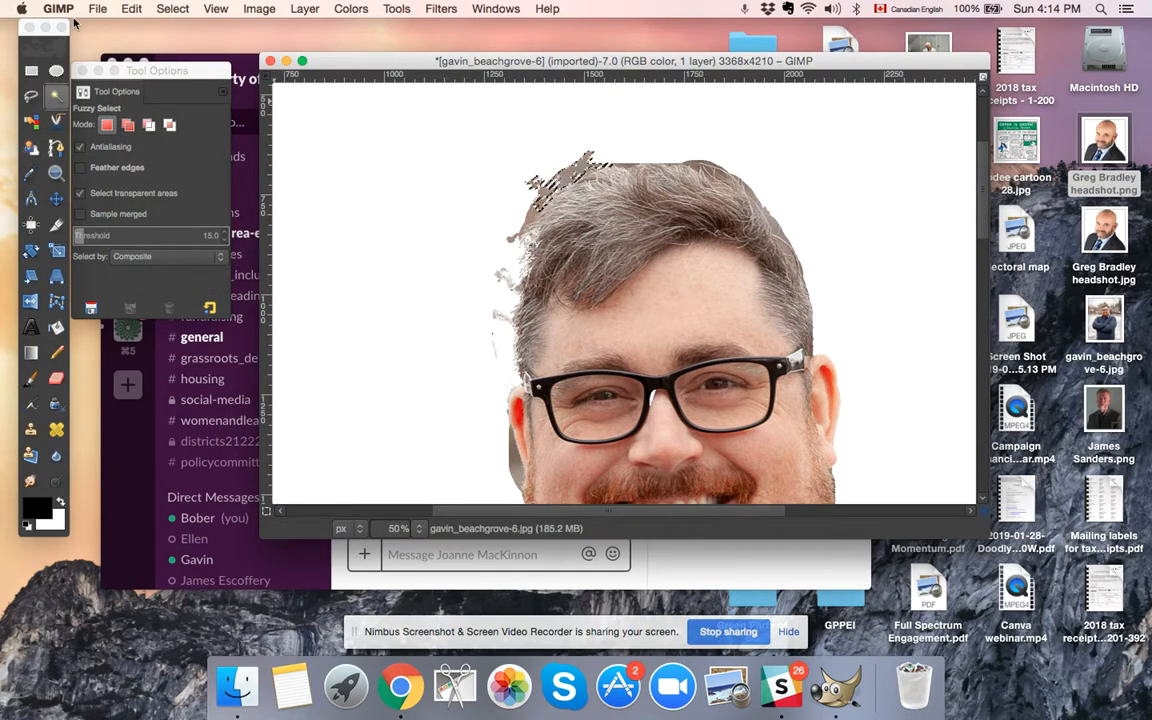
{"action": "left_click", "coordinate": [131, 8]}
{"action": "left_click", "coordinate": [146, 204]}
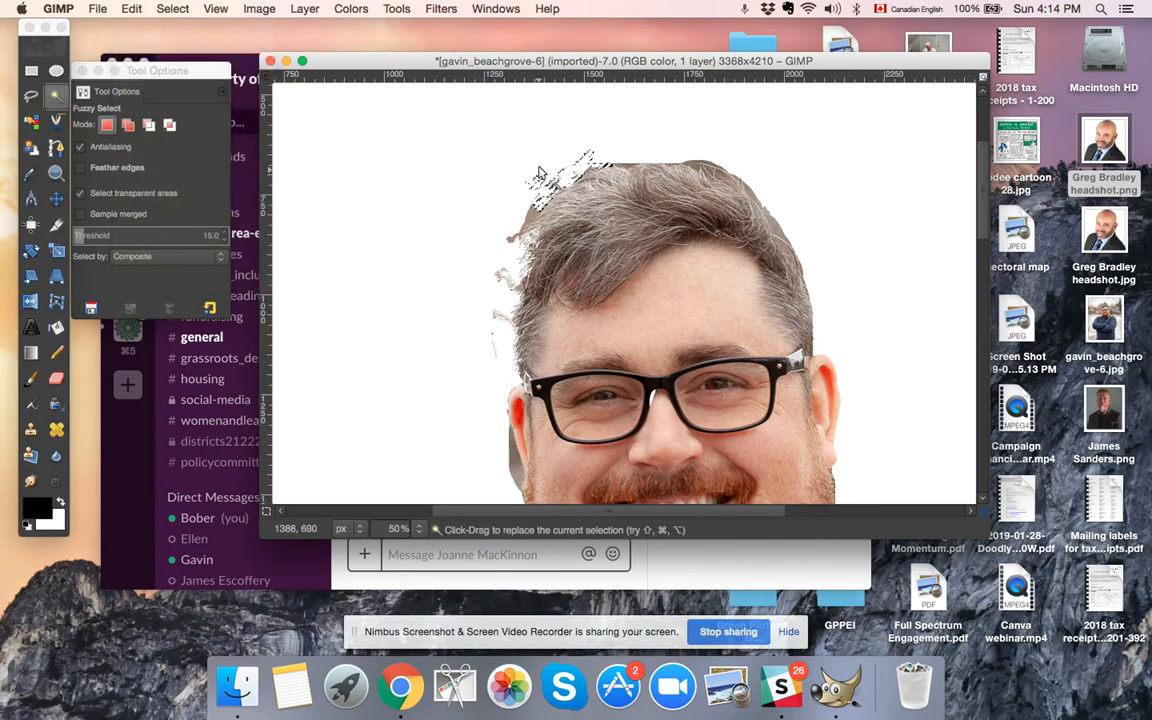
{"action": "left_click", "coordinate": [515, 220]}
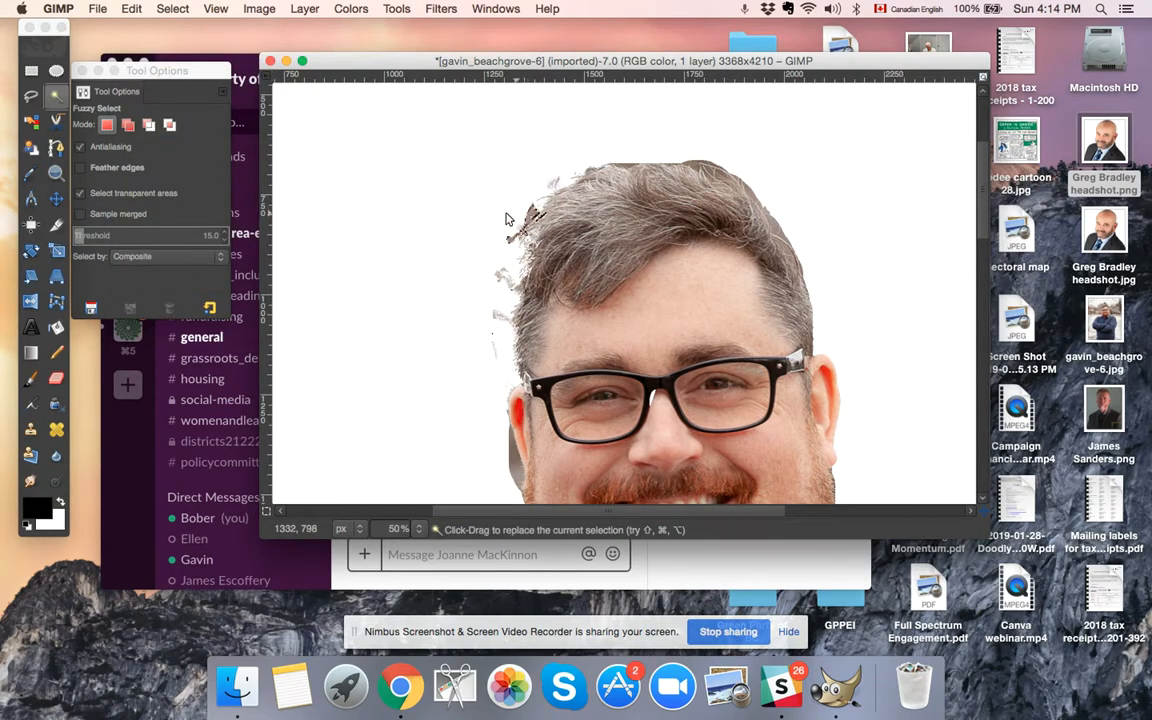
{"action": "left_click", "coordinate": [131, 8]}
{"action": "left_click", "coordinate": [168, 204]}
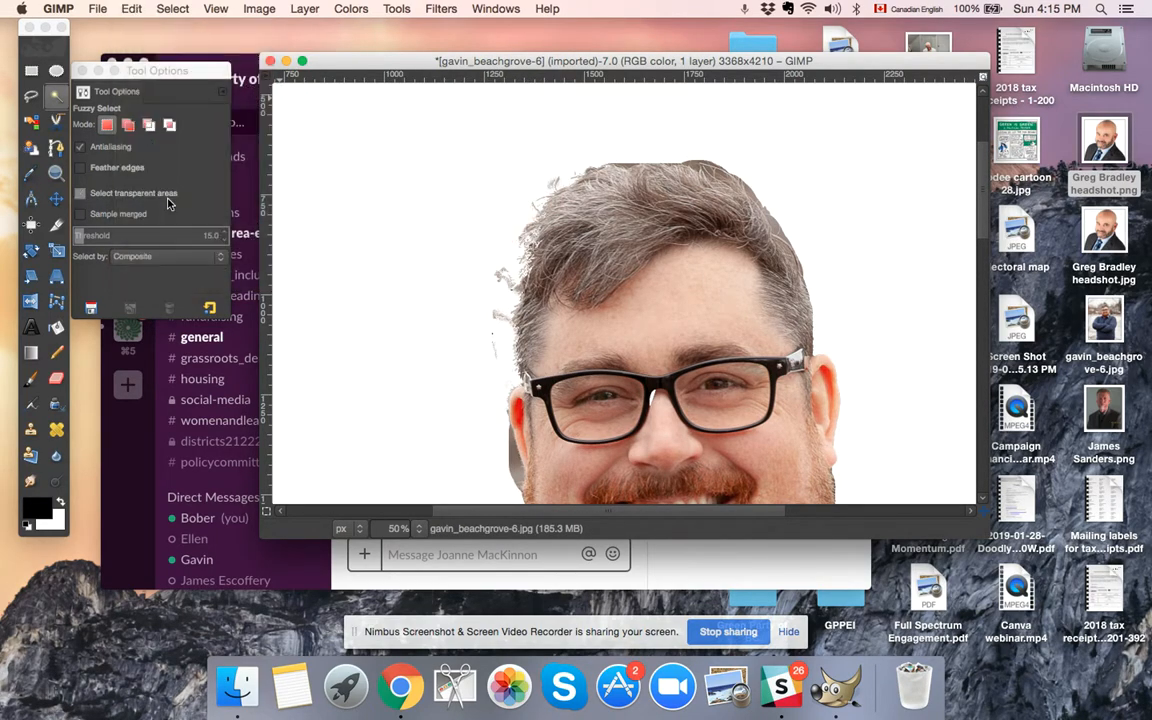
Enable selecting transparent areas for Fuzzy Select, and clear the leftover background patch at the top of the hair.
{"action": "left_click", "coordinate": [170, 193]}
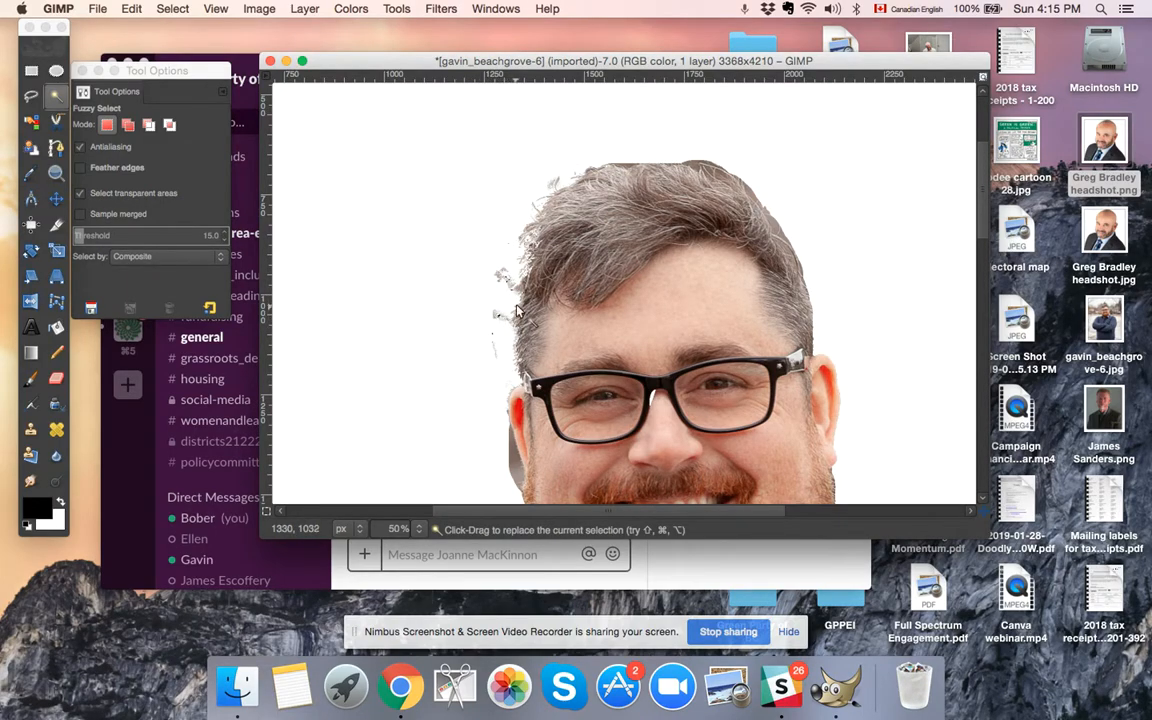
{"action": "left_click", "coordinate": [697, 170]}
{"action": "left_click", "coordinate": [135, 9]}
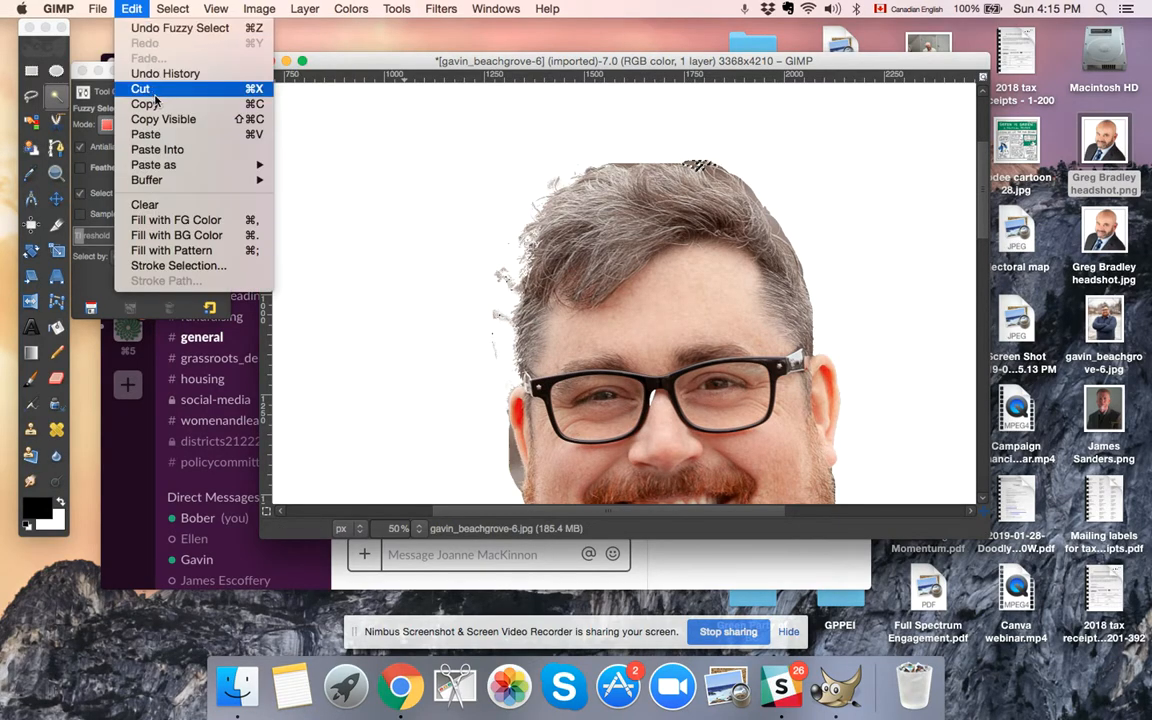
{"action": "left_click", "coordinate": [148, 205]}
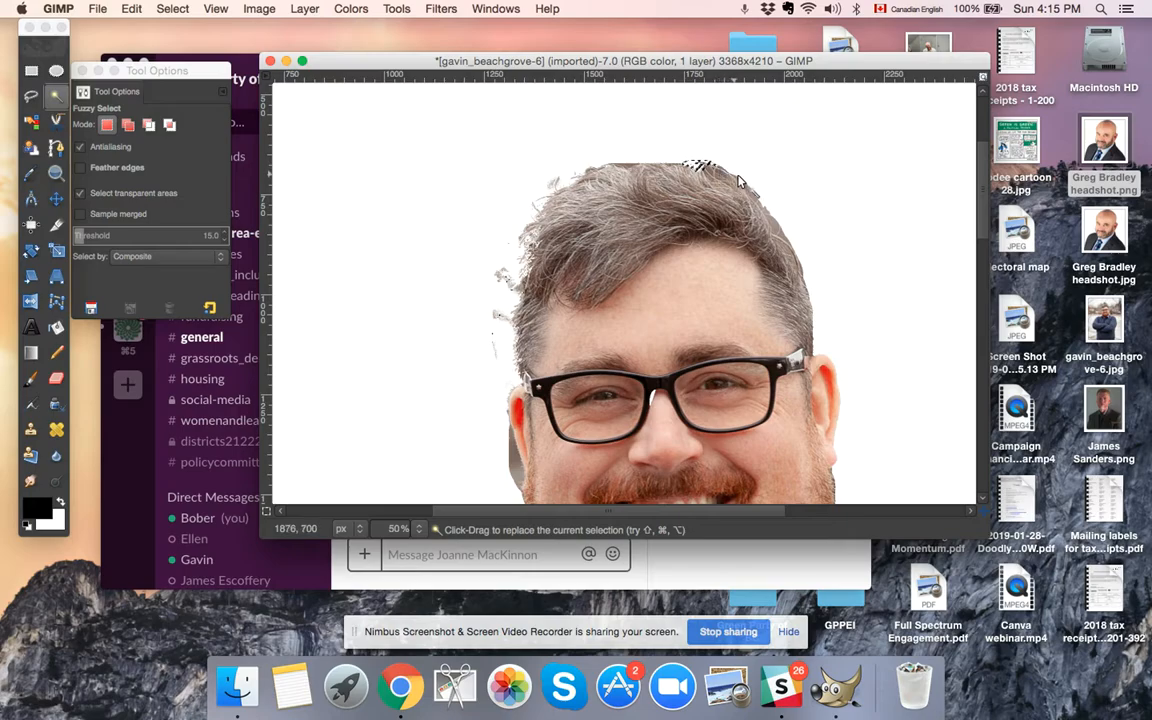
Try to clear the strip along the hair's upper-right edge in the image with Fuzzy Select, and deselect it.
{"action": "left_click", "coordinate": [776, 222]}
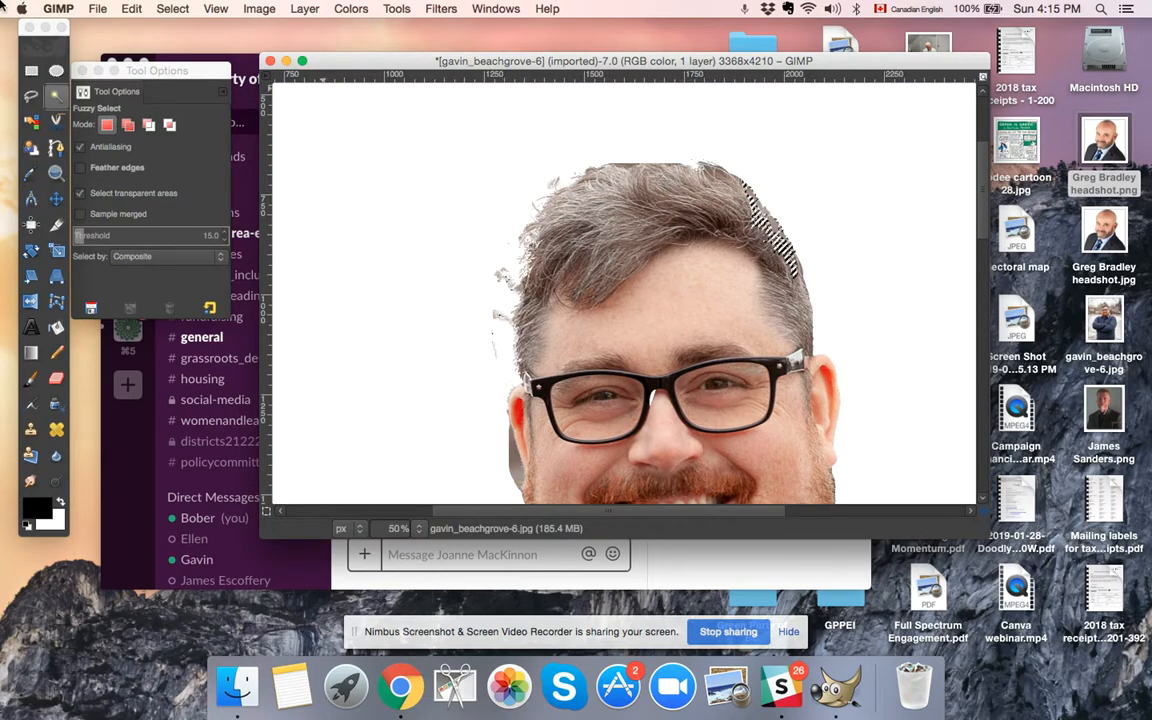
{"action": "left_click", "coordinate": [132, 9]}
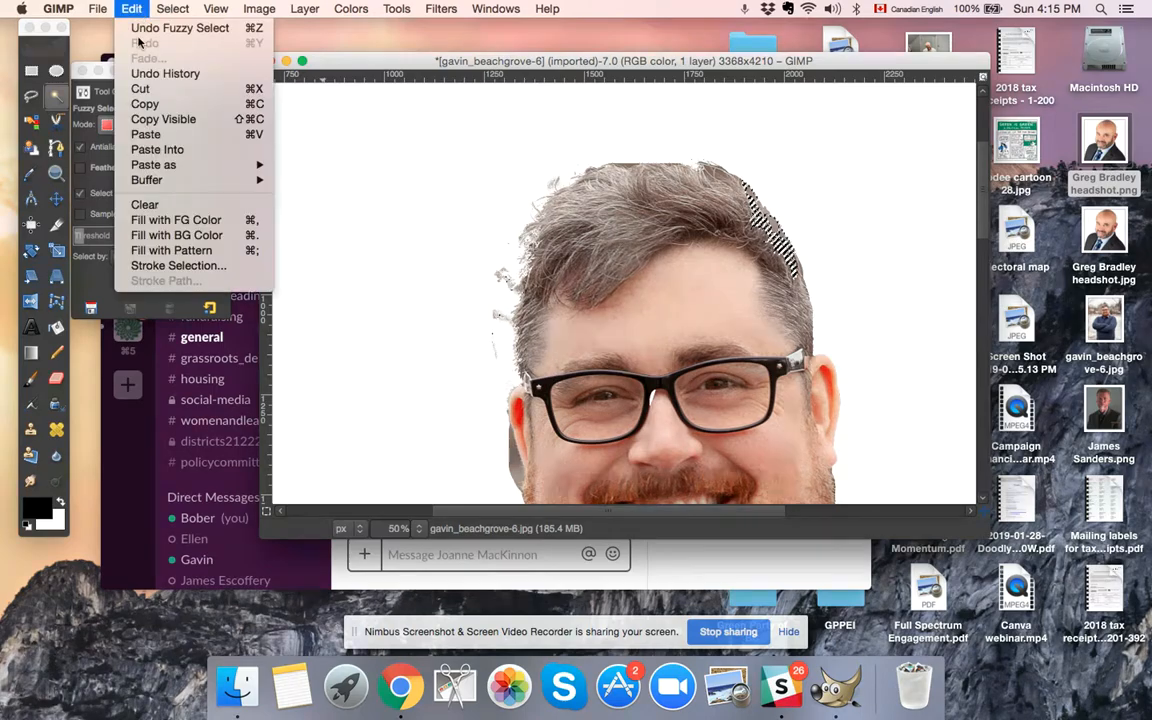
{"action": "left_click", "coordinate": [167, 206]}
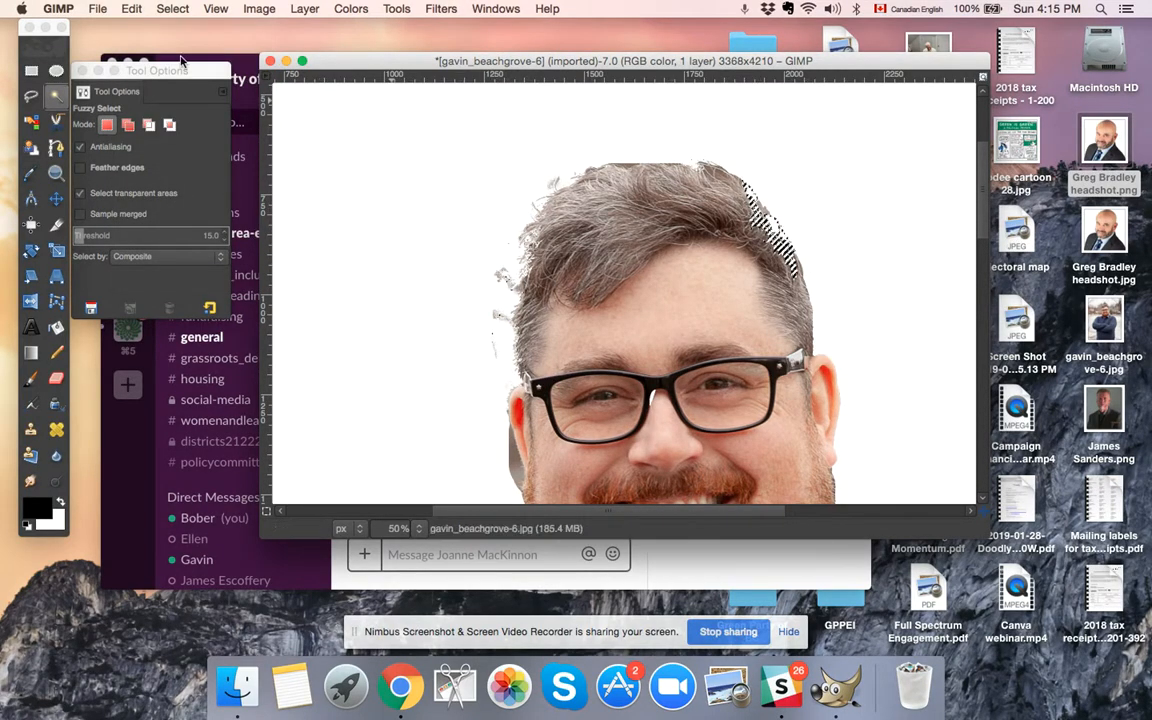
{"action": "left_click", "coordinate": [172, 9]}
{"action": "left_click", "coordinate": [180, 41]}
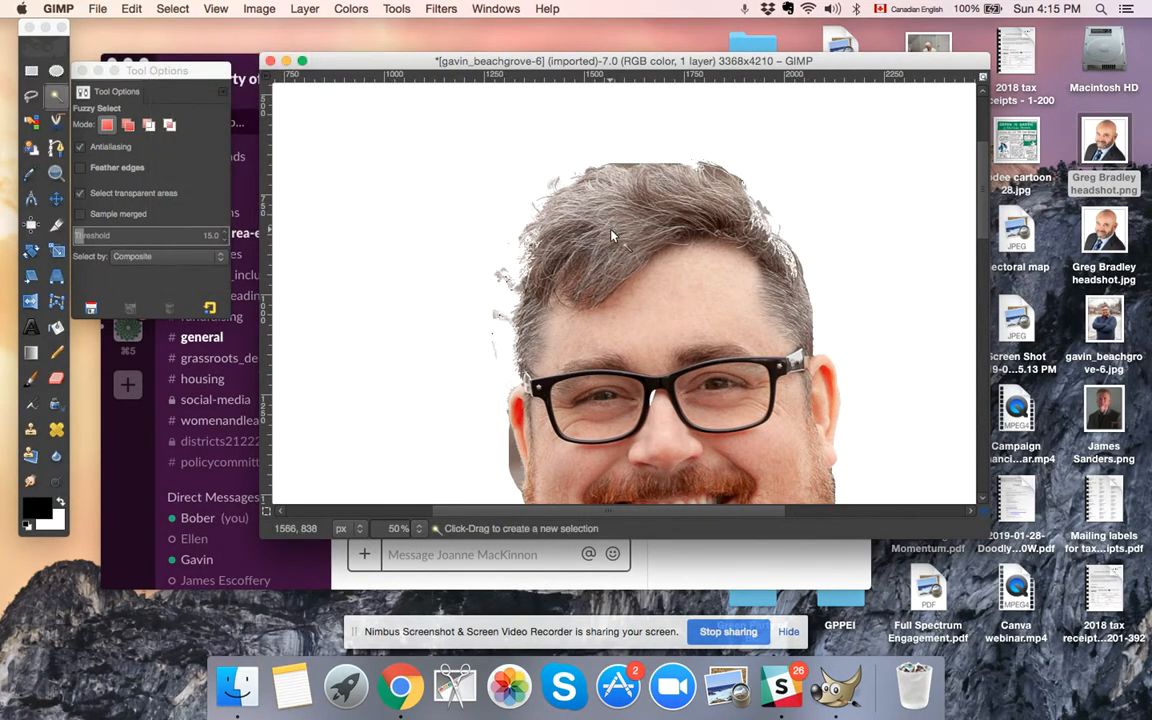
{"action": "scroll", "coordinate": [868, 294], "scroll_direction": "down", "scroll_amount": 2}
{"action": "scroll", "coordinate": [854, 278], "scroll_direction": "up", "scroll_amount": 2}
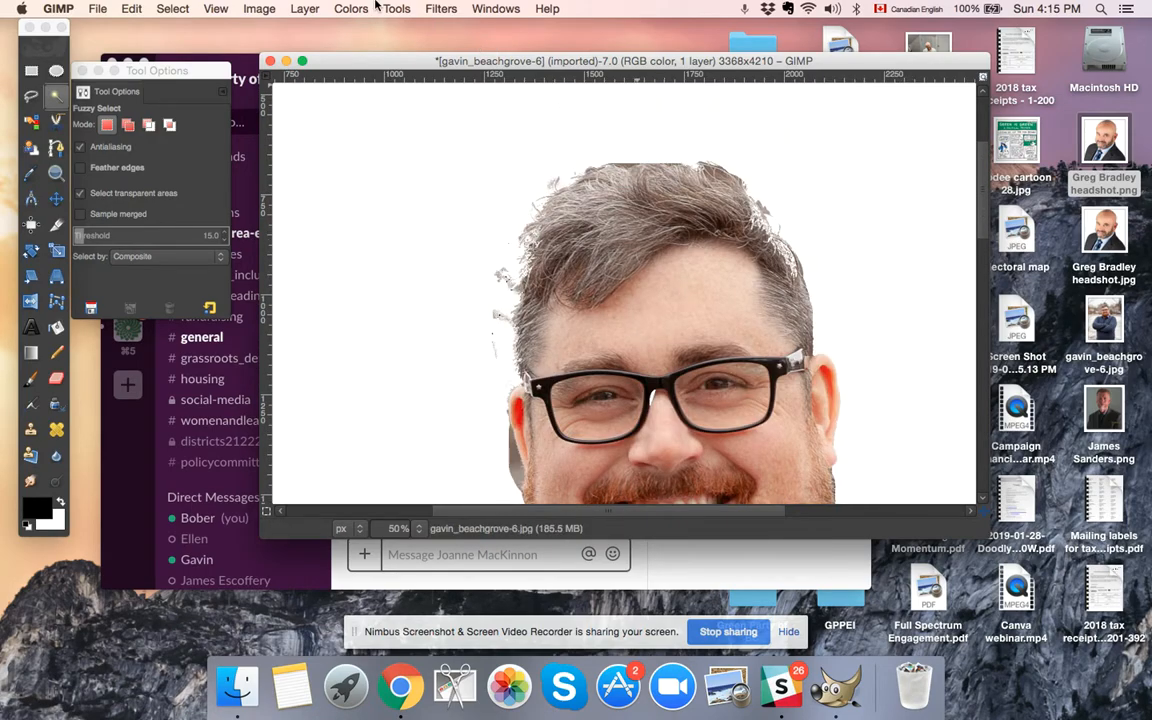
Undo the last deselection and the clearing of the strip along the hair's edge.
{"action": "left_click", "coordinate": [175, 10]}
{"action": "mouse_move", "coordinate": [121, 8]}
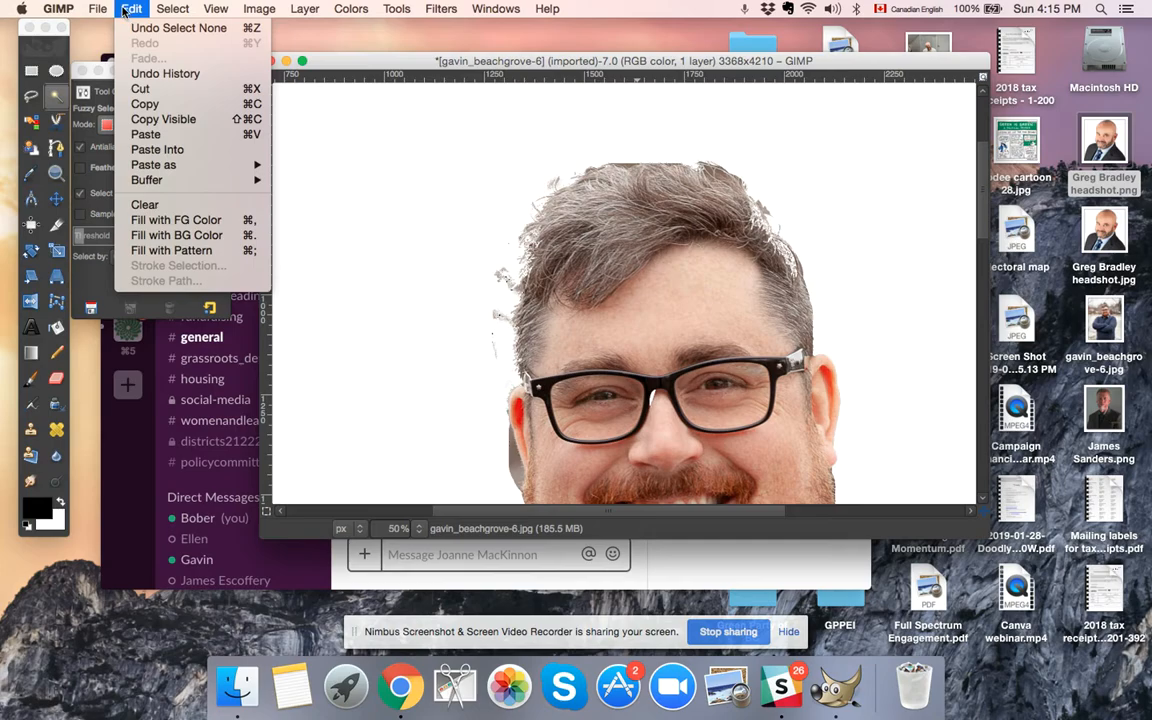
{"action": "left_click", "coordinate": [150, 28]}
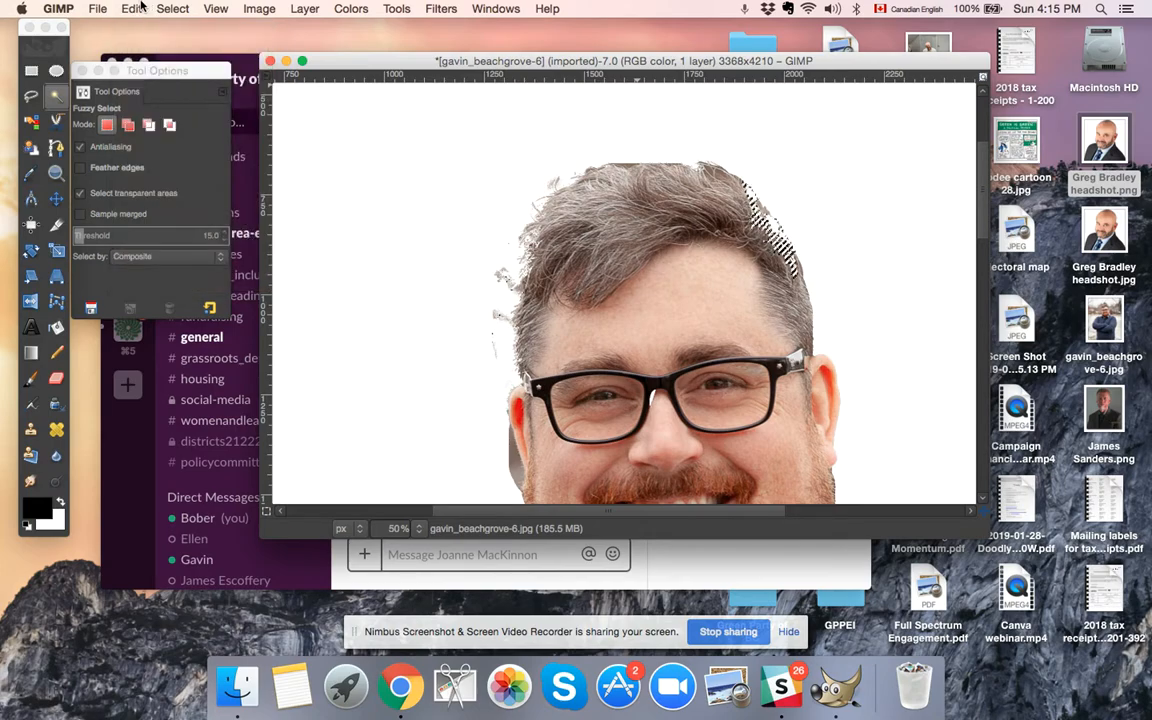
{"action": "left_click", "coordinate": [131, 9]}
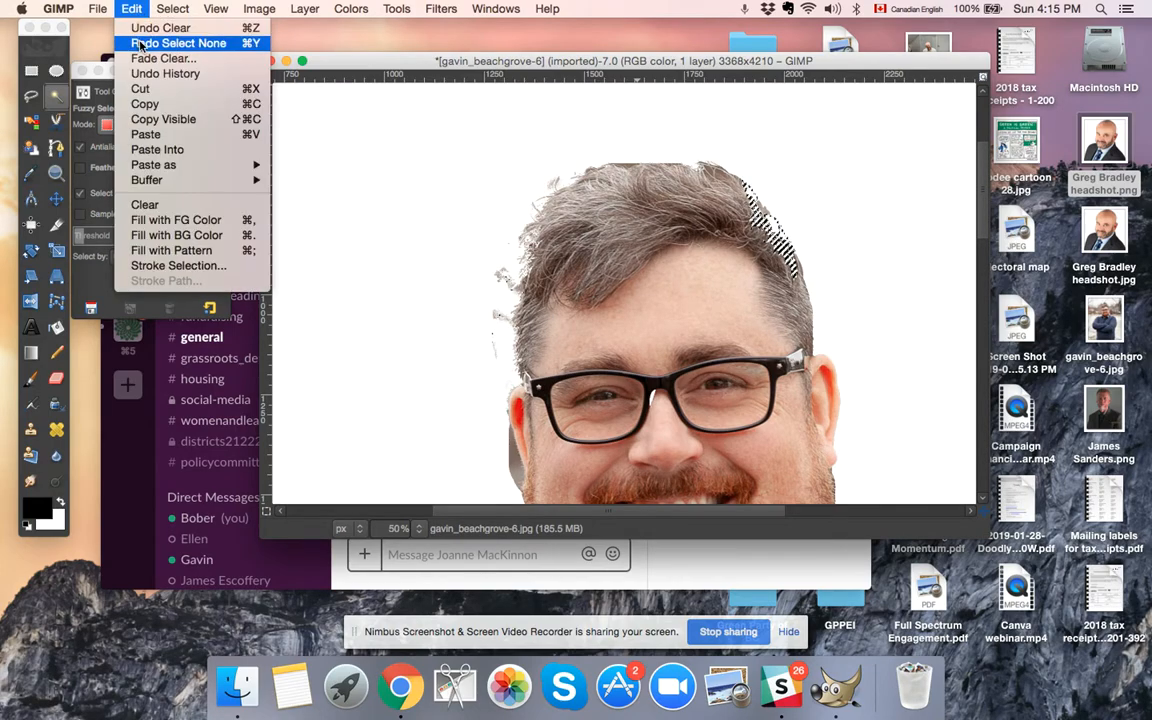
{"action": "left_click", "coordinate": [140, 28]}
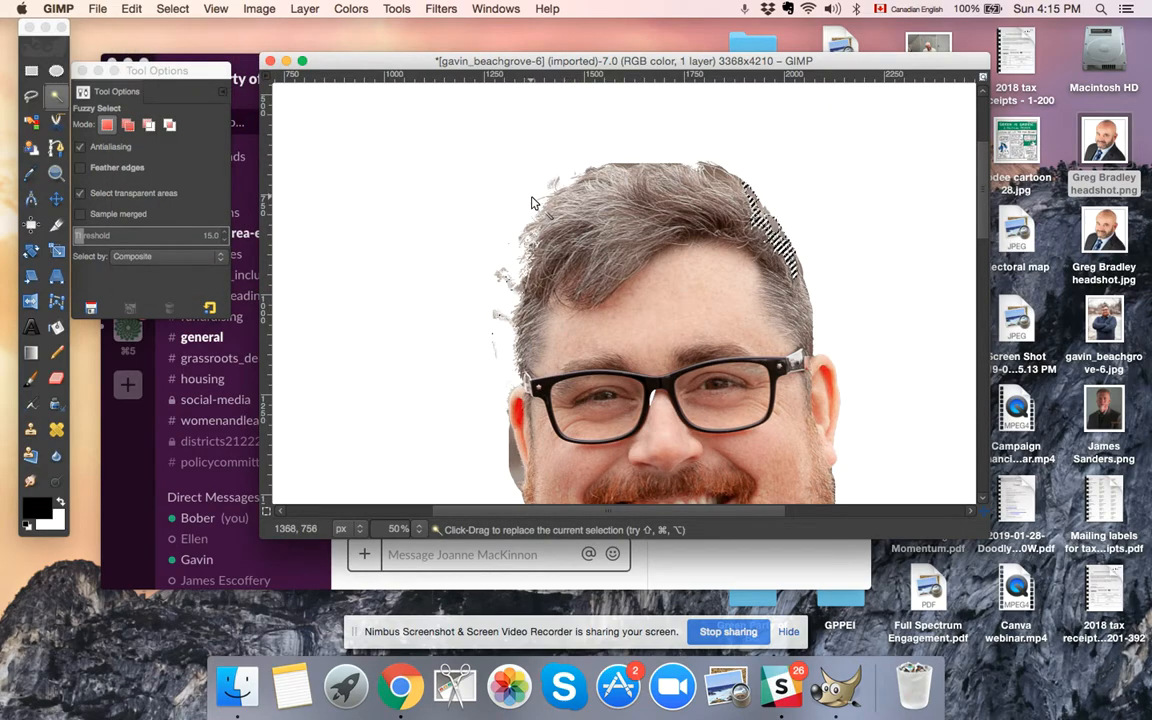
Clear the two leftover background patches beside the jaw on the image's right side, using Fuzzy Select.
{"action": "scroll", "coordinate": [845, 266], "scroll_direction": "down", "scroll_amount": 3}
{"action": "scroll", "coordinate": [845, 266], "scroll_direction": "down", "scroll_amount": 3}
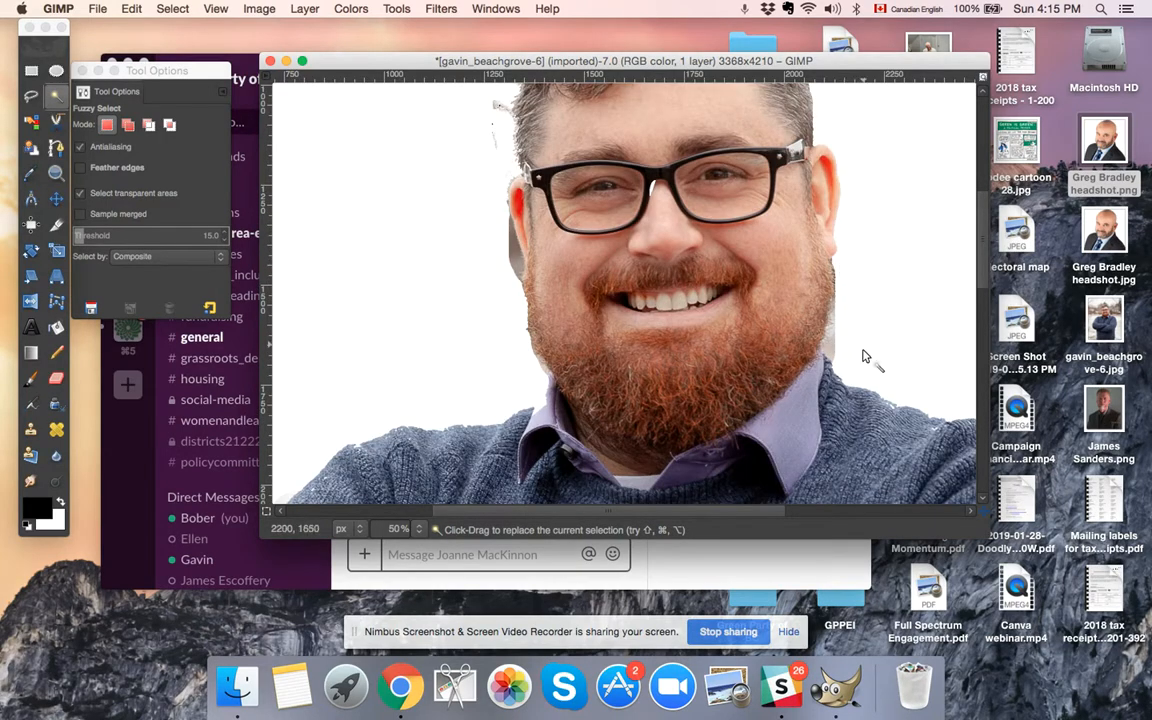
{"action": "left_click", "coordinate": [56, 94]}
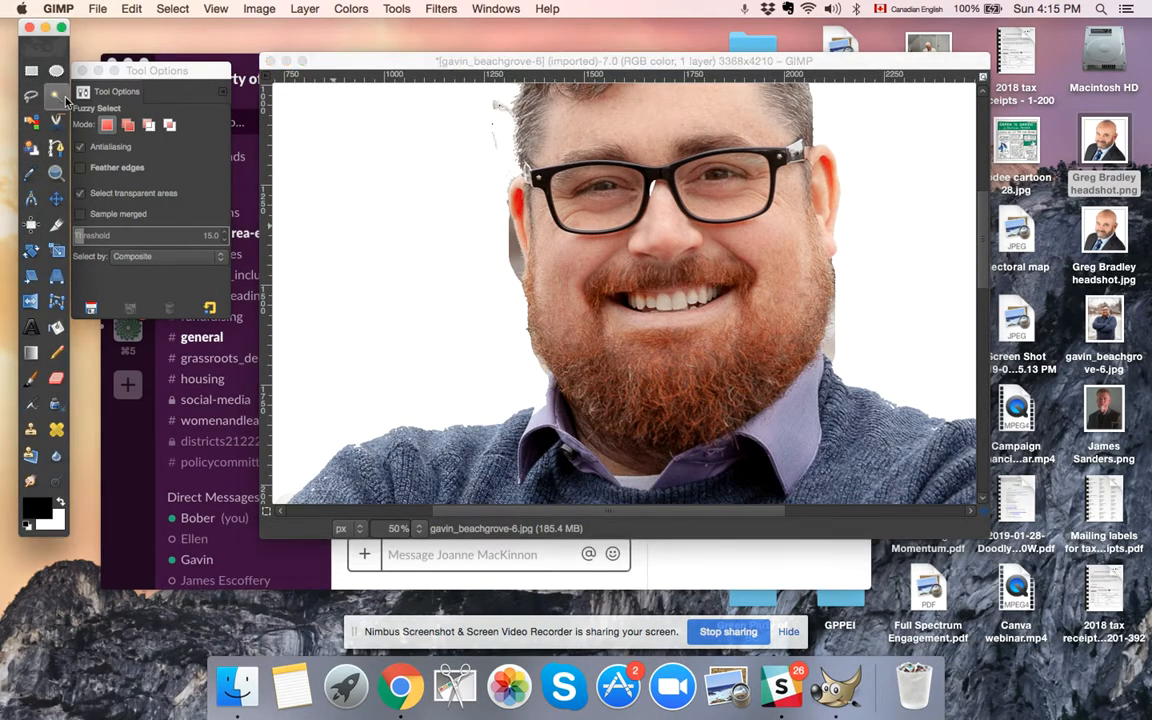
{"action": "left_click", "coordinate": [836, 354]}
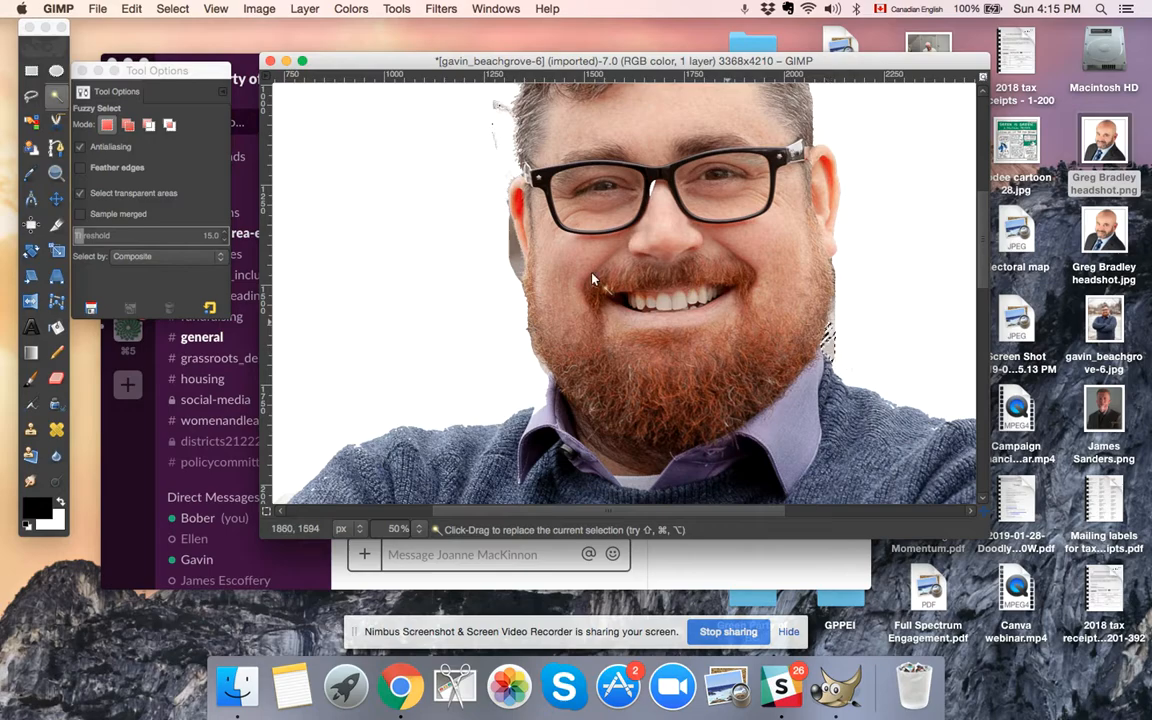
{"action": "left_click", "coordinate": [133, 10]}
{"action": "left_click", "coordinate": [147, 204]}
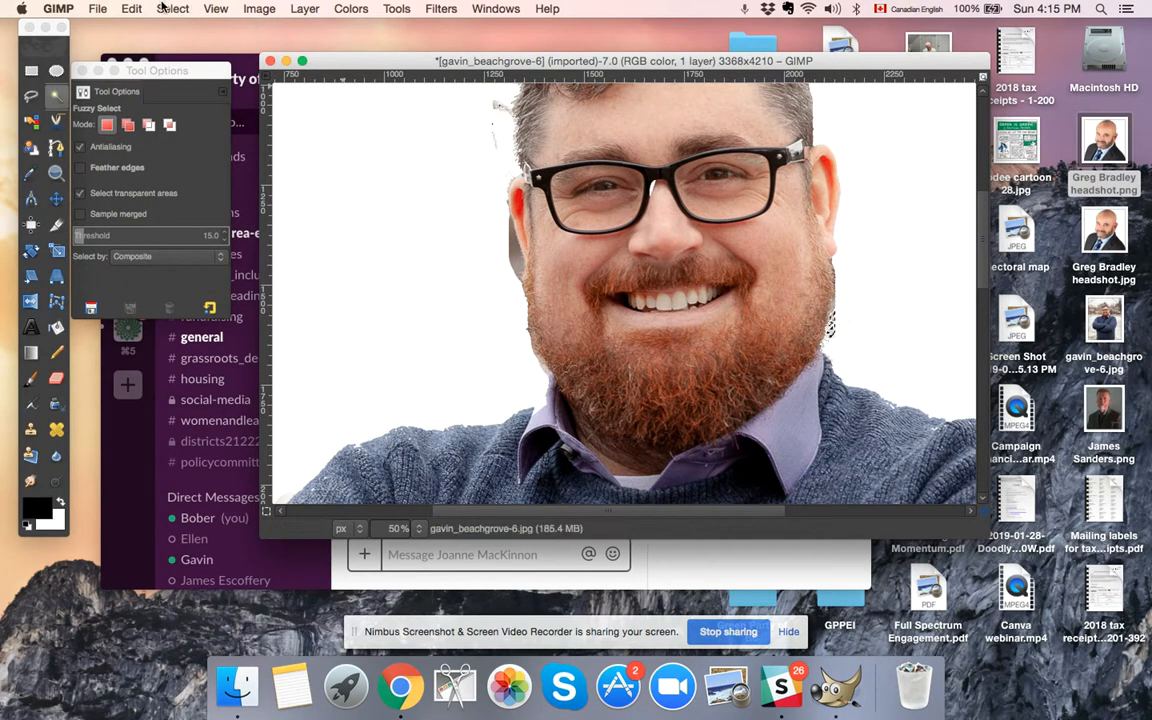
{"action": "left_click", "coordinate": [130, 10]}
{"action": "left_click", "coordinate": [148, 205]}
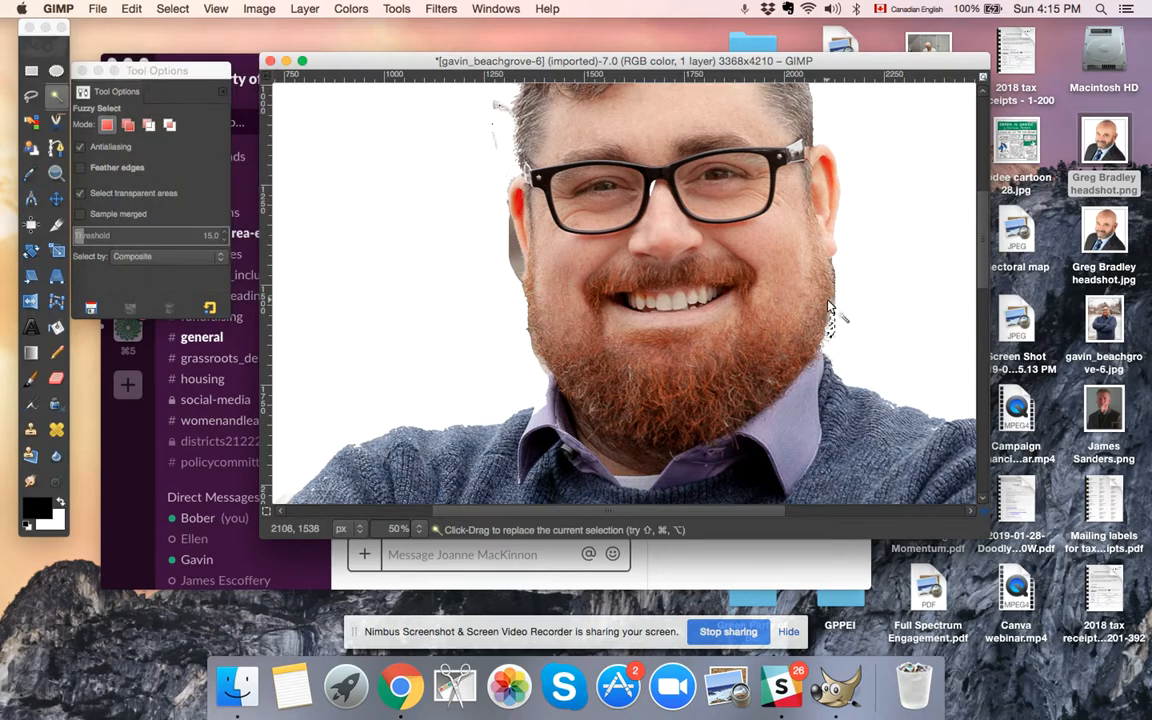
Select and clear the leftover background patches below the ear on the image's left side with Fuzzy Select.
{"action": "left_click", "coordinate": [515, 264]}
{"action": "left_click", "coordinate": [131, 9]}
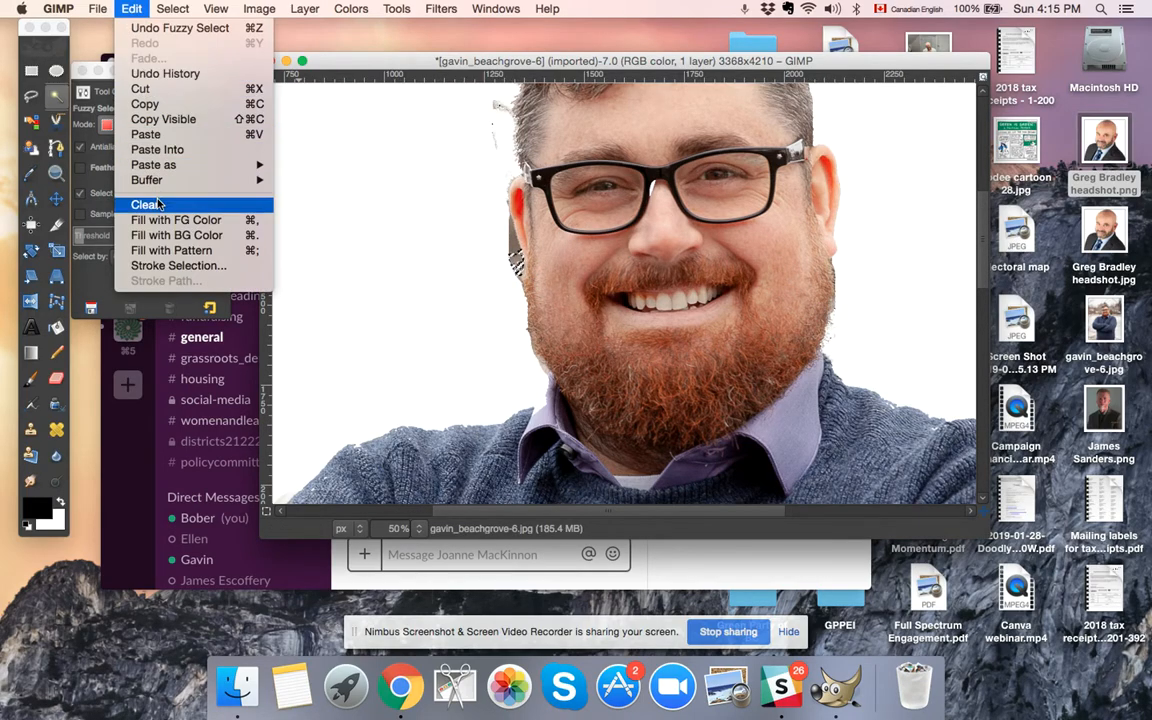
{"action": "left_click", "coordinate": [148, 204]}
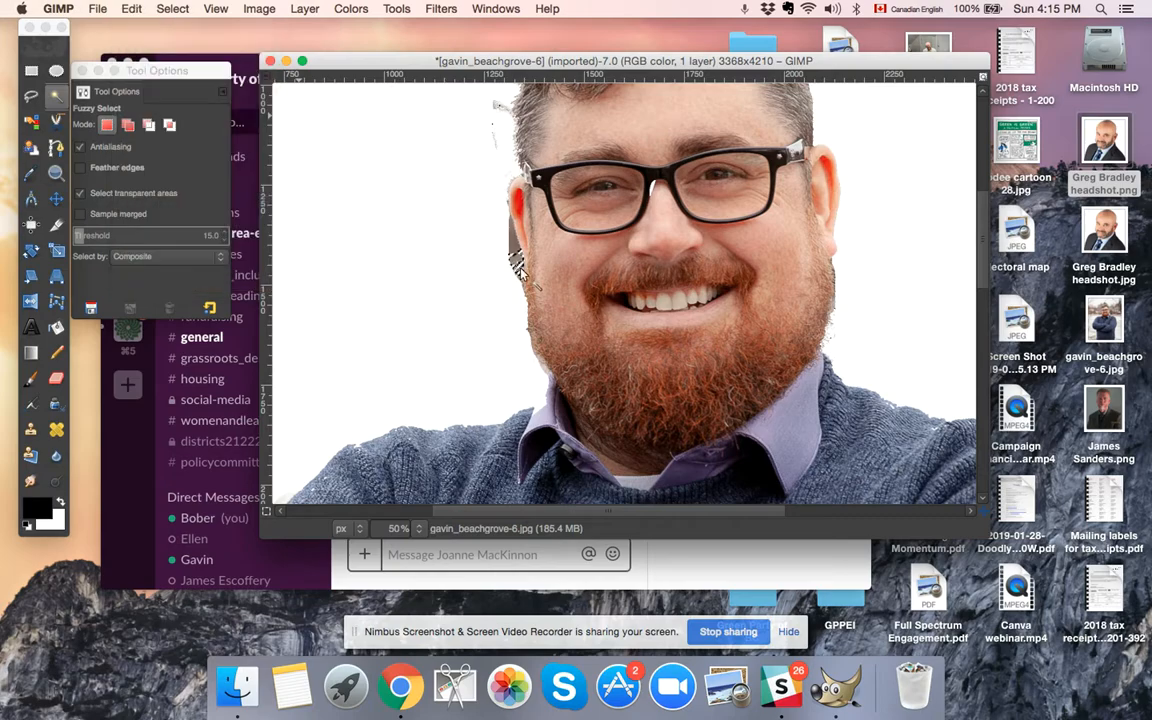
{"action": "left_click", "coordinate": [131, 9]}
{"action": "left_click", "coordinate": [150, 205]}
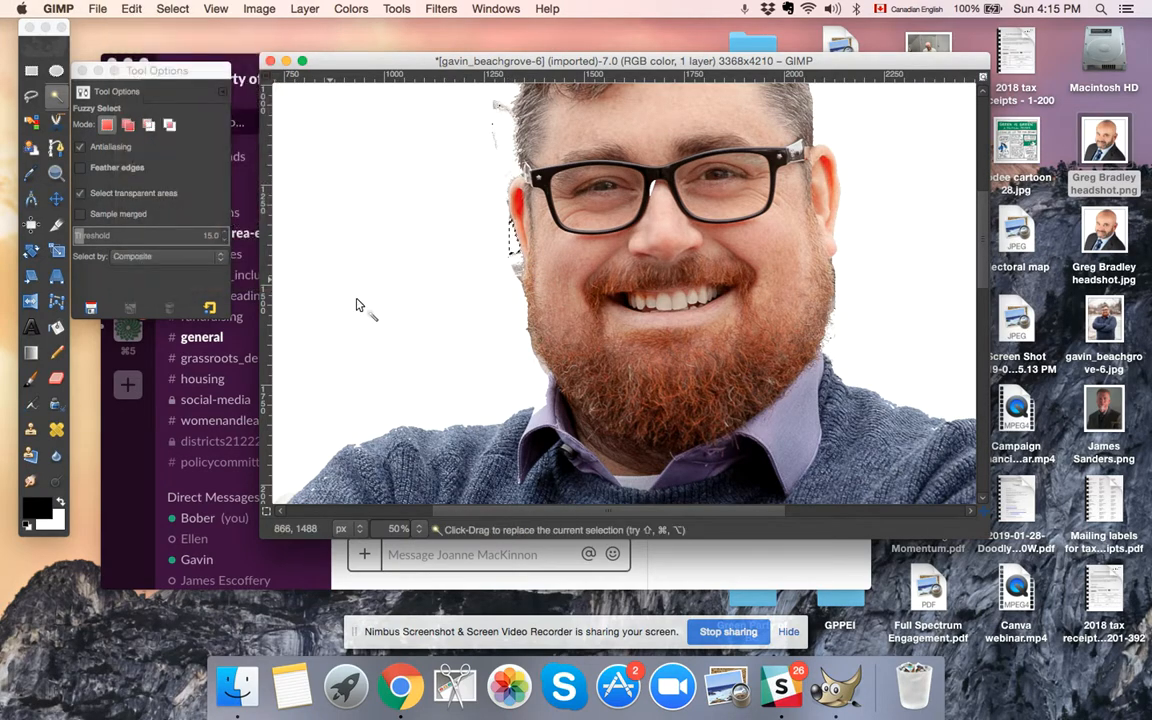
{"action": "left_click", "coordinate": [509, 268]}
{"action": "scroll", "coordinate": [482, 272], "scroll_direction": "up", "scroll_amount": 2}
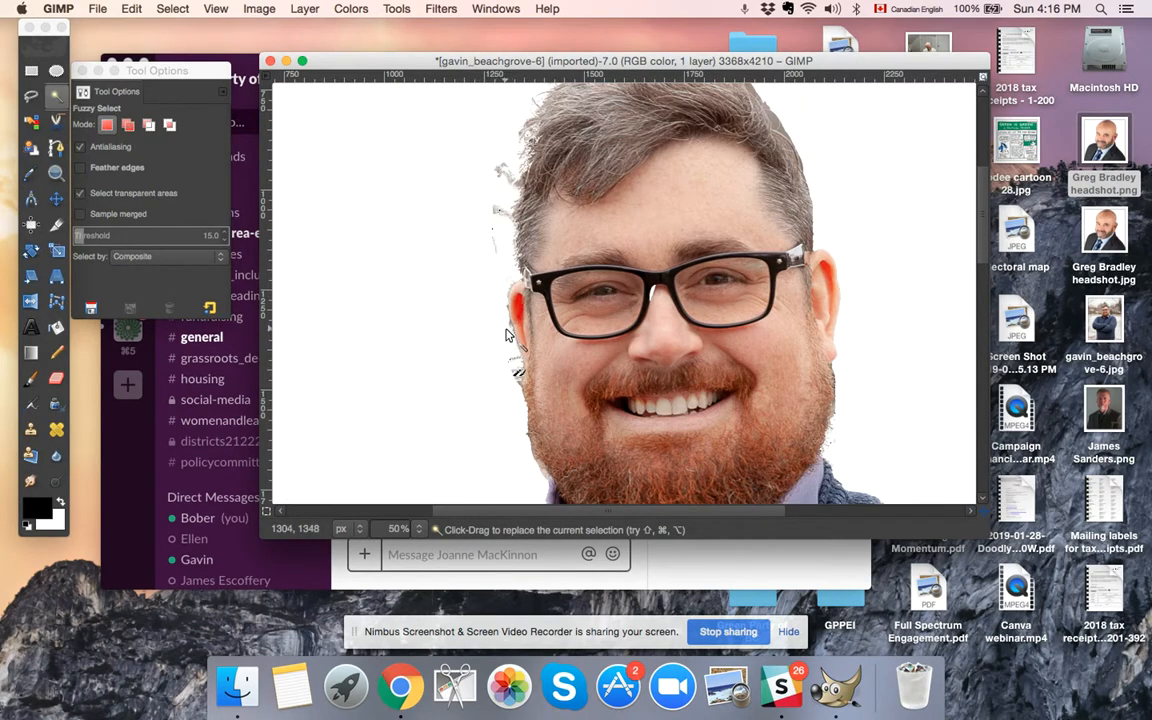
Deselect the remnant below the ear, and select the empty background beside the face and beard with Fuzzy Select.
{"action": "key", "text": "shift"}
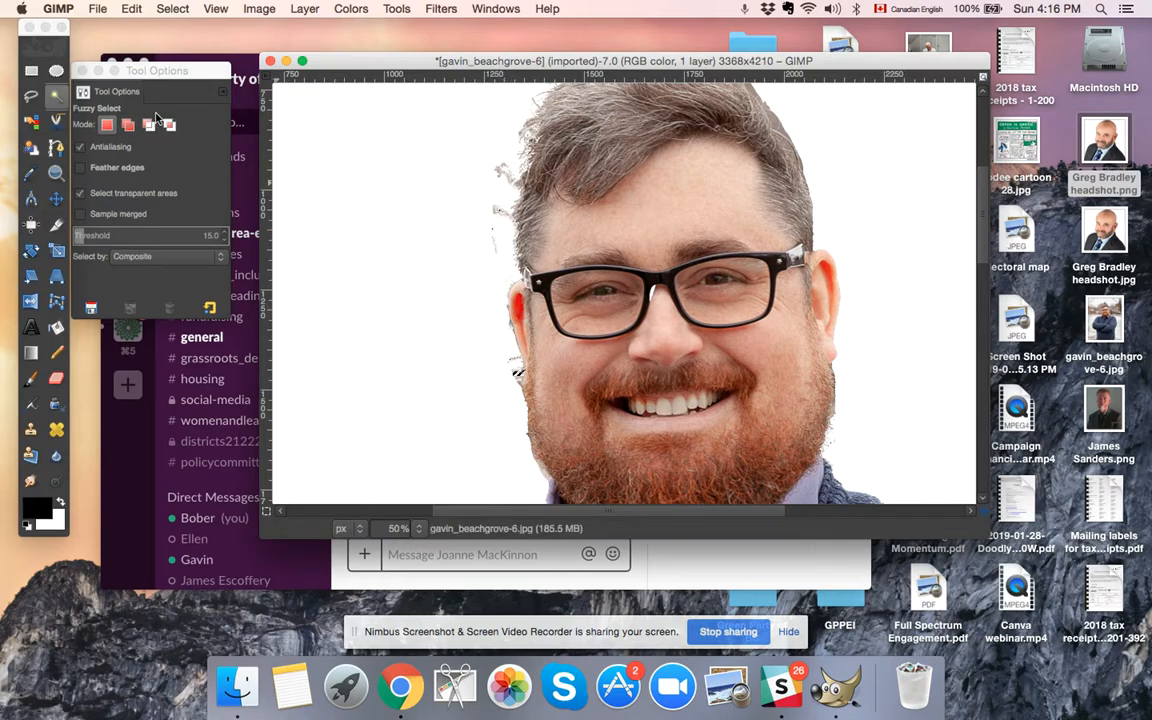
{"action": "left_click", "coordinate": [166, 8]}
{"action": "left_click", "coordinate": [183, 44]}
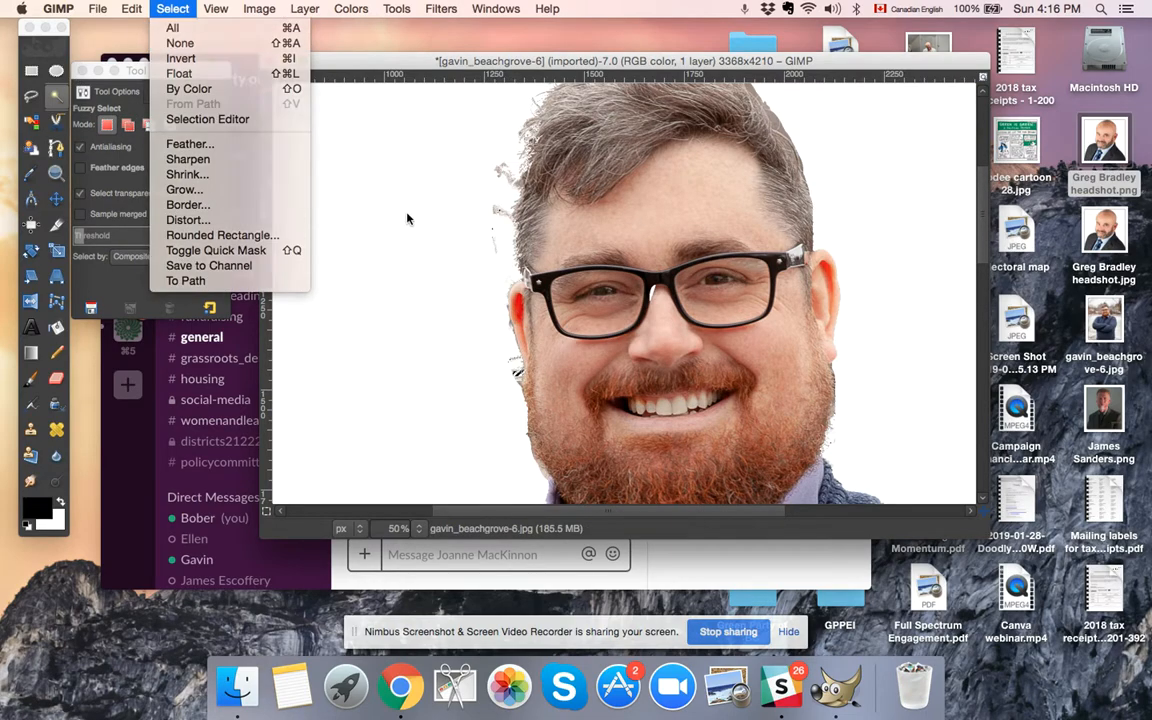
{"action": "scroll", "coordinate": [603, 273], "scroll_direction": "up", "scroll_amount": 3}
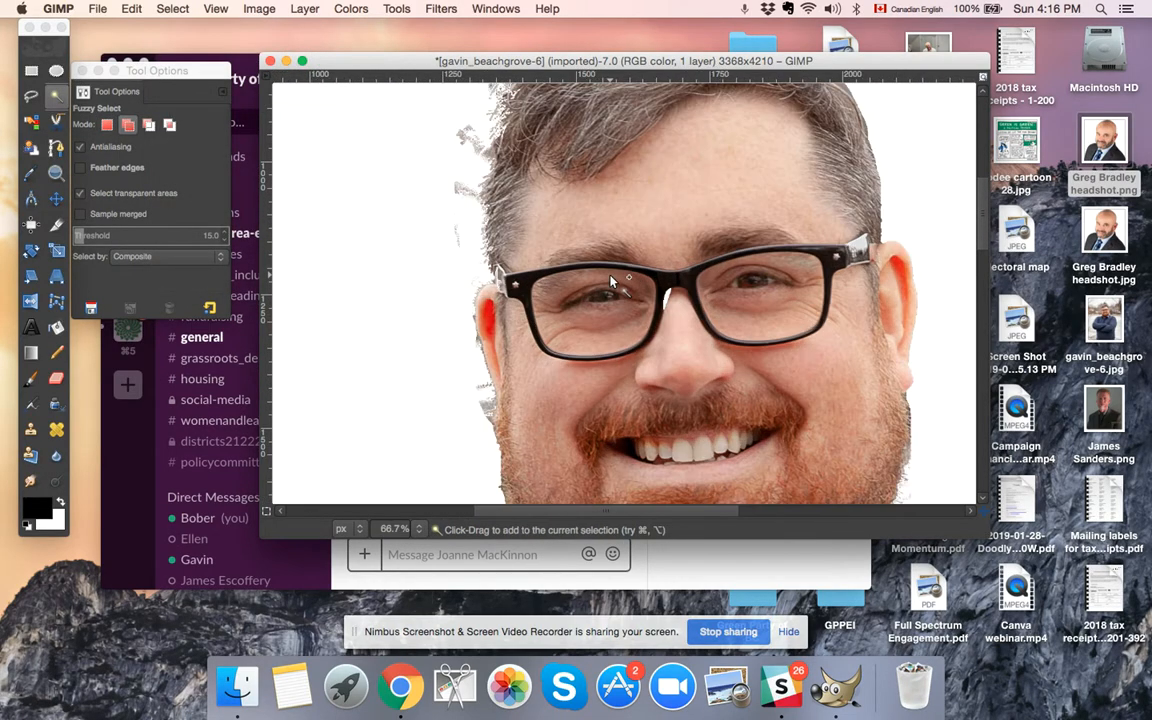
{"action": "scroll", "coordinate": [473, 357], "scroll_direction": "down", "scroll_amount": 10}
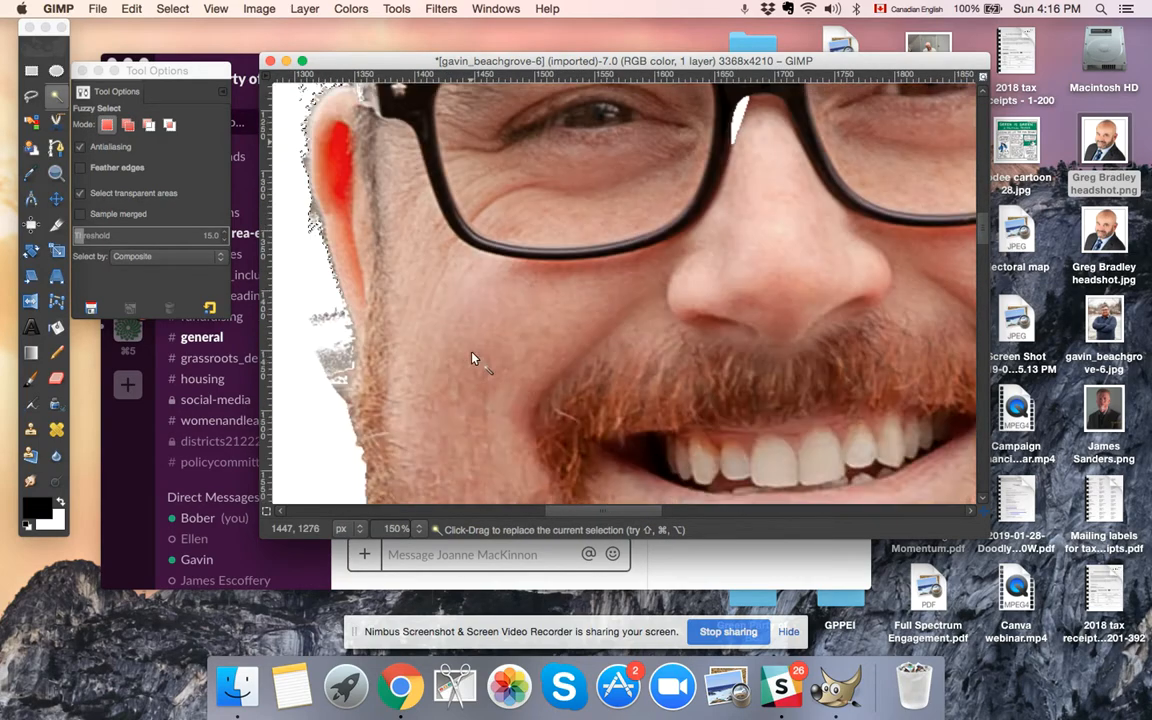
{"action": "scroll", "coordinate": [473, 357], "scroll_direction": "left", "scroll_amount": 5}
{"action": "scroll", "coordinate": [473, 357], "scroll_direction": "down", "scroll_amount": 2}
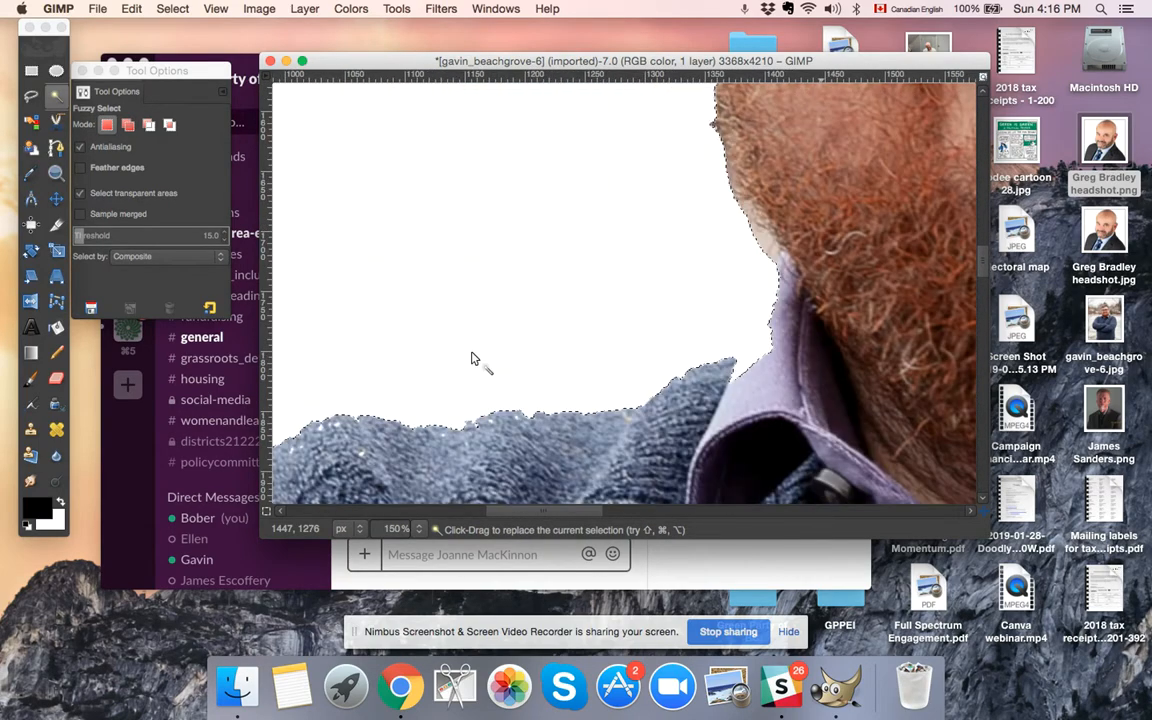
{"action": "scroll", "coordinate": [485, 328], "scroll_direction": "down", "scroll_amount": 2}
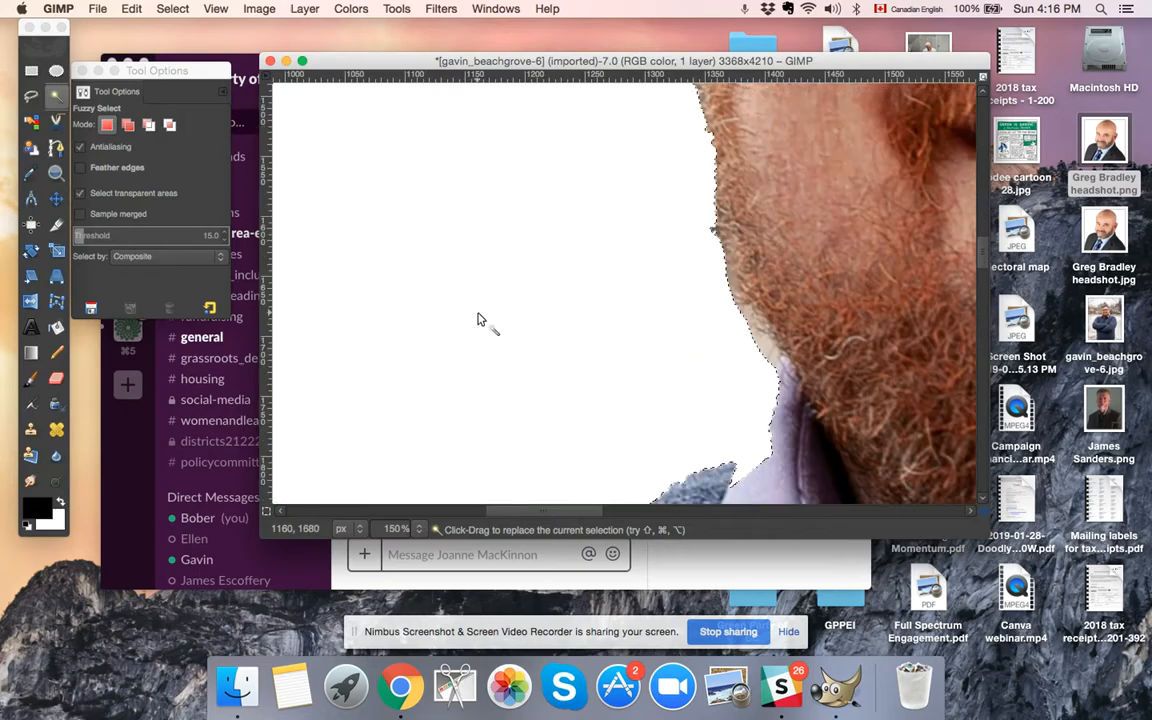
{"action": "left_click", "coordinate": [478, 318]}
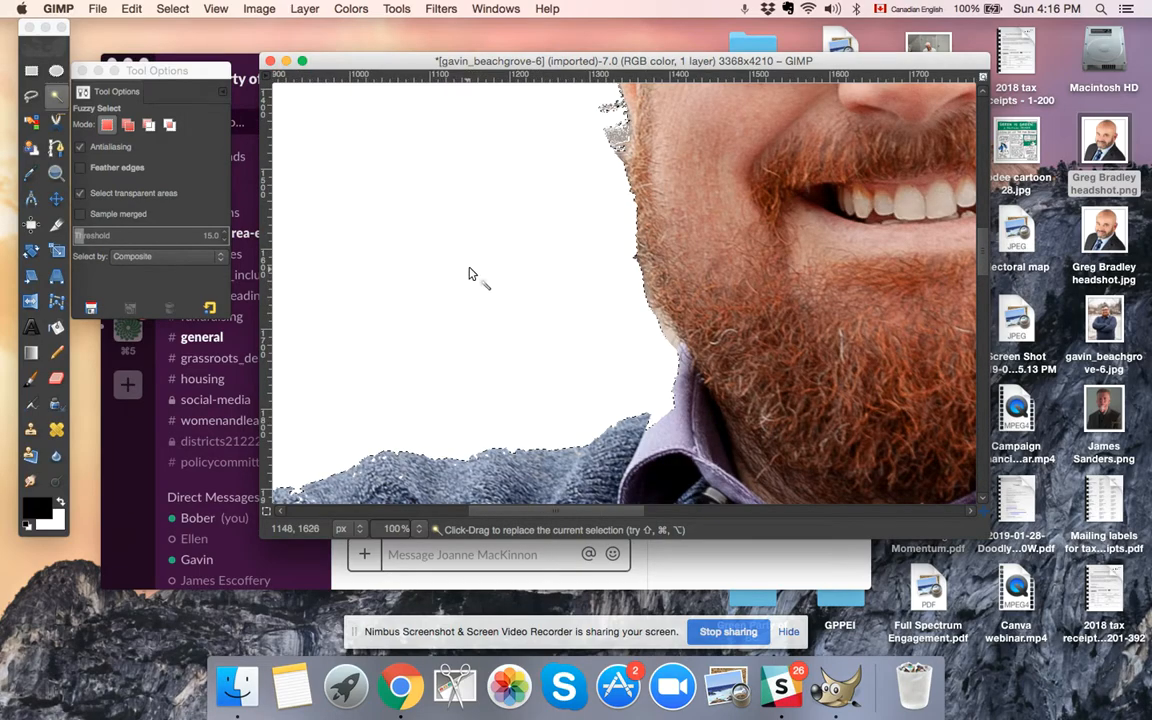
Select the pale fringe at the jaw with Select by Color, and erase along the cheek's outer edge with the size 20 Eraser.
{"action": "left_click", "coordinate": [33, 123]}
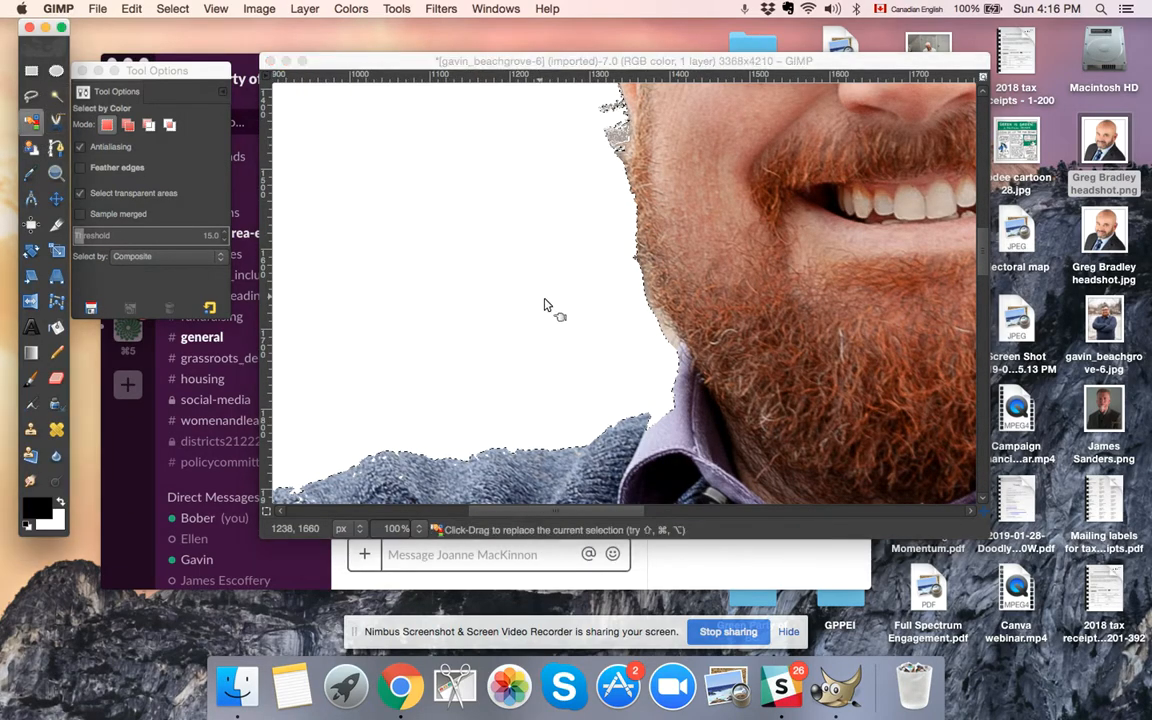
{"action": "left_click", "coordinate": [671, 342]}
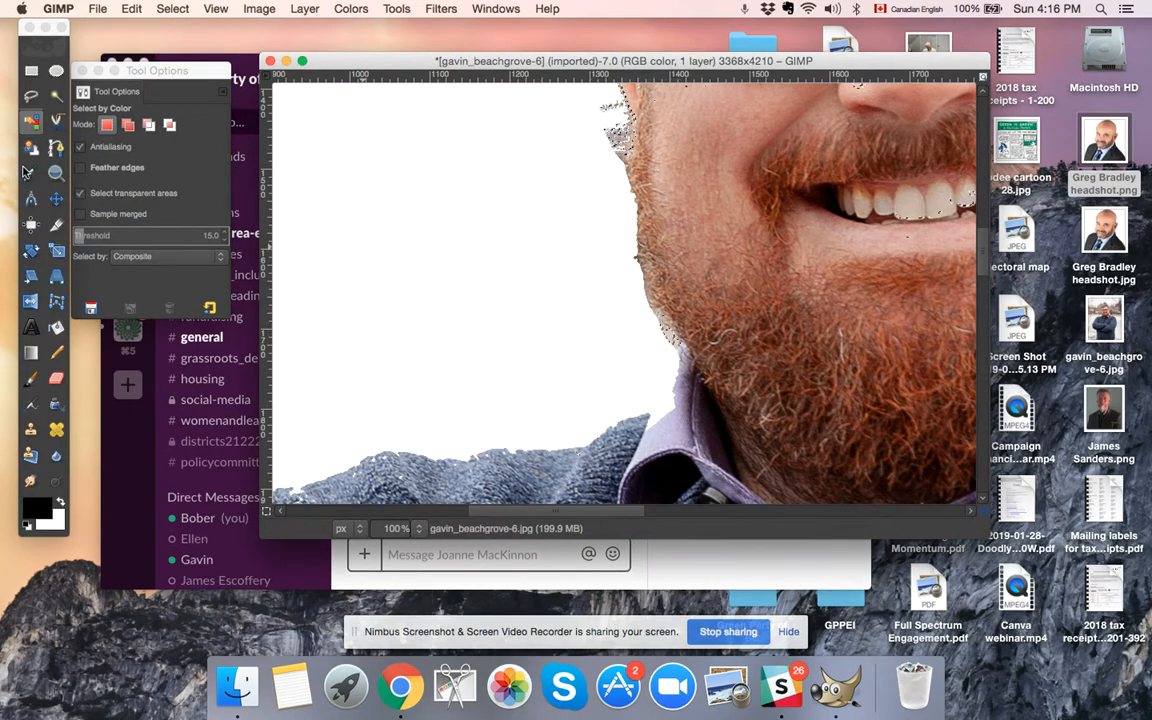
{"action": "left_click", "coordinate": [56, 378]}
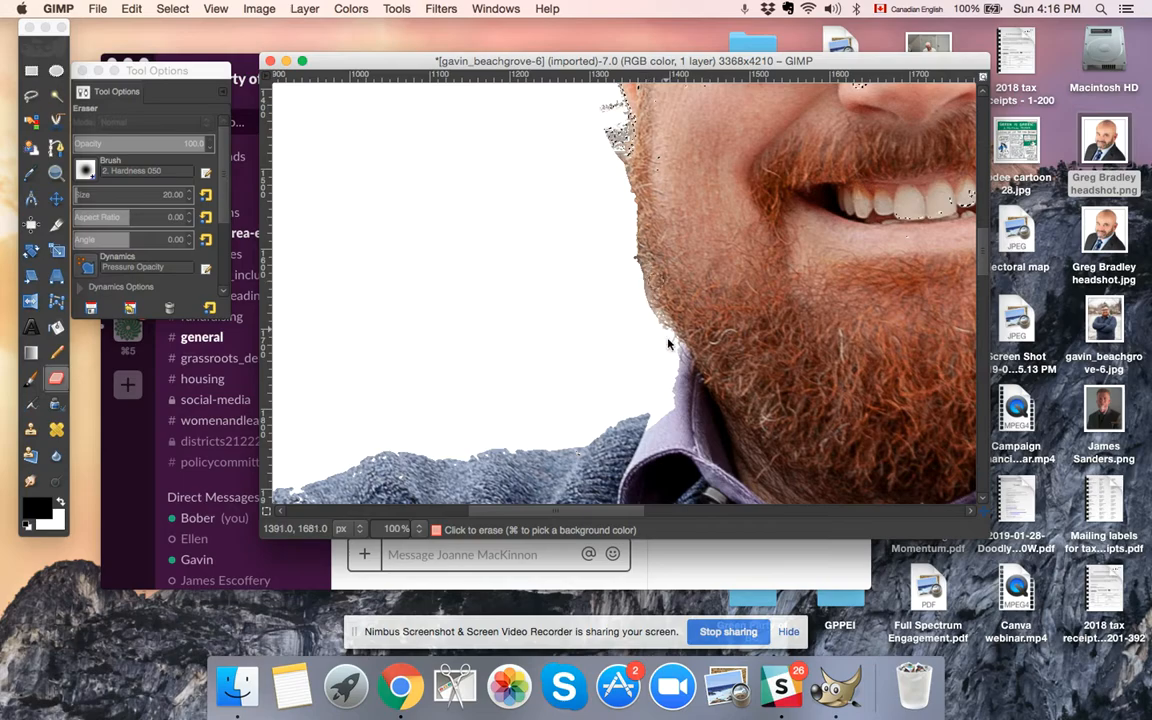
{"action": "left_click_drag", "start_coordinate": [638, 247], "coordinate": [619, 140]}
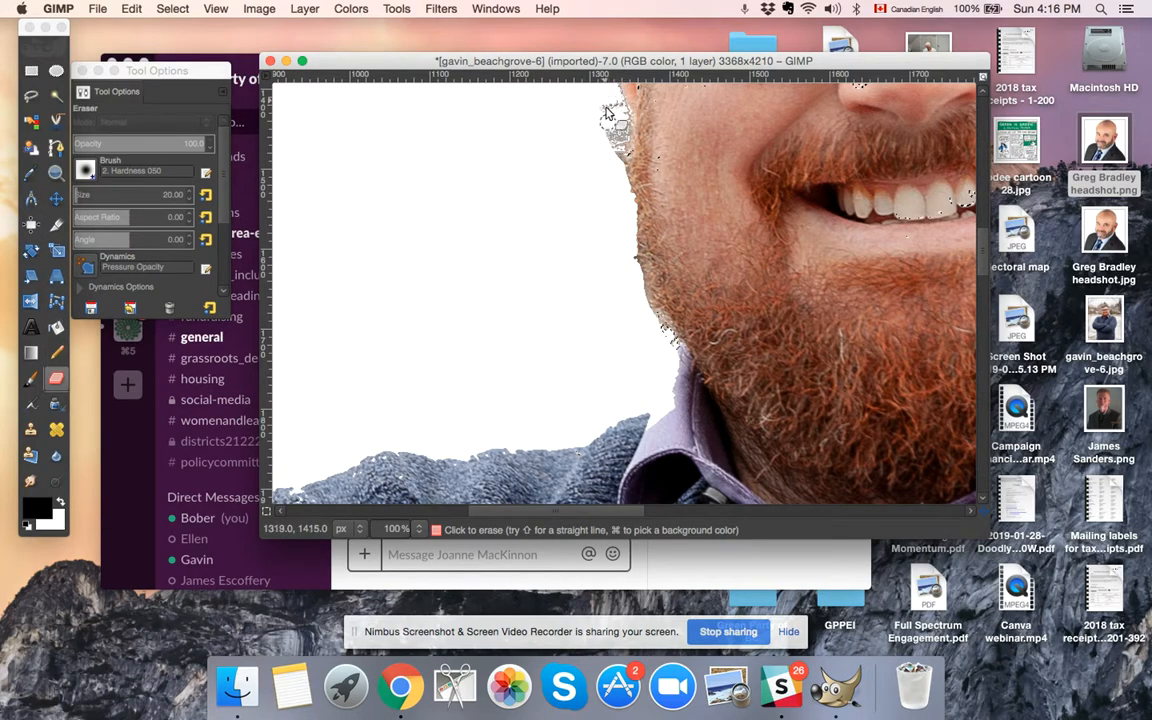
{"action": "scroll", "coordinate": [617, 118], "scroll_direction": "up", "scroll_amount": 5}
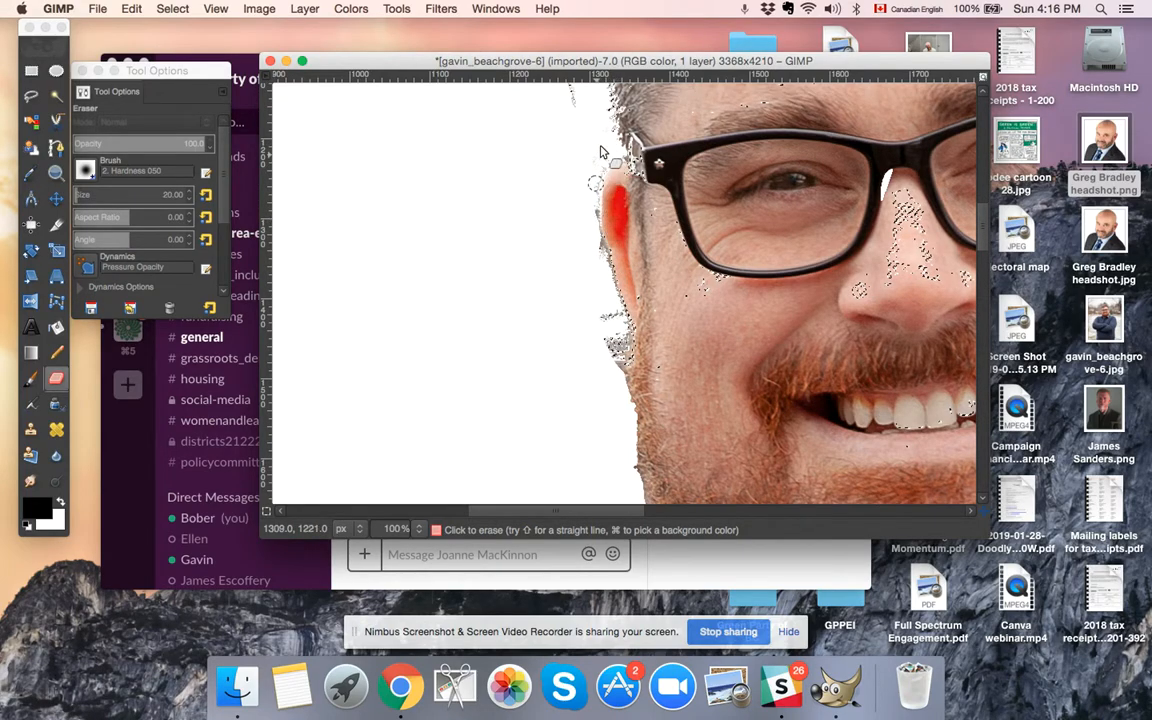
Outline the leftover fringe beside the ear on the image's left side with Free Select, and clear it.
{"action": "left_click", "coordinate": [32, 98]}
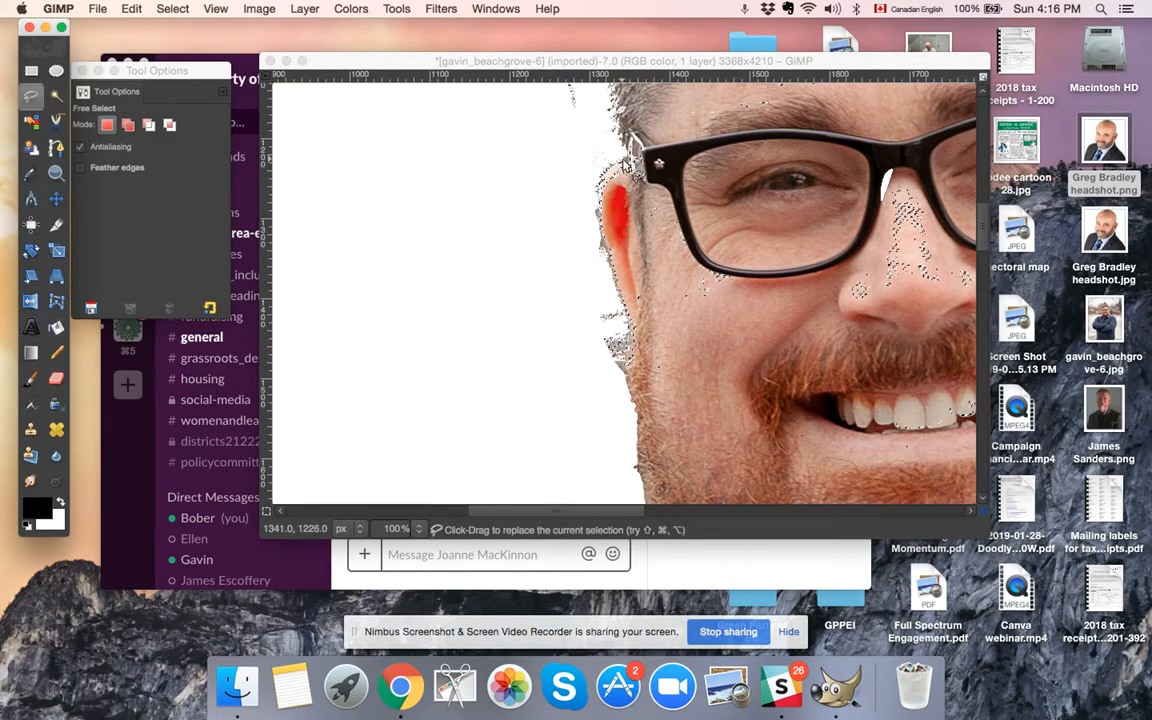
{"action": "left_click", "coordinate": [618, 136]}
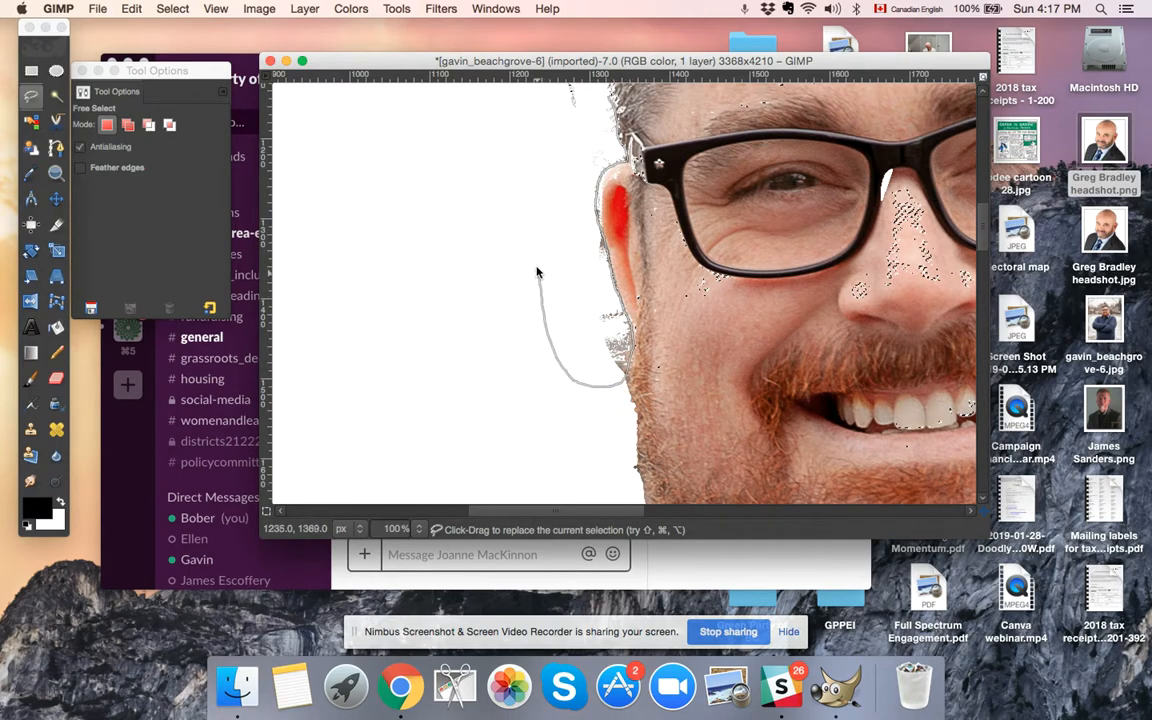
{"action": "mouse_move", "coordinate": [561, 104]}
{"action": "left_mouse_down"}
{"action": "mouse_move", "coordinate": [602, 96]}
{"action": "mouse_move", "coordinate": [617, 115]}
{"action": "left_mouse_up"}
{"action": "left_click", "coordinate": [125, 9]}
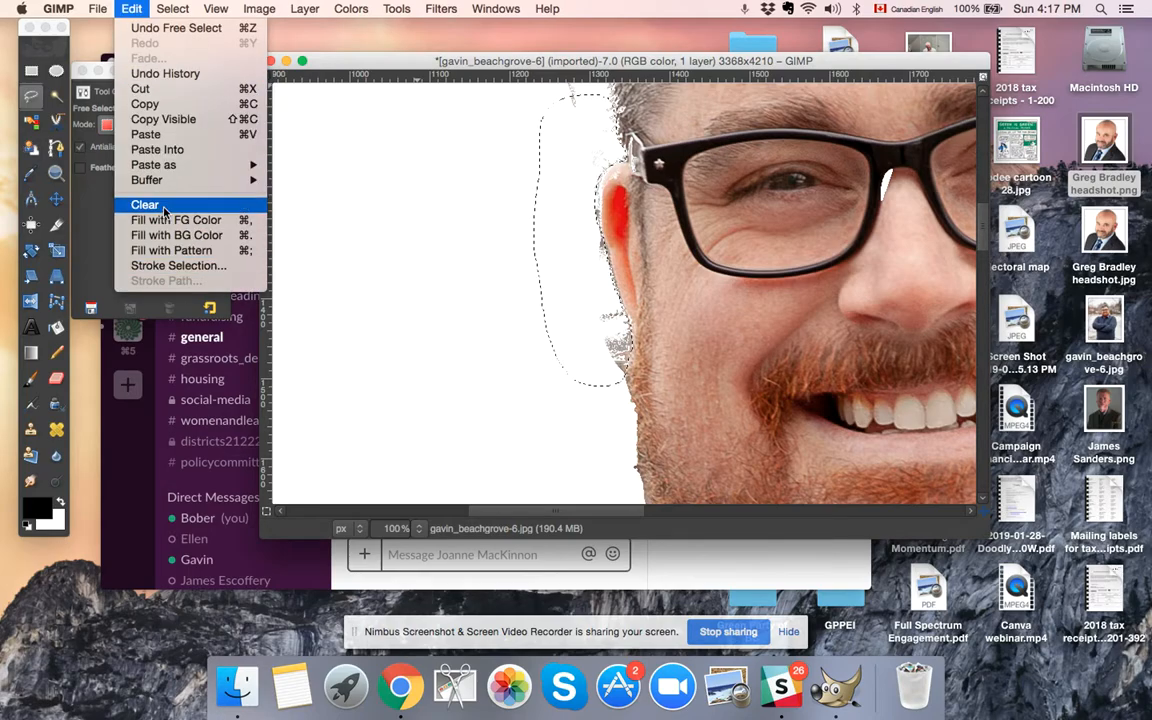
{"action": "left_click", "coordinate": [165, 206]}
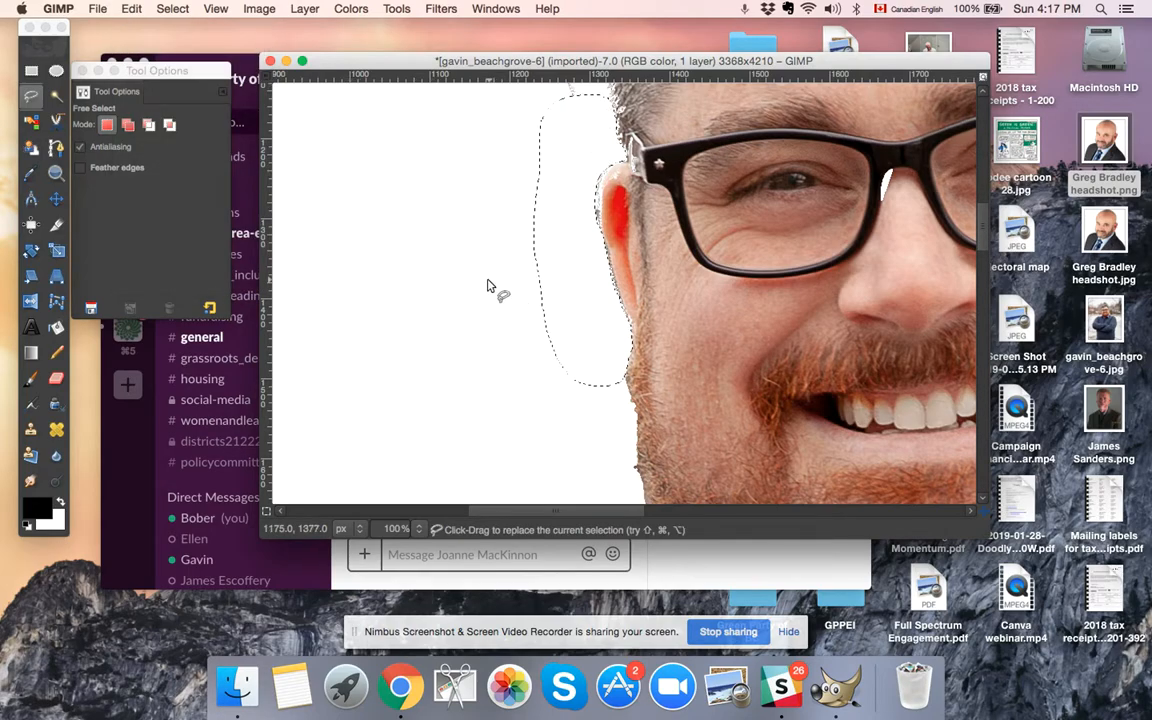
Outline the leftover specks beside the hair and temple on the image's left side with Free Select, and clear them.
{"action": "scroll", "coordinate": [483, 375], "scroll_direction": "down", "scroll_amount": 3}
{"action": "scroll", "coordinate": [538, 388], "scroll_direction": "down", "scroll_amount": 5}
{"action": "scroll", "coordinate": [538, 388], "scroll_direction": "up", "scroll_amount": 10}
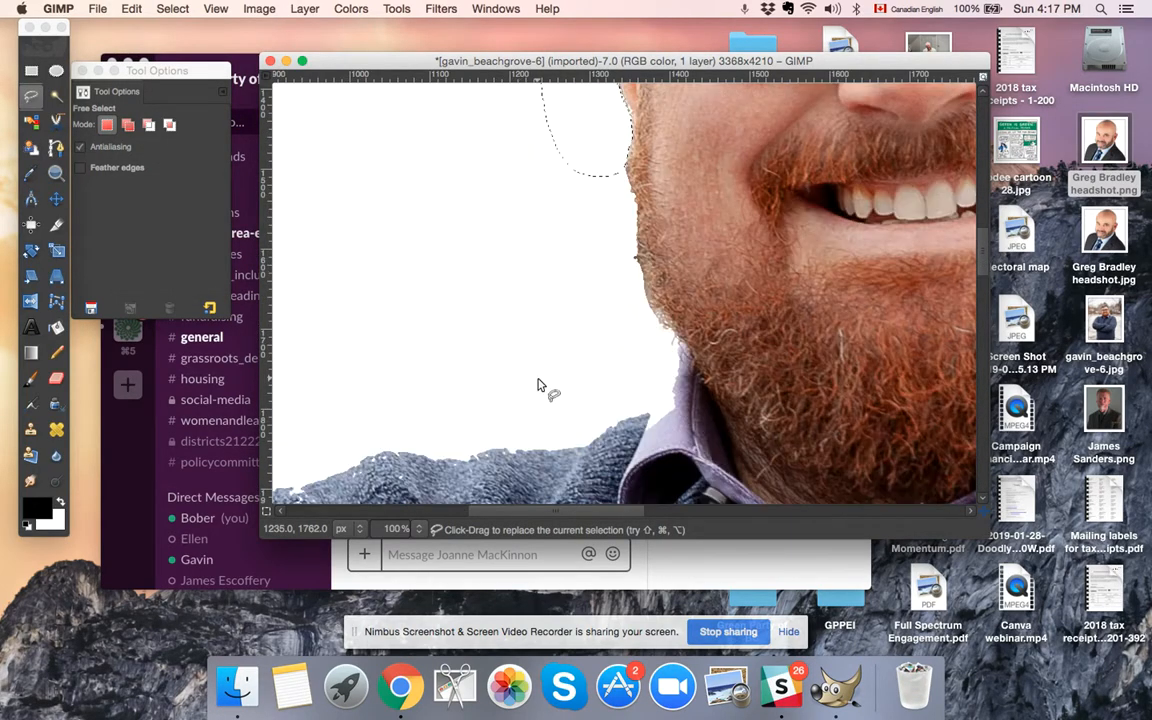
{"action": "scroll", "coordinate": [538, 388], "scroll_direction": "up", "scroll_amount": 4}
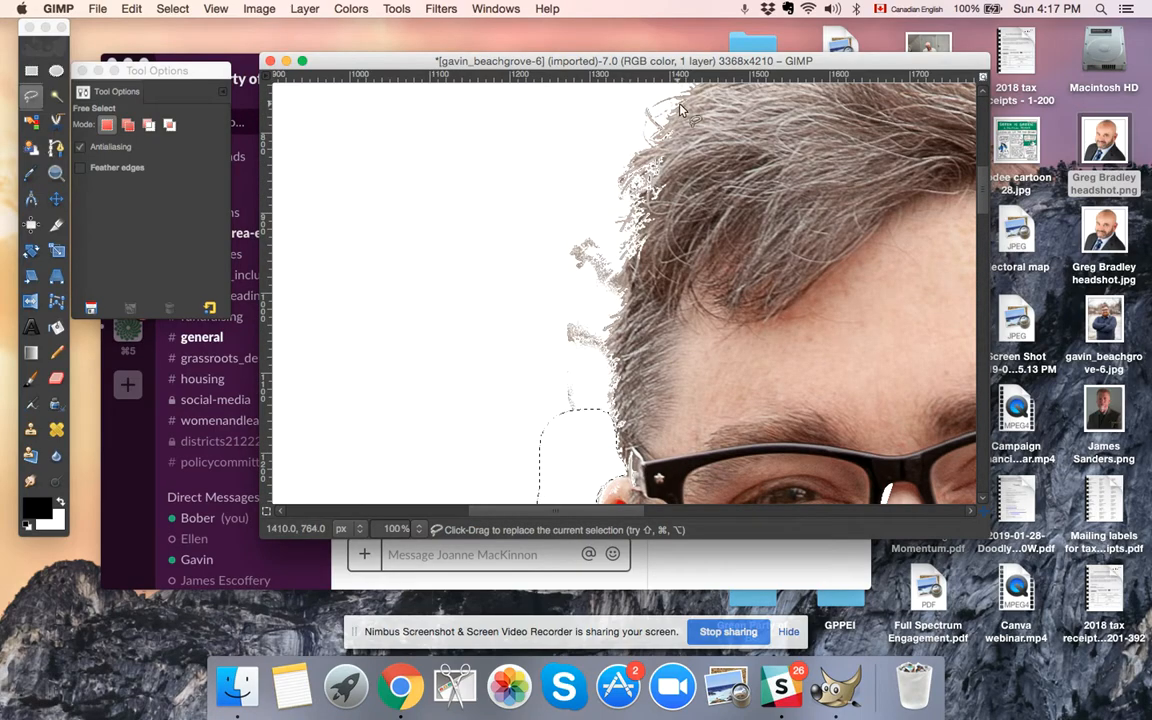
{"action": "left_click", "coordinate": [32, 95]}
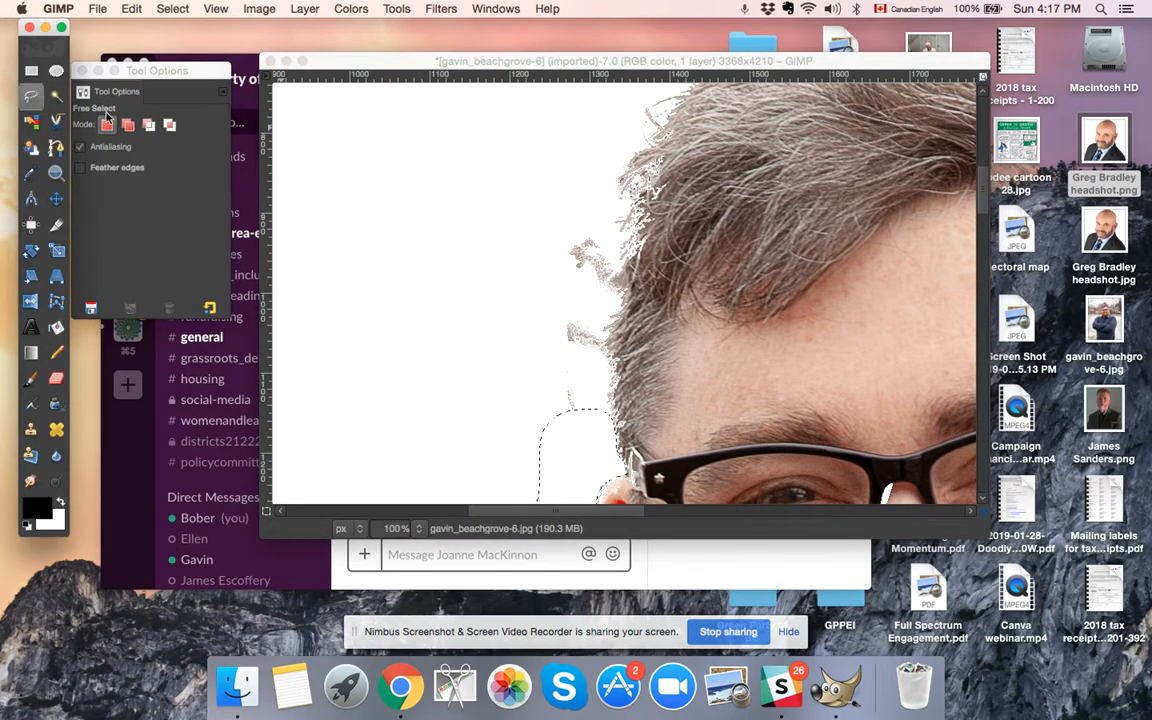
{"action": "left_click", "coordinate": [597, 430]}
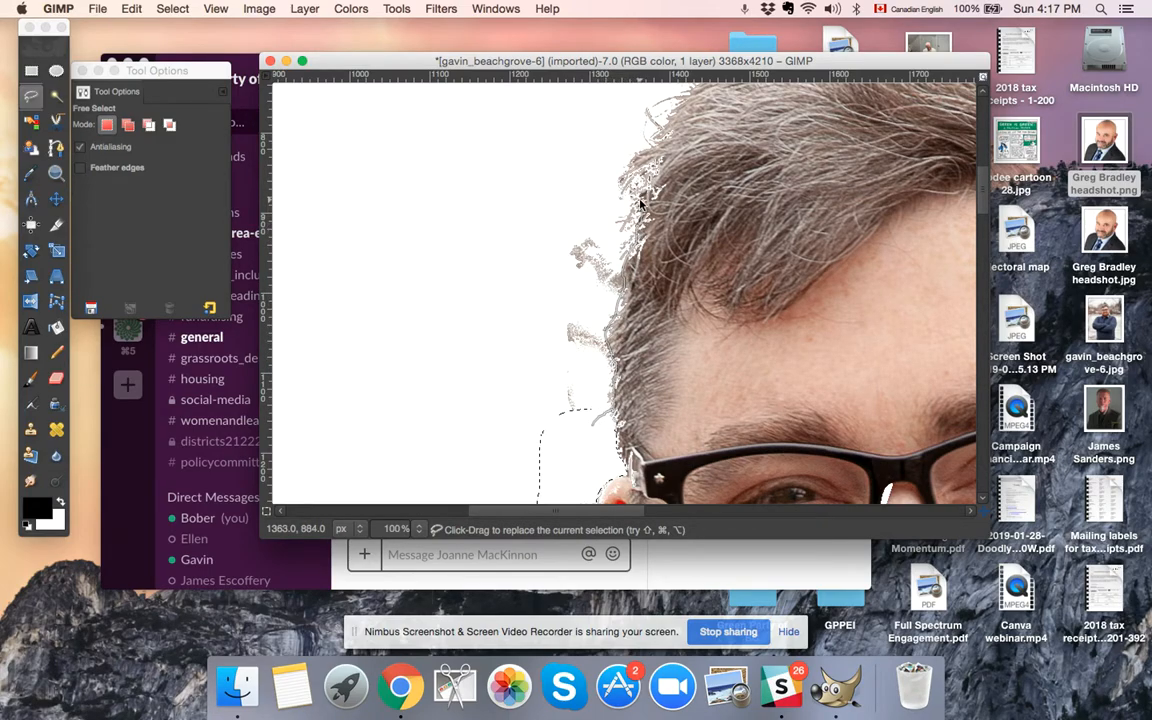
{"action": "mouse_move", "coordinate": [654, 137]}
{"action": "left_mouse_down"}
{"action": "mouse_move", "coordinate": [663, 95]}
{"action": "mouse_move", "coordinate": [618, 96]}
{"action": "left_mouse_up"}
{"action": "mouse_move", "coordinate": [503, 234]}
{"action": "left_mouse_down"}
{"action": "mouse_move", "coordinate": [488, 305]}
{"action": "mouse_move", "coordinate": [537, 393]}
{"action": "left_mouse_up"}
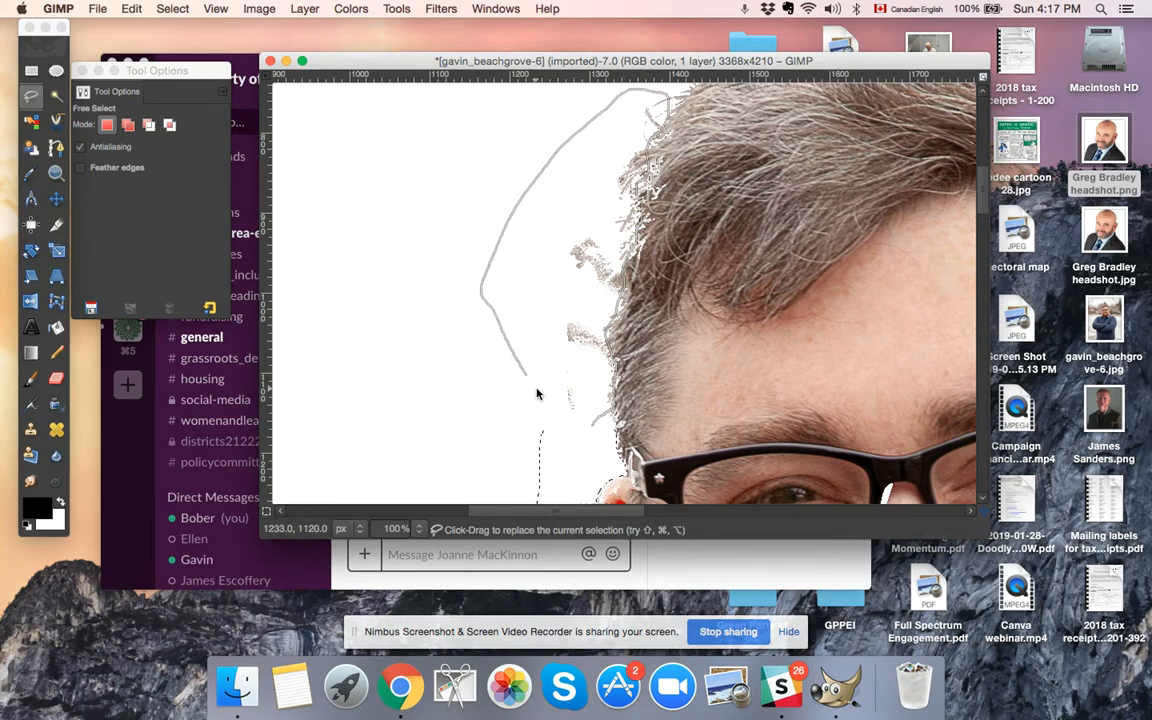
{"action": "key", "text": "Return"}
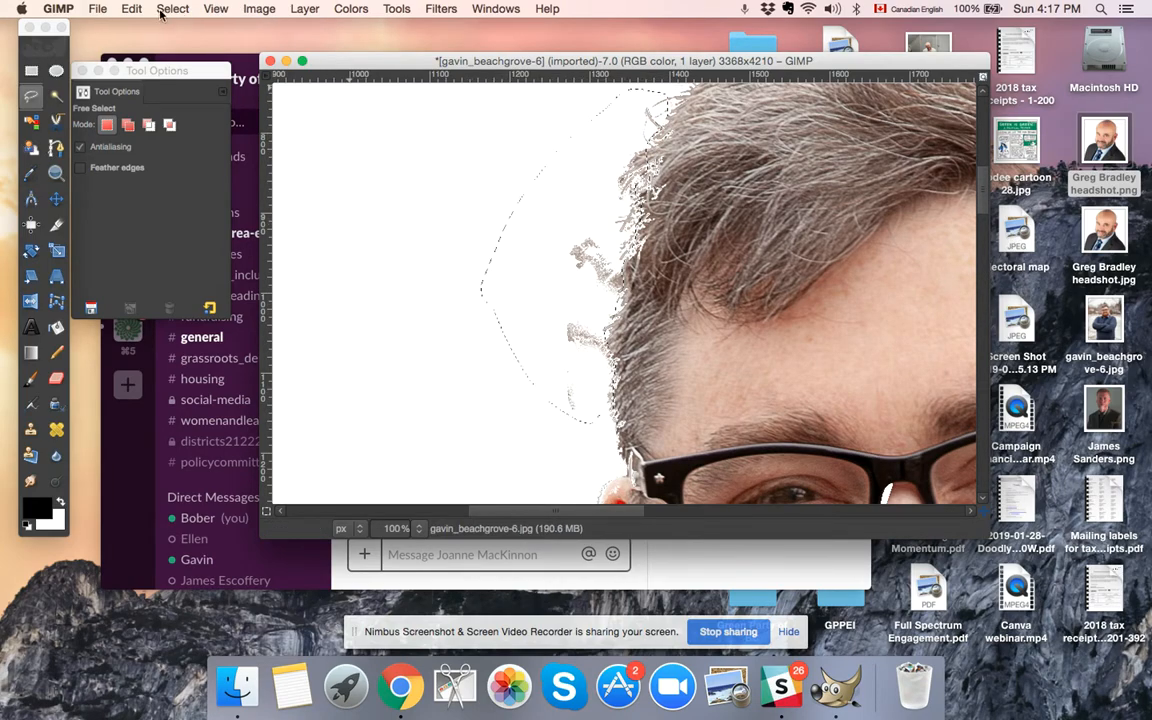
{"action": "left_click", "coordinate": [131, 8]}
{"action": "left_click", "coordinate": [145, 204]}
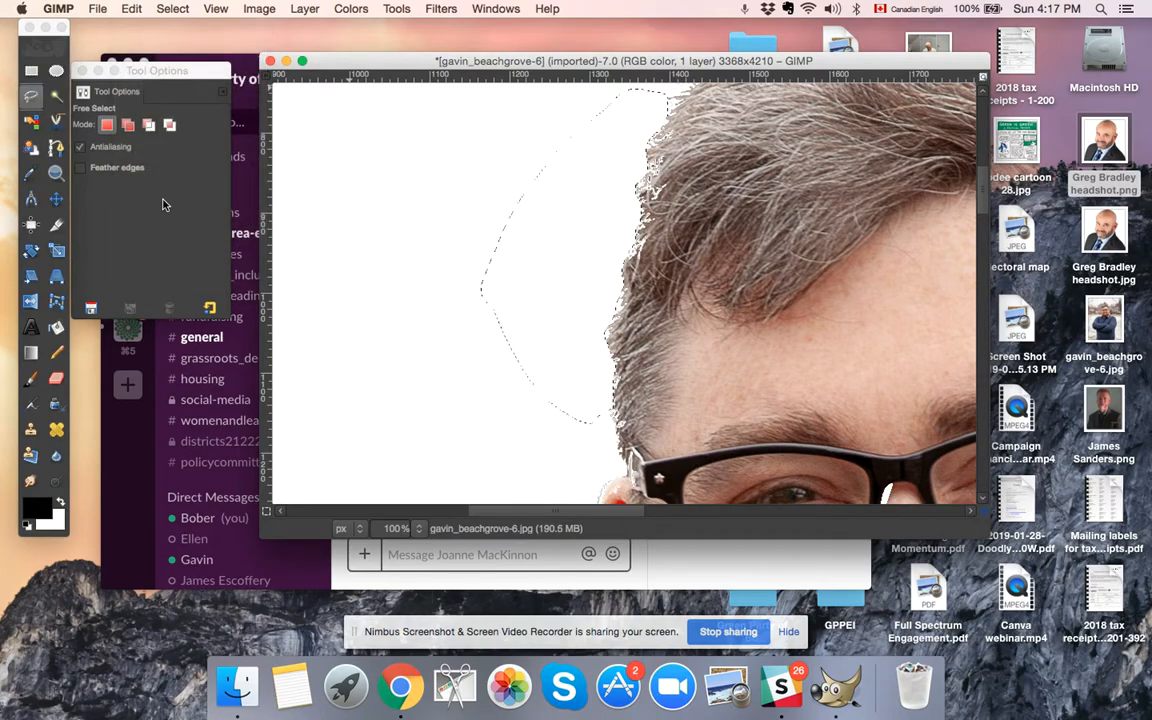
Outline the remaining smudges outside the upper hairline on the image's left side with Free Select, and clear them.
{"action": "key", "text": "minus"}
{"action": "key", "text": "minus"}
{"action": "key", "text": "minus"}
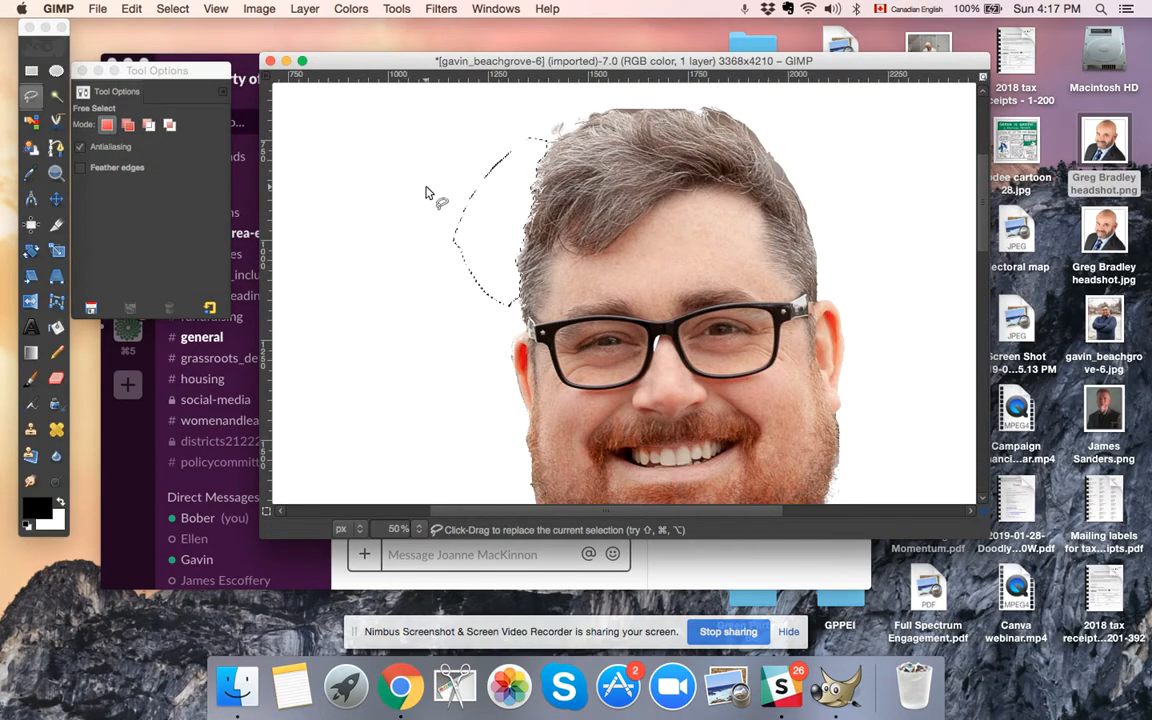
{"action": "mouse_move", "coordinate": [487, 263]}
{"action": "left_mouse_down"}
{"action": "mouse_move", "coordinate": [458, 172]}
{"action": "mouse_move", "coordinate": [511, 151]}
{"action": "left_mouse_up"}
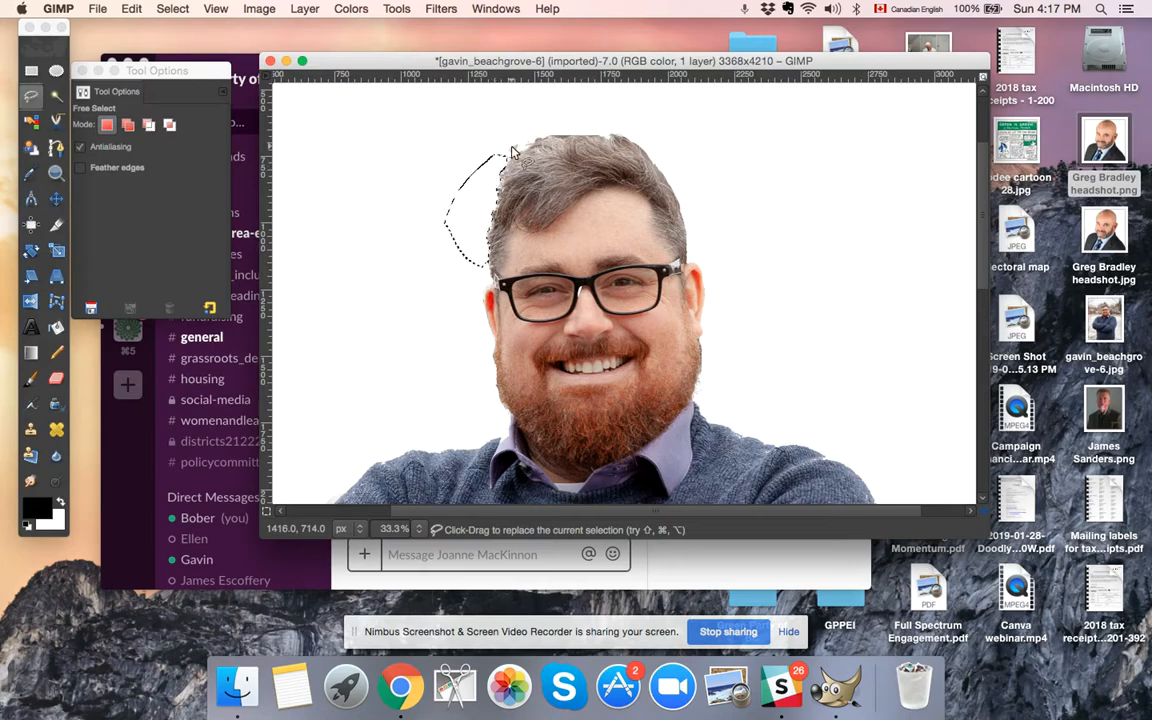
{"action": "key", "text": "plus"}
{"action": "key", "text": "plus"}
{"action": "key", "text": "plus"}
{"action": "key", "text": "plus"}
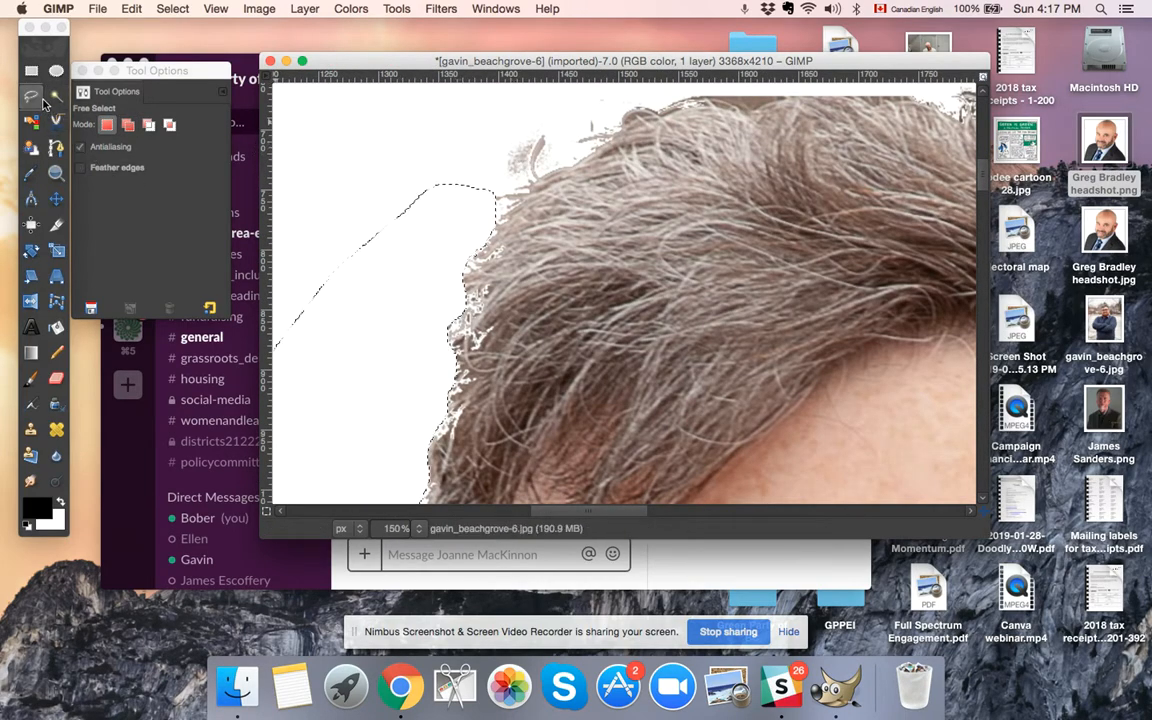
{"action": "left_click", "coordinate": [88, 108]}
{"action": "left_click_drag", "start_coordinate": [480, 215], "coordinate": [596, 140]}
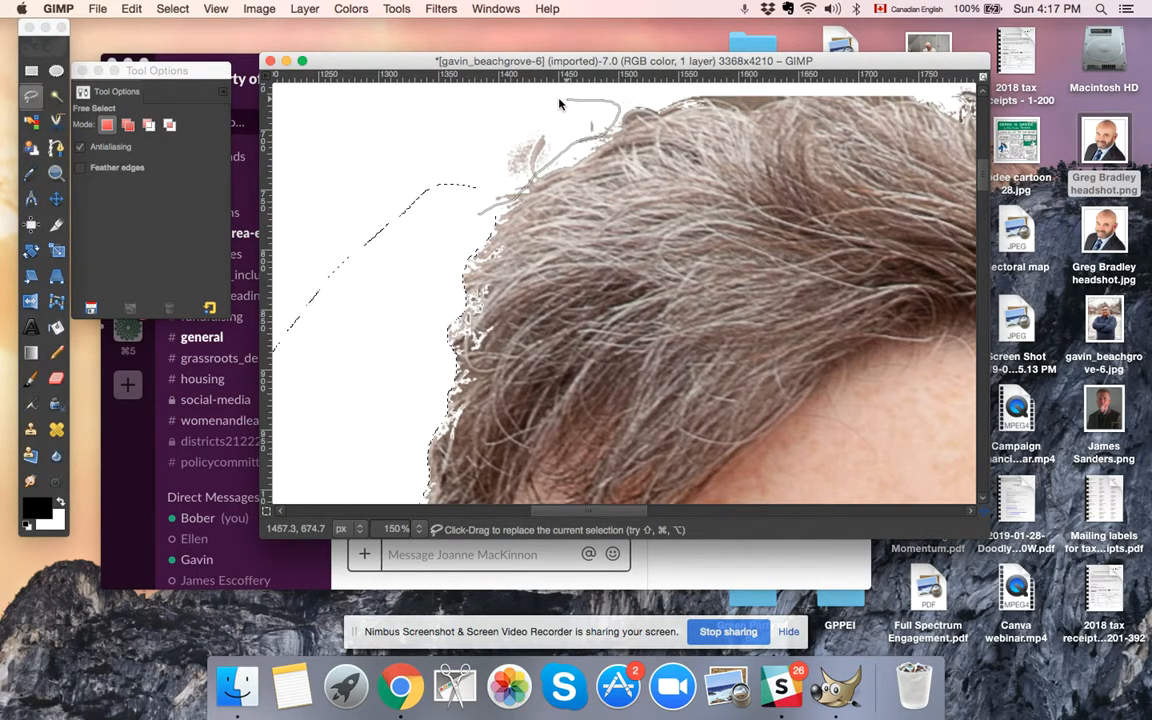
{"action": "mouse_move", "coordinate": [408, 152]}
{"action": "left_mouse_down"}
{"action": "mouse_move", "coordinate": [373, 290]}
{"action": "mouse_move", "coordinate": [418, 295]}
{"action": "mouse_move", "coordinate": [451, 281]}
{"action": "mouse_move", "coordinate": [497, 200]}
{"action": "left_mouse_up"}
{"action": "key", "text": "Return"}
{"action": "left_click", "coordinate": [132, 8]}
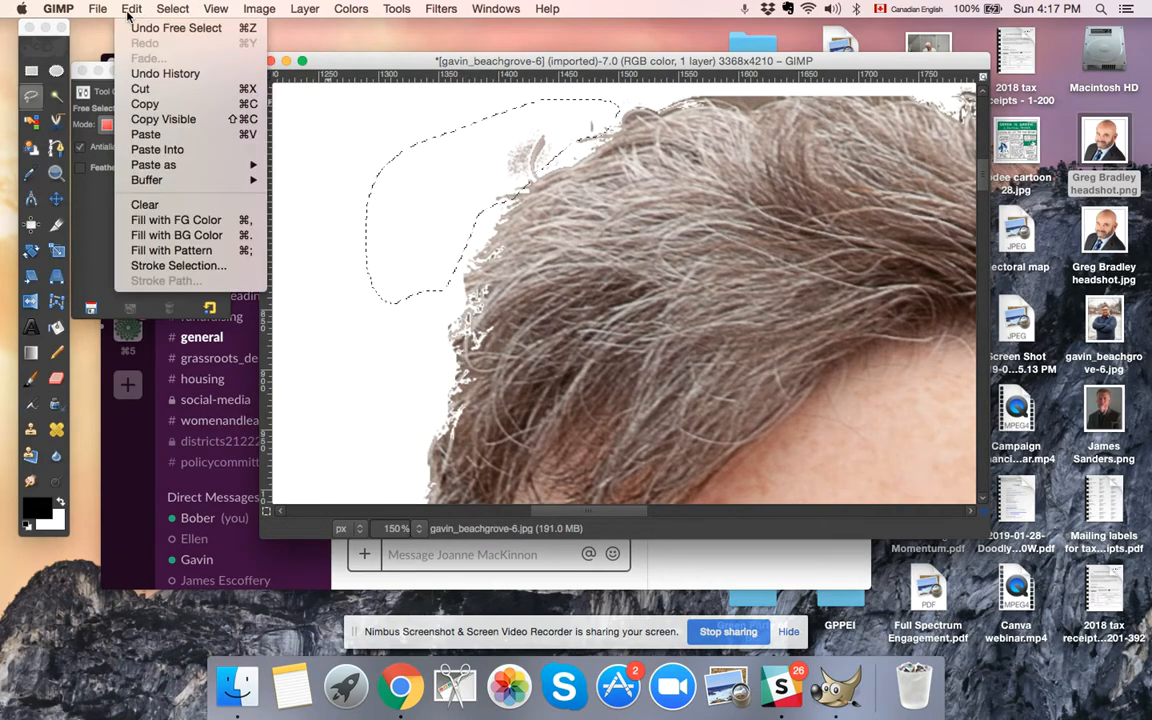
{"action": "left_click", "coordinate": [145, 205]}
Outline the fringe along the top of the hair and down its right side with Free Select, and clear it.
{"action": "key", "text": "minus"}
{"action": "key", "text": "minus"}
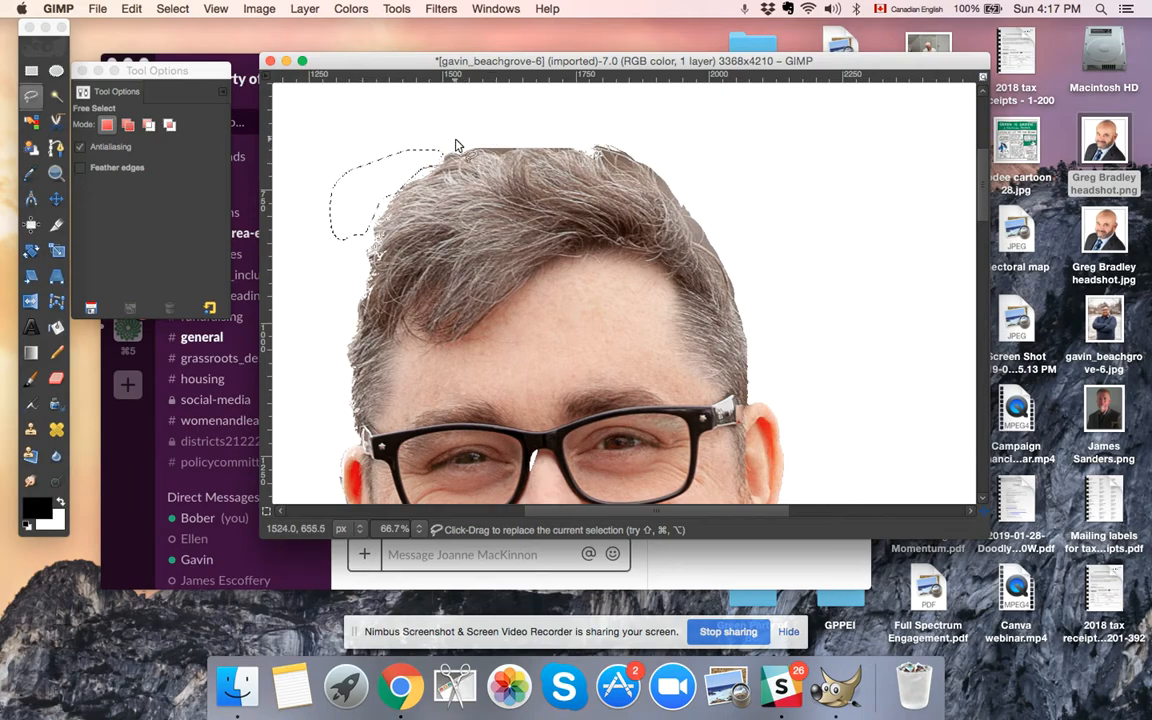
{"action": "left_click", "coordinate": [32, 98]}
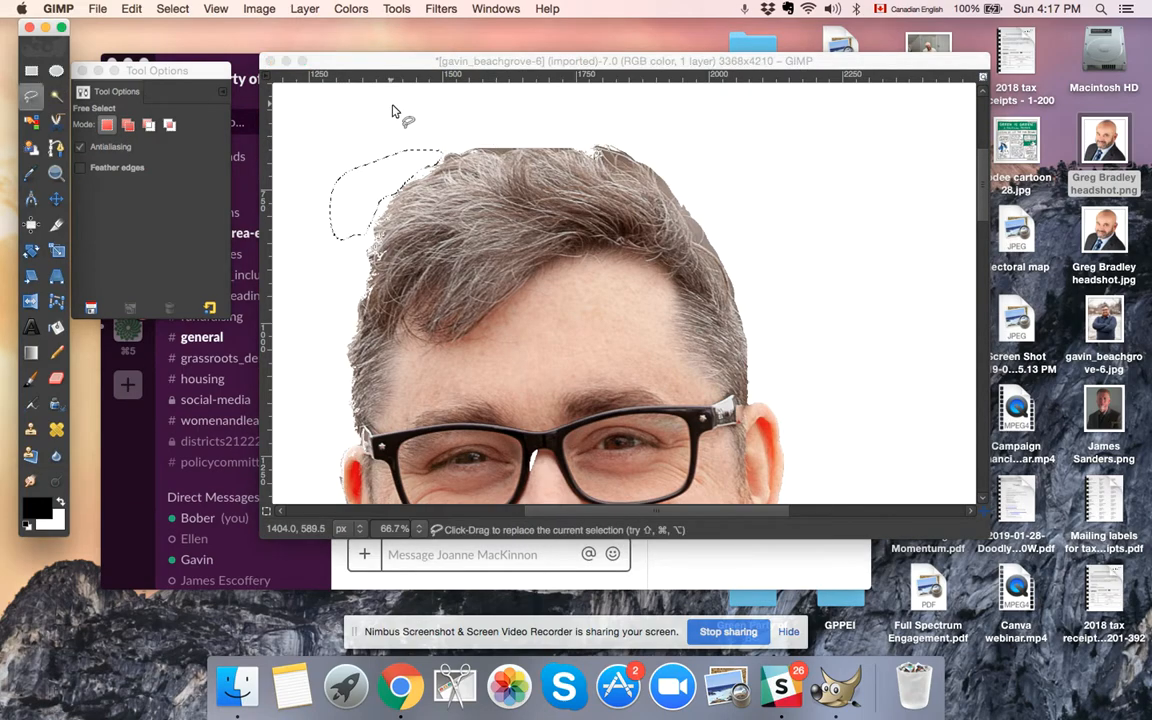
{"action": "left_click", "coordinate": [446, 158]}
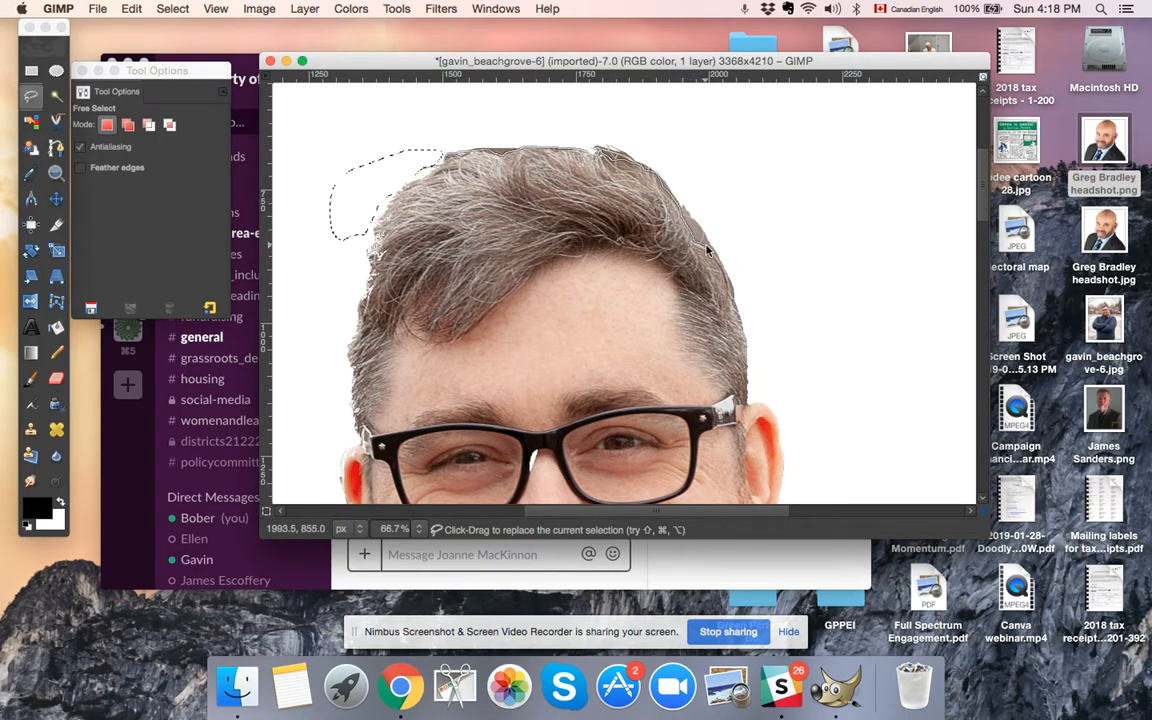
{"action": "mouse_move", "coordinate": [741, 266]}
{"action": "left_mouse_down"}
{"action": "mouse_move", "coordinate": [727, 127]}
{"action": "mouse_move", "coordinate": [576, 94]}
{"action": "mouse_move", "coordinate": [496, 98]}
{"action": "left_mouse_up"}
{"action": "left_click_drag", "start_coordinate": [432, 133], "coordinate": [446, 156]}
{"action": "left_click", "coordinate": [131, 8]}
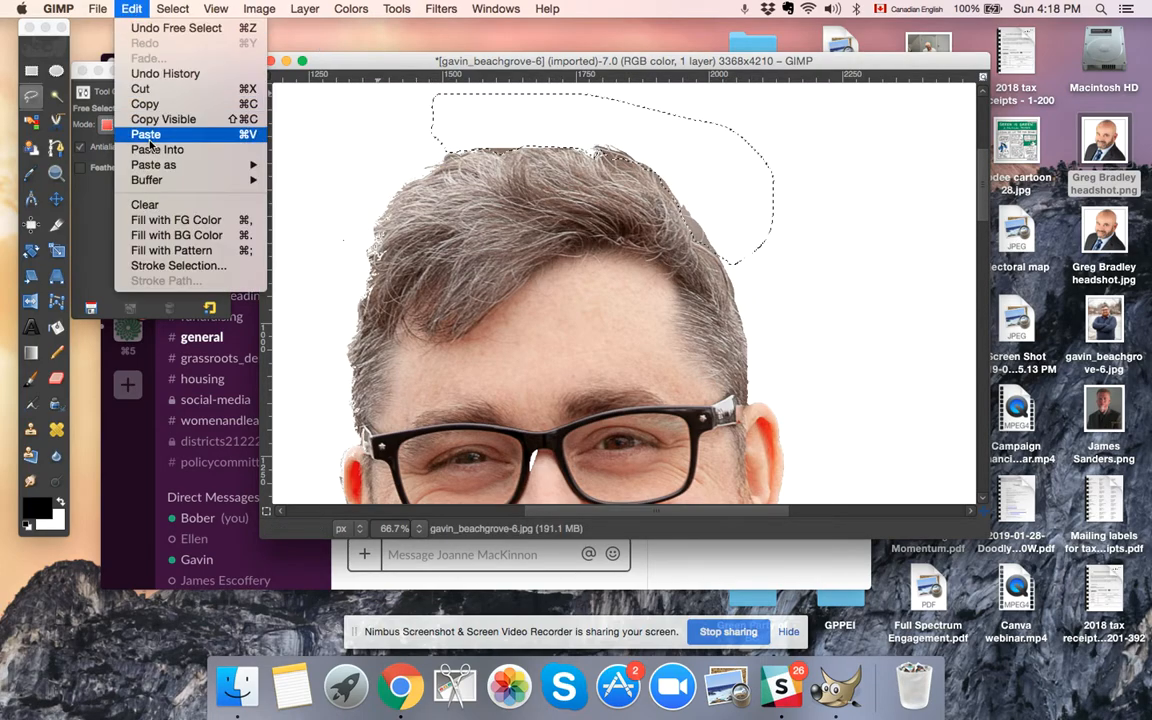
{"action": "left_click", "coordinate": [150, 204]}
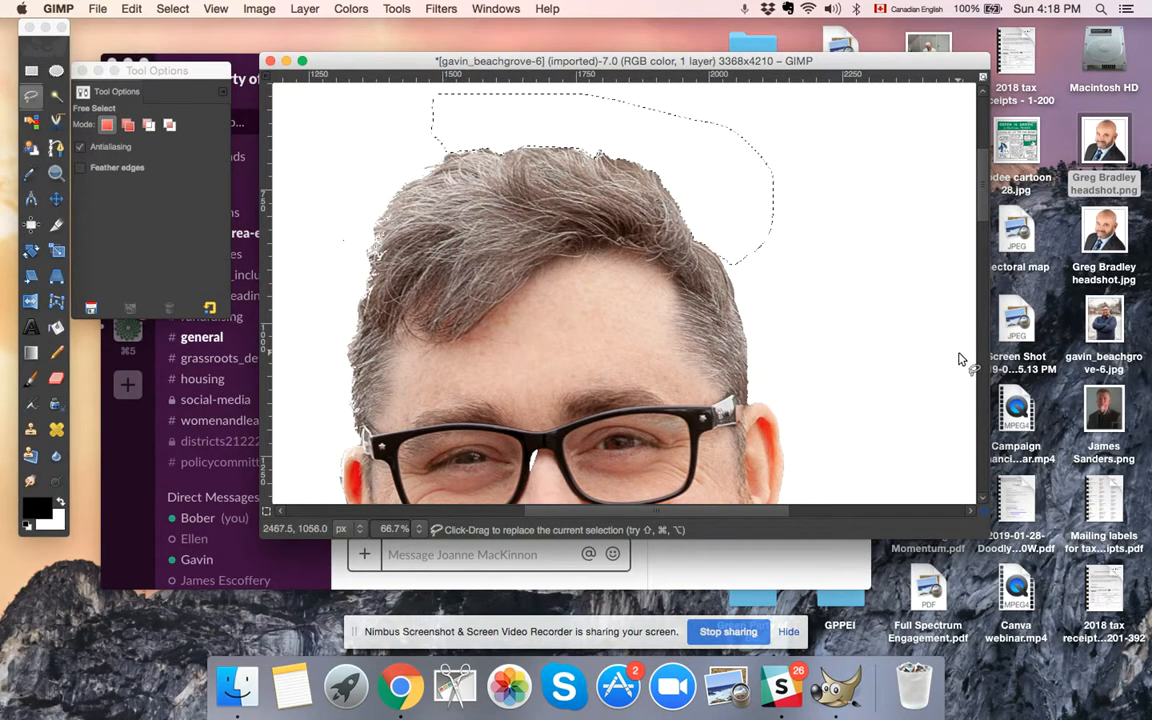
Try erasing the jaw fringe on the image's right side using Select by Color and the size 20 Eraser, and undo the stroke.
{"action": "scroll", "coordinate": [835, 318], "scroll_direction": "down", "scroll_amount": 3}
{"action": "scroll", "coordinate": [835, 318], "scroll_direction": "down", "scroll_amount": 6}
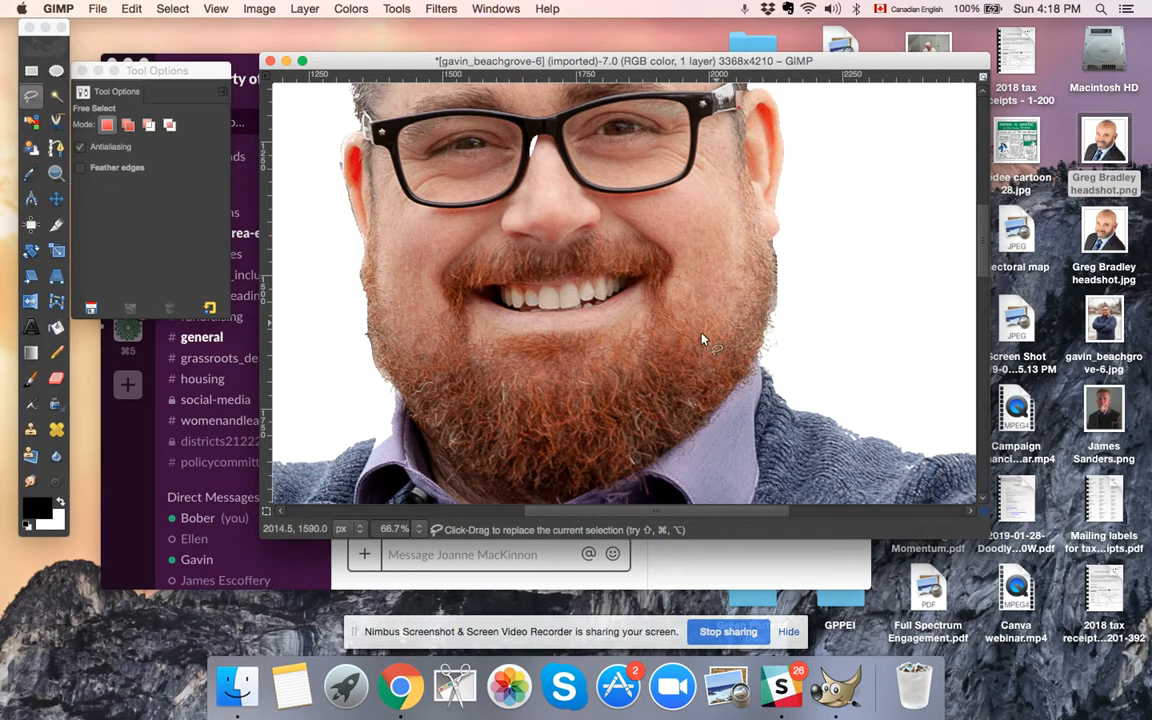
{"action": "left_click", "coordinate": [56, 96]}
{"action": "left_click", "coordinate": [33, 122]}
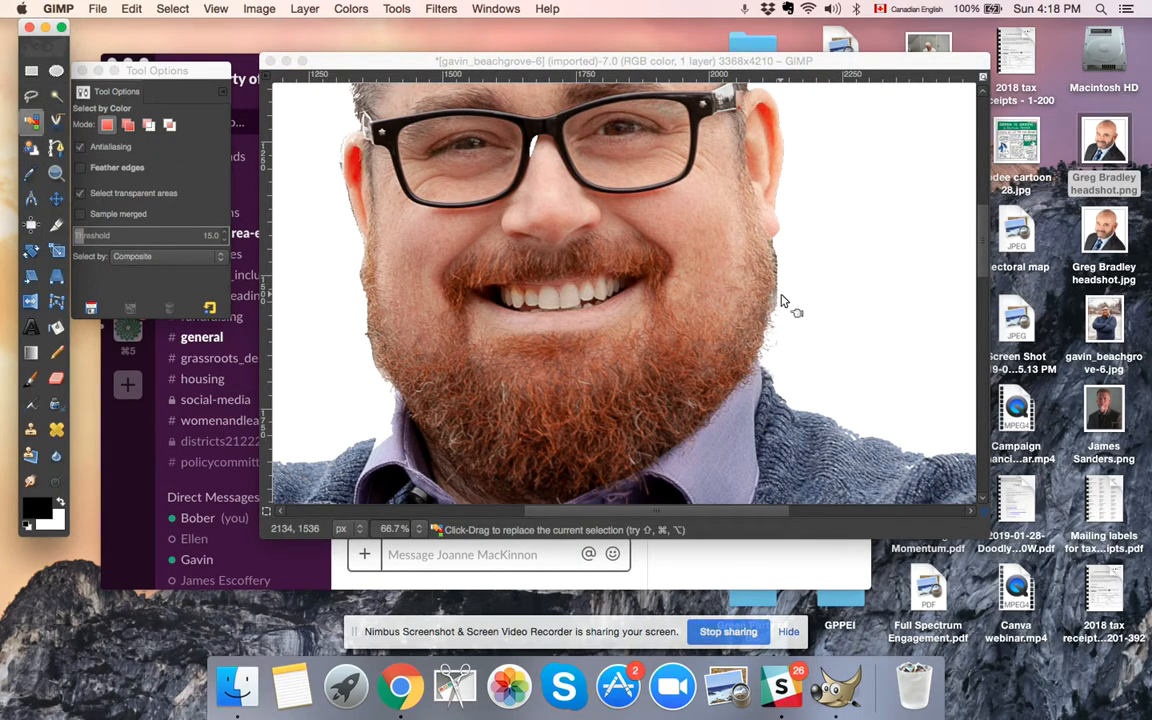
{"action": "scroll", "coordinate": [783, 300], "scroll_direction": "up", "scroll_amount": 3}
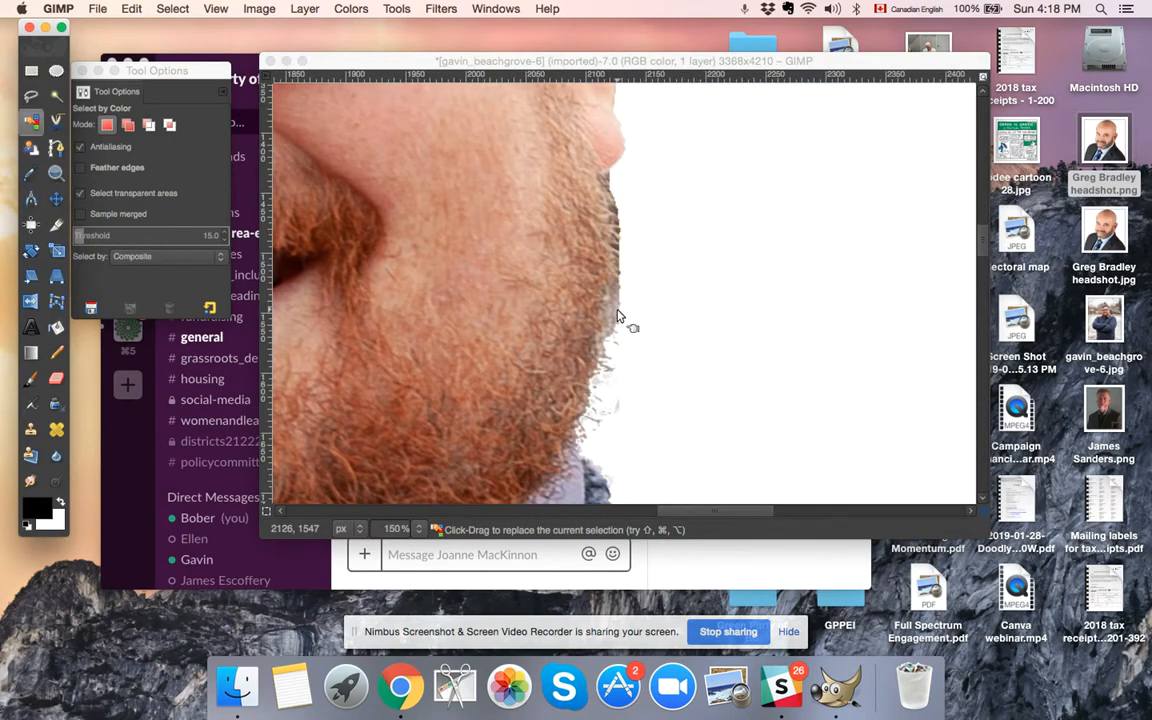
{"action": "left_click", "coordinate": [624, 312]}
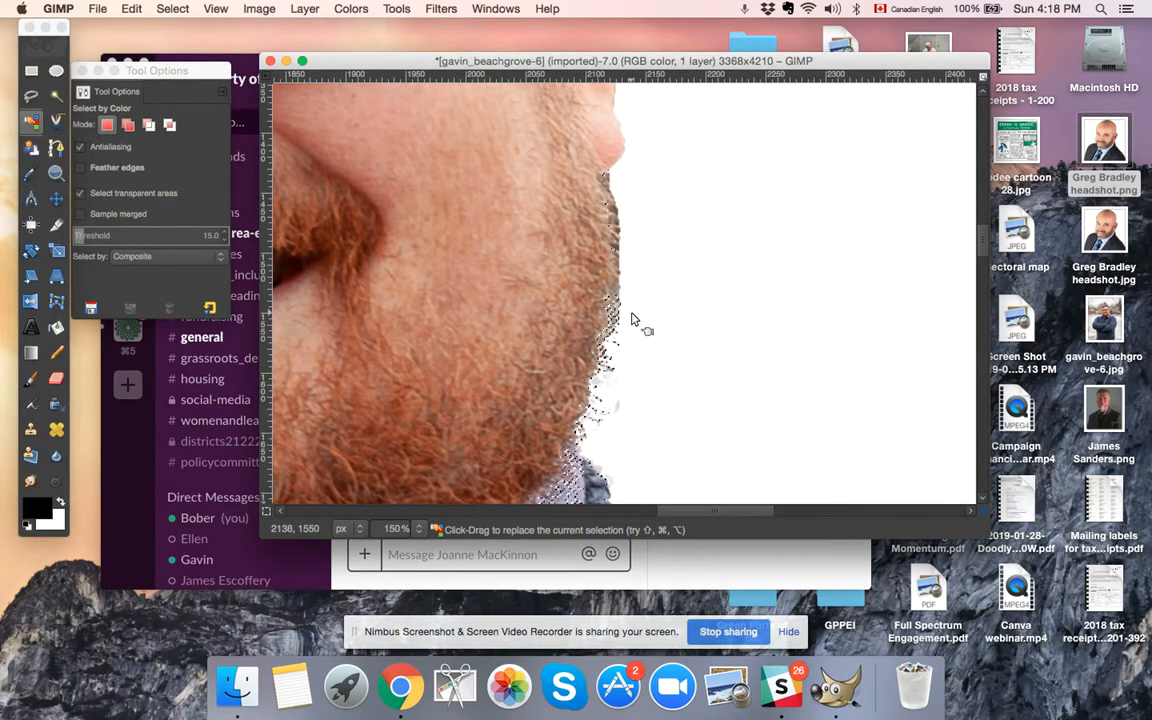
{"action": "left_click", "coordinate": [61, 383]}
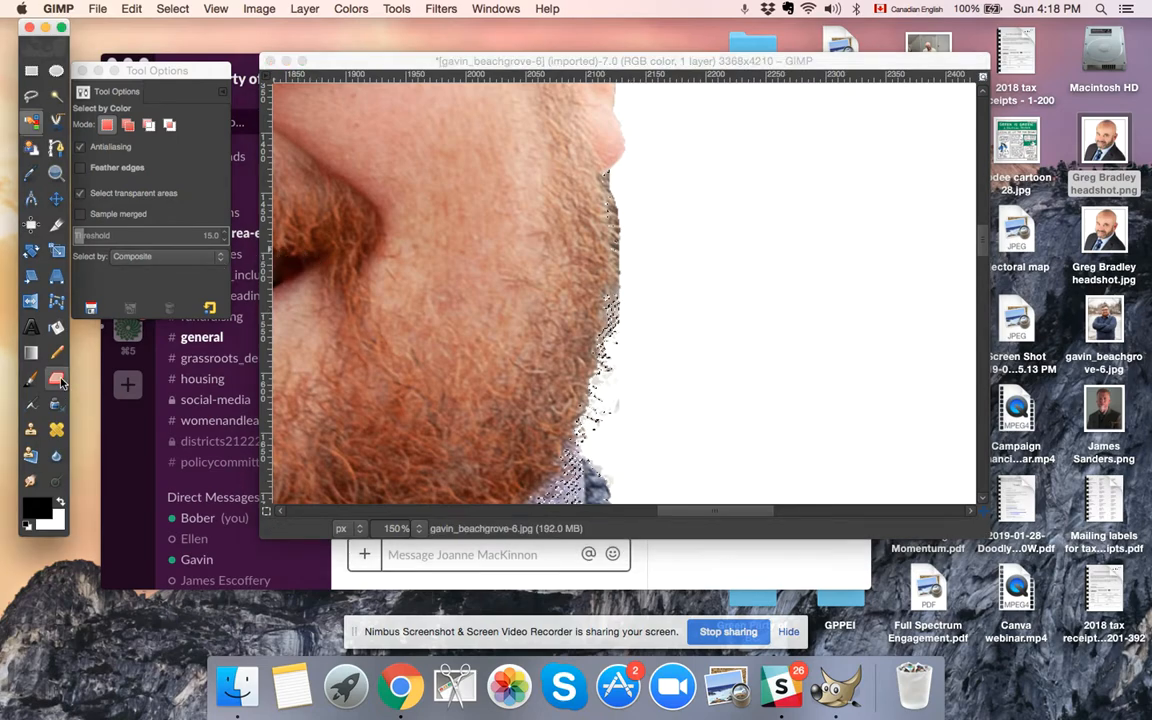
{"action": "mouse_move", "coordinate": [621, 360]}
{"action": "left_mouse_down"}
{"action": "mouse_move", "coordinate": [607, 320]}
{"action": "mouse_move", "coordinate": [617, 342]}
{"action": "mouse_move", "coordinate": [628, 242]}
{"action": "mouse_move", "coordinate": [602, 442]}
{"action": "mouse_move", "coordinate": [624, 347]}
{"action": "mouse_move", "coordinate": [573, 451]}
{"action": "mouse_move", "coordinate": [605, 402]}
{"action": "mouse_move", "coordinate": [620, 271]}
{"action": "left_mouse_up"}
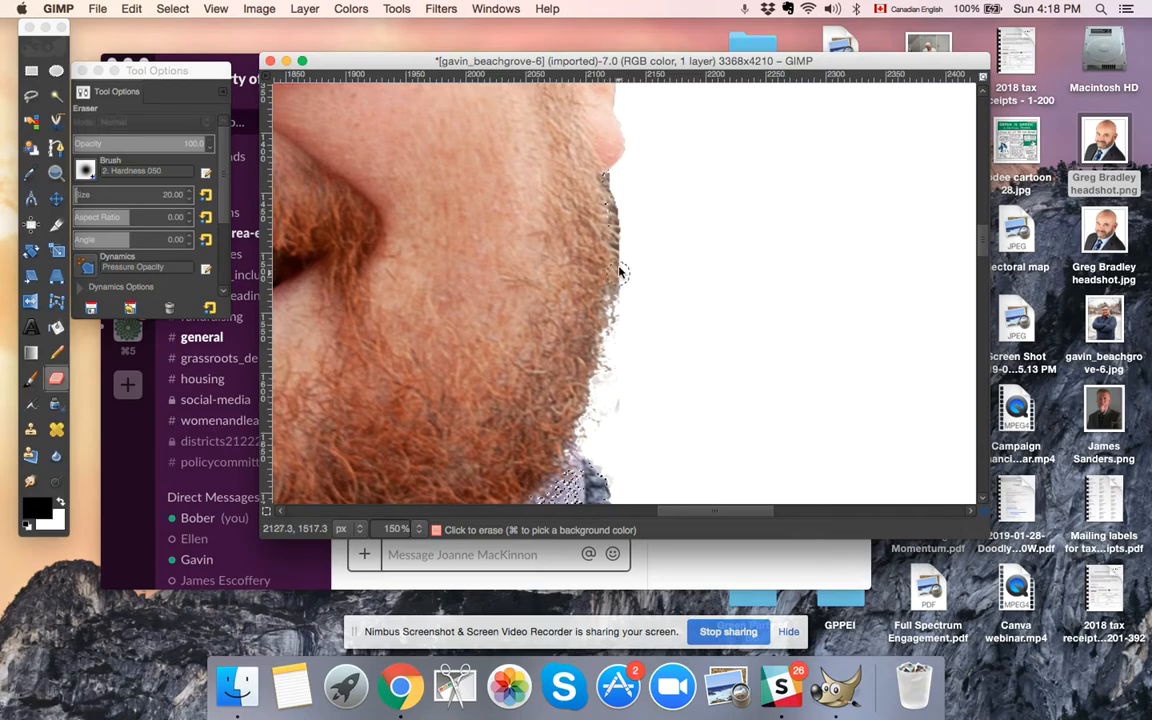
{"action": "key", "text": "super+z"}
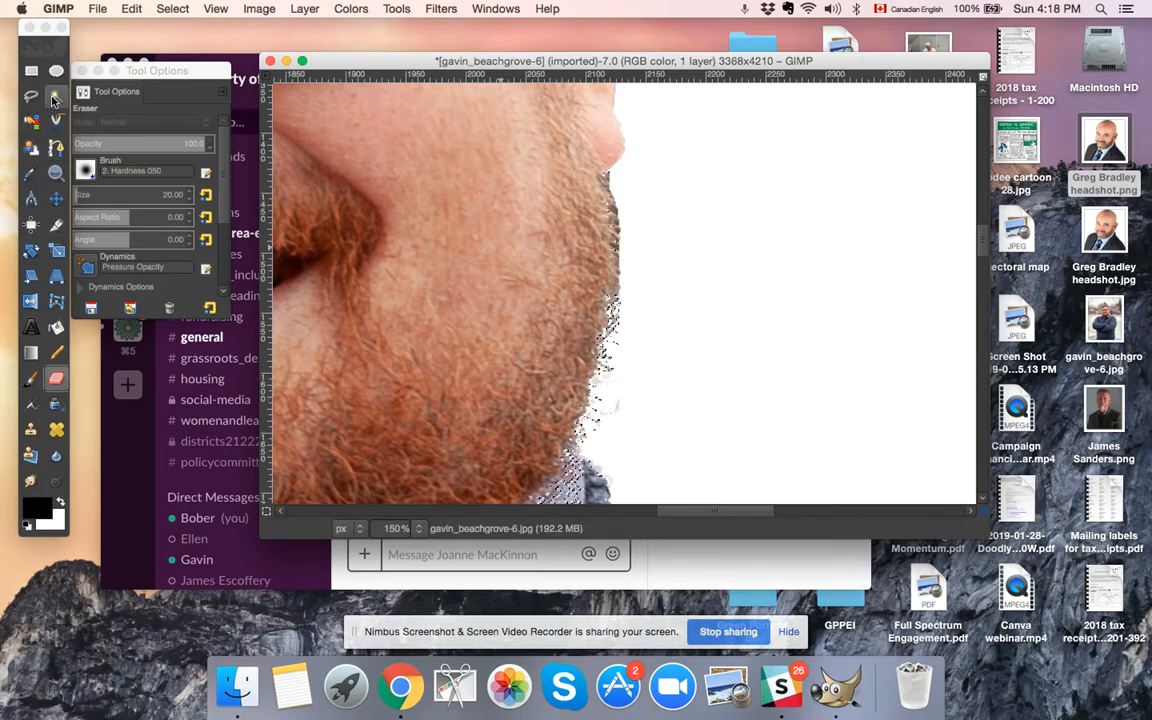
Select the dark fringe at the jaw below the right-hand ear with Select by Color, and erase along that edge.
{"action": "left_click", "coordinate": [31, 120]}
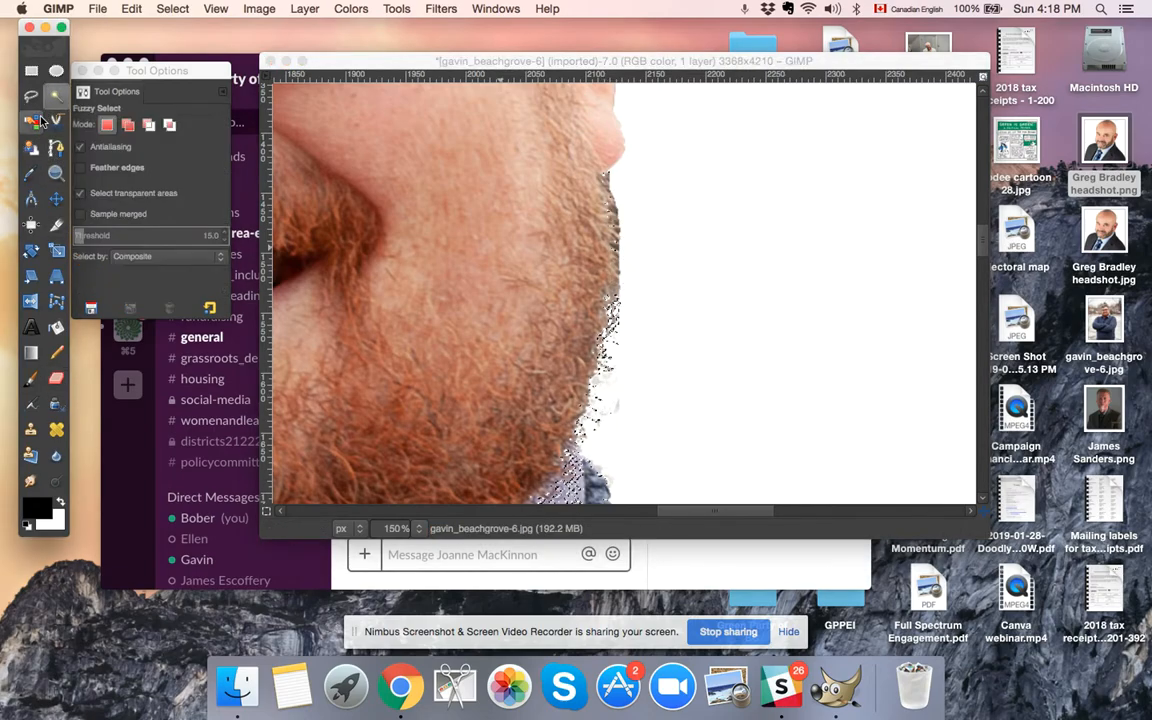
{"action": "left_click", "coordinate": [631, 261]}
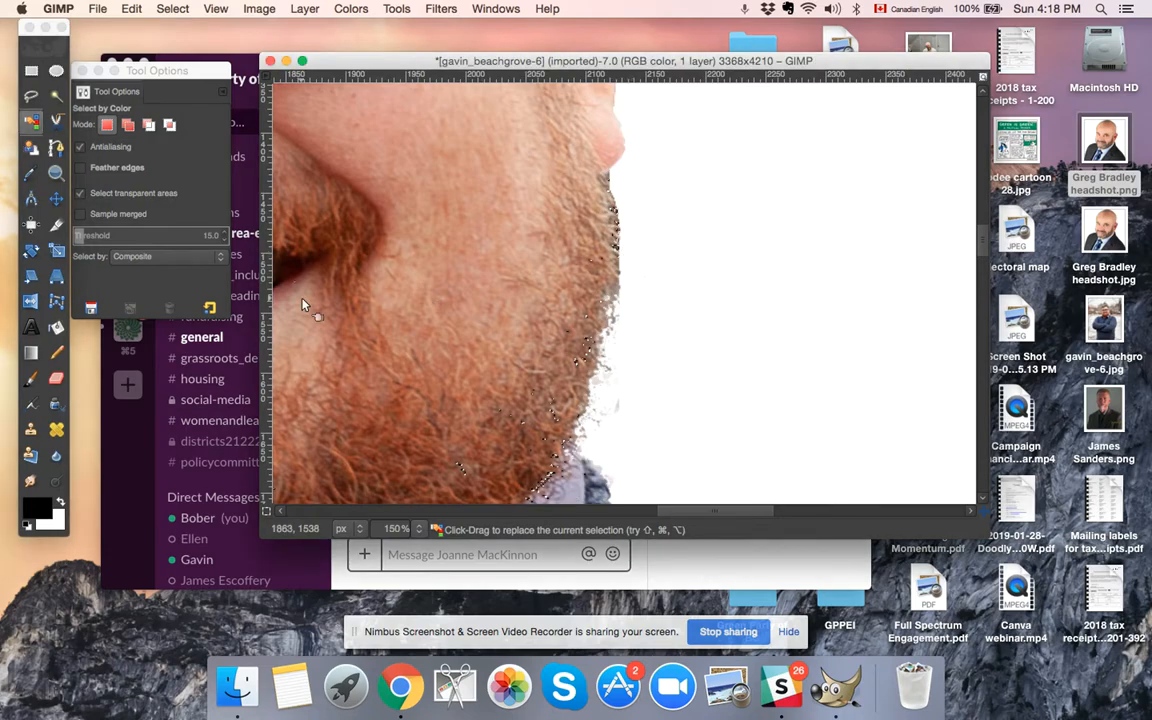
{"action": "left_click", "coordinate": [56, 378]}
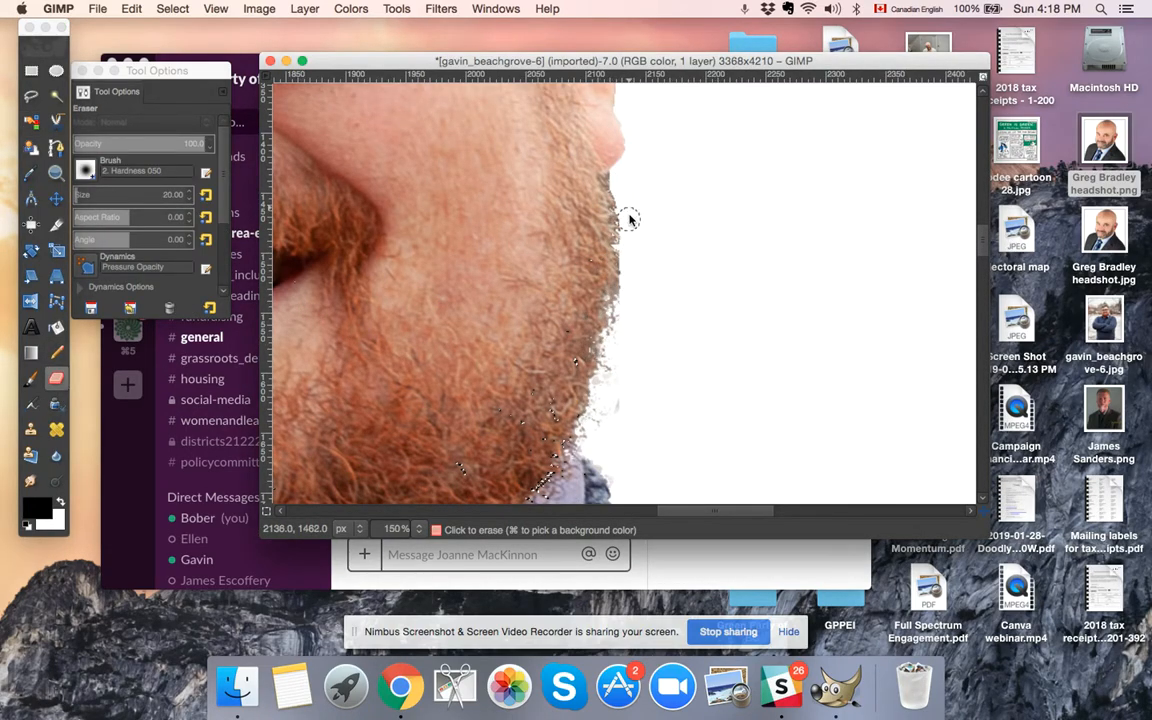
{"action": "left_click", "coordinate": [626, 291]}
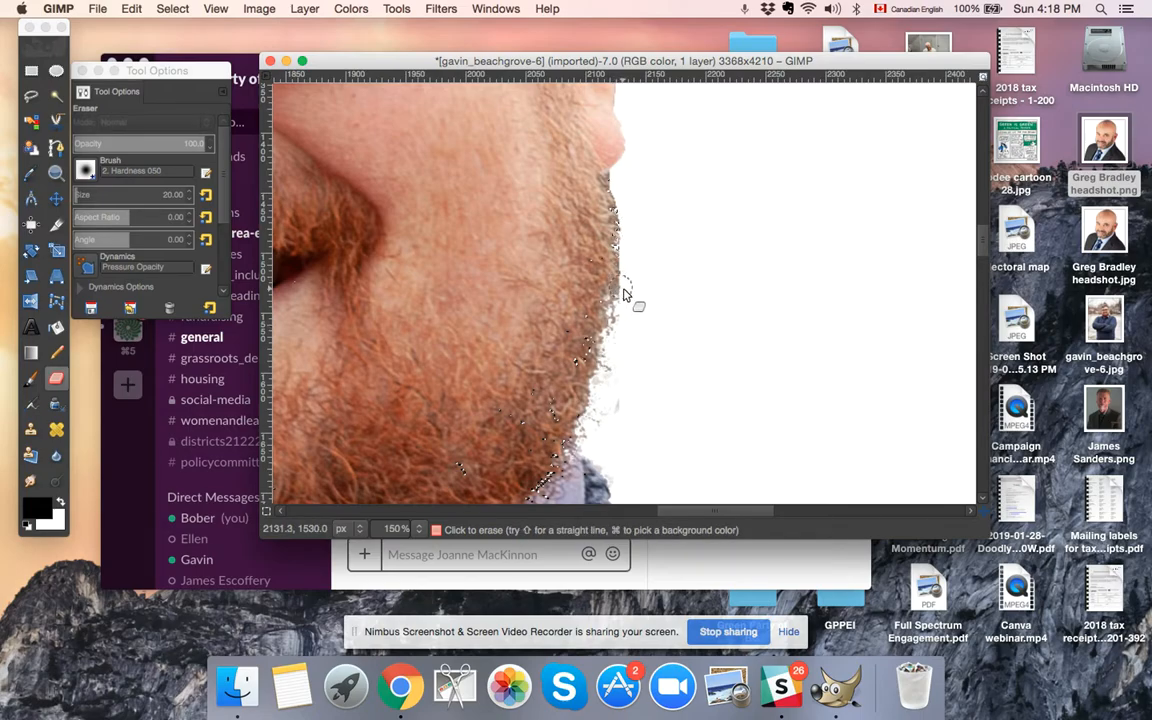
Outline the fringe along the jaw below the ear on the image's right side with Free Select, and clear it.
{"action": "left_click", "coordinate": [33, 97]}
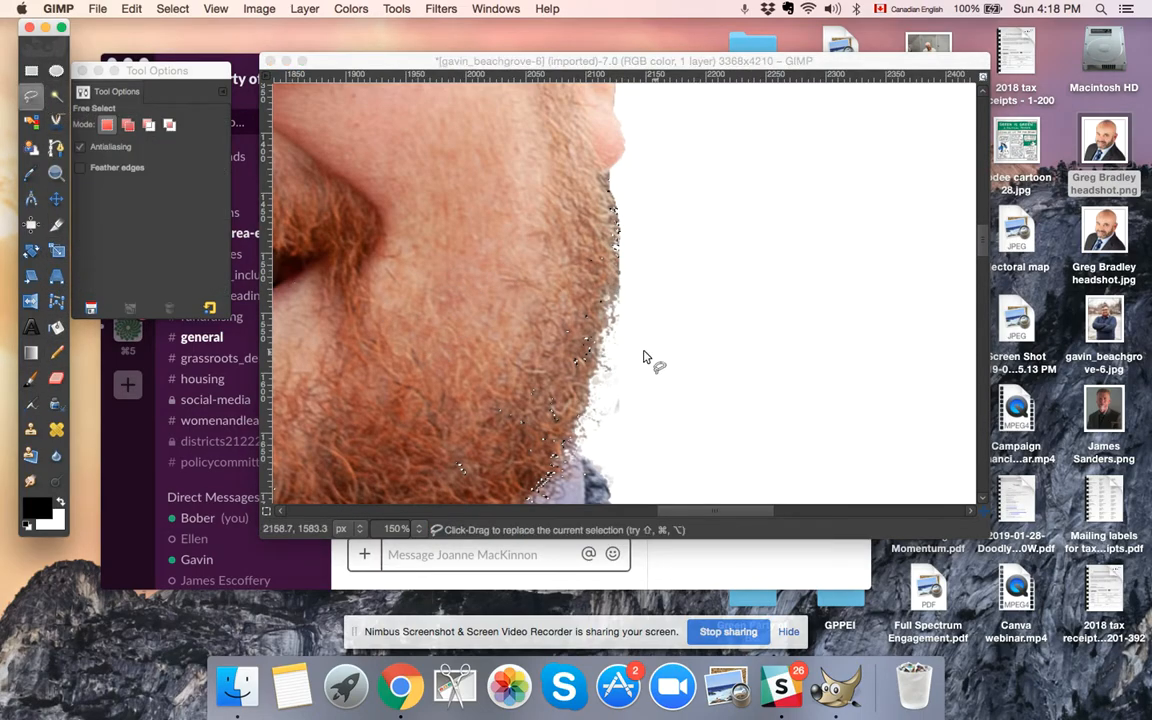
{"action": "left_click", "coordinate": [595, 459]}
{"action": "left_click_drag", "start_coordinate": [587, 421], "coordinate": [604, 365]}
{"action": "left_click_drag", "start_coordinate": [607, 317], "coordinate": [623, 240]}
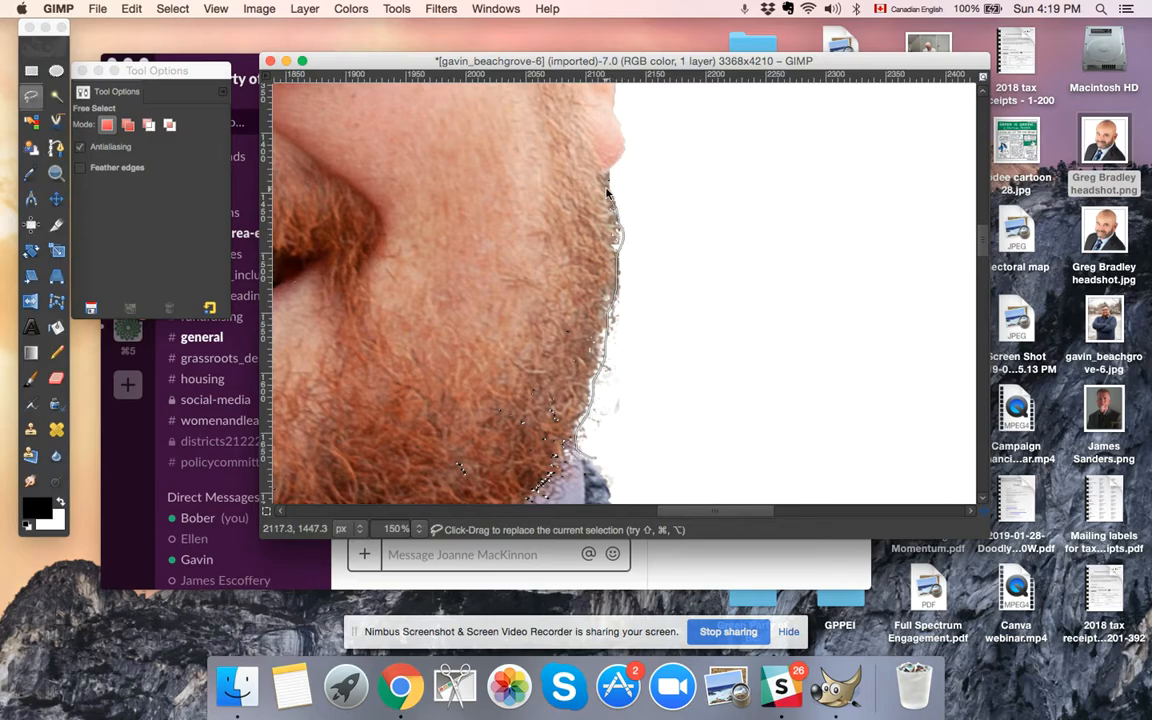
{"action": "mouse_move", "coordinate": [607, 192]}
{"action": "left_mouse_down"}
{"action": "mouse_move", "coordinate": [651, 185]}
{"action": "mouse_move", "coordinate": [660, 234]}
{"action": "mouse_move", "coordinate": [660, 322]}
{"action": "mouse_move", "coordinate": [592, 460]}
{"action": "left_mouse_up"}
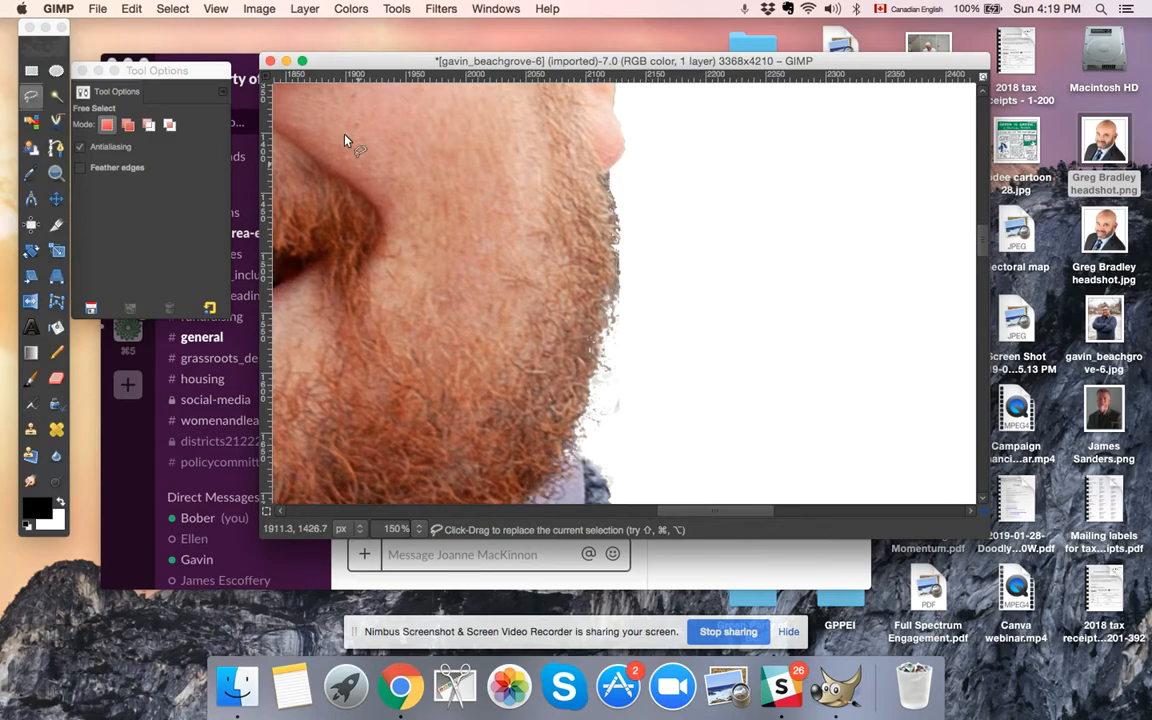
{"action": "left_click", "coordinate": [131, 8]}
{"action": "left_click", "coordinate": [144, 204]}
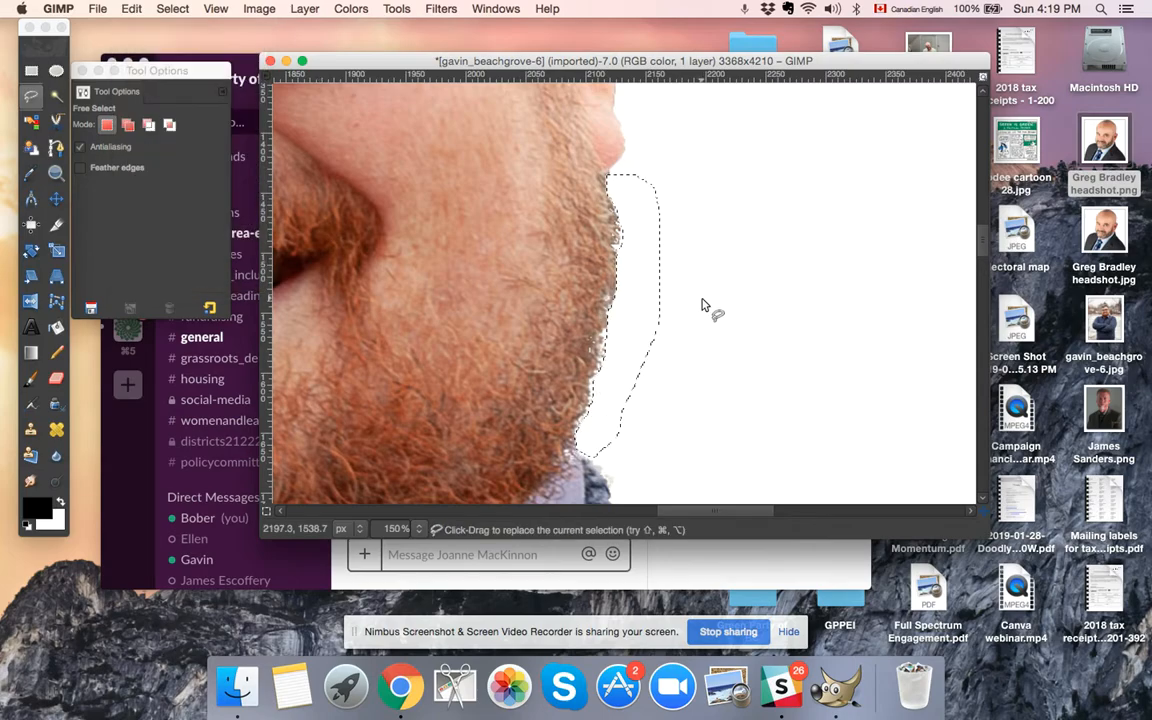
Examine the cutout's outline around the hair, ears, beard and collar for remaining fringe.
{"action": "key", "text": "1"}
{"action": "key", "text": "minus"}
{"action": "key", "text": "minus"}
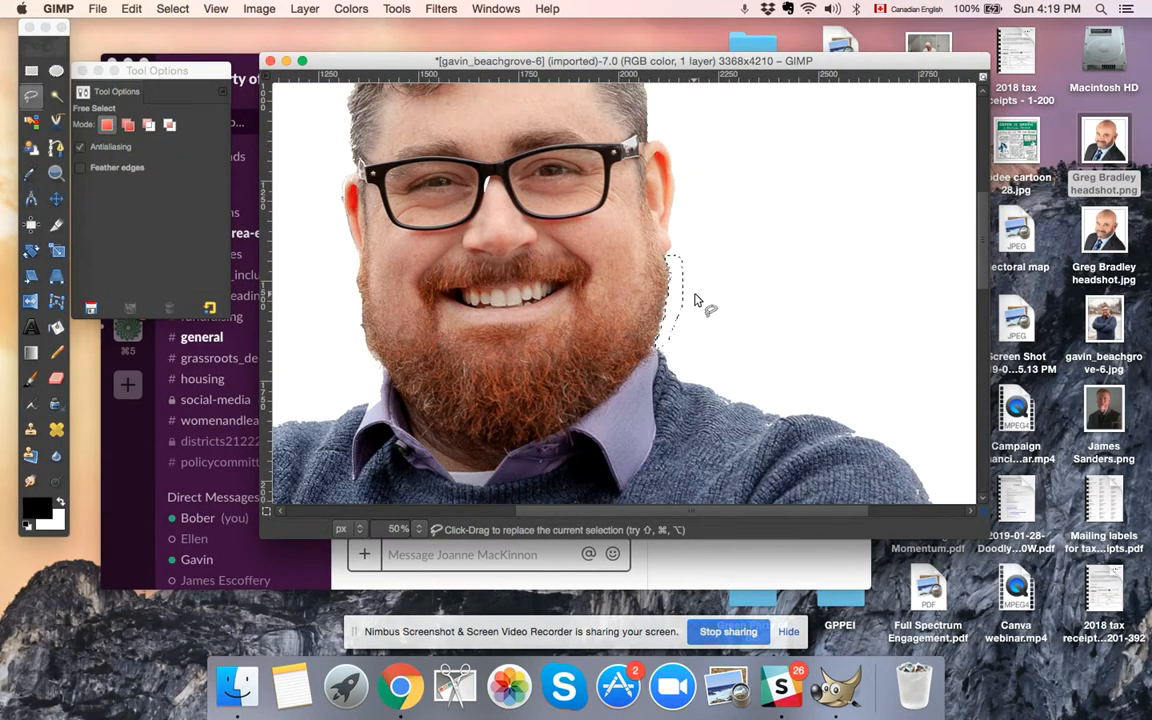
{"action": "scroll", "coordinate": [710, 245], "scroll_direction": "up", "scroll_amount": 3}
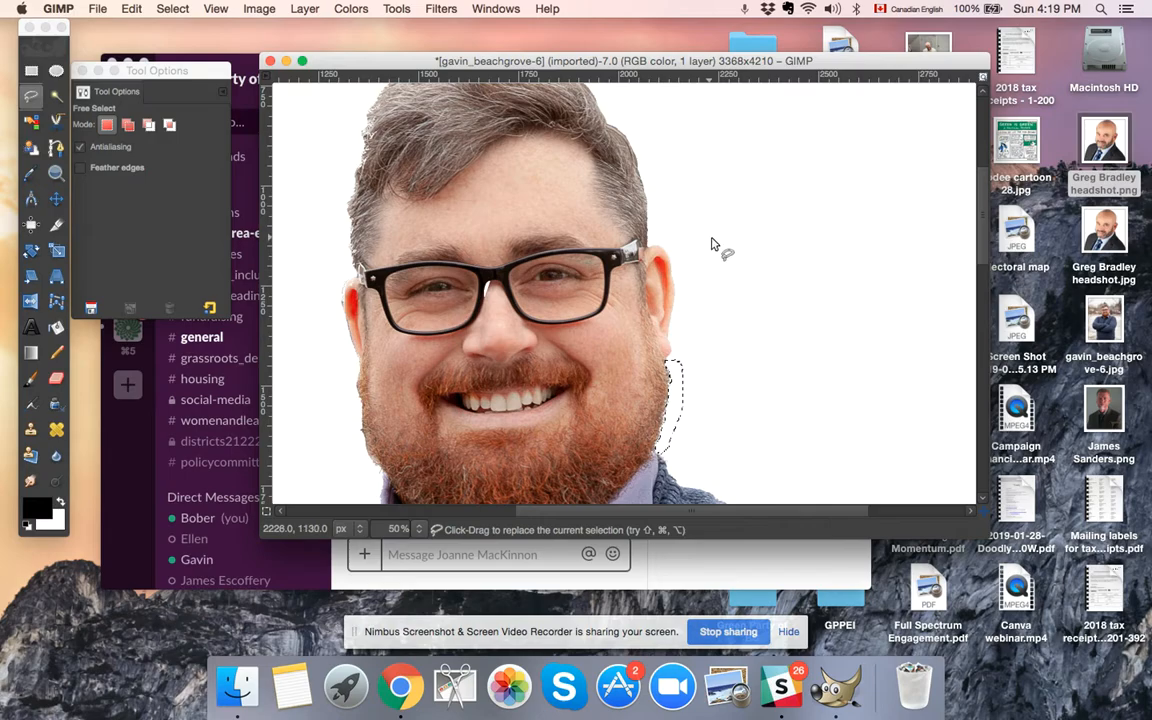
{"action": "scroll", "coordinate": [705, 255], "scroll_direction": "up", "scroll_amount": 3}
{"action": "scroll", "coordinate": [716, 276], "scroll_direction": "down", "scroll_amount": 6}
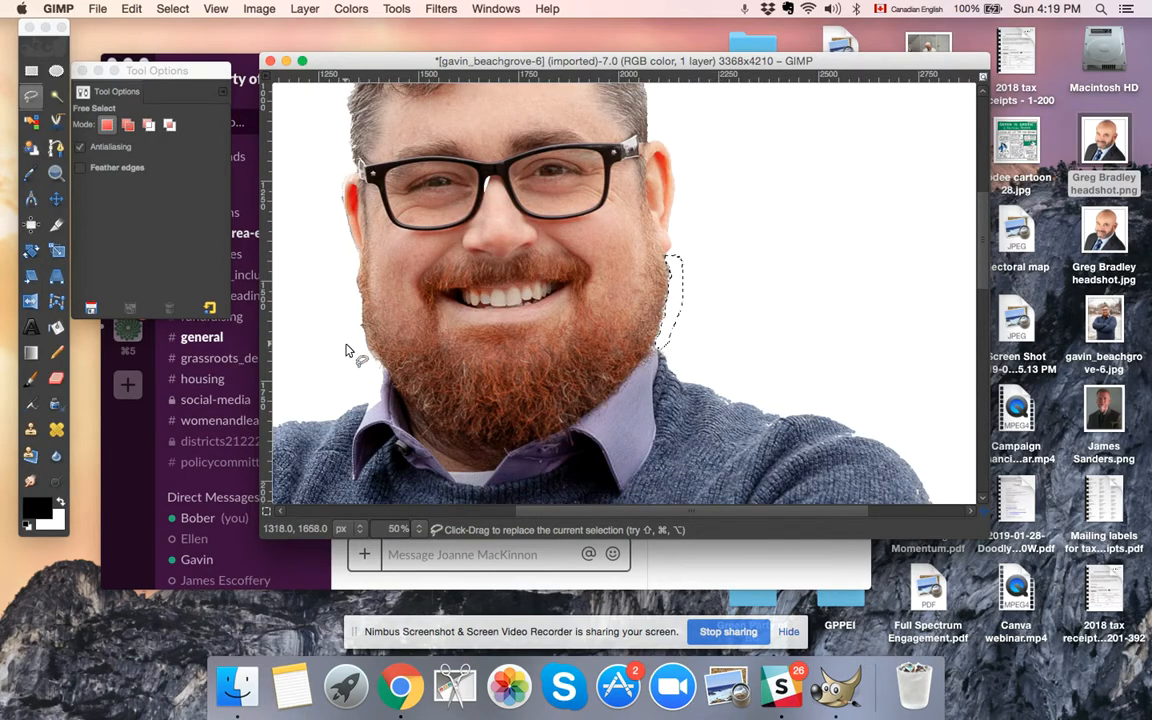
Outline the fringe along the jaw and beard edge on the image's left side with Free Select, and clear it.
{"action": "scroll", "coordinate": [345, 350], "scroll_direction": "up", "scroll_amount": 3}
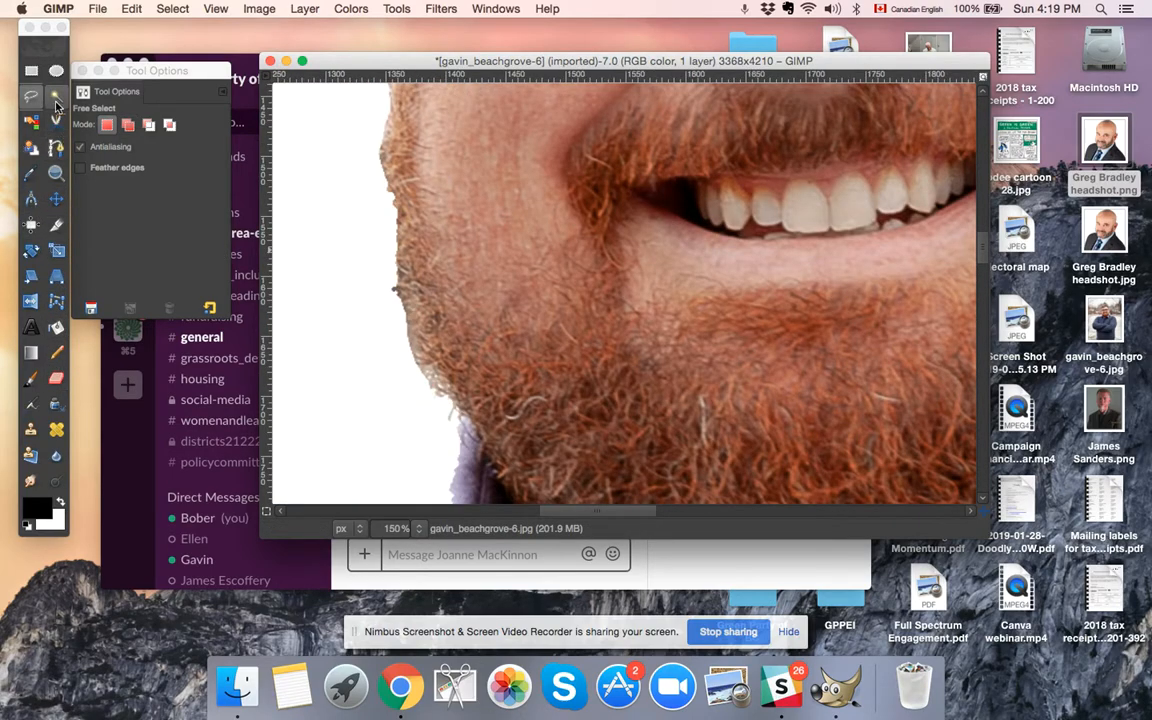
{"action": "left_click", "coordinate": [56, 97]}
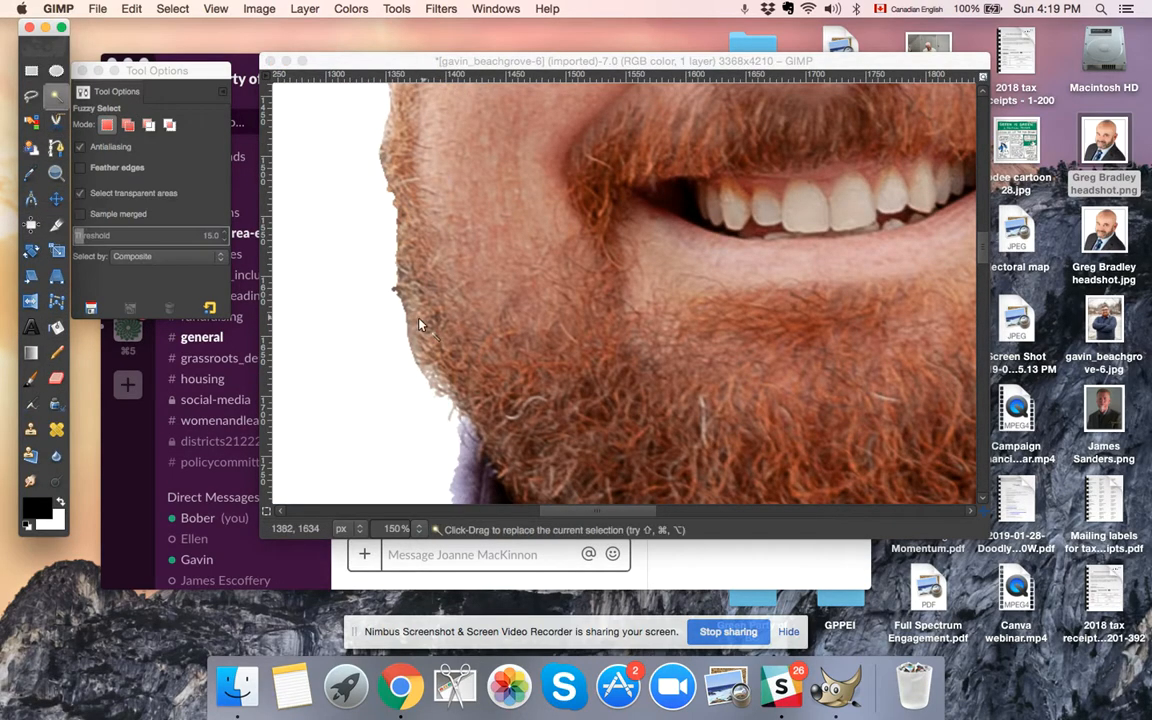
{"action": "left_click", "coordinate": [352, 116]}
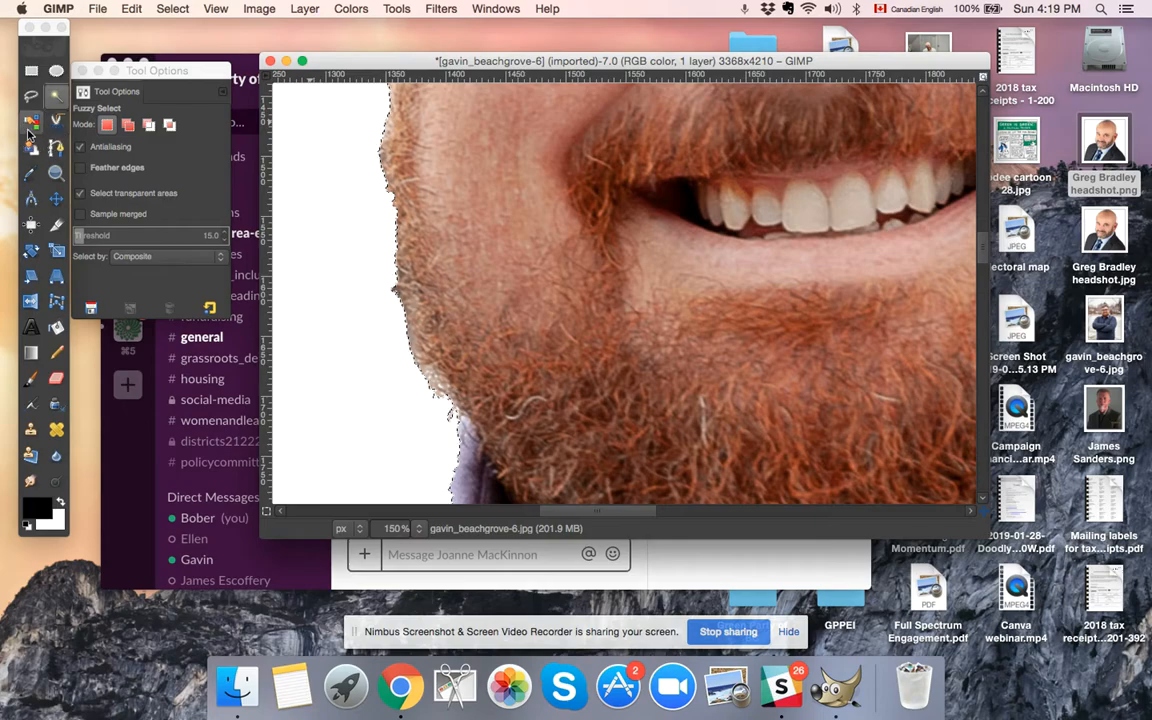
{"action": "left_click", "coordinate": [30, 102]}
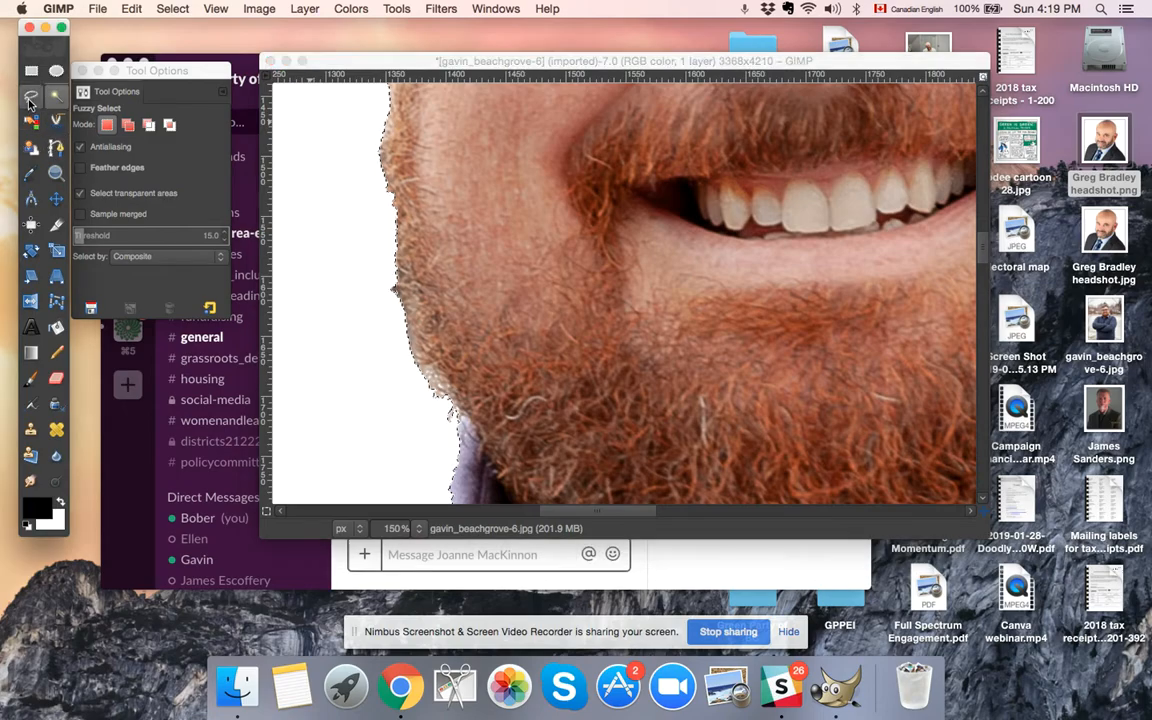
{"action": "left_click", "coordinate": [388, 118]}
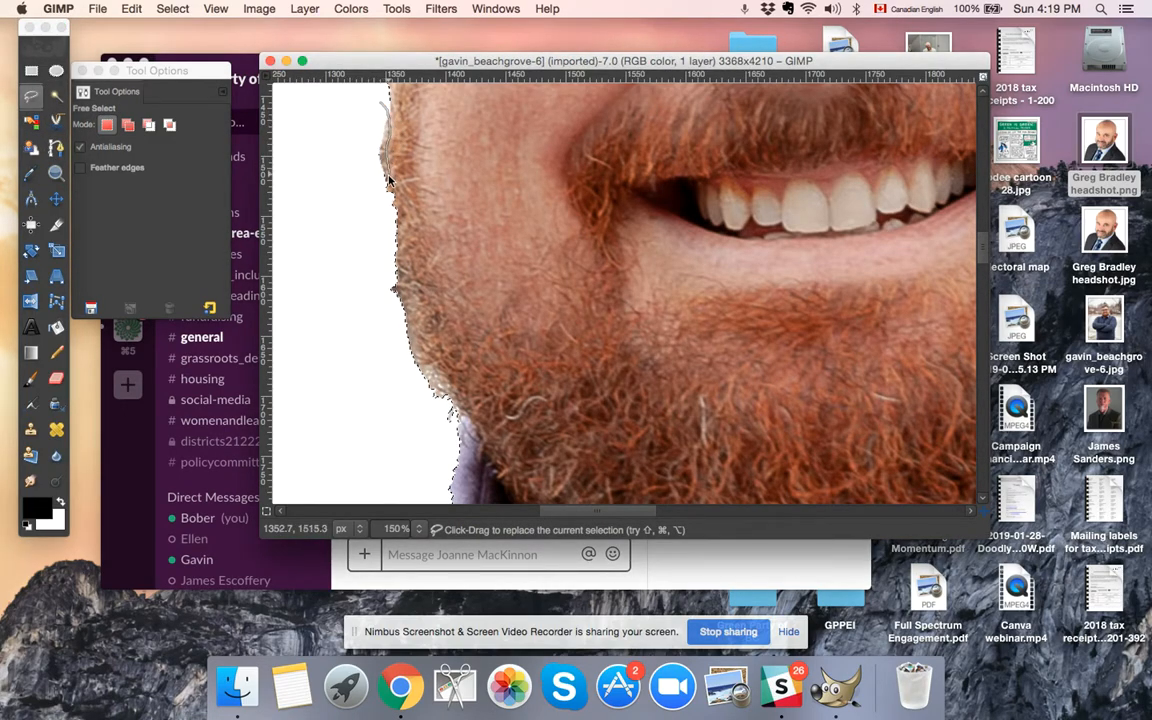
{"action": "left_click_drag", "start_coordinate": [390, 181], "coordinate": [396, 228]}
{"action": "mouse_move", "coordinate": [408, 305]}
{"action": "left_mouse_down"}
{"action": "mouse_move", "coordinate": [455, 412]}
{"action": "mouse_move", "coordinate": [450, 440]}
{"action": "mouse_move", "coordinate": [411, 425]}
{"action": "mouse_move", "coordinate": [357, 337]}
{"action": "mouse_move", "coordinate": [343, 236]}
{"action": "mouse_move", "coordinate": [360, 126]}
{"action": "mouse_move", "coordinate": [382, 103]}
{"action": "left_mouse_up"}
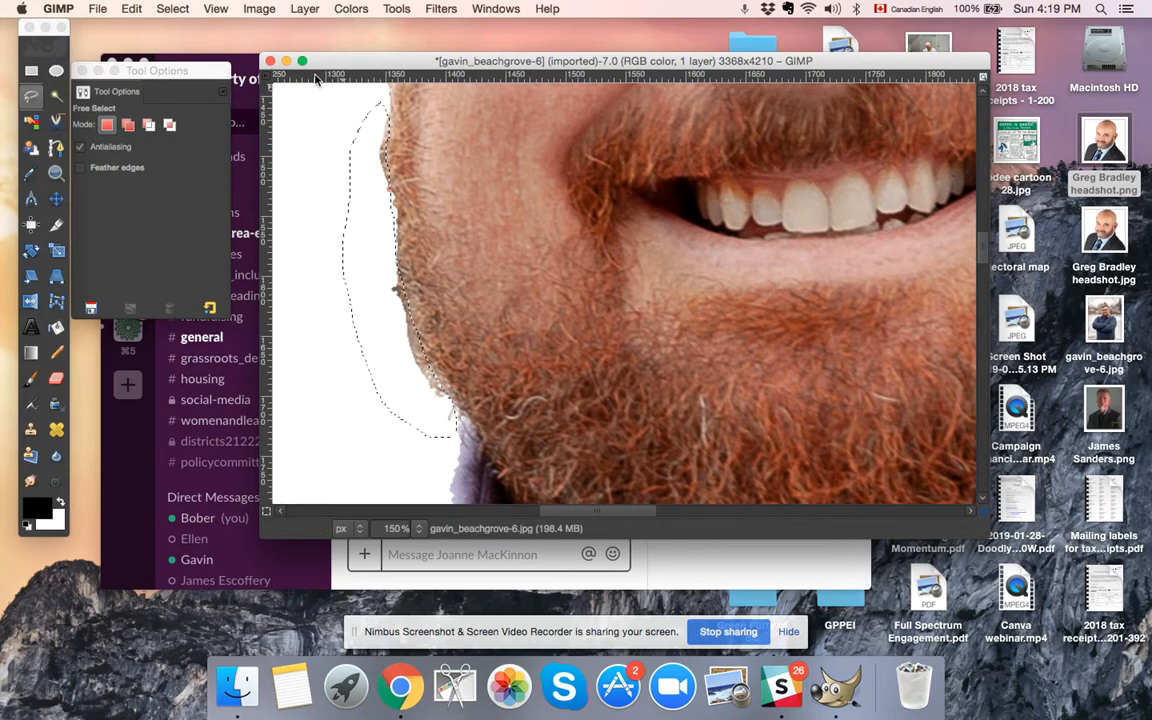
{"action": "left_click", "coordinate": [131, 8]}
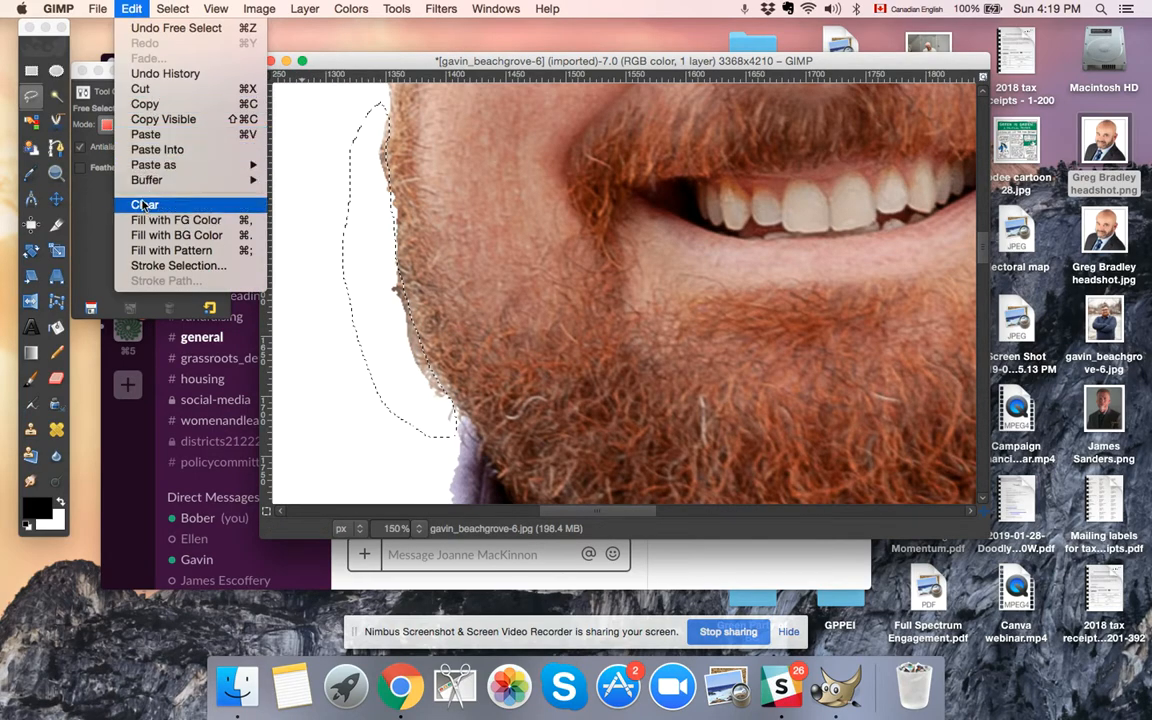
{"action": "left_click", "coordinate": [152, 203]}
Remove the selection beside the cleaned jaw so that nothing in the image is selected.
{"action": "key", "text": "minus"}
{"action": "key", "text": "minus"}
{"action": "key", "text": "minus"}
{"action": "key", "text": "minus"}
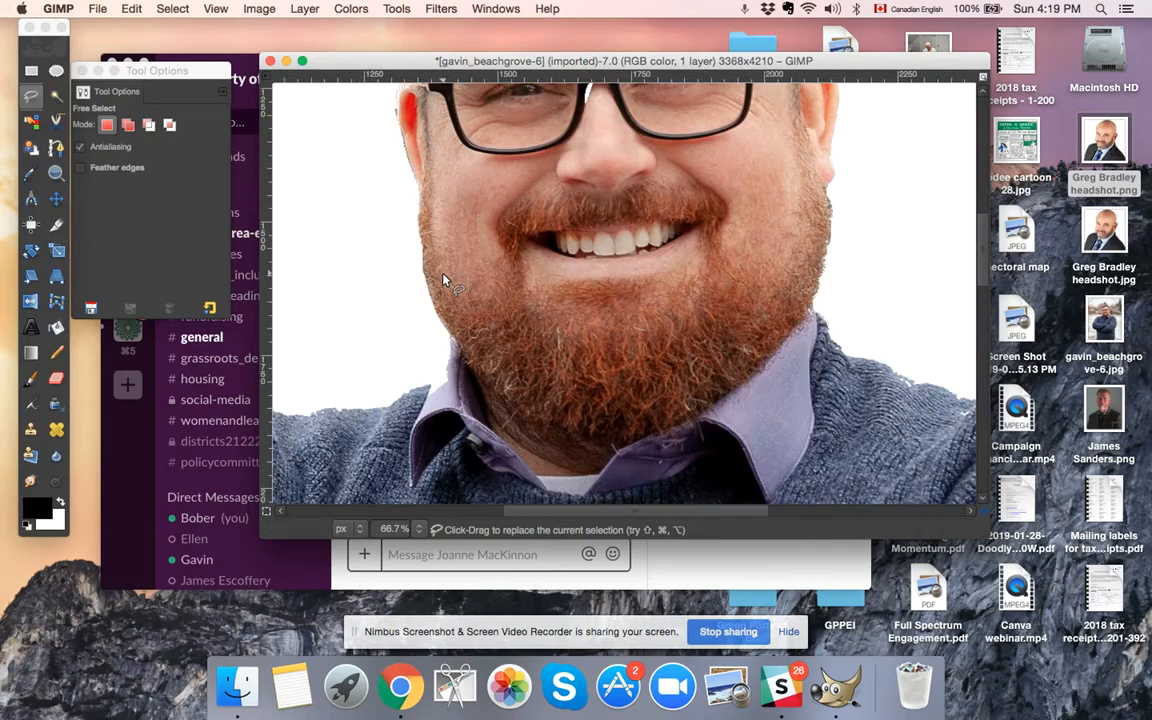
{"action": "key", "text": "minus"}
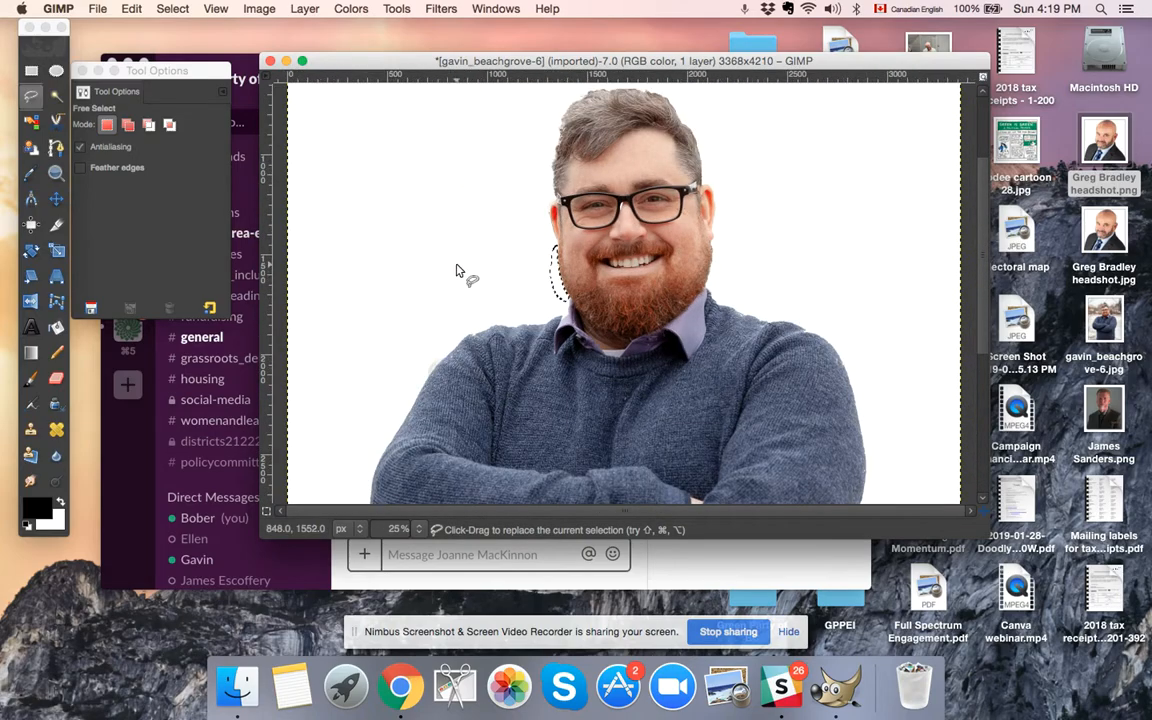
{"action": "left_click", "coordinate": [168, 8]}
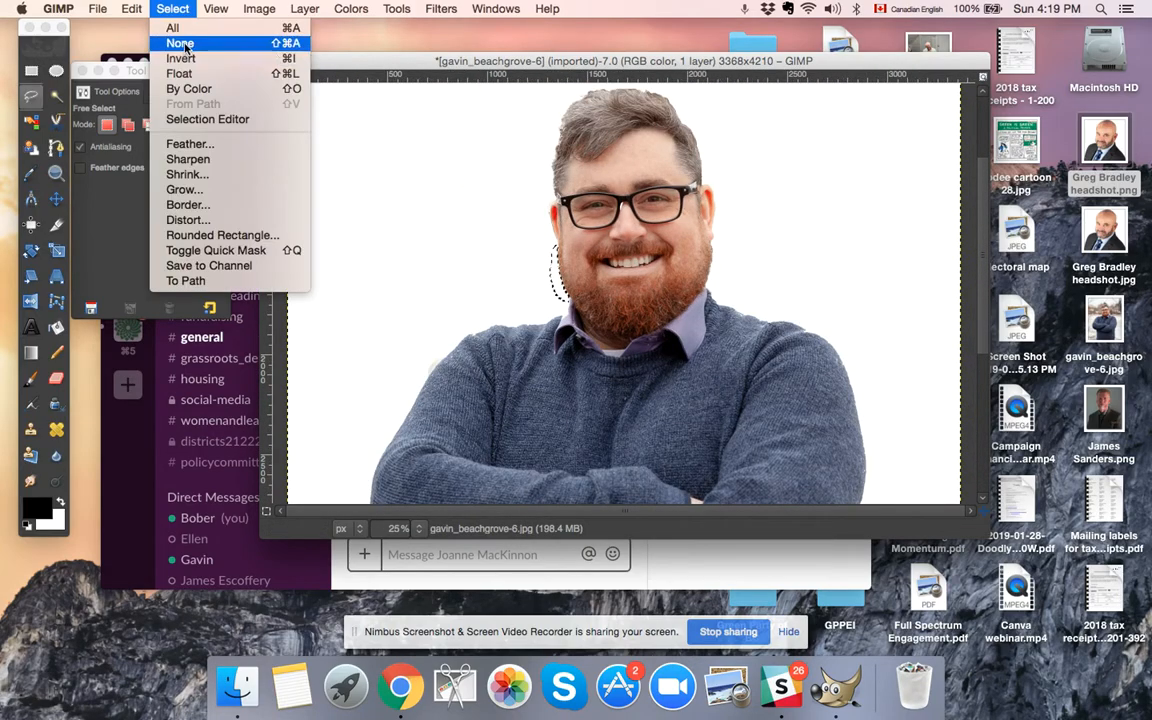
{"action": "left_click", "coordinate": [180, 43]}
Examine the sweater's outline from the crossed arms and waist up to the shoulder on the image's left side.
{"action": "scroll", "coordinate": [538, 370], "scroll_direction": "down", "scroll_amount": 2}
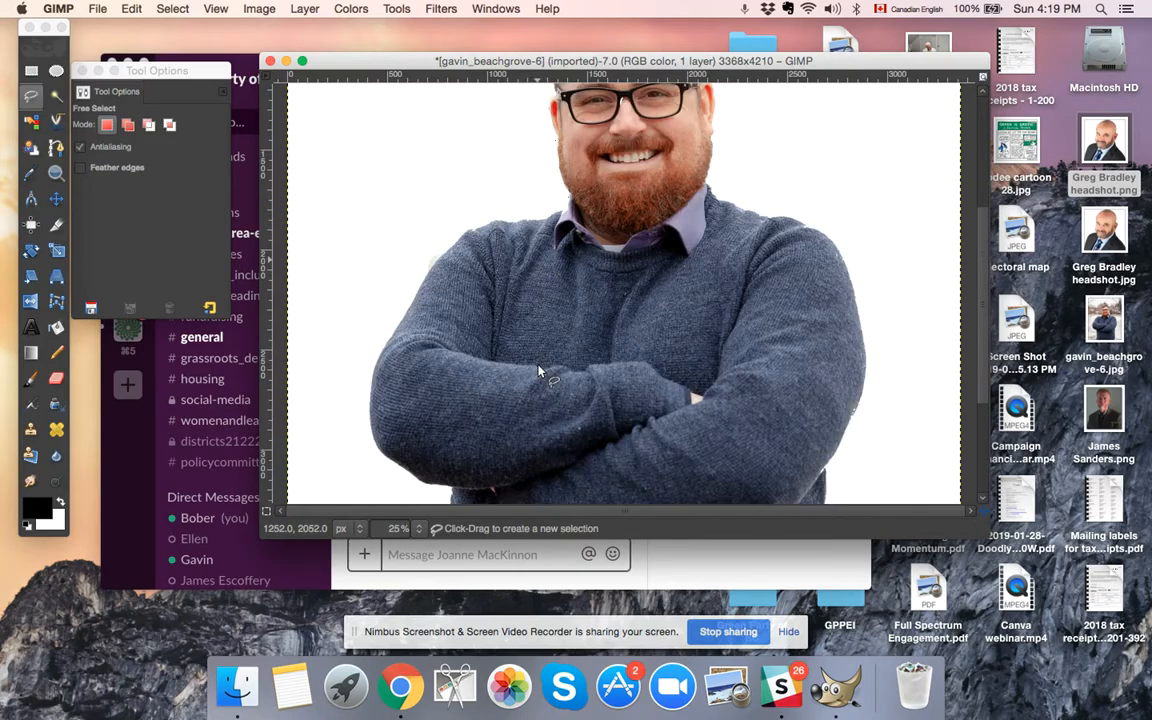
{"action": "scroll", "coordinate": [538, 370], "scroll_direction": "down", "scroll_amount": 4}
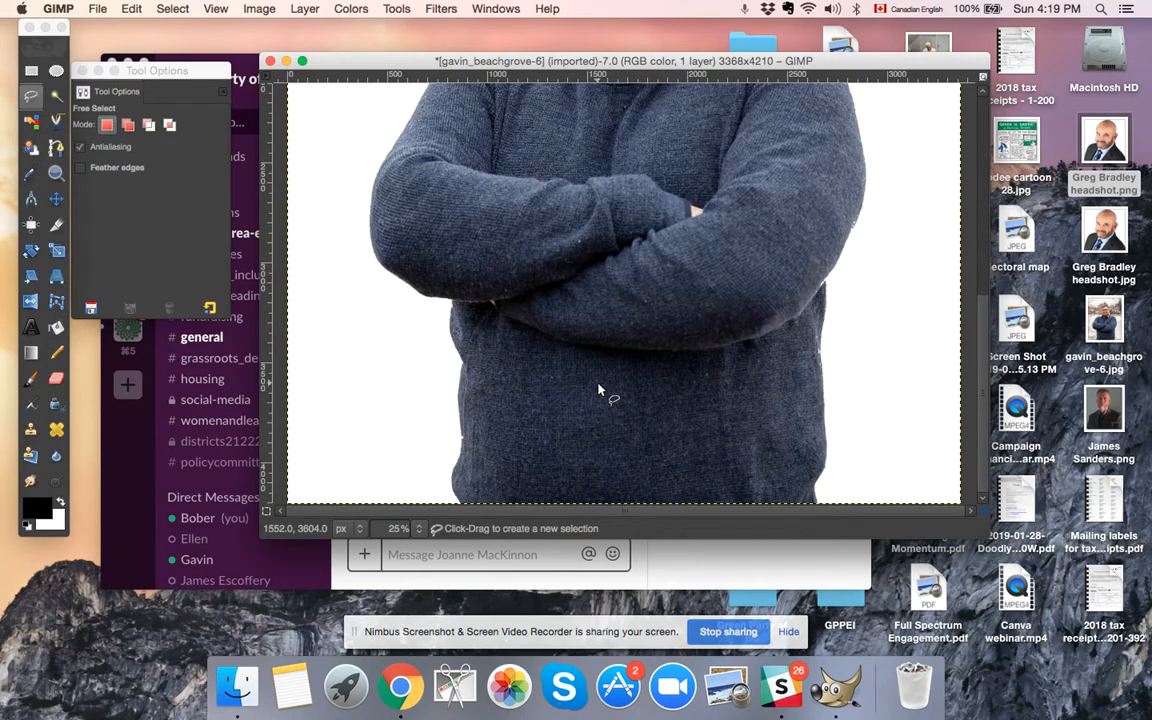
{"action": "scroll", "coordinate": [598, 390], "scroll_direction": "up", "scroll_amount": 6}
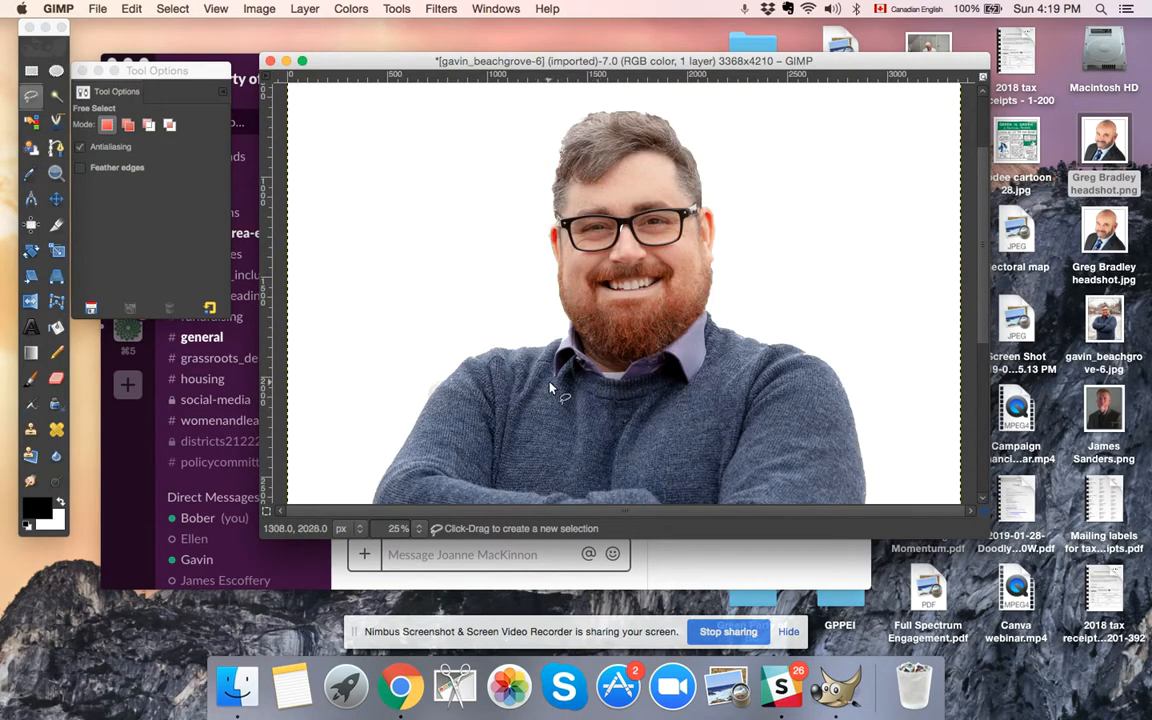
{"action": "scroll", "coordinate": [558, 388], "scroll_direction": "up", "scroll_amount": 2}
{"action": "scroll", "coordinate": [543, 456], "scroll_direction": "down", "scroll_amount": 2}
{"action": "scroll", "coordinate": [473, 390], "scroll_direction": "up", "scroll_amount": 5}
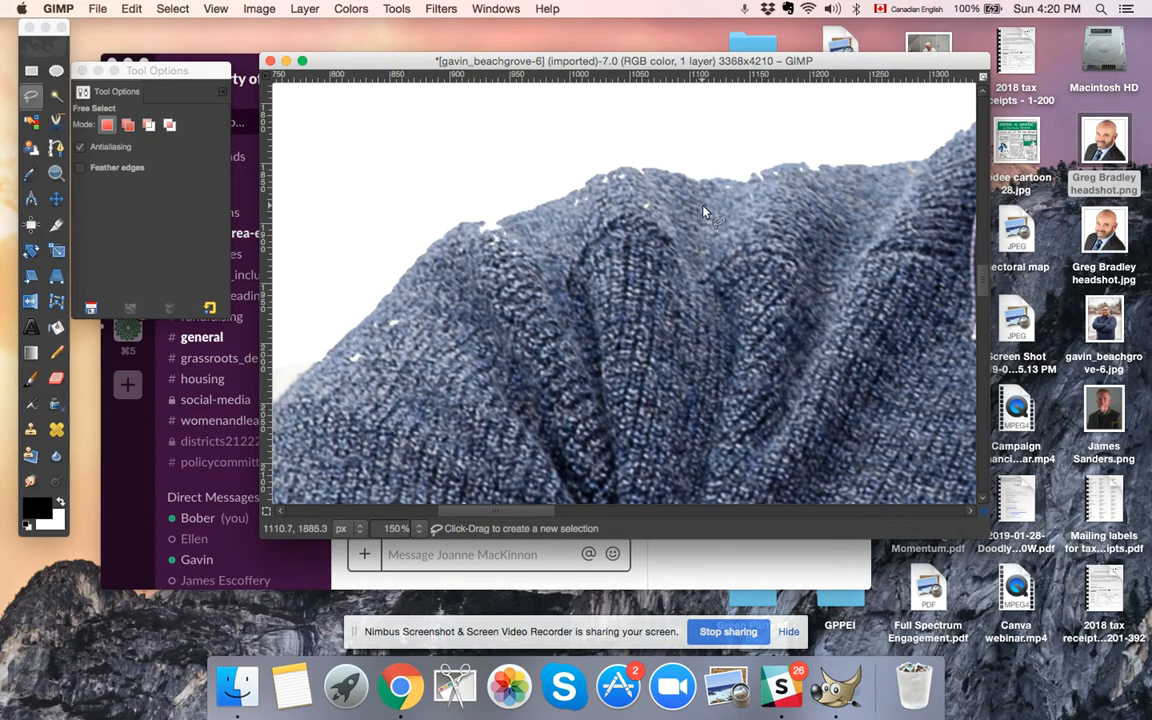
{"action": "scroll", "coordinate": [688, 230], "scroll_direction": "up", "scroll_amount": 3}
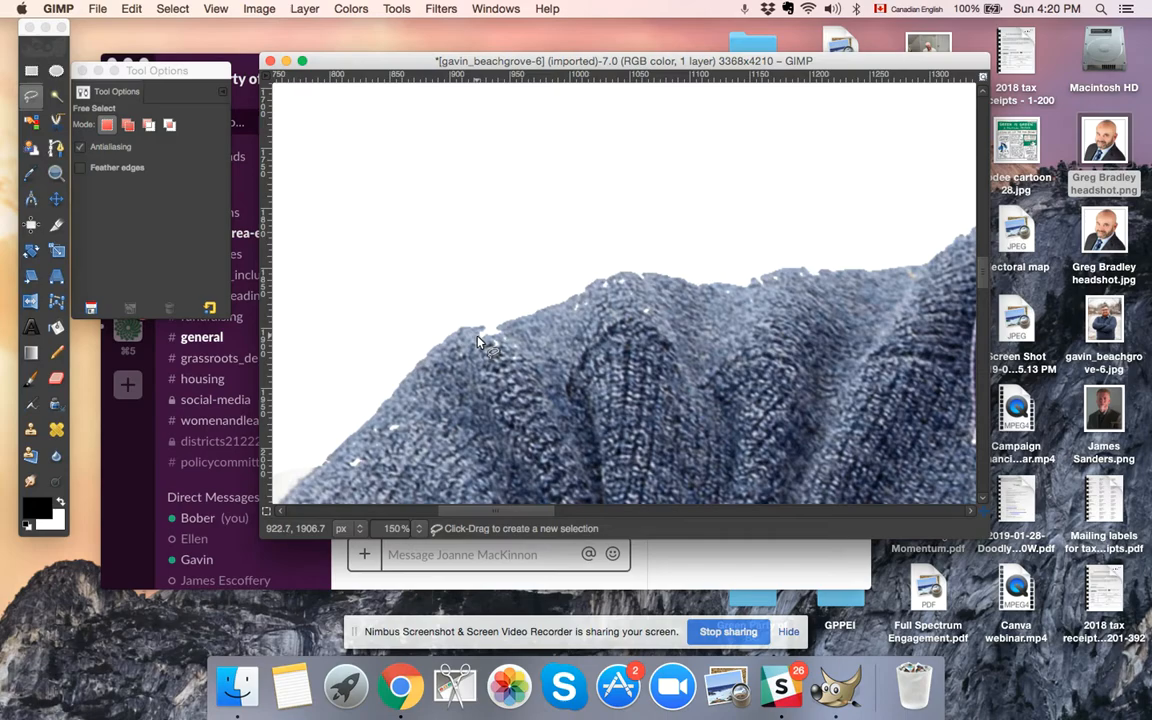
Try to cover the white gap in the sweater's shoulder edge on the image's left side with the Clone tool.
{"action": "left_click", "coordinate": [30, 432]}
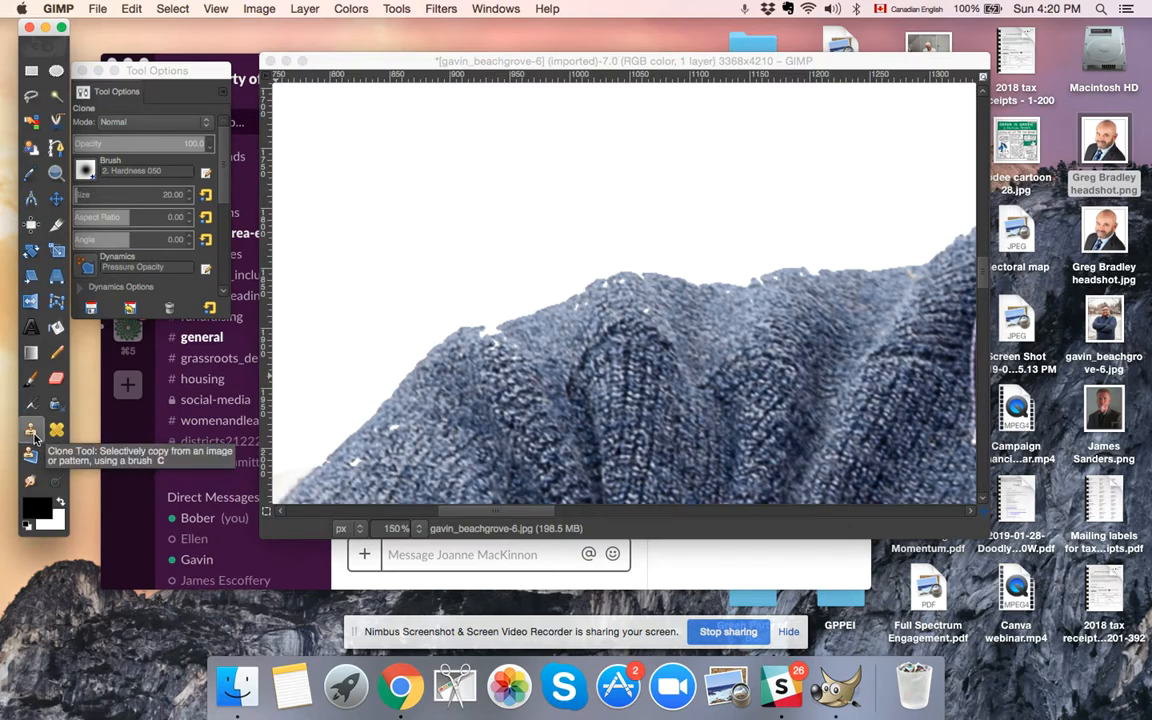
{"action": "left_click", "coordinate": [464, 351]}
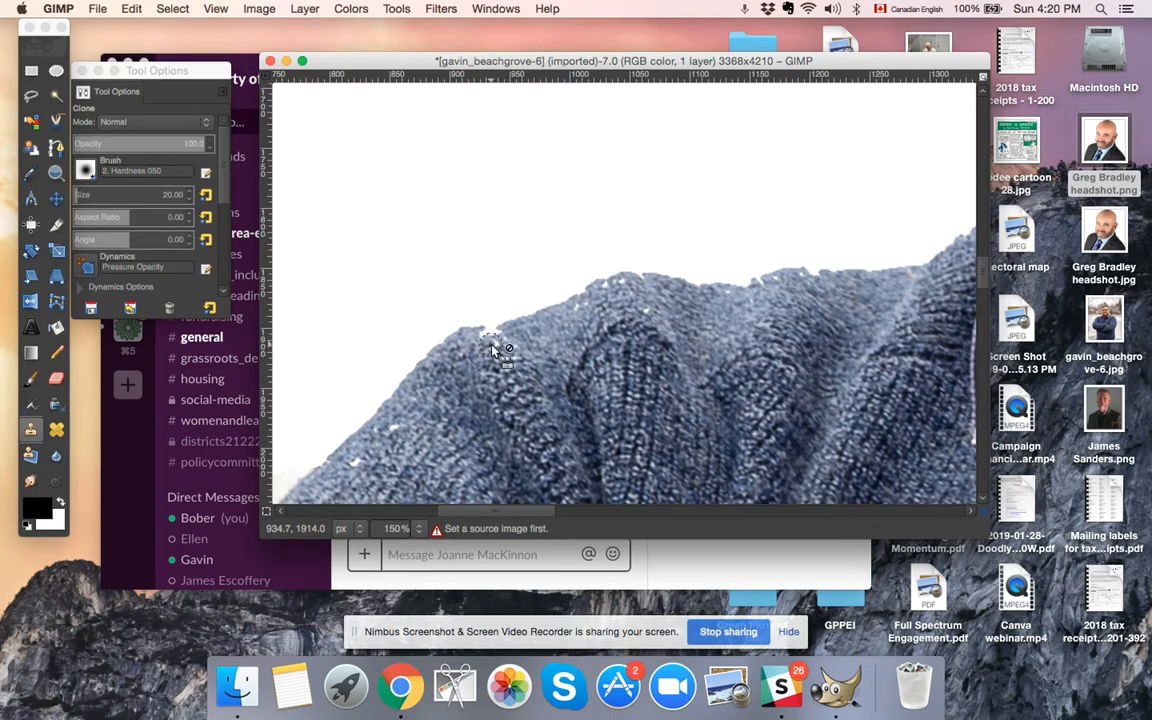
{"action": "key", "text": "shift+c"}
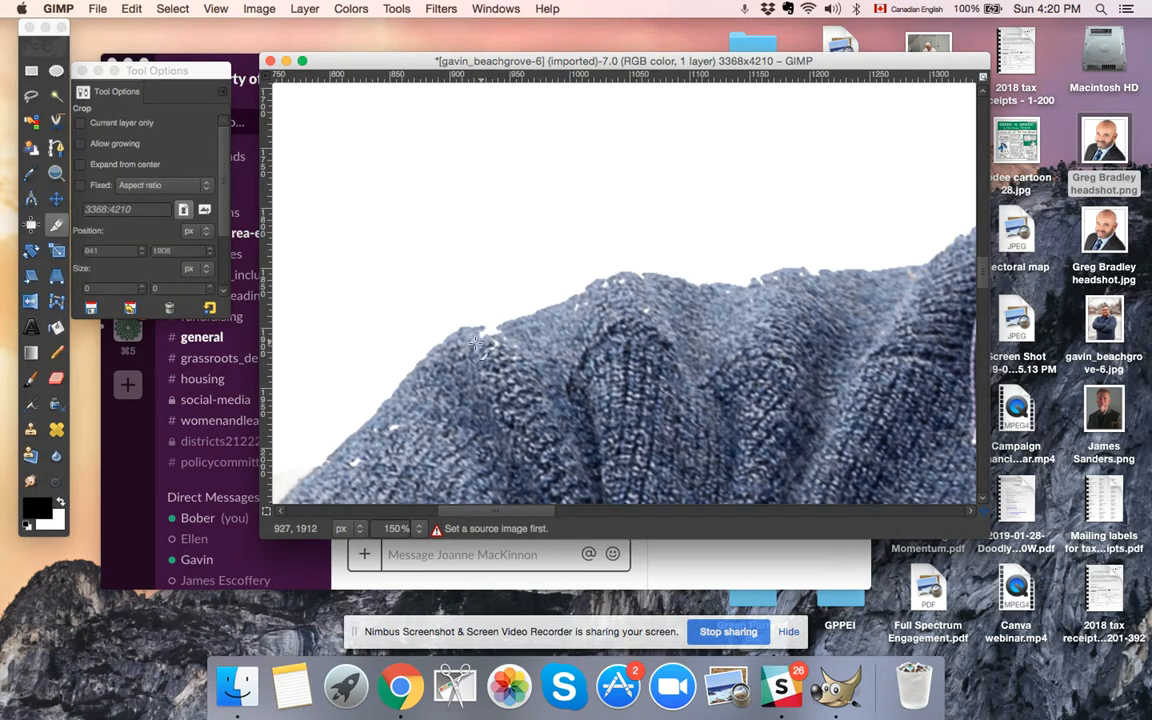
{"action": "left_click_drag", "start_coordinate": [467, 341], "coordinate": [472, 344]}
{"action": "left_click", "coordinate": [470, 341]}
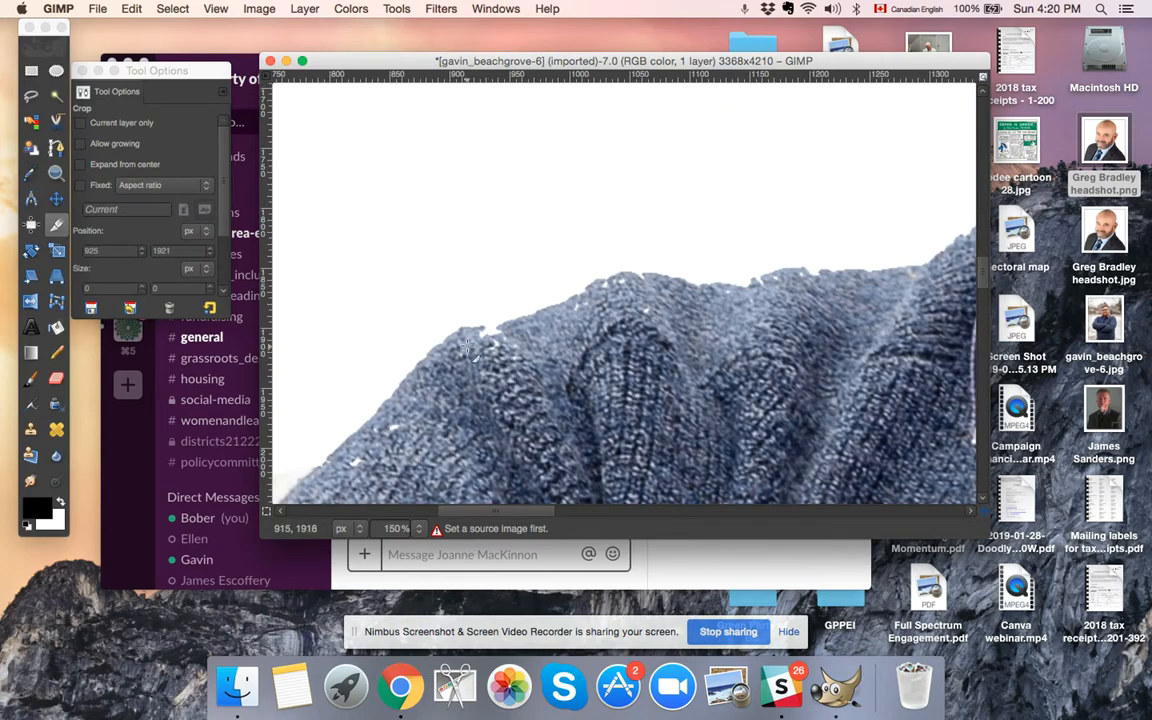
Try to set a clone source on the knit beside the shoulder gap and paint over the gap.
{"action": "left_click", "coordinate": [31, 429]}
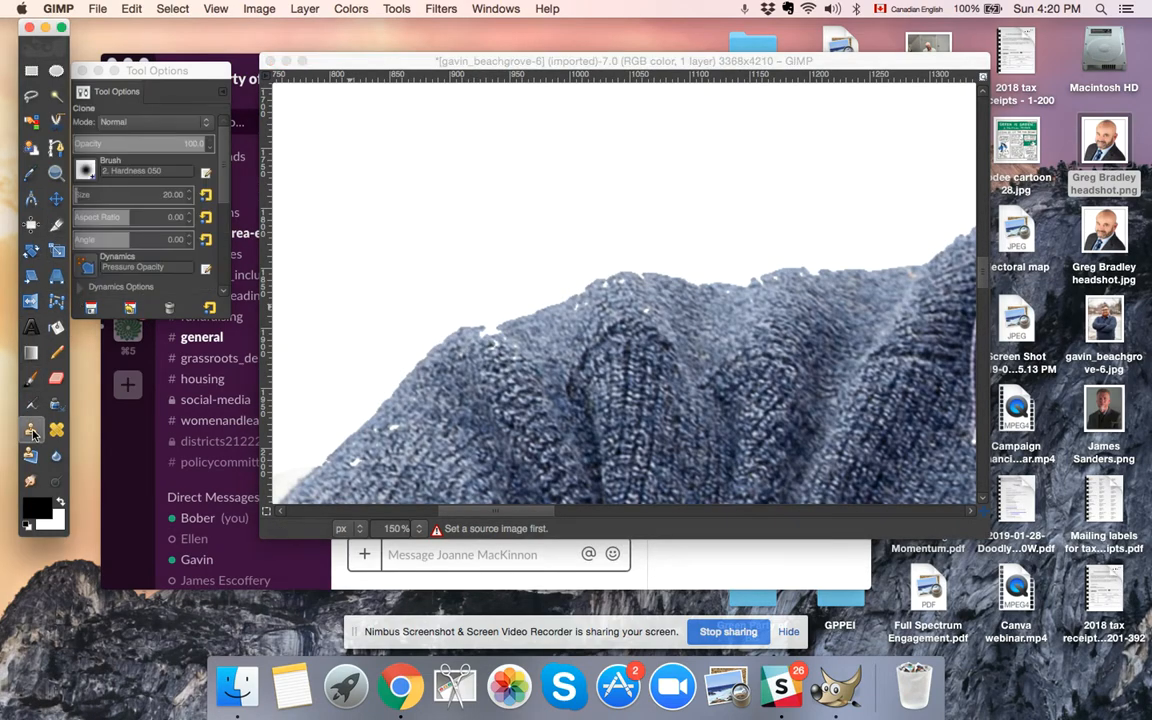
{"action": "left_click", "coordinate": [456, 350], "text": "super"}
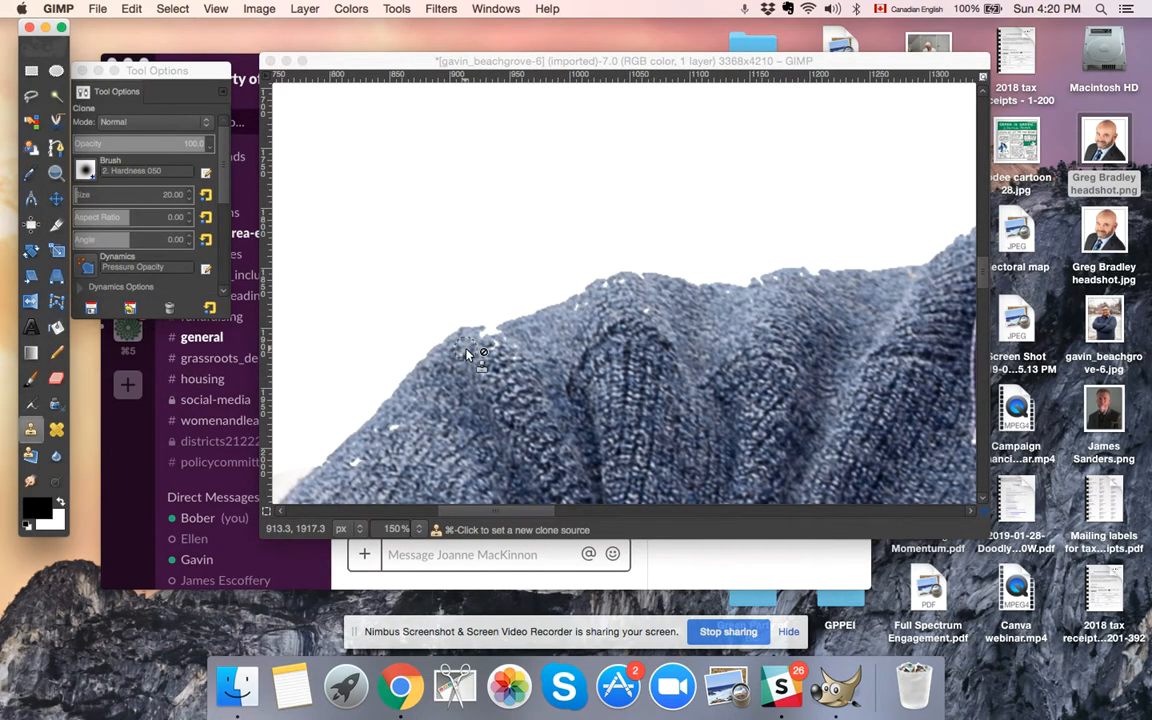
{"action": "right_click", "coordinate": [465, 352]}
{"action": "key", "text": "Escape"}
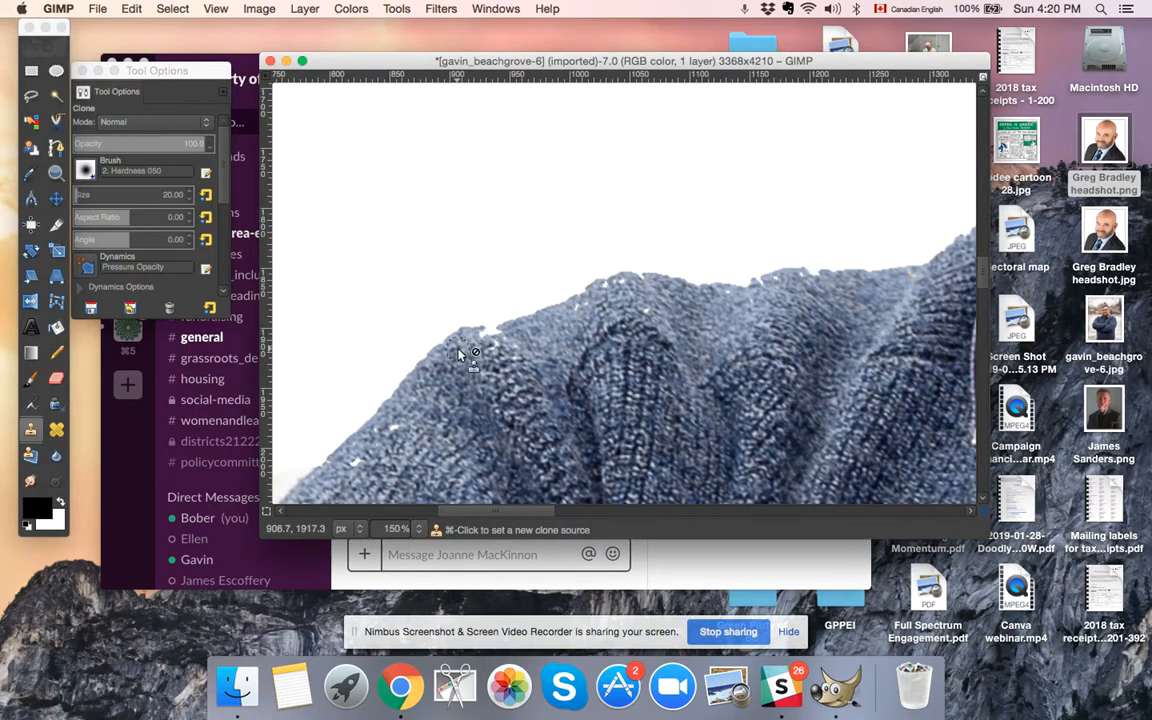
{"action": "left_click", "coordinate": [458, 355]}
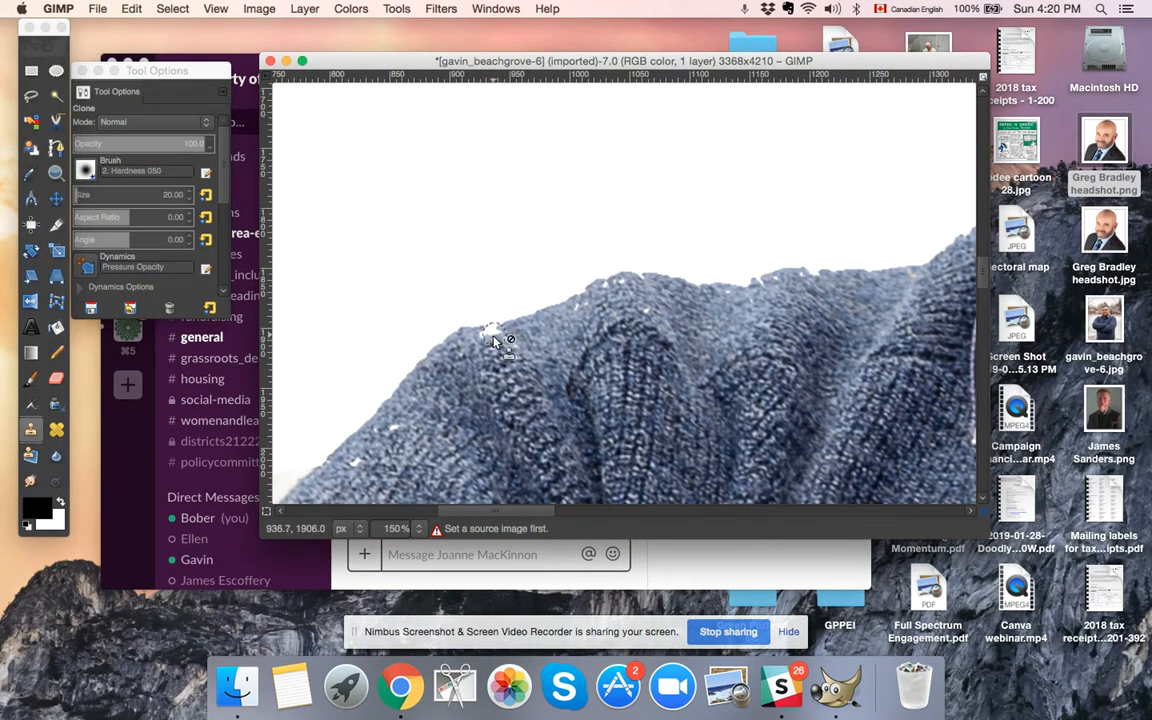
{"action": "right_click", "coordinate": [487, 346]}
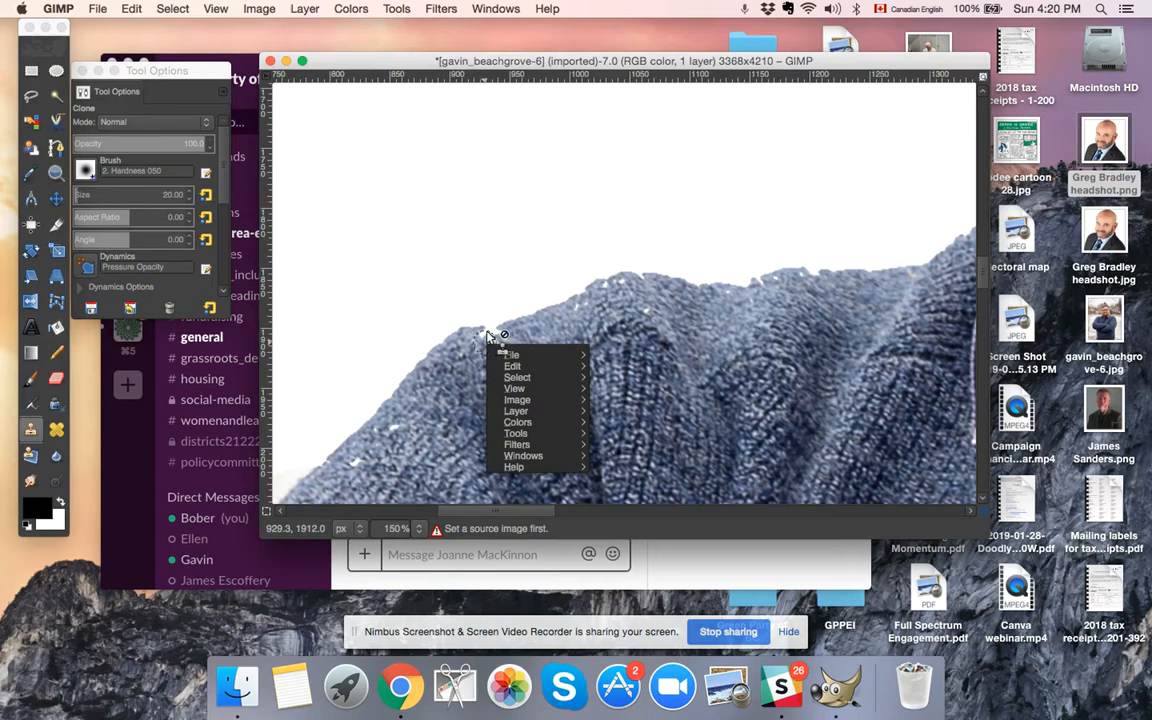
{"action": "left_click", "coordinate": [488, 334]}
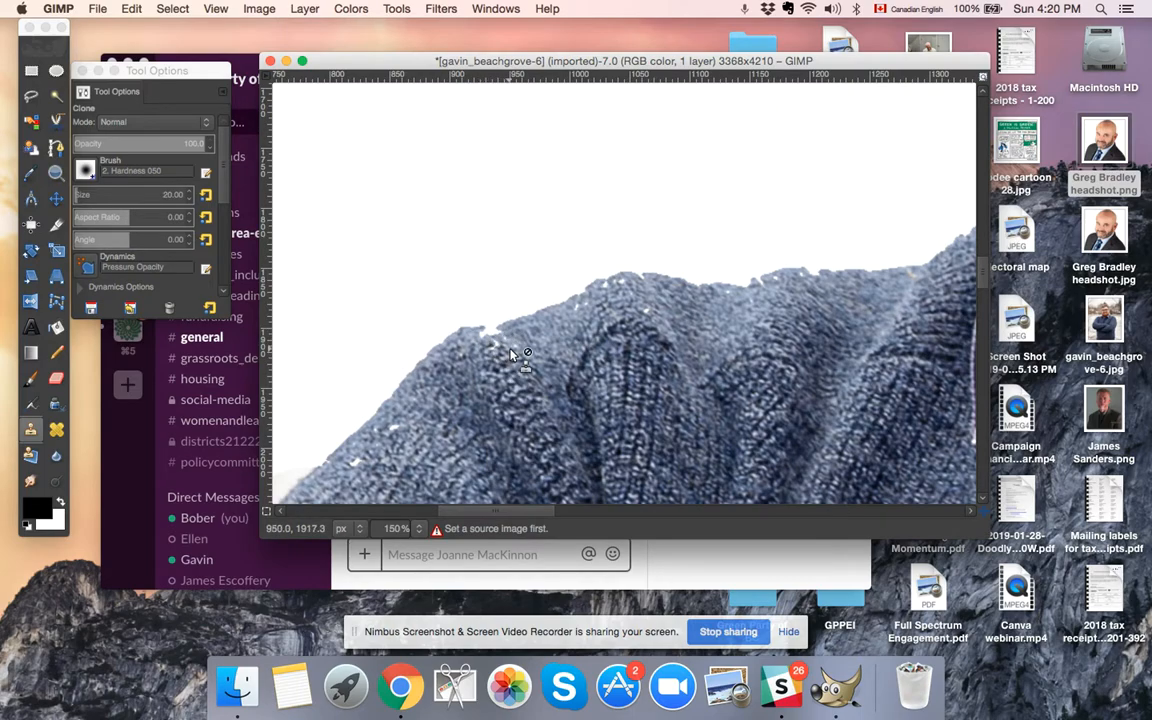
Clone nearby knit texture over the white gap in the sweater's shoulder edge on the image's left side.
{"action": "left_click", "coordinate": [30, 437]}
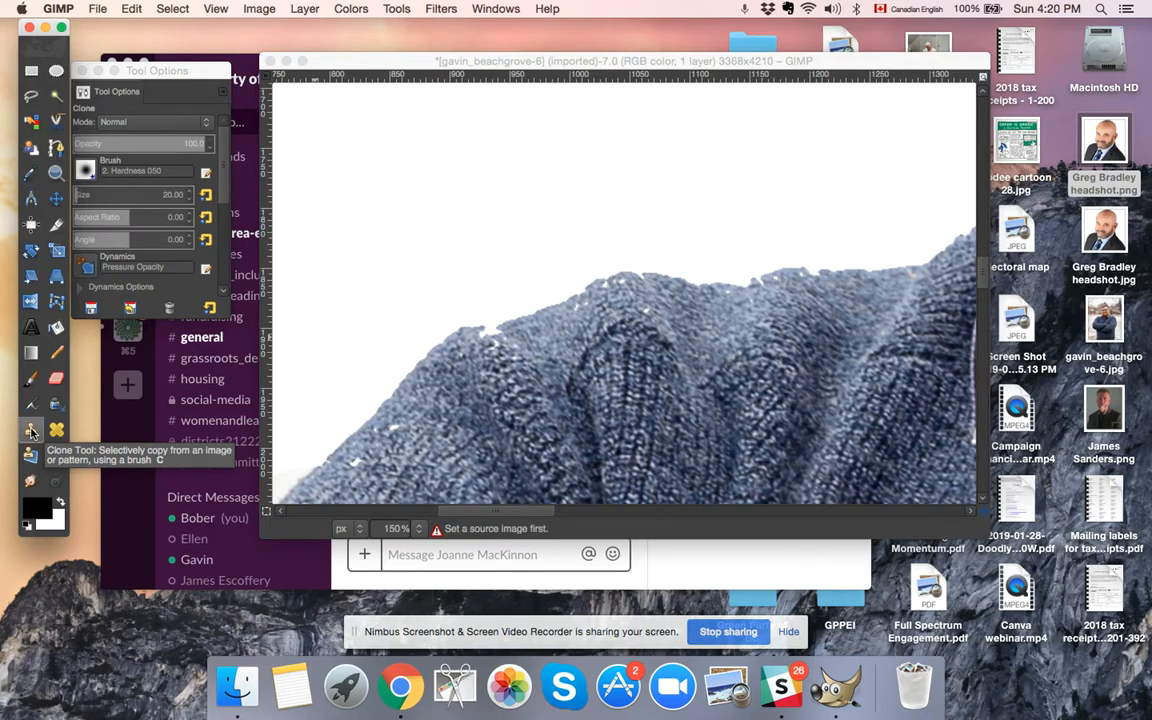
{"action": "left_click", "coordinate": [30, 432]}
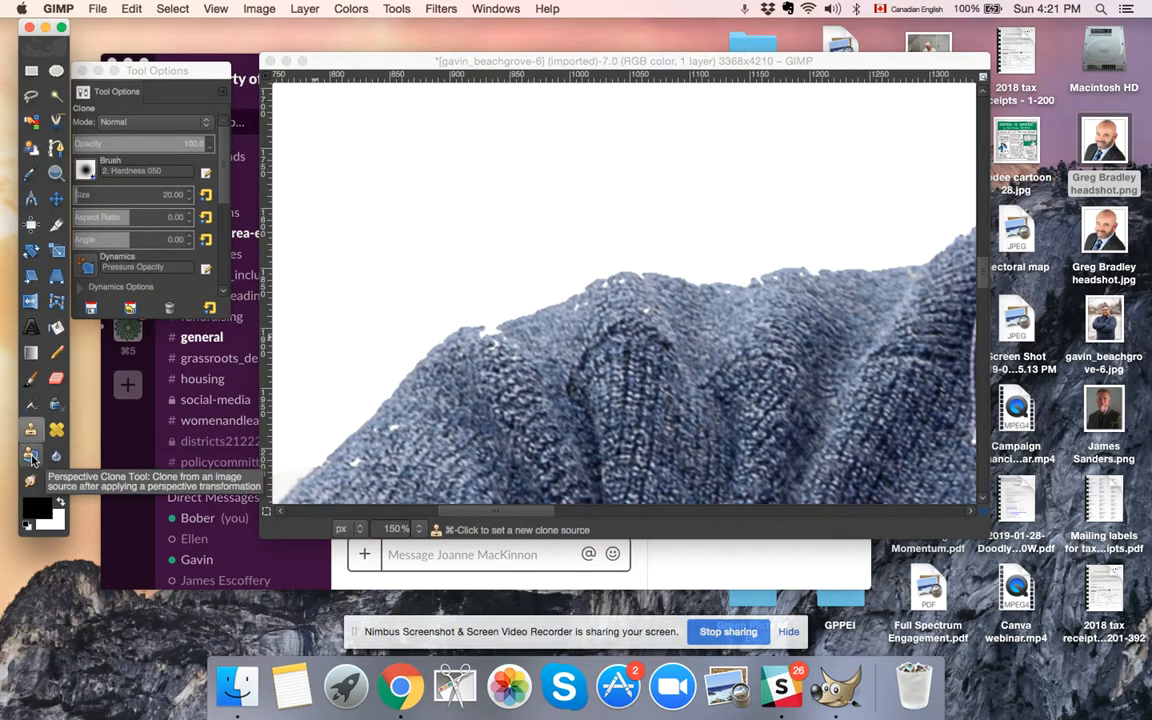
{"action": "left_click", "coordinate": [460, 330]}
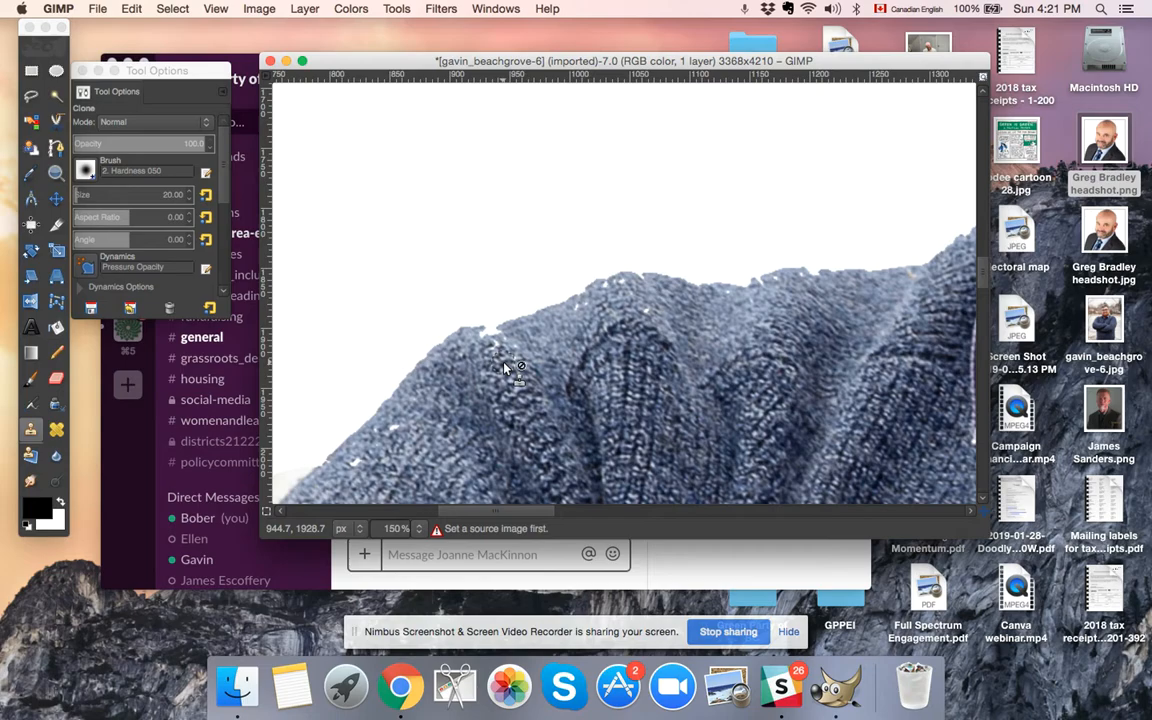
{"action": "right_click", "coordinate": [498, 358]}
{"action": "left_click", "coordinate": [491, 338]}
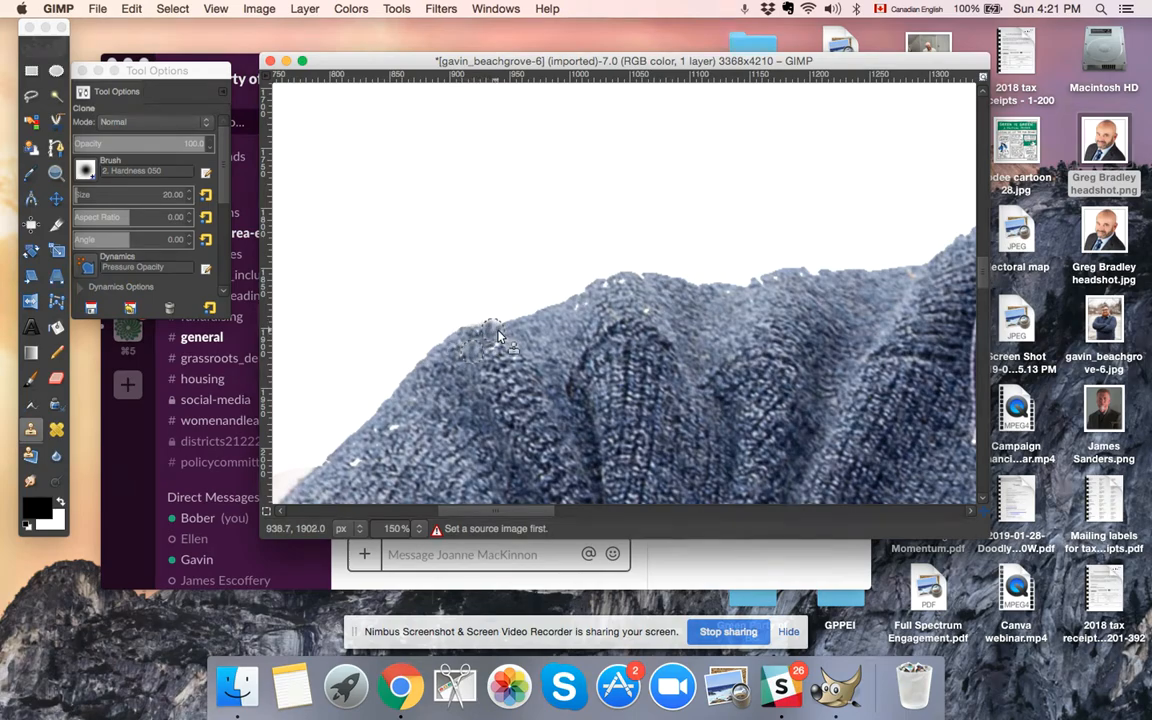
{"action": "left_click", "coordinate": [543, 344], "text": "super"}
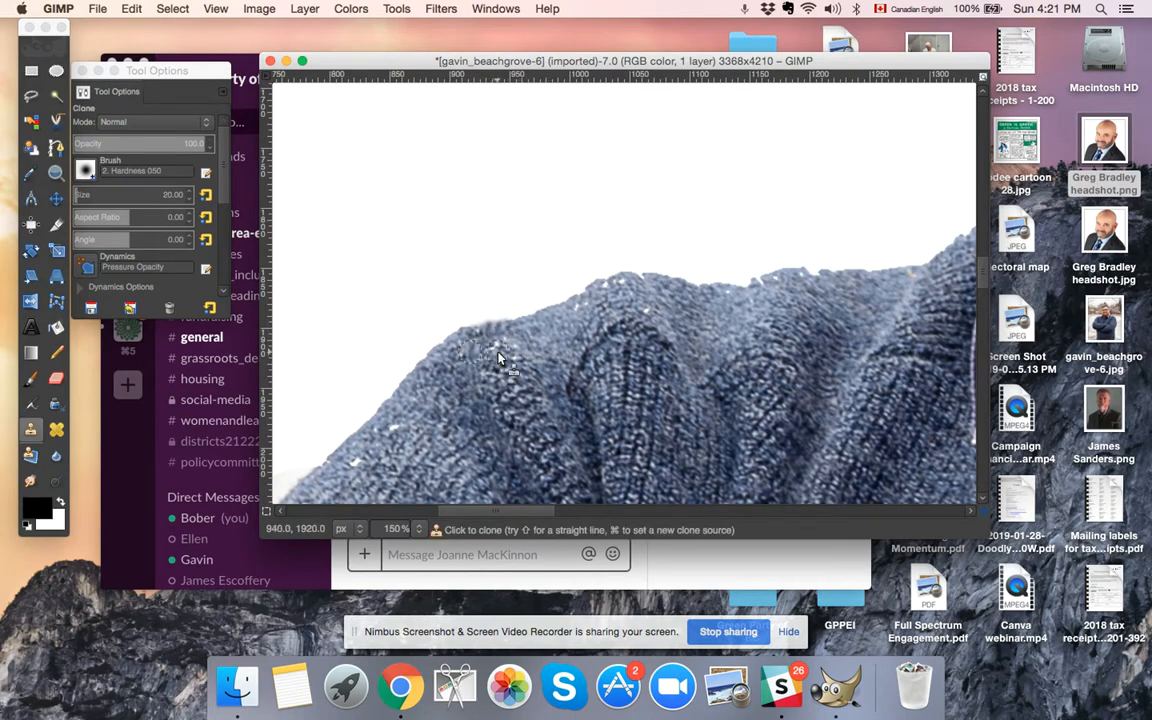
{"action": "left_click_drag", "start_coordinate": [511, 331], "coordinate": [533, 324]}
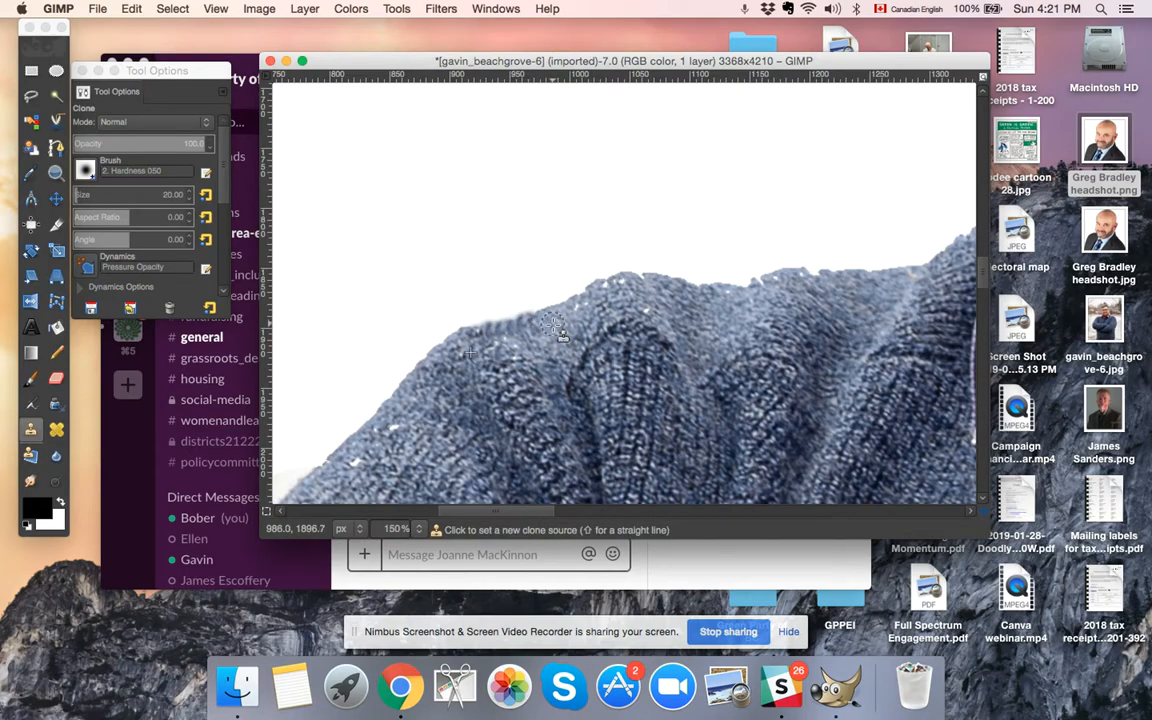
Set a new clone source on the shoulder knit and cover the remaining notches along that shoulder's edge up to the collar.
{"action": "left_click", "coordinate": [551, 325], "text": "super"}
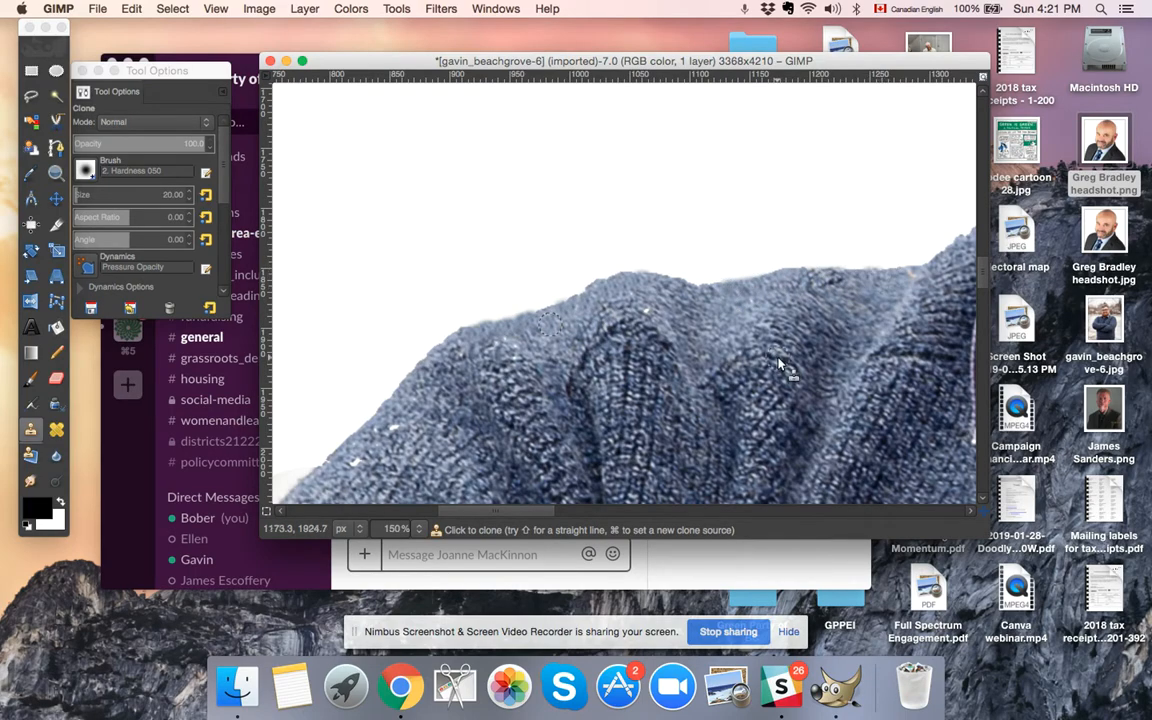
{"action": "scroll", "coordinate": [779, 363], "scroll_direction": "down", "scroll_amount": 3}
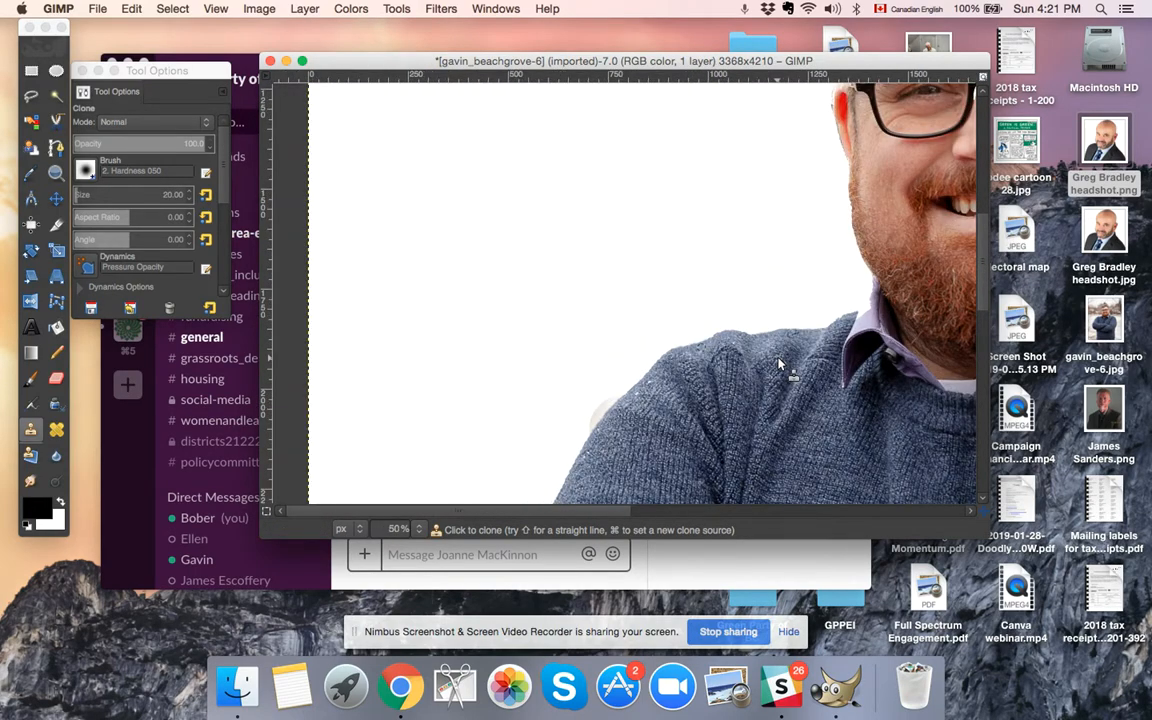
{"action": "scroll", "coordinate": [779, 363], "scroll_direction": "down", "scroll_amount": 1}
{"action": "scroll", "coordinate": [738, 366], "scroll_direction": "up", "scroll_amount": 4}
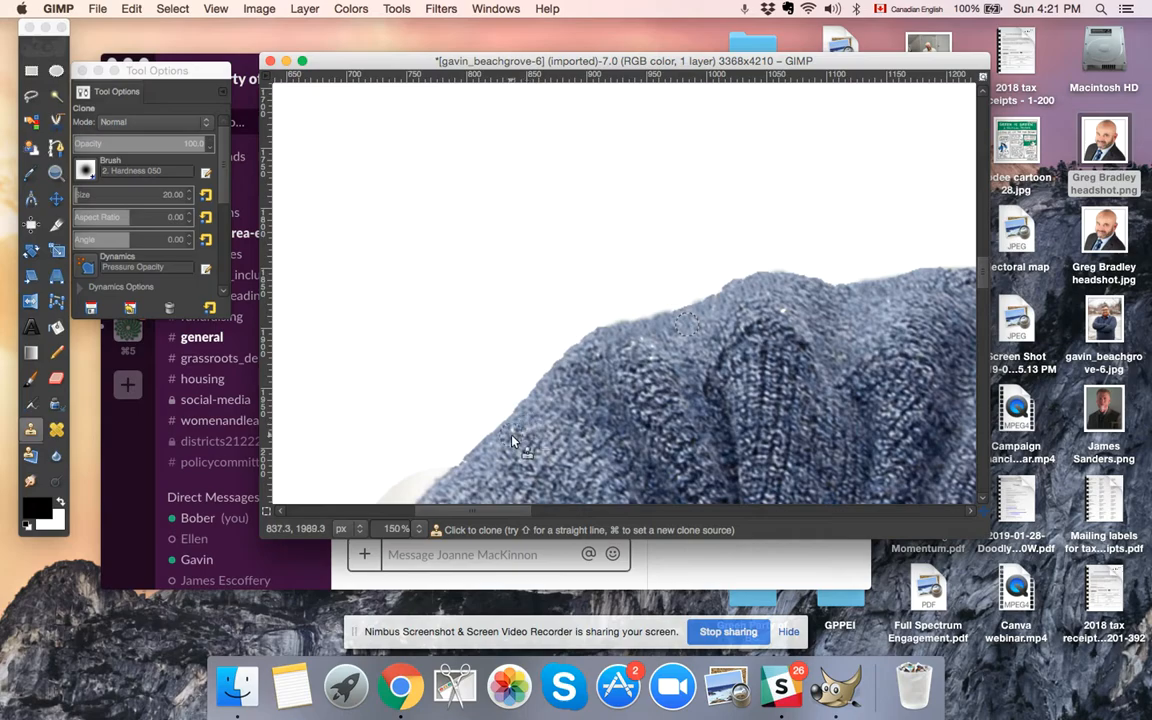
Fuzzy-select the leftover pale patch beside the upper sleeve on the image's left side, clear it and remove the selection.
{"action": "scroll", "coordinate": [535, 435], "scroll_direction": "down", "scroll_amount": 4}
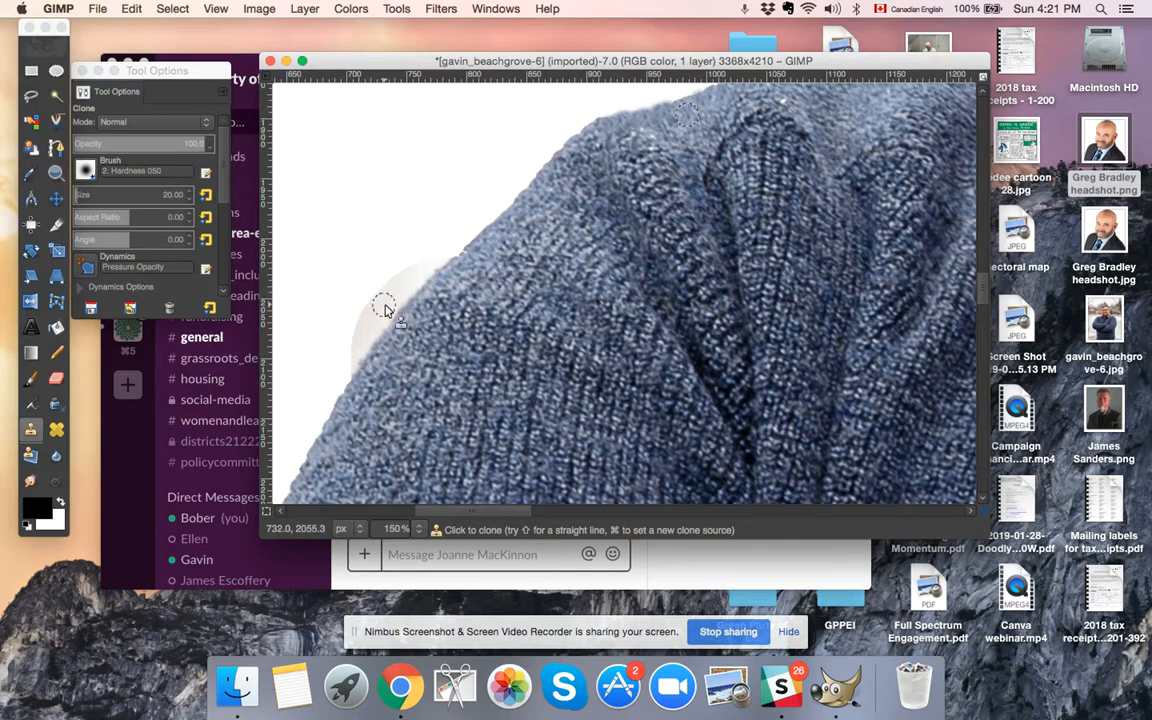
{"action": "left_click", "coordinate": [56, 93]}
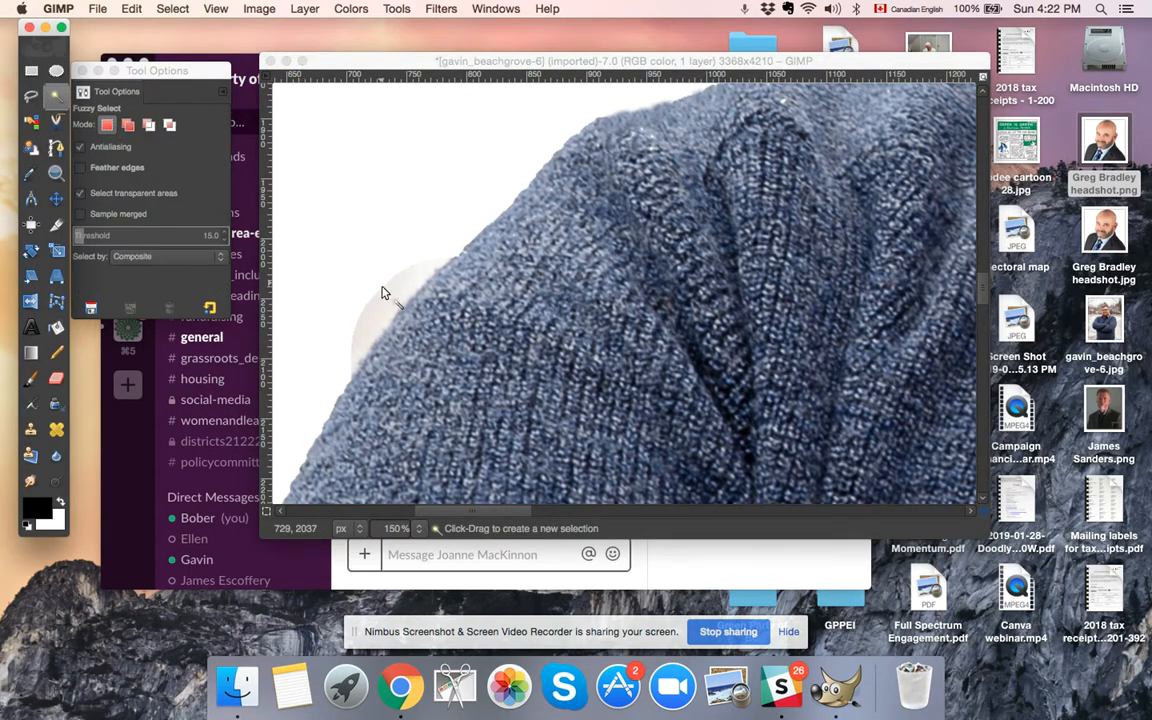
{"action": "left_click", "coordinate": [383, 293]}
{"action": "left_click", "coordinate": [131, 8]}
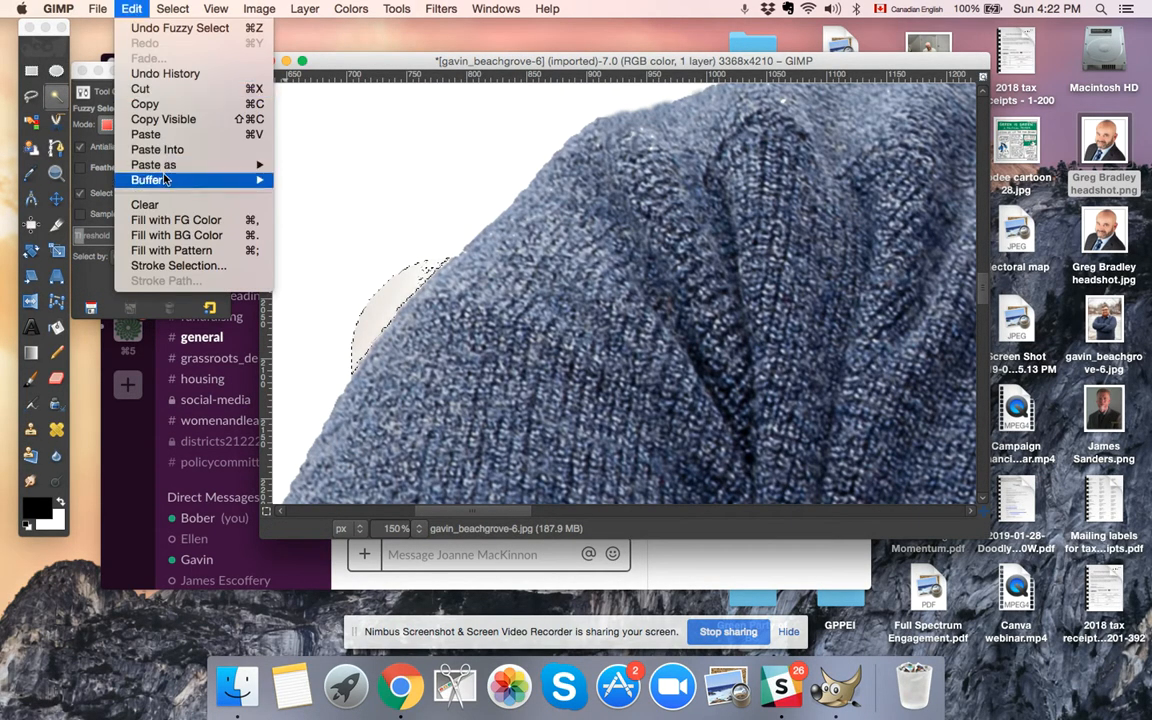
{"action": "left_click", "coordinate": [140, 206]}
{"action": "left_click", "coordinate": [350, 247]}
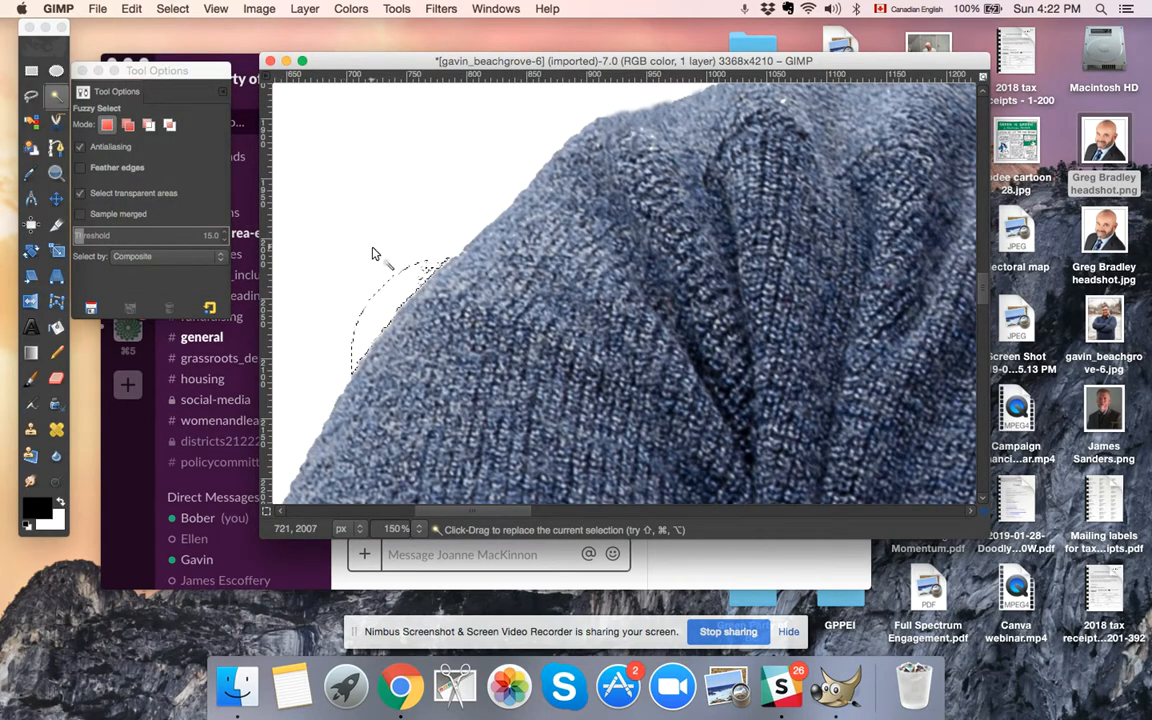
{"action": "left_click", "coordinate": [172, 8]}
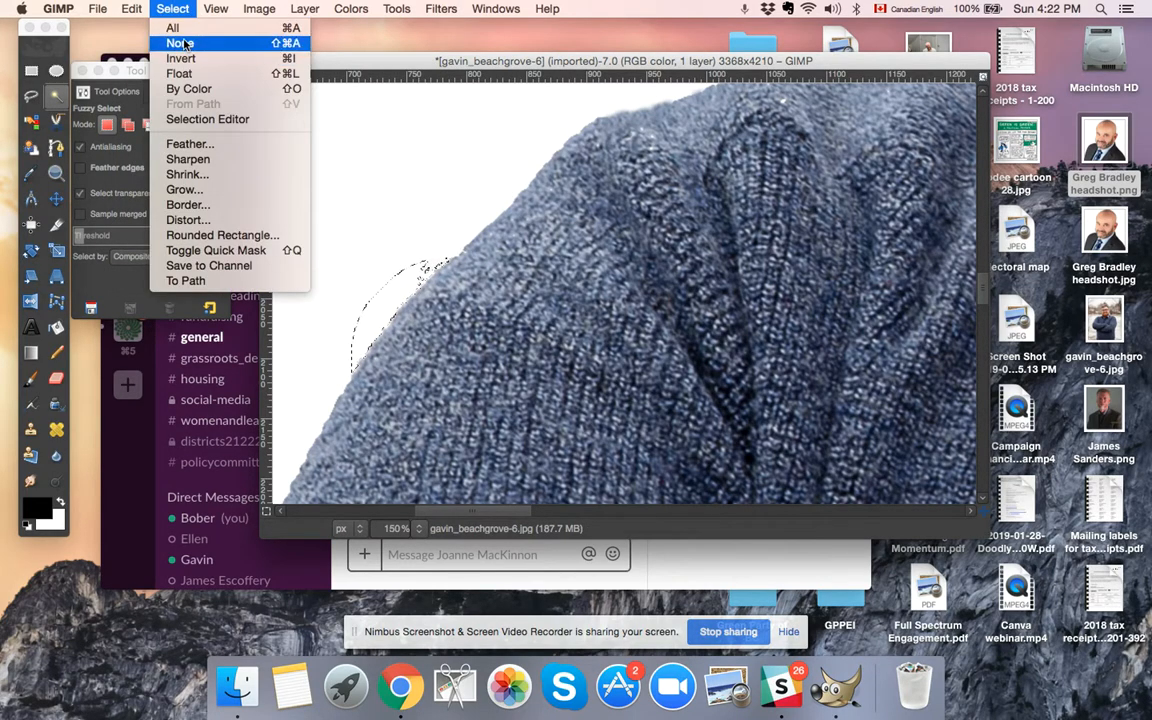
{"action": "left_click", "coordinate": [182, 43]}
Clone knit texture over the white gaps in the sweater's shoulder edge on the image's right side.
{"action": "key", "text": "1"}
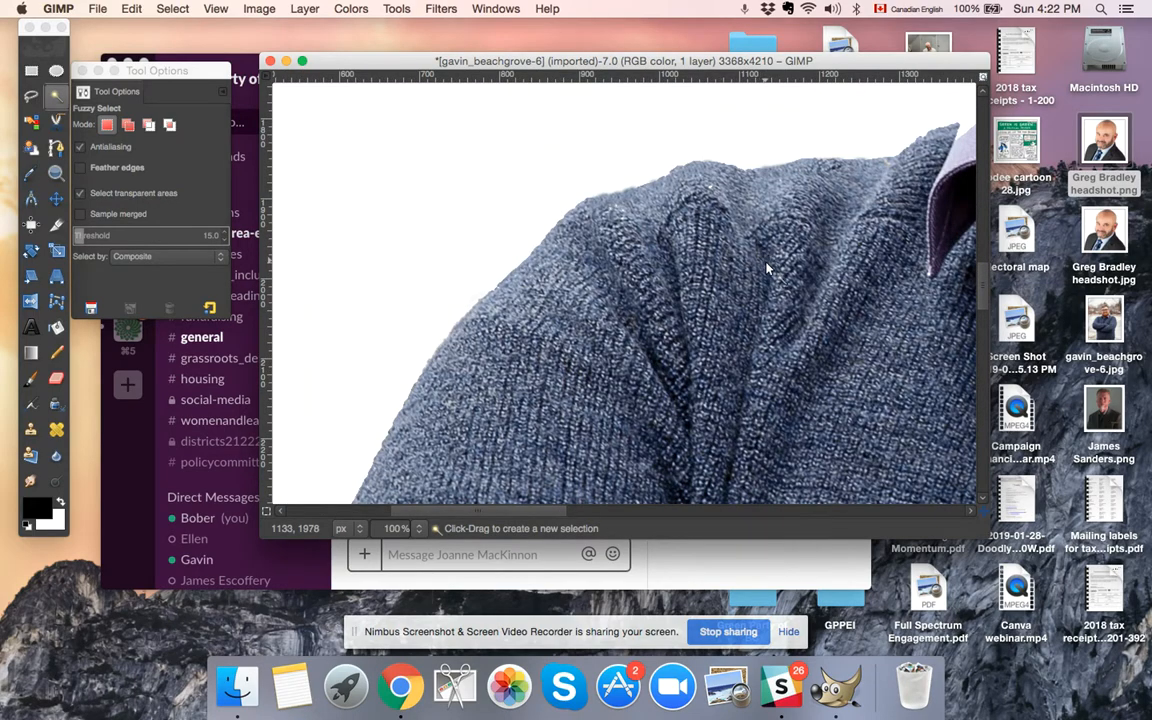
{"action": "key", "text": "minus"}
{"action": "key", "text": "minus"}
{"action": "key", "text": "minus"}
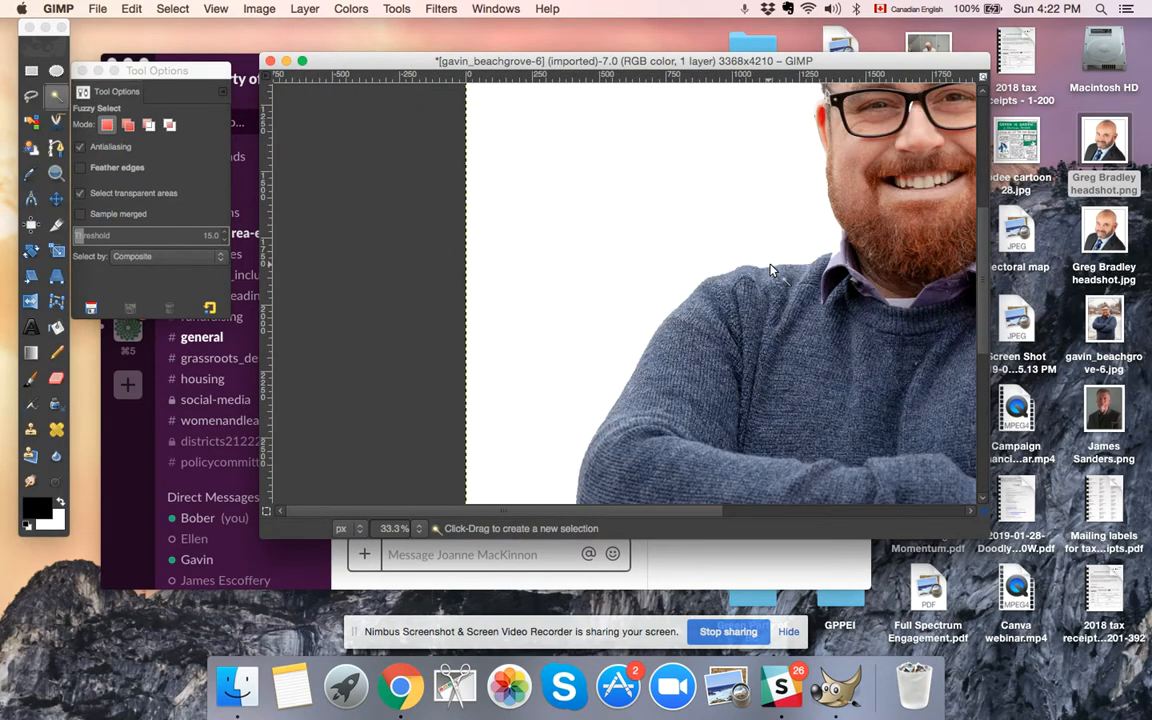
{"action": "left_click_drag", "start_coordinate": [553, 509], "coordinate": [702, 505]}
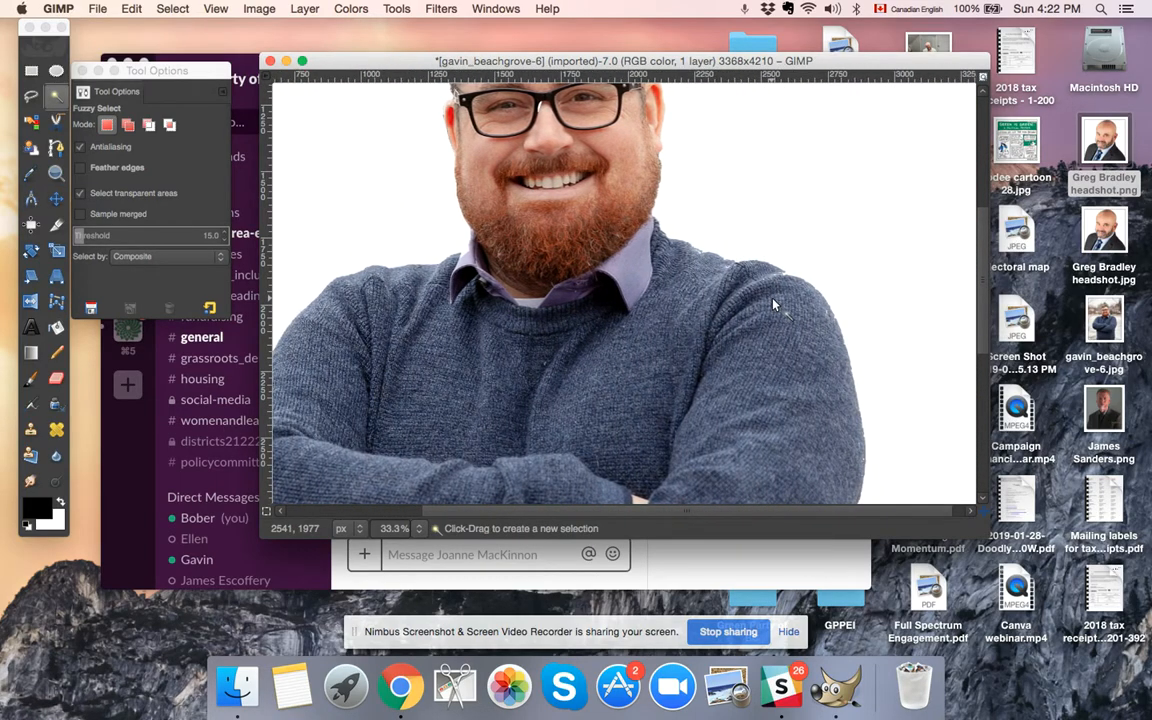
{"action": "key", "text": "plus"}
{"action": "key", "text": "plus"}
{"action": "key", "text": "plus"}
{"action": "key", "text": "plus"}
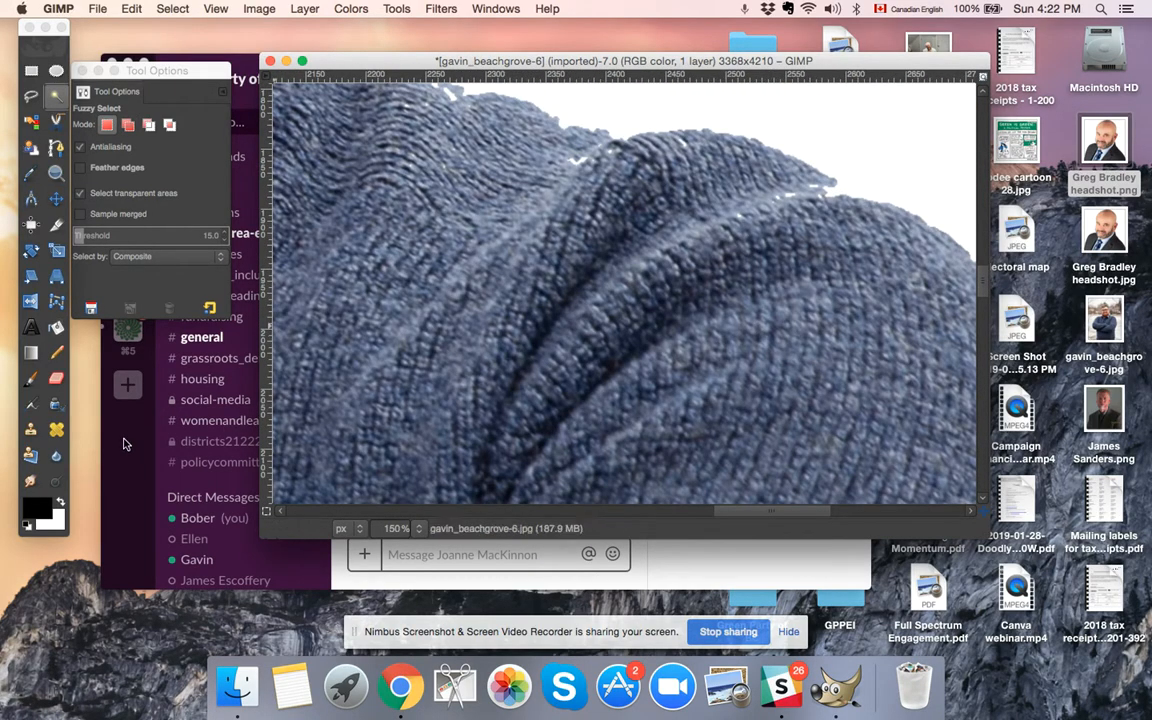
{"action": "left_click", "coordinate": [30, 429]}
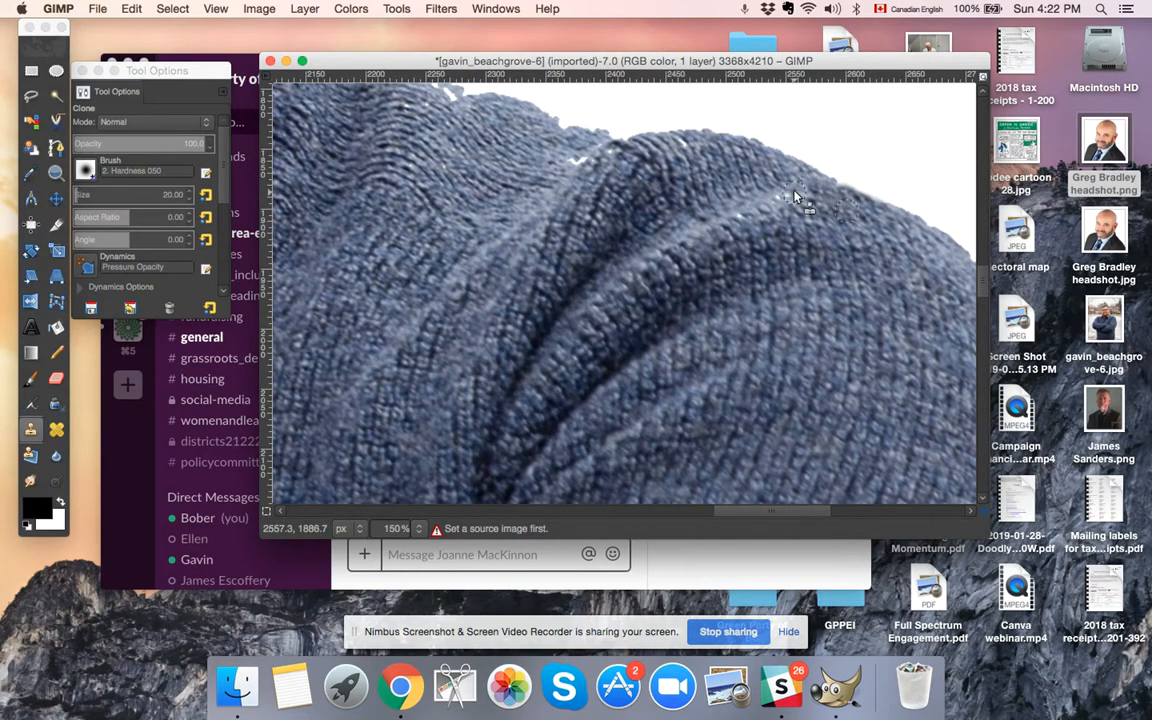
{"action": "left_click", "coordinate": [575, 165], "text": "super"}
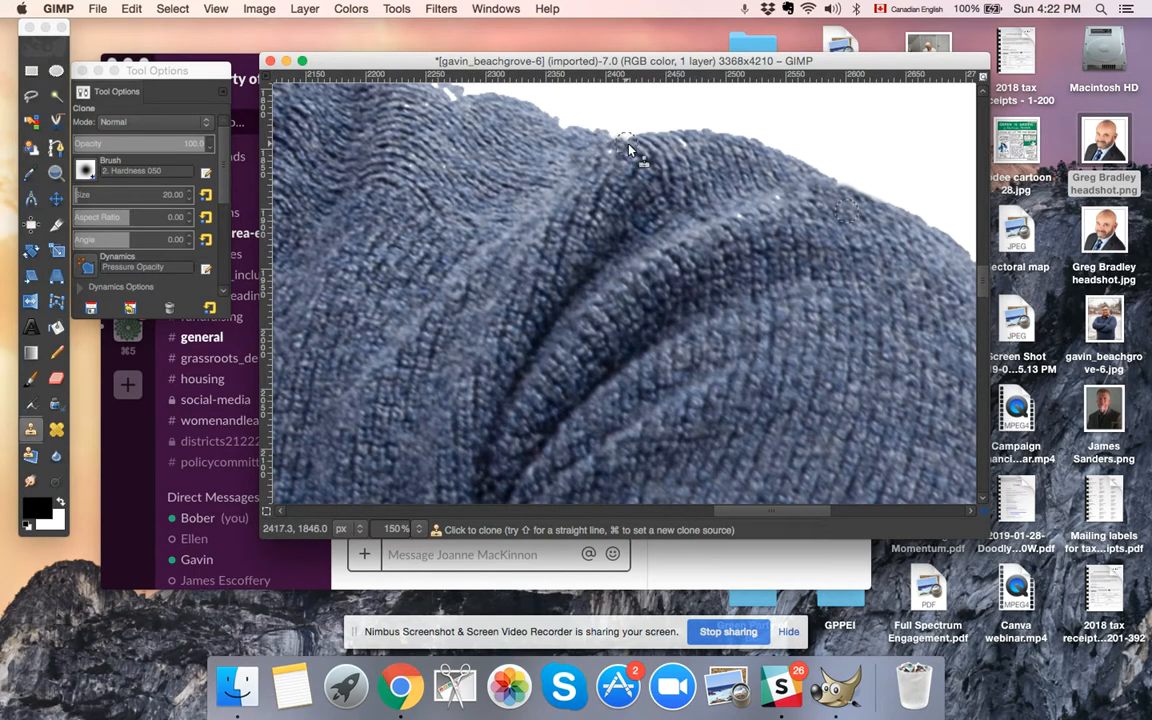
{"action": "left_click_drag", "start_coordinate": [628, 150], "coordinate": [679, 148]}
Clone over the ragged notches on the slope between that shoulder and the collar, and the white specks in the shoulder fold.
{"action": "scroll", "coordinate": [545, 170], "scroll_direction": "up", "scroll_amount": 4}
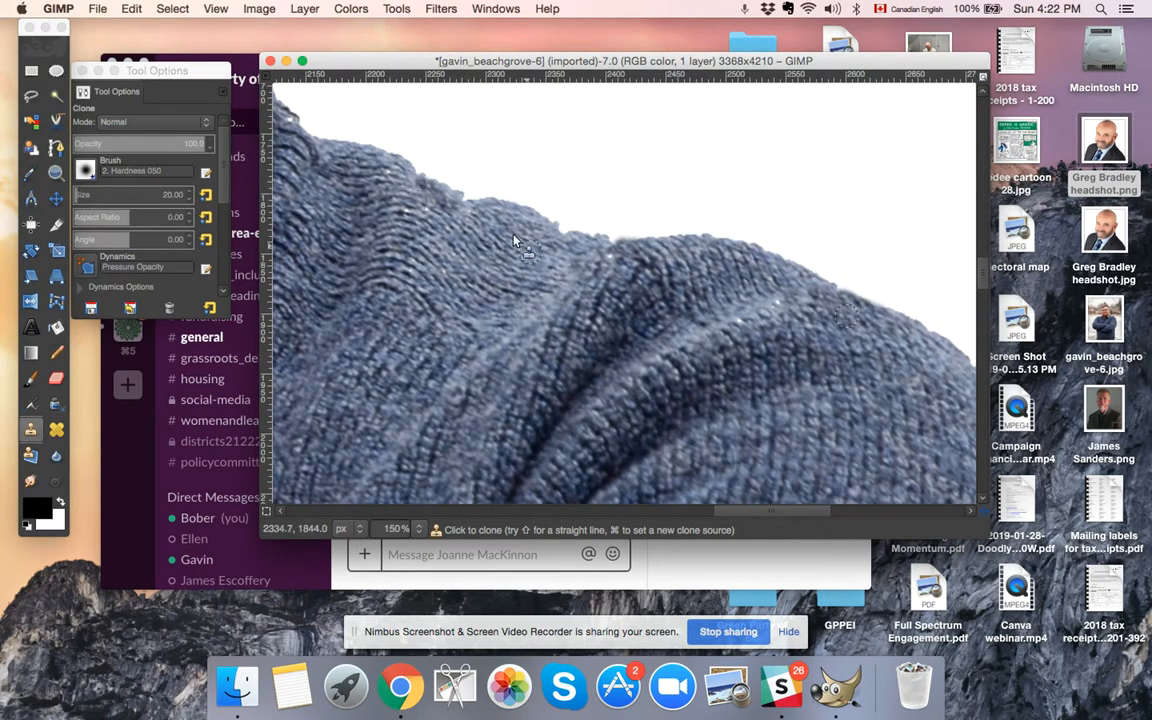
{"action": "left_click_drag", "start_coordinate": [486, 209], "coordinate": [450, 192]}
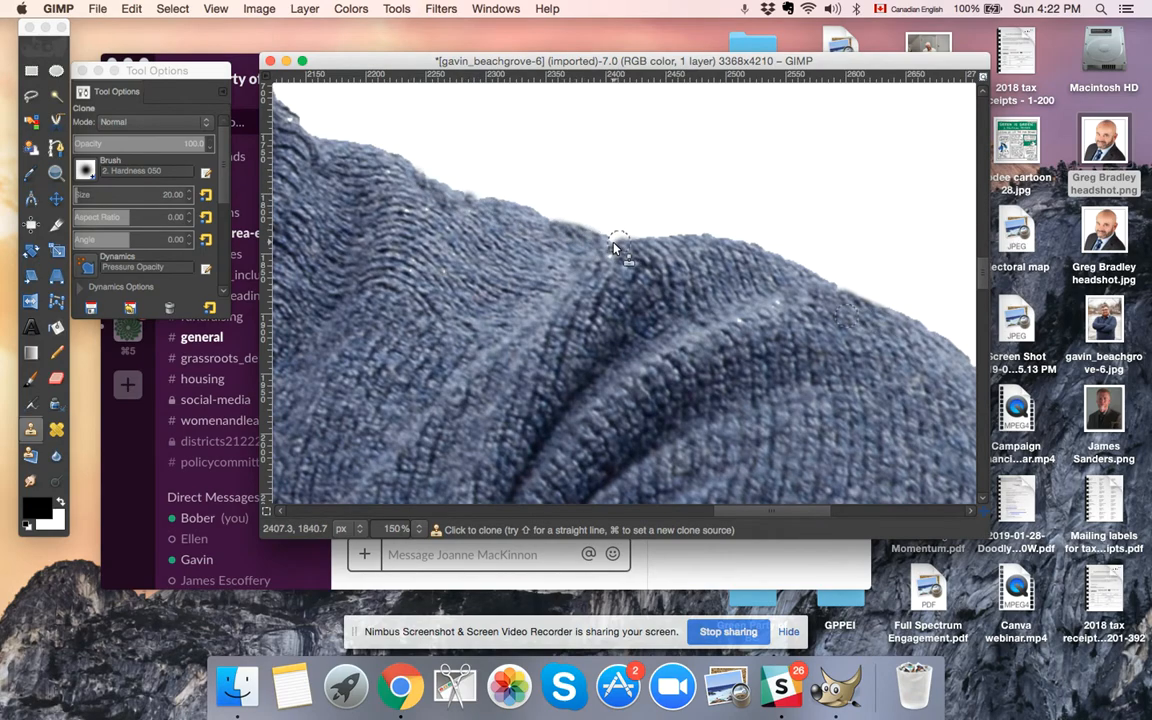
{"action": "scroll", "coordinate": [813, 357], "scroll_direction": "down", "scroll_amount": 4}
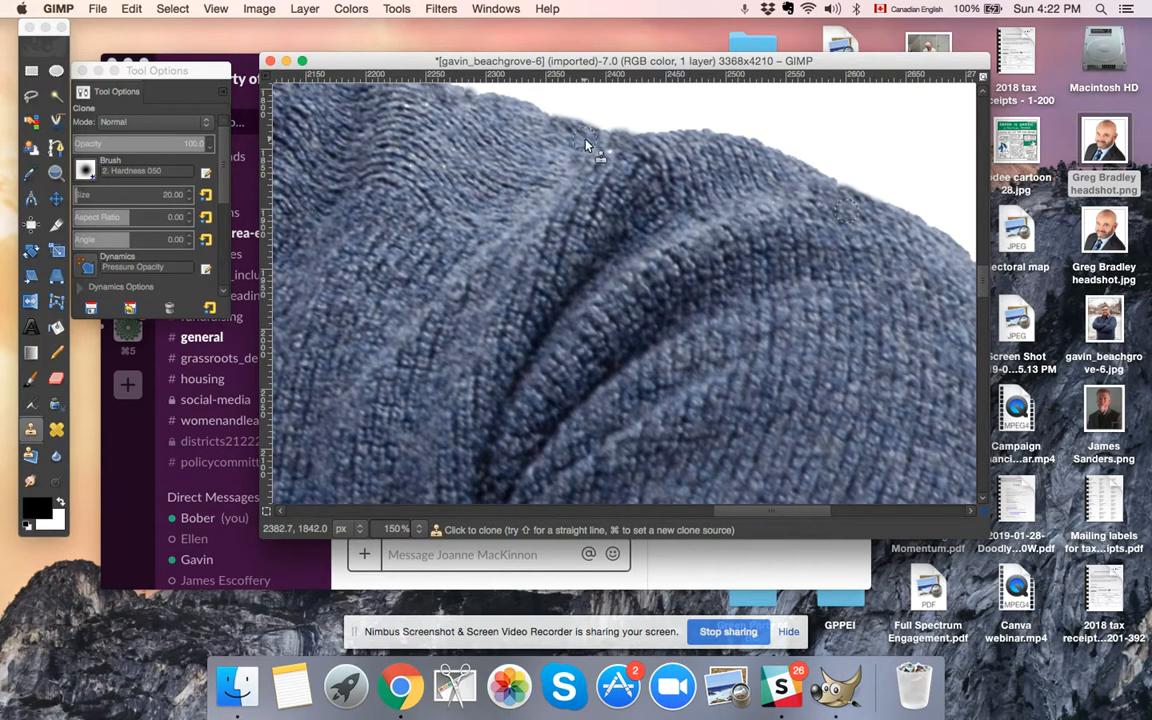
{"action": "left_click", "coordinate": [610, 147]}
Examine the sweater's outline down the arm on the image's right side and the whole cutout from hair to waist.
{"action": "scroll", "coordinate": [726, 209], "scroll_direction": "down", "scroll_amount": 2}
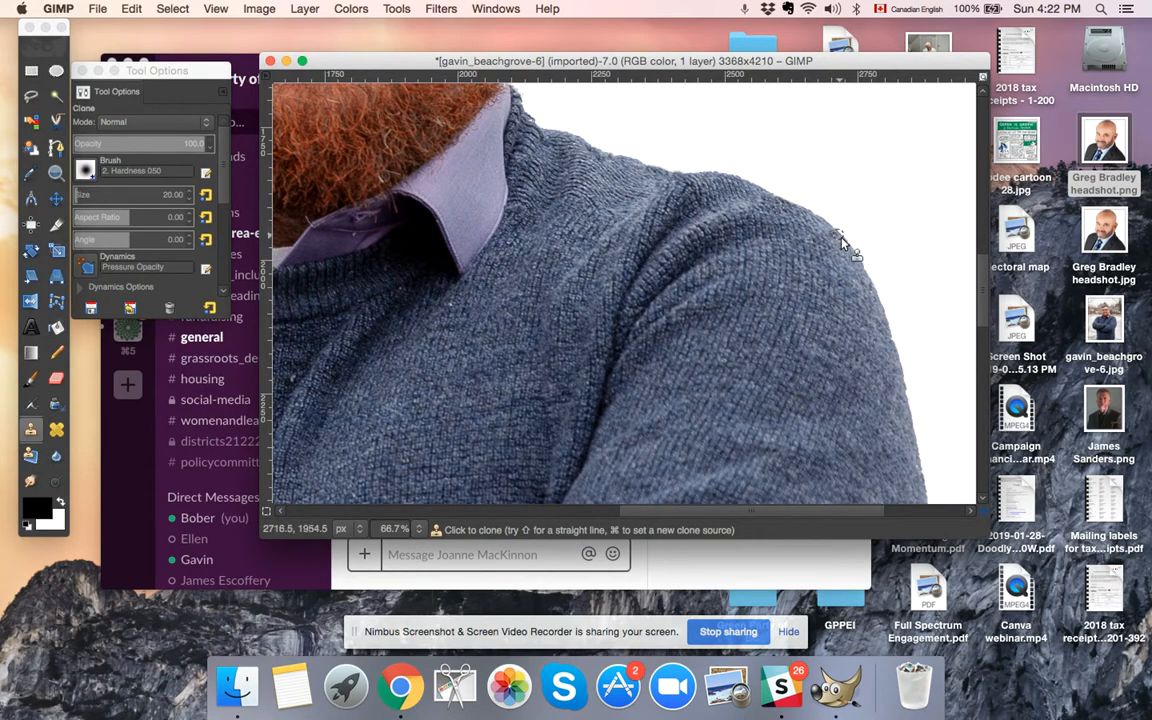
{"action": "scroll", "coordinate": [893, 352], "scroll_direction": "down", "scroll_amount": 5}
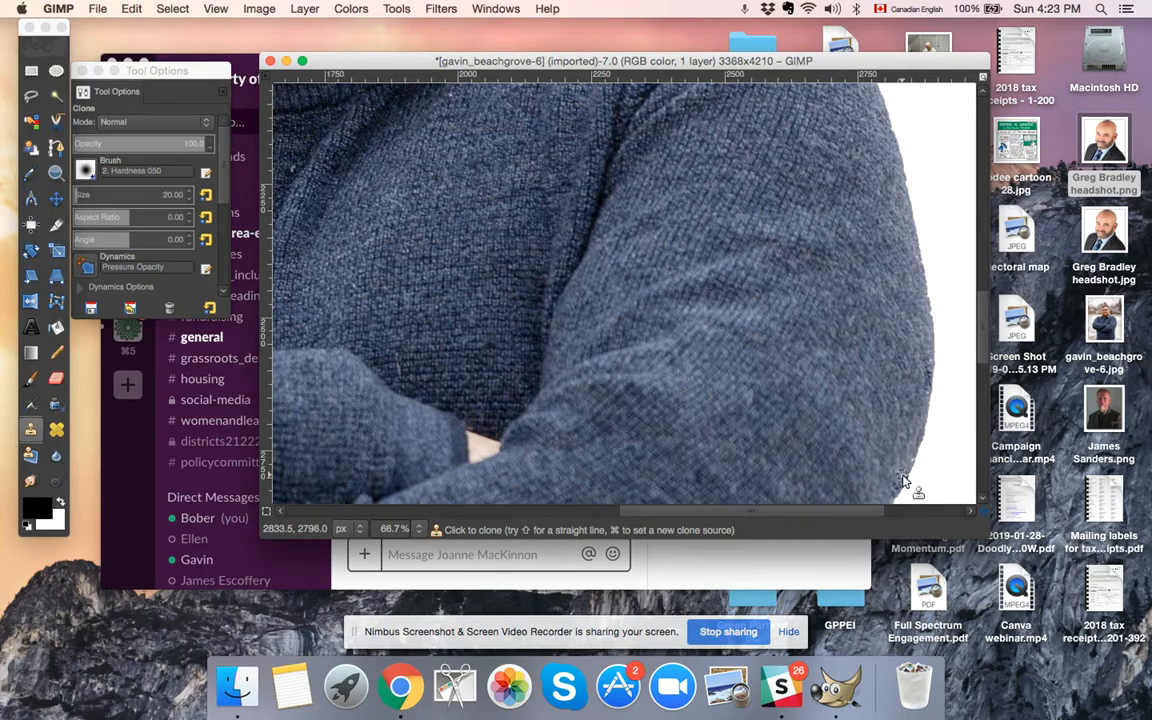
{"action": "scroll", "coordinate": [955, 383], "scroll_direction": "up", "scroll_amount": 10}
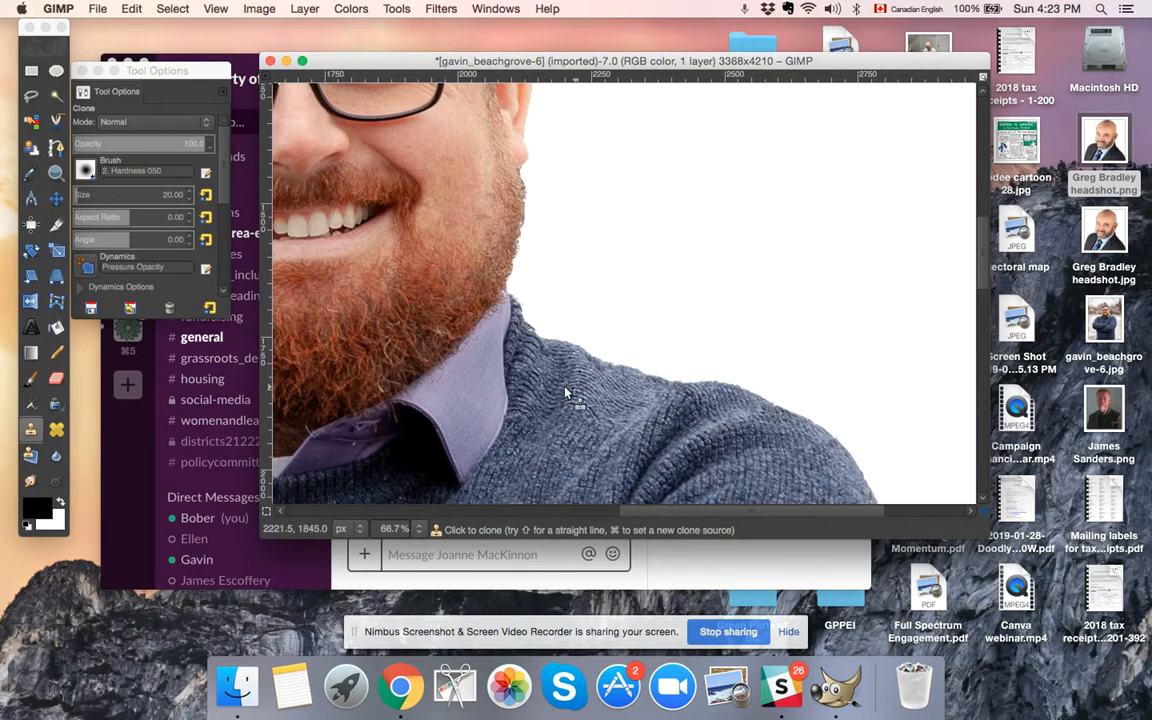
{"action": "key", "text": "minus"}
{"action": "key", "text": "minus"}
{"action": "key", "text": "minus"}
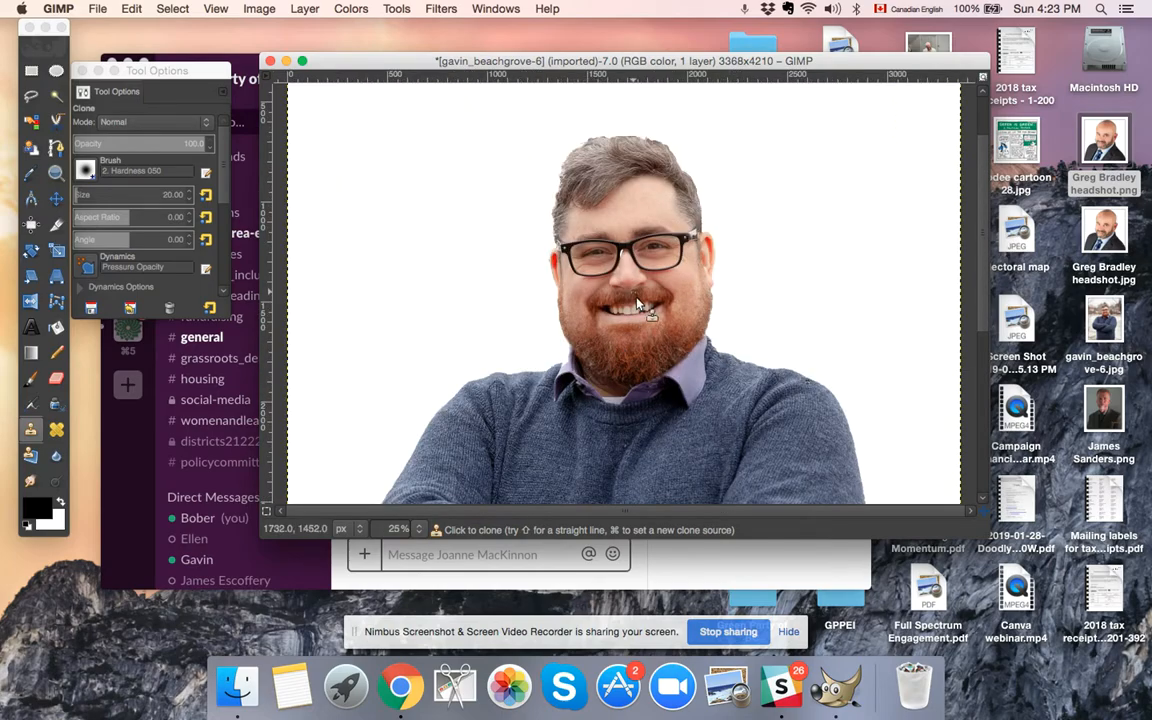
{"action": "scroll", "coordinate": [600, 370], "scroll_direction": "down", "scroll_amount": 5}
{"action": "scroll", "coordinate": [628, 325], "scroll_direction": "up", "scroll_amount": 4}
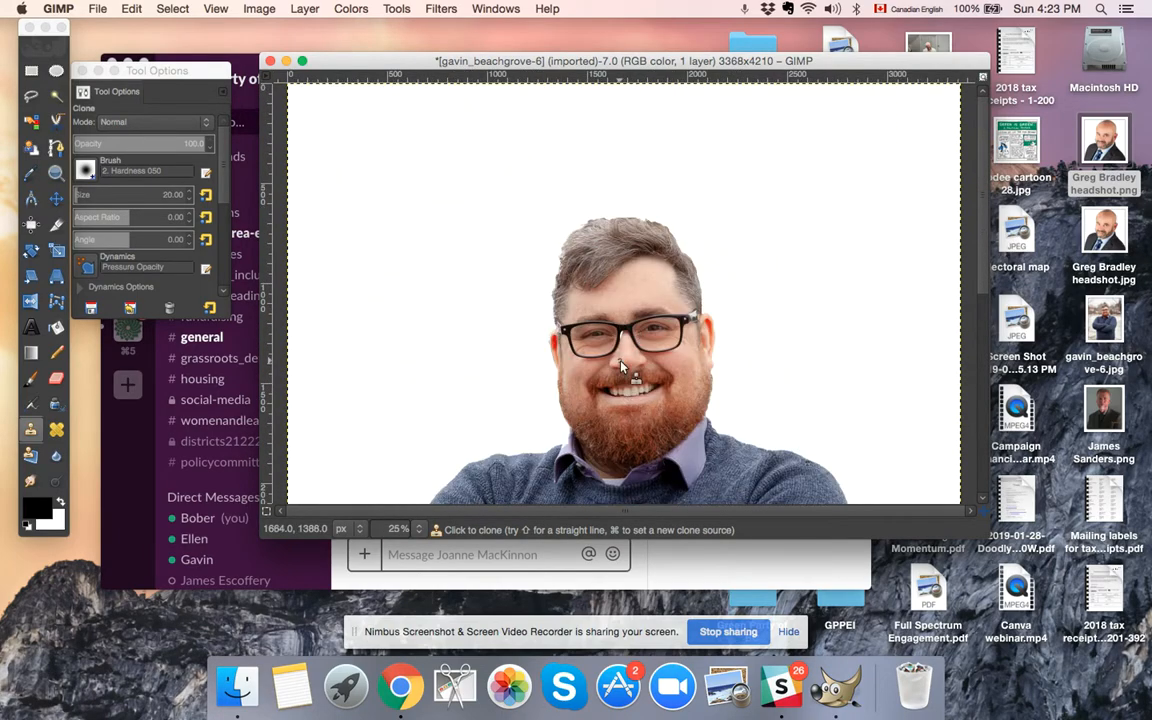
{"action": "scroll", "coordinate": [588, 325], "scroll_direction": "down", "scroll_amount": 2}
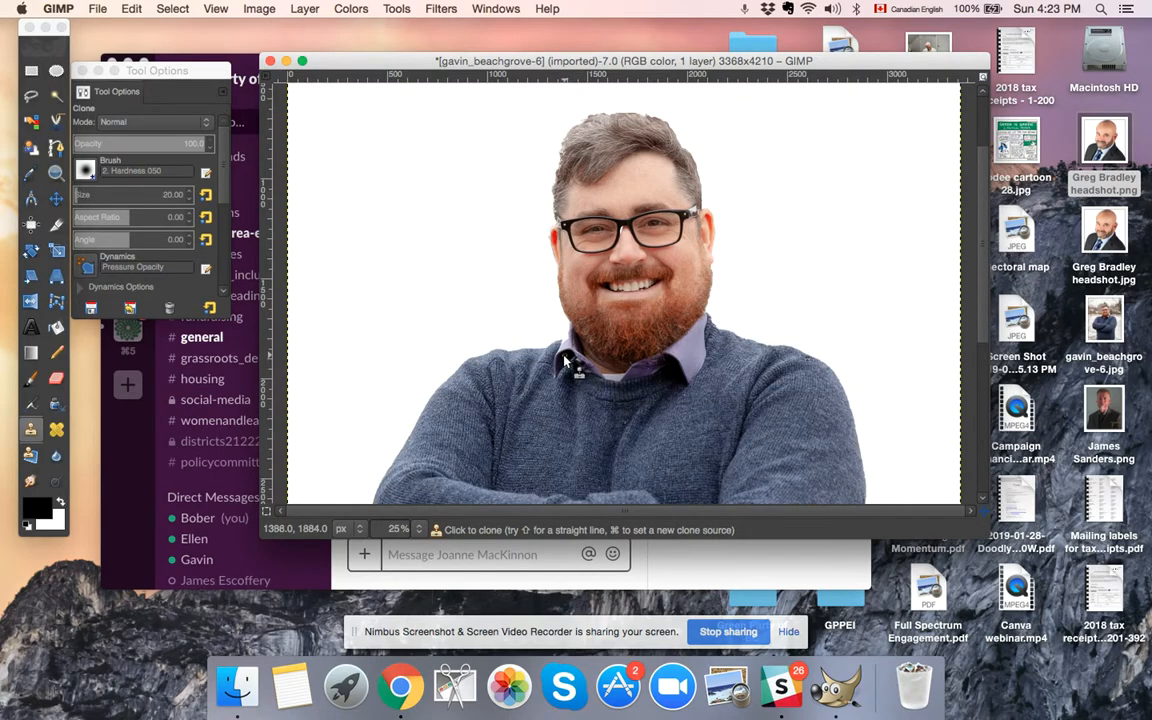
{"action": "scroll", "coordinate": [578, 372], "scroll_direction": "down", "scroll_amount": 5}
{"action": "scroll", "coordinate": [560, 340], "scroll_direction": "down", "scroll_amount": 2}
{"action": "scroll", "coordinate": [556, 326], "scroll_direction": "up", "scroll_amount": 7}
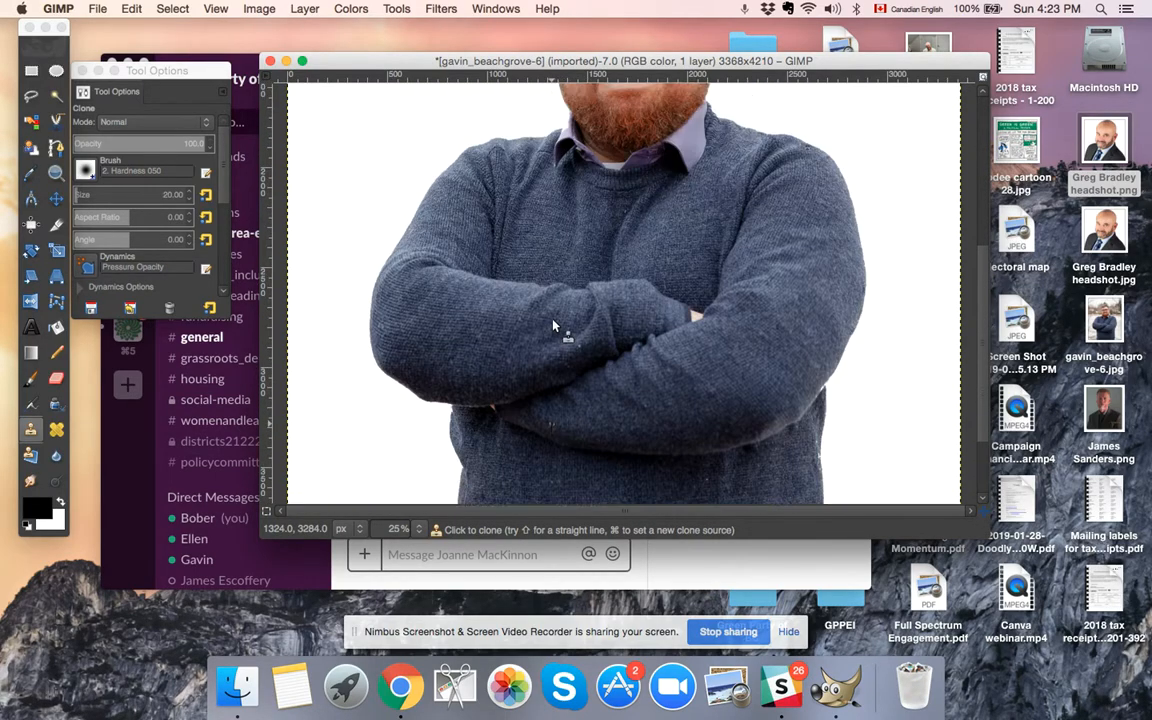
Select the white background around the man with Fuzzy Select at threshold 15 and check the selection outline along his body.
{"action": "left_click", "coordinate": [57, 95]}
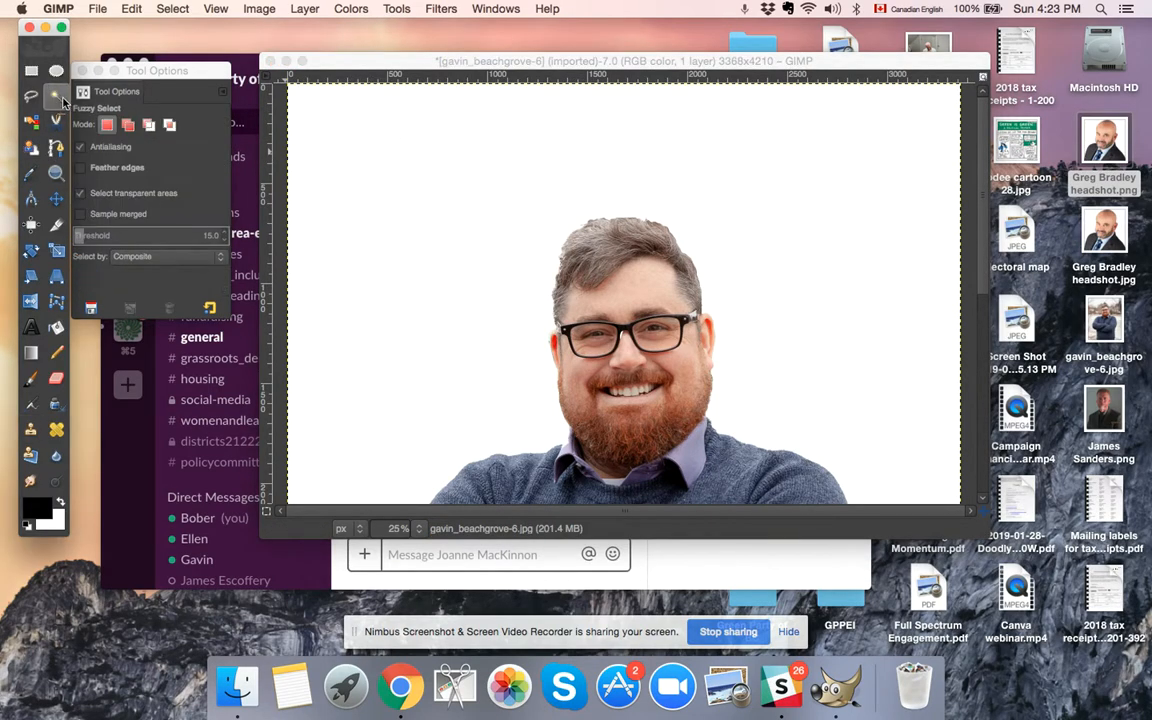
{"action": "left_click", "coordinate": [369, 146]}
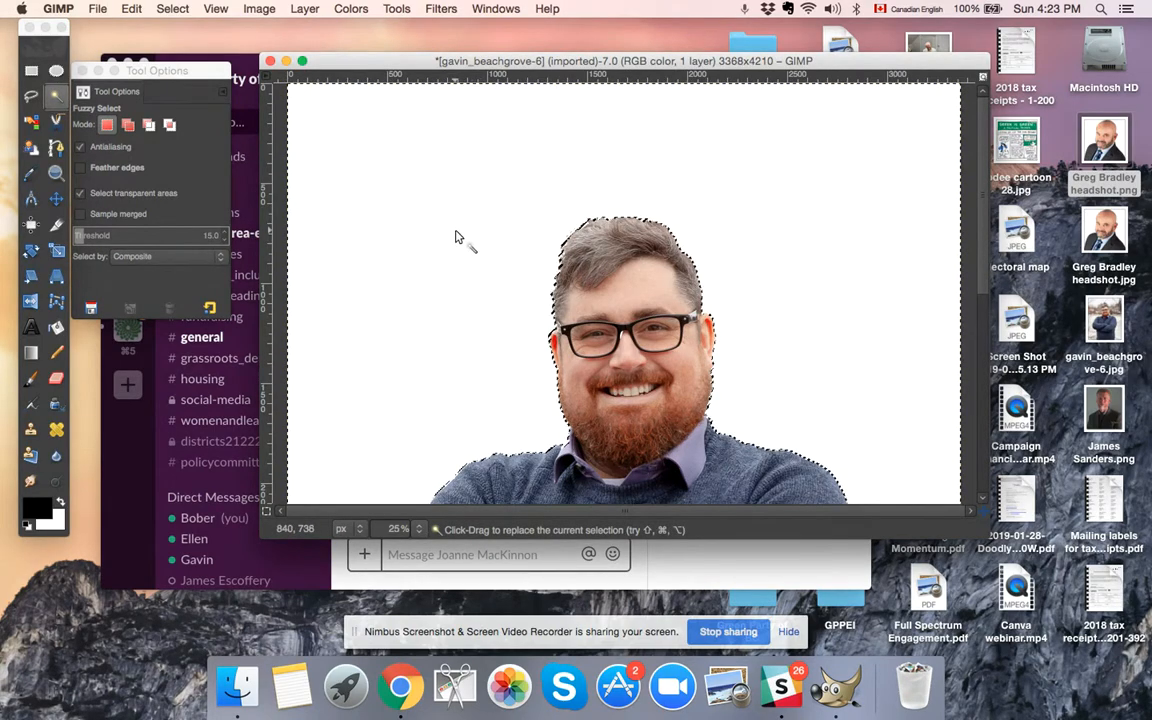
{"action": "scroll", "coordinate": [456, 240], "scroll_direction": "down", "scroll_amount": 5}
{"action": "scroll", "coordinate": [614, 377], "scroll_direction": "down", "scroll_amount": 5}
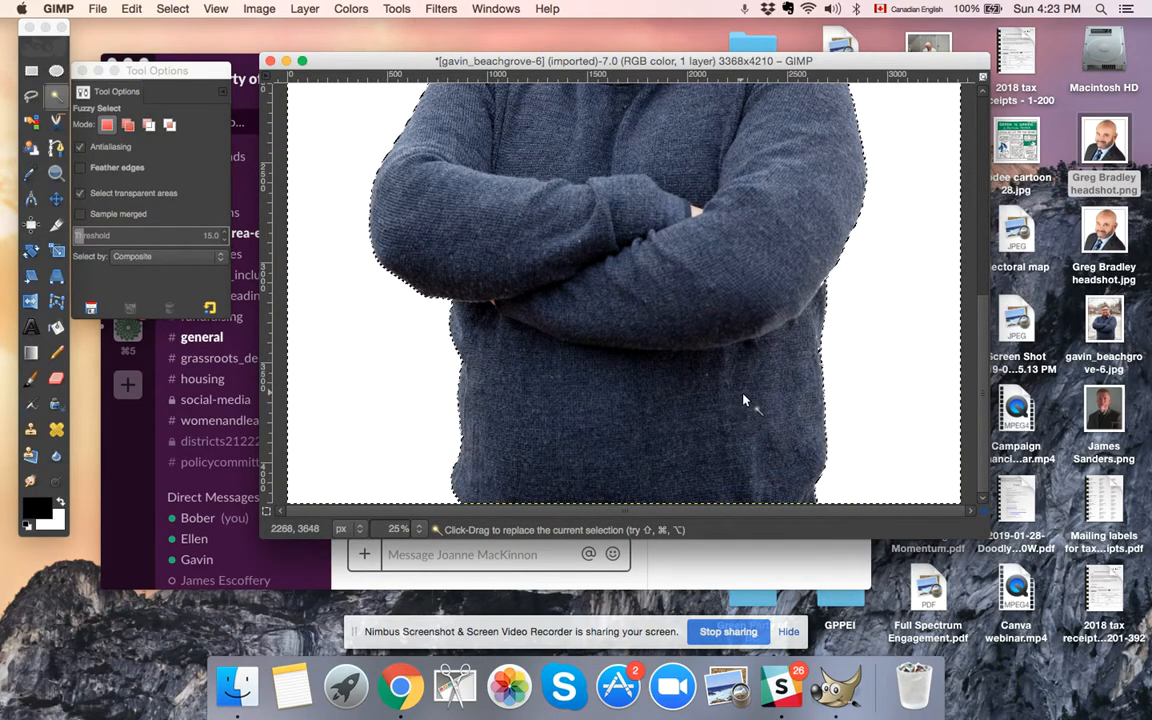
{"action": "scroll", "coordinate": [840, 392], "scroll_direction": "up", "scroll_amount": 5}
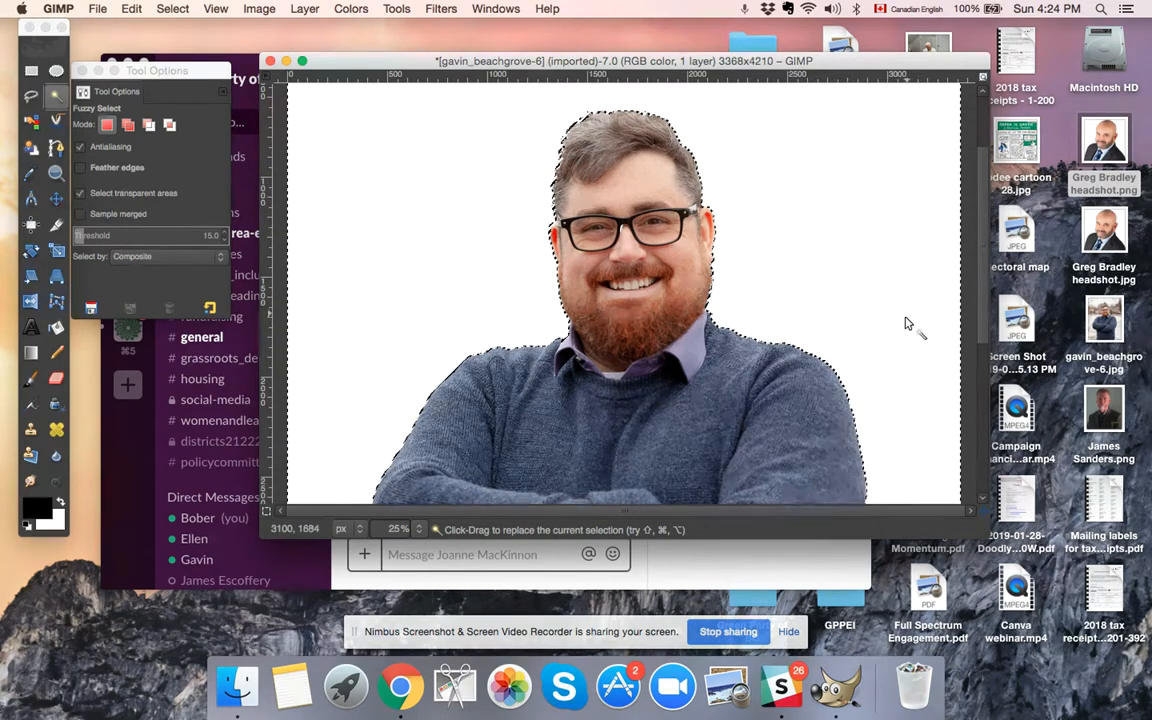
{"action": "scroll", "coordinate": [874, 301], "scroll_direction": "down", "scroll_amount": 3}
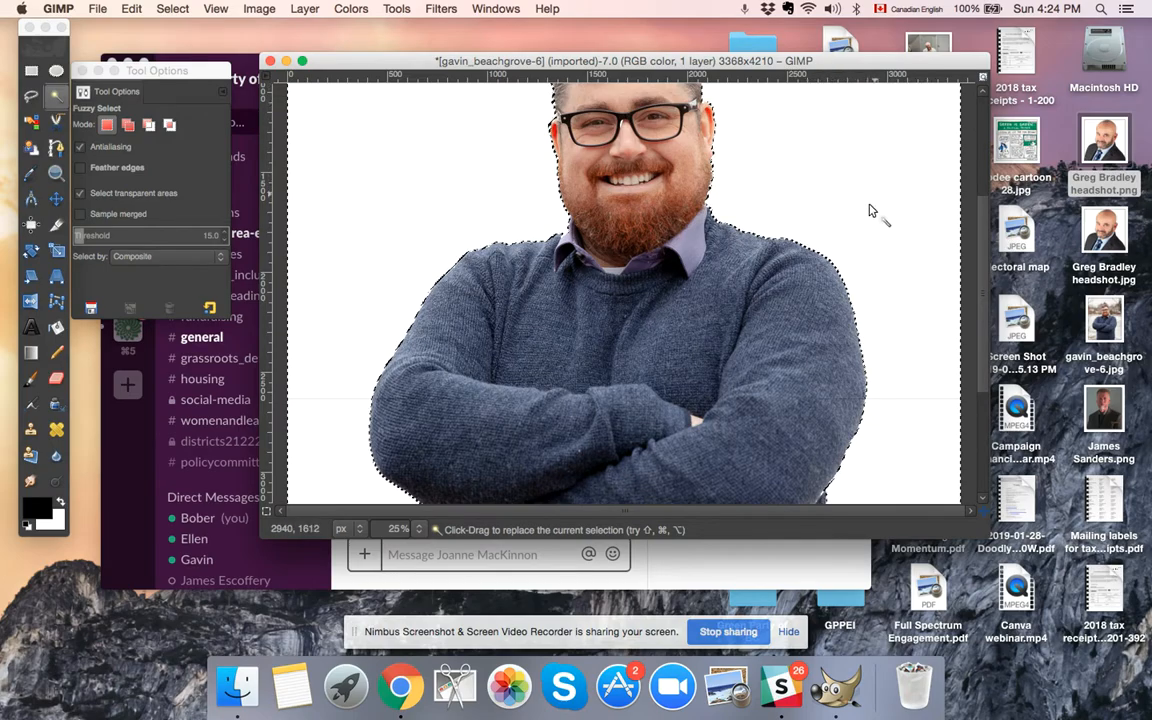
Review the background selection's outline around the man from his hair down to his waist.
{"action": "scroll", "coordinate": [920, 350], "scroll_direction": "down", "scroll_amount": 3}
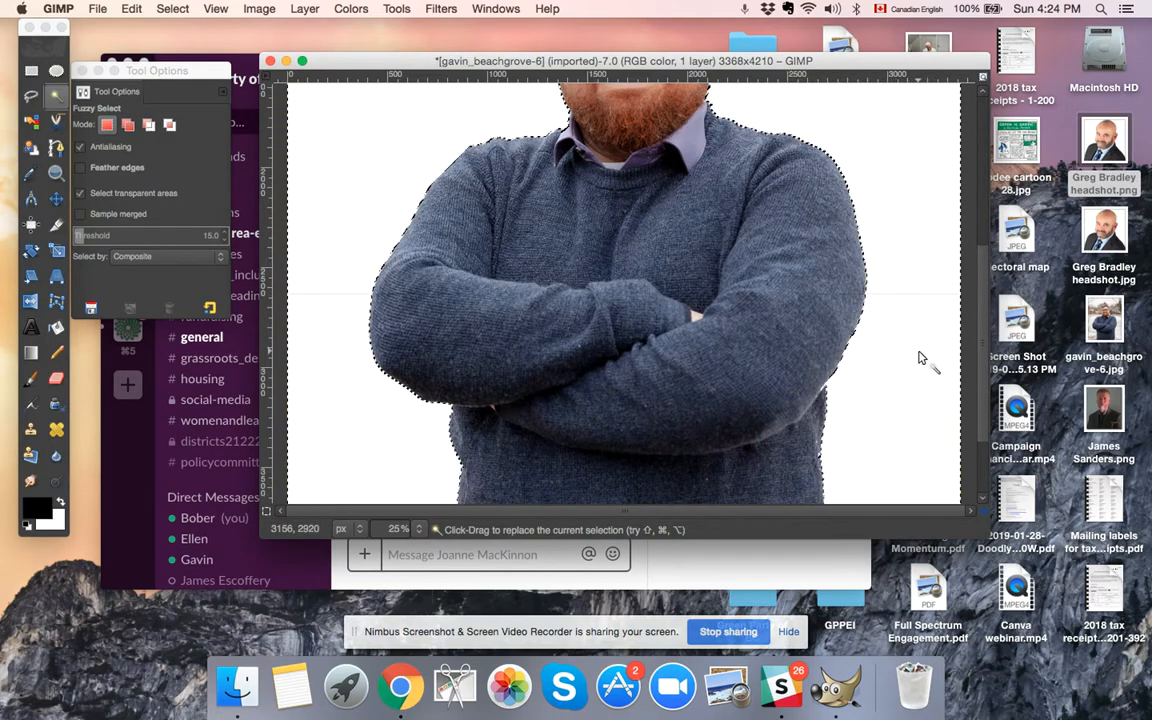
{"action": "scroll", "coordinate": [920, 356], "scroll_direction": "down", "scroll_amount": 3}
{"action": "scroll", "coordinate": [908, 352], "scroll_direction": "up", "scroll_amount": 9}
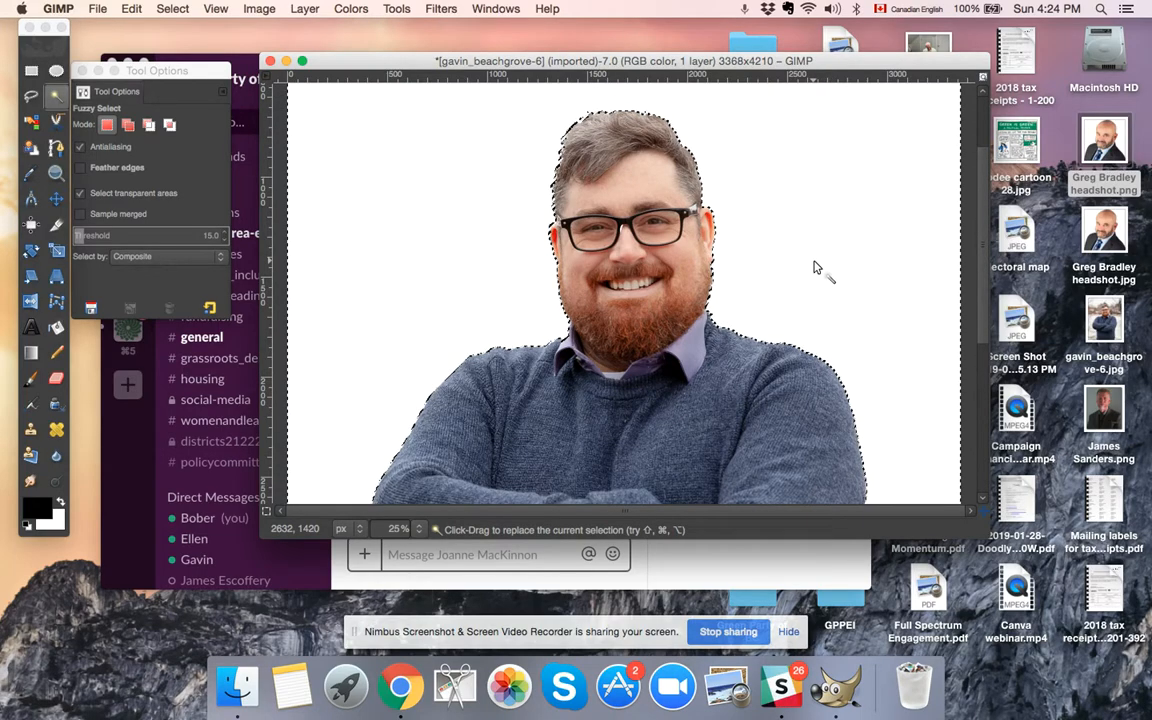
{"action": "scroll", "coordinate": [815, 267], "scroll_direction": "up", "scroll_amount": 1}
{"action": "scroll", "coordinate": [815, 265], "scroll_direction": "down", "scroll_amount": 5}
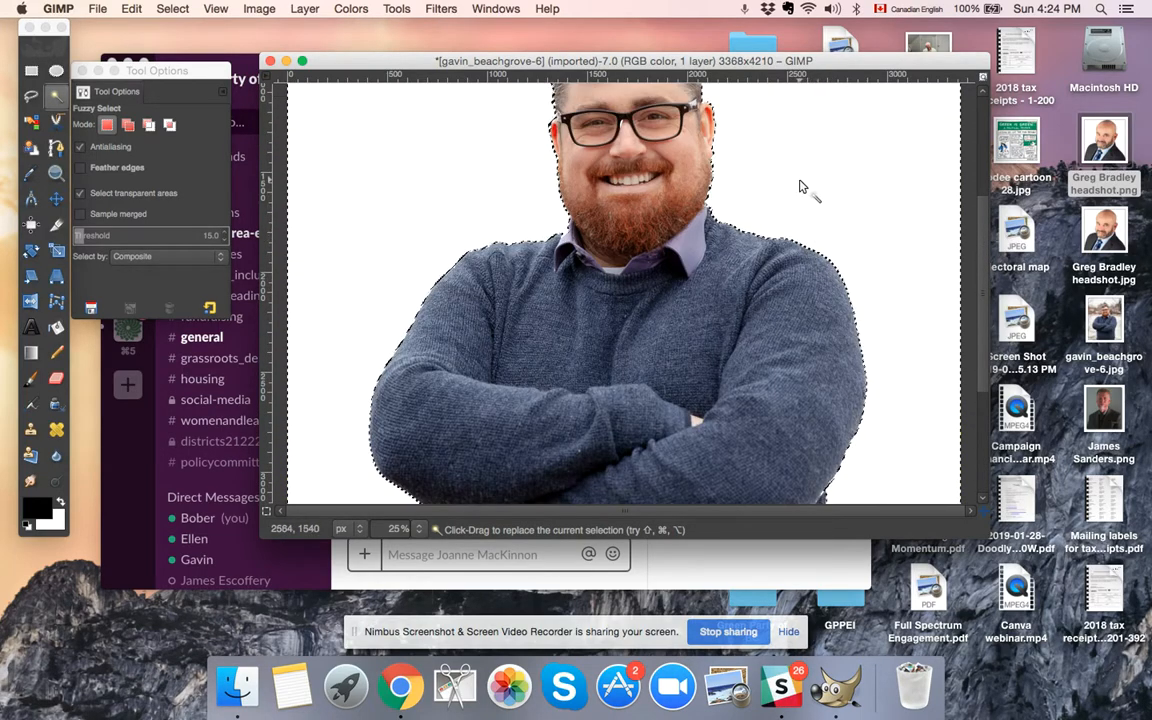
{"action": "scroll", "coordinate": [805, 231], "scroll_direction": "up", "scroll_amount": 5}
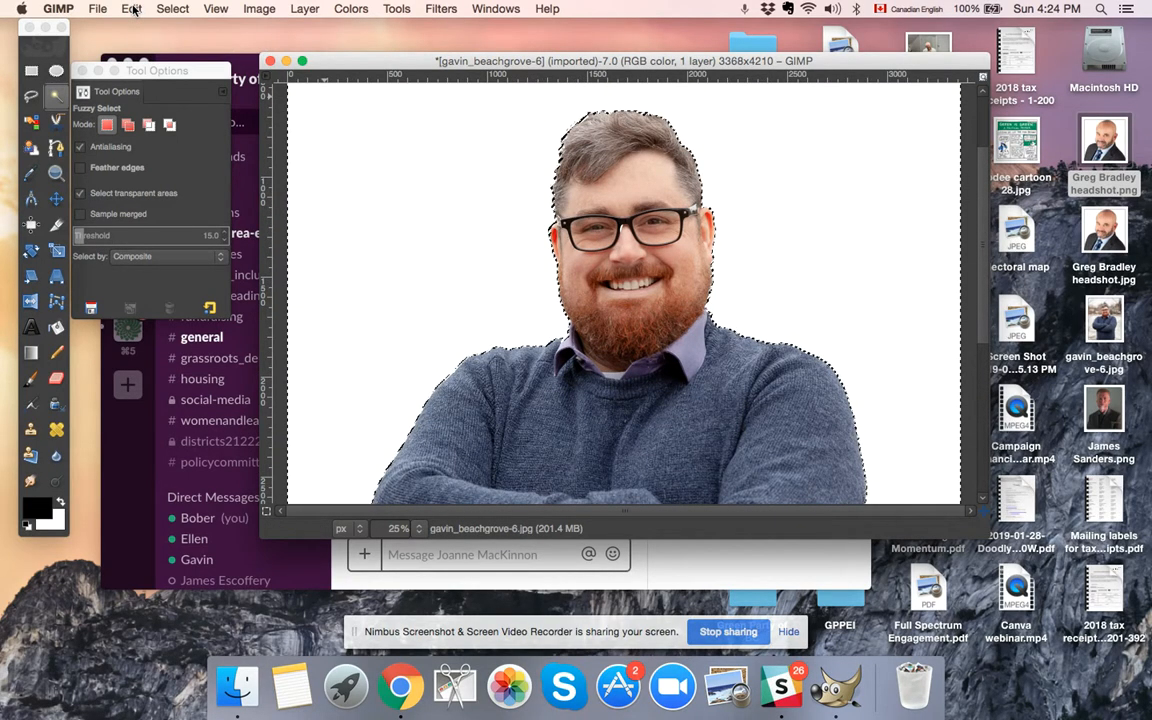
Export the image to the Desktop as a PNG, adding _transparent to the original file name.
{"action": "left_click", "coordinate": [98, 9]}
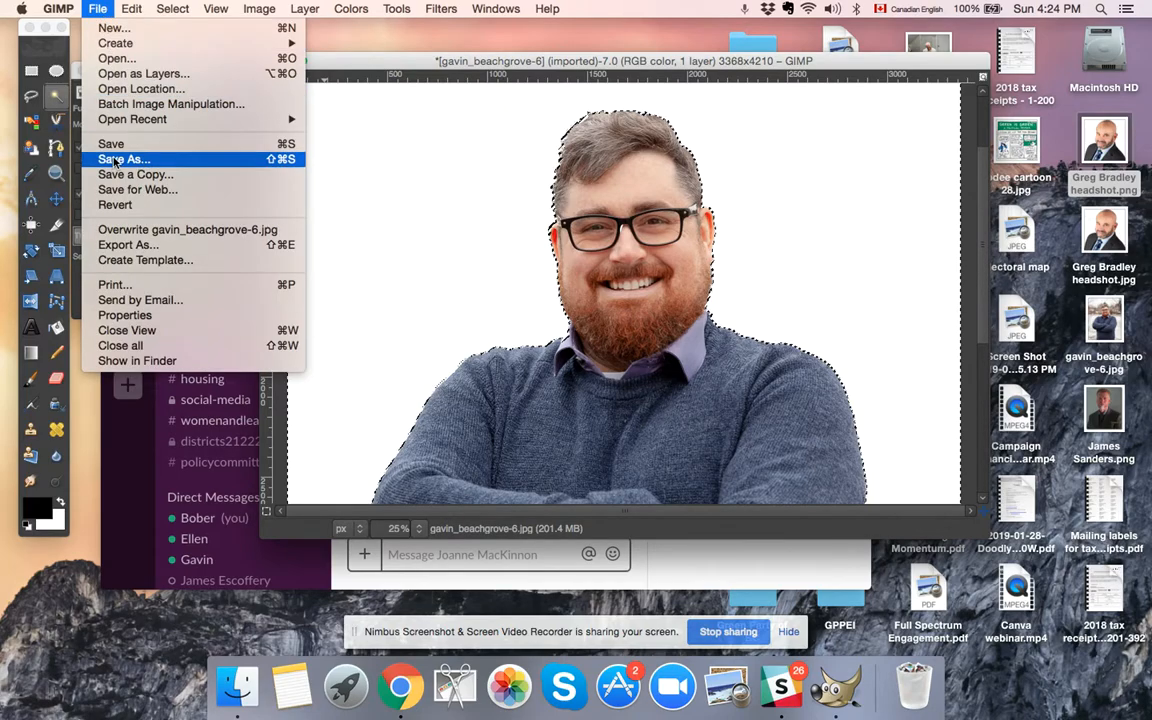
{"action": "left_click", "coordinate": [128, 245]}
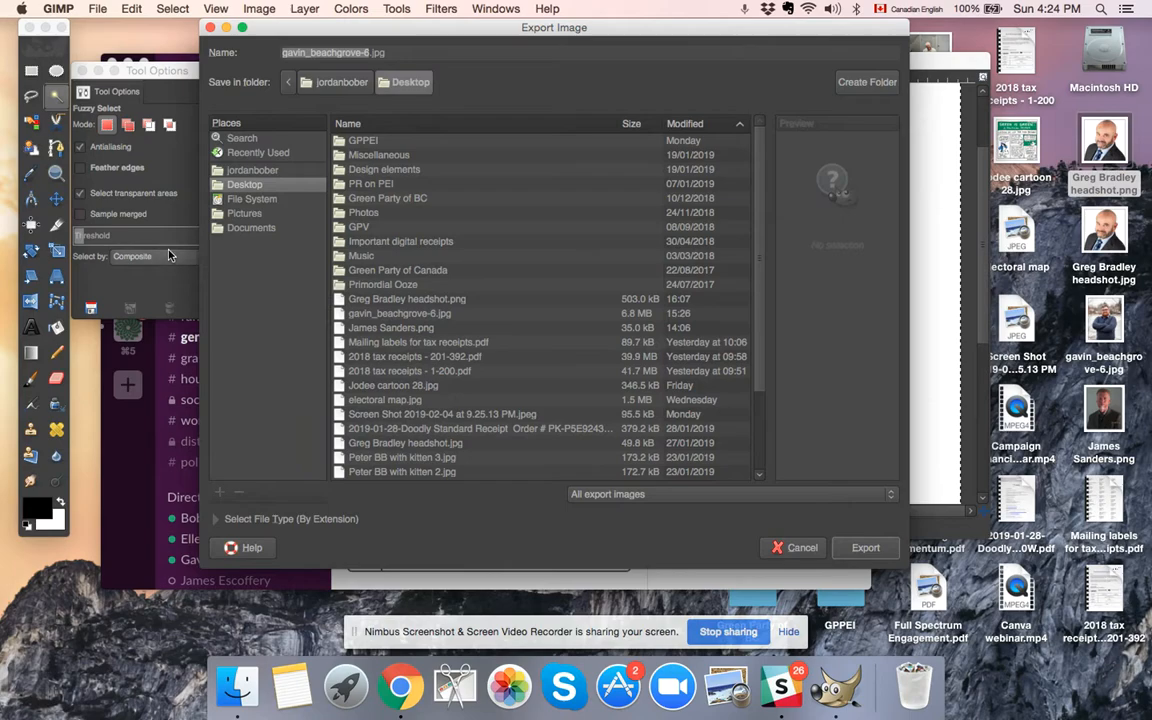
{"action": "left_click", "coordinate": [368, 52]}
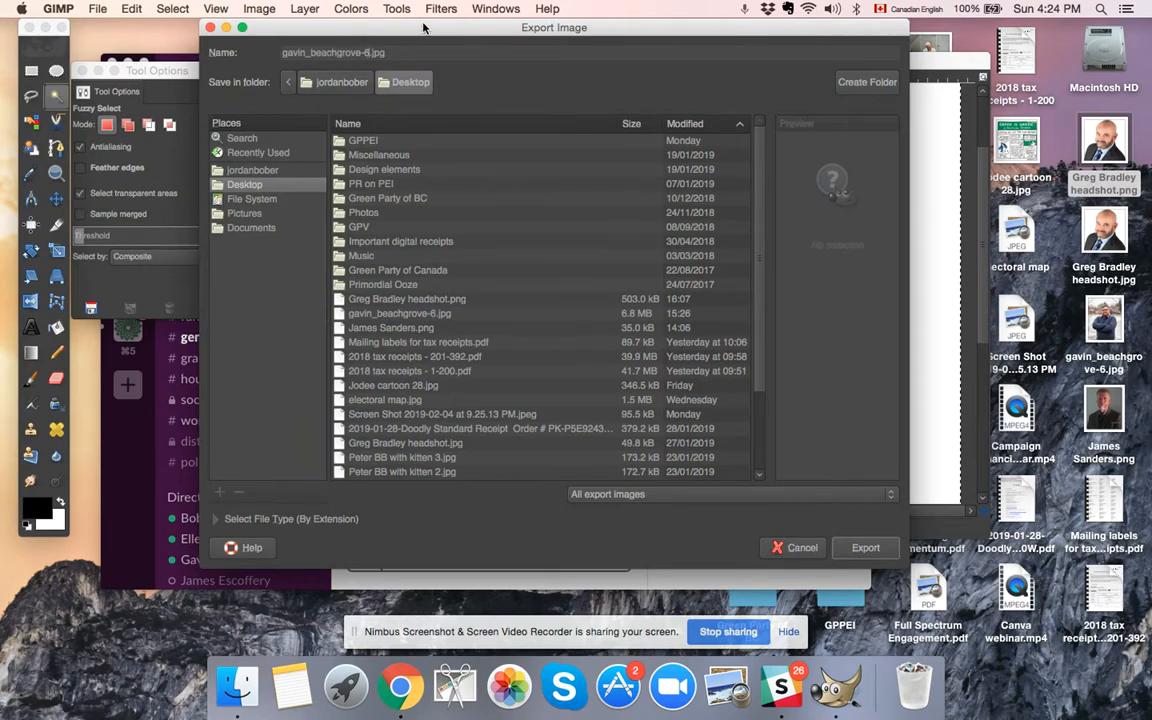
{"action": "type", "text": "_tl"}
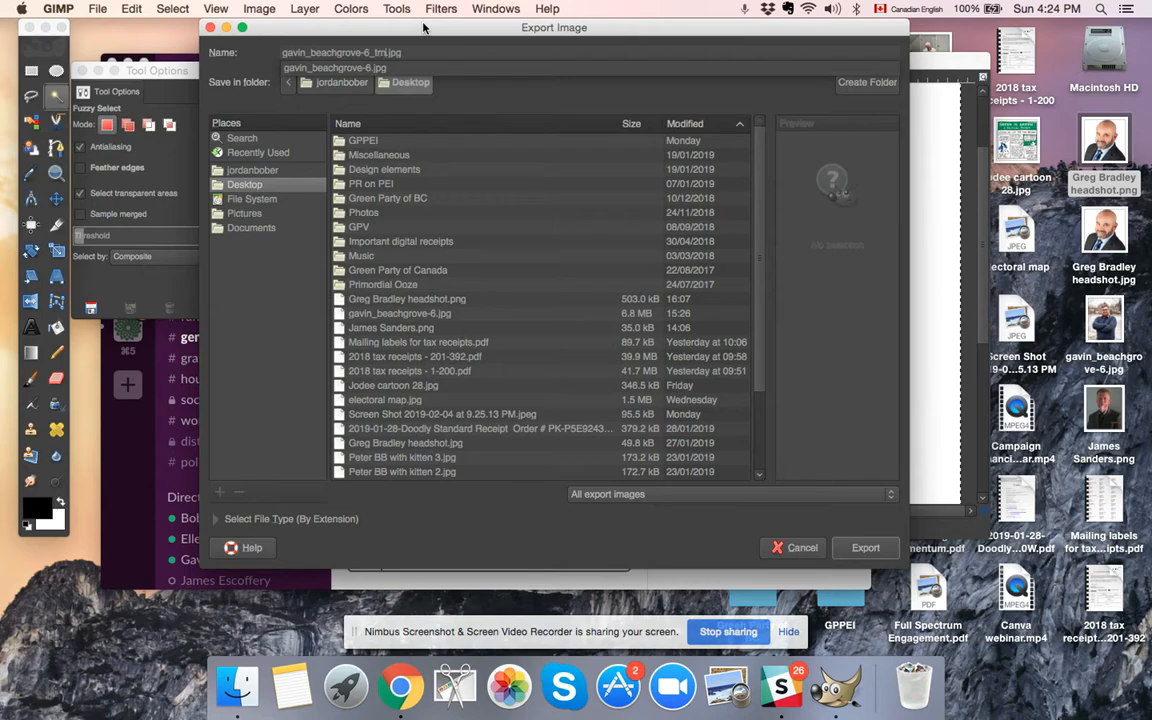
{"action": "type", "text": "ansparent"}
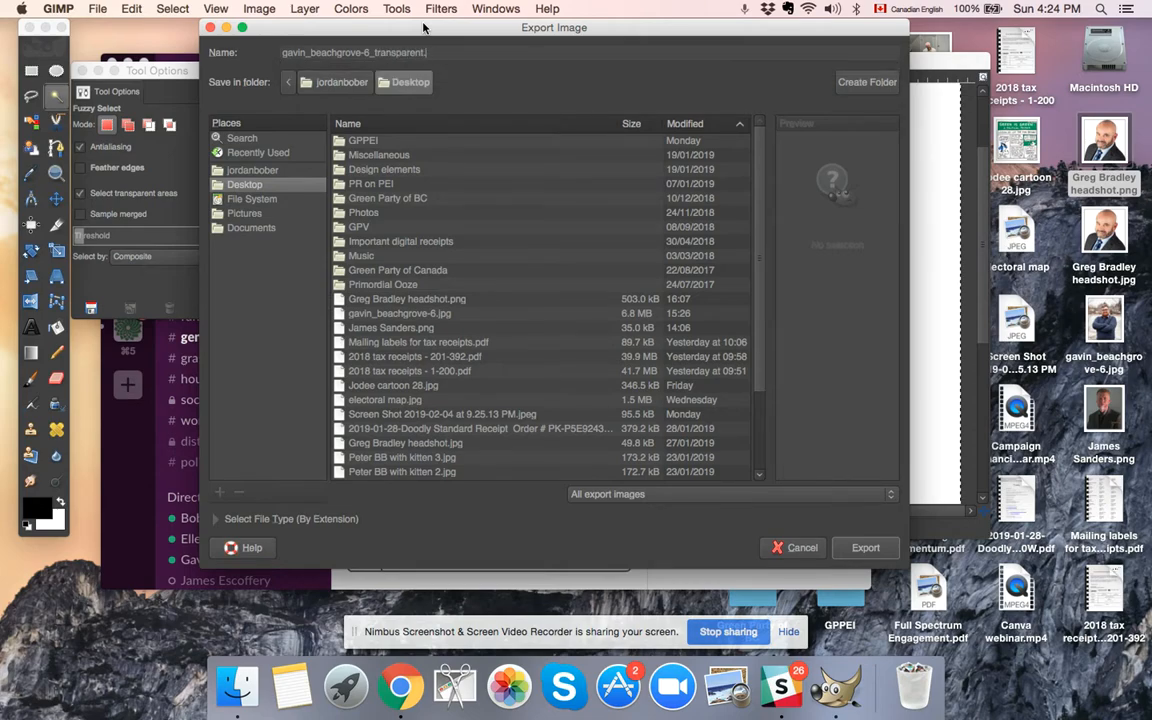
{"action": "type", "text": "png"}
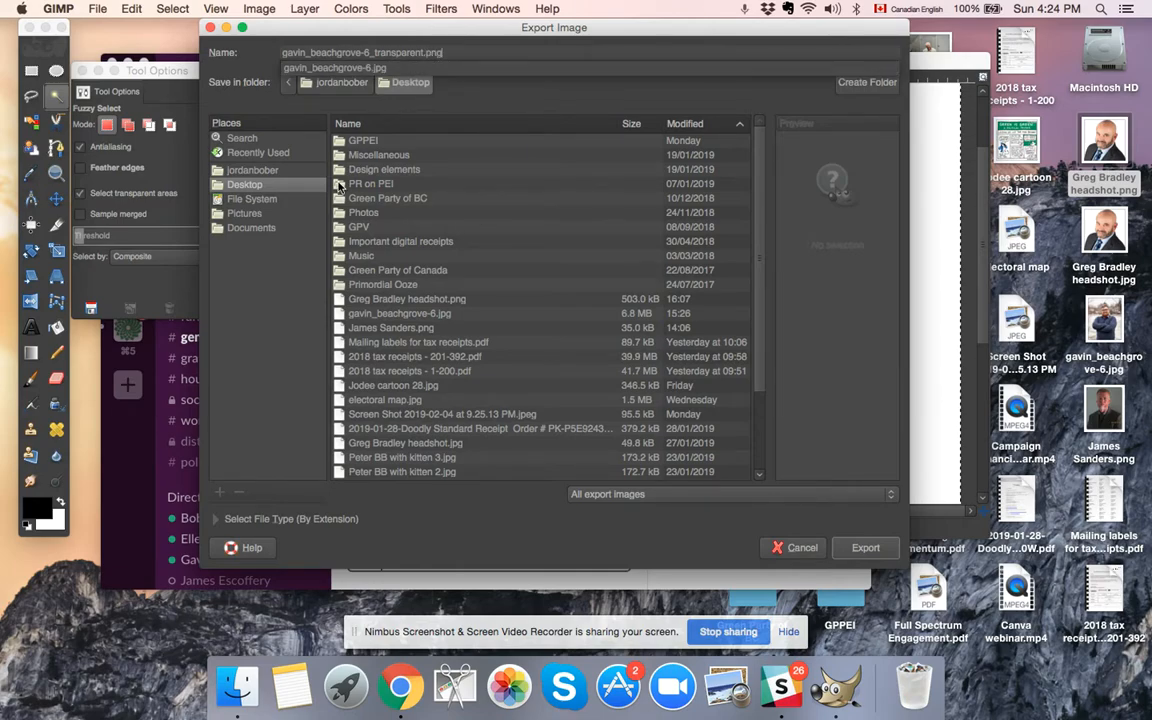
{"action": "left_click", "coordinate": [866, 549]}
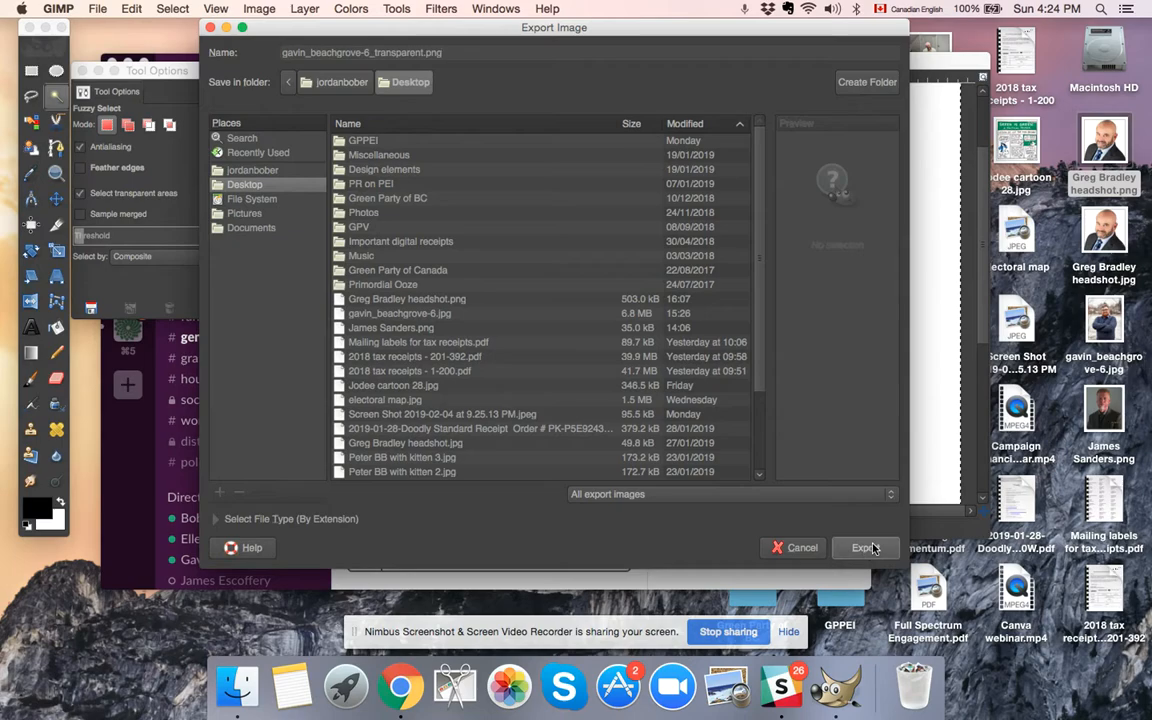
{"action": "left_click", "coordinate": [869, 548]}
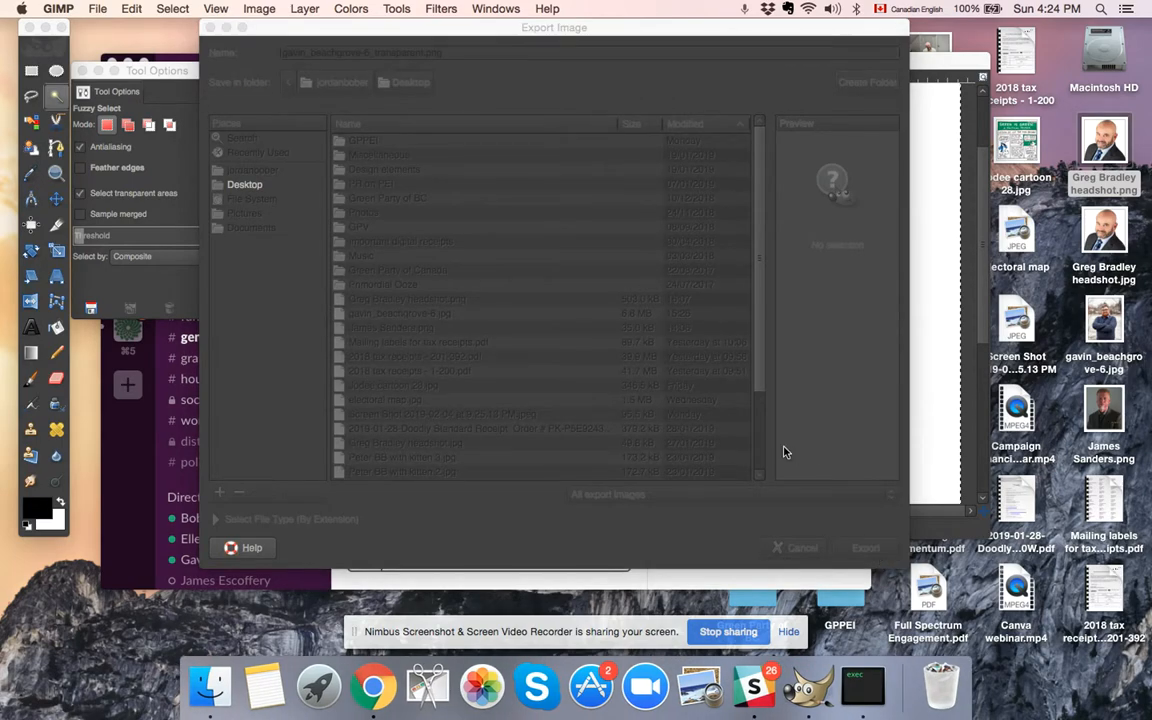
{"action": "left_click", "coordinate": [659, 477]}
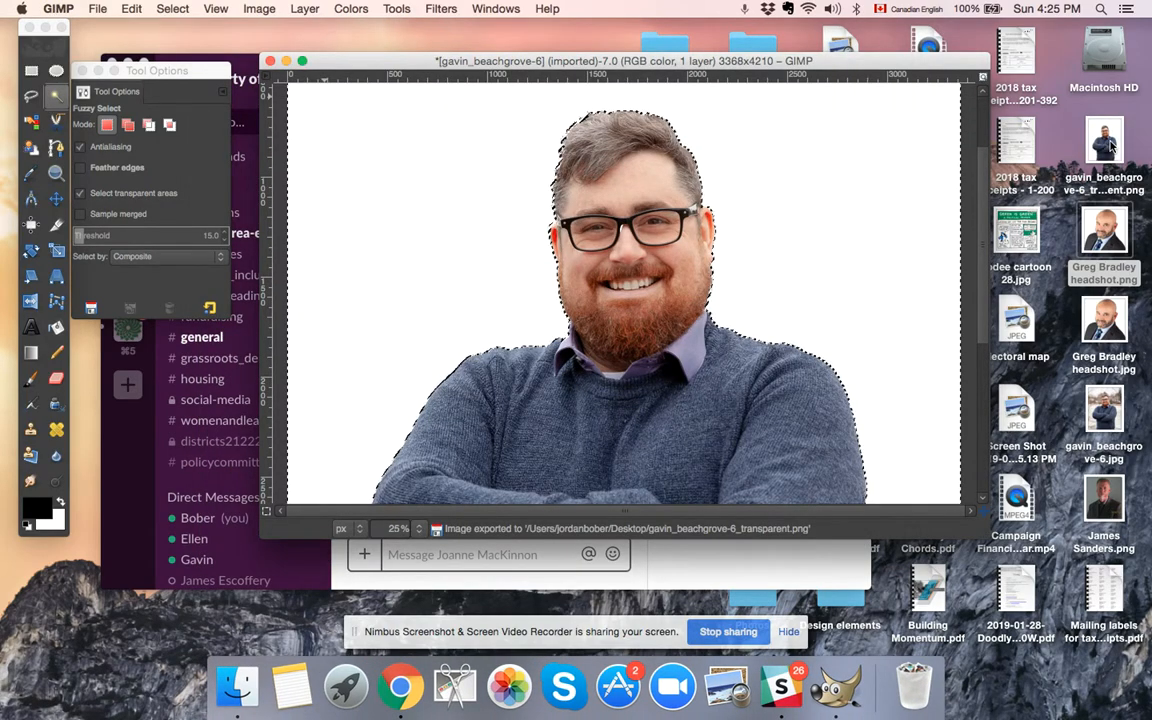
Open the exported transparent PNG from the desktop in Preview.
{"action": "left_click", "coordinate": [1110, 147]}
{"action": "double_click", "coordinate": [1110, 147]}
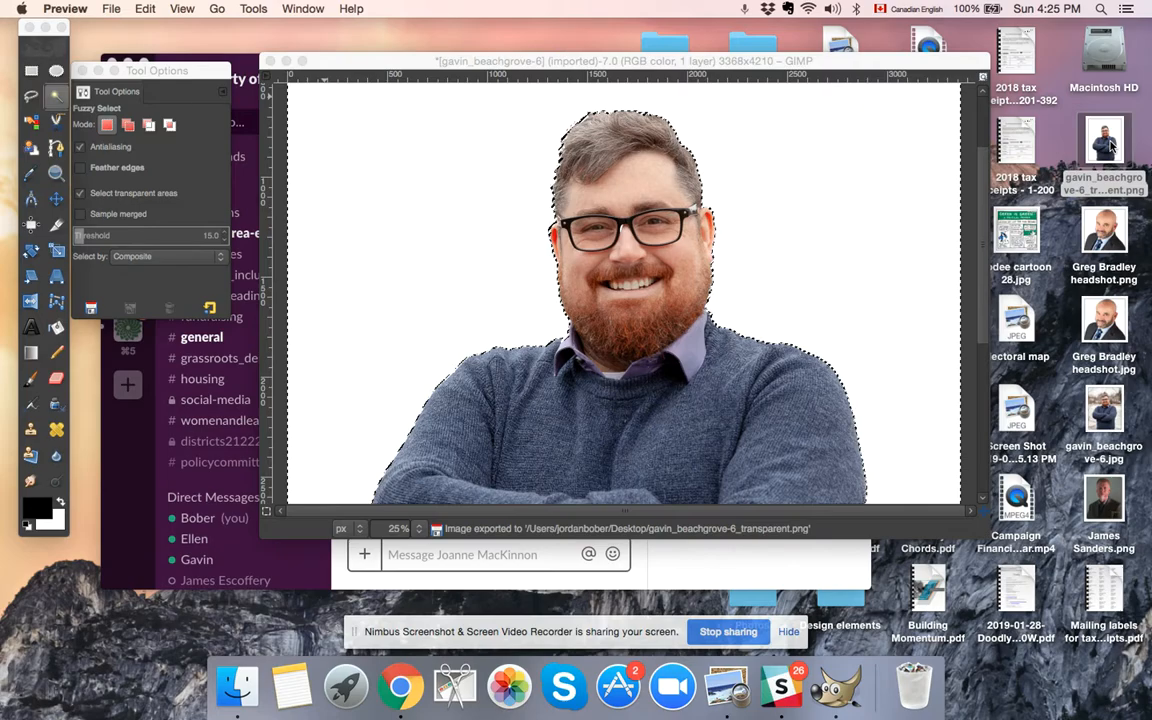